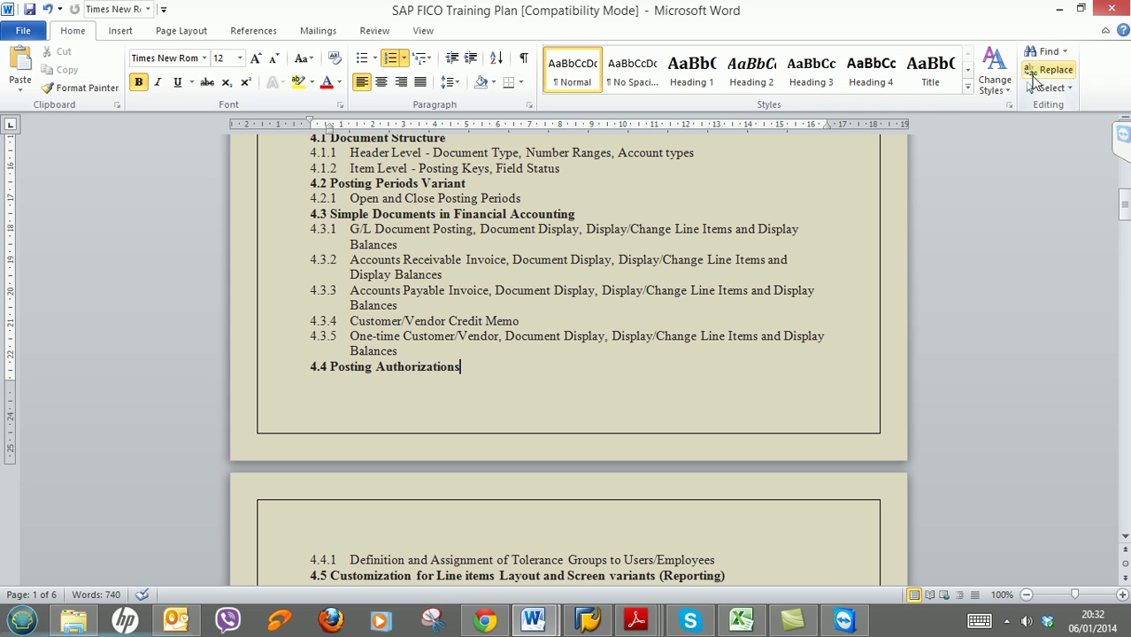
Switch to SAP Easy Access and open the FB70 customer invoice entry under Accounts Receivable, Document Entry.
left_click(1062, 11)
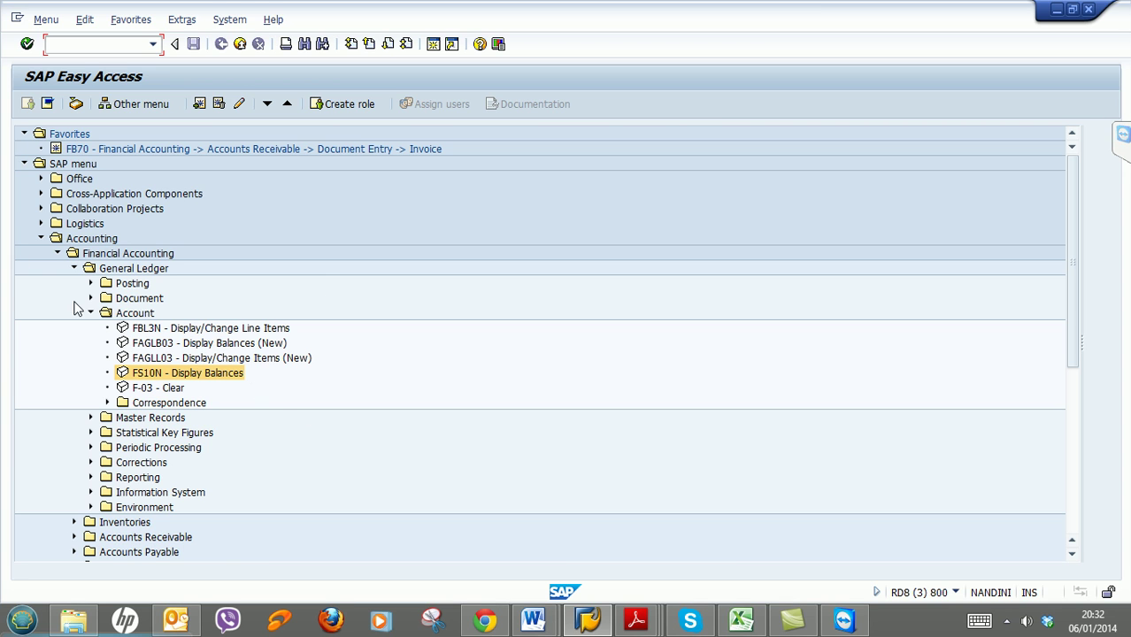
left_click(74, 268)
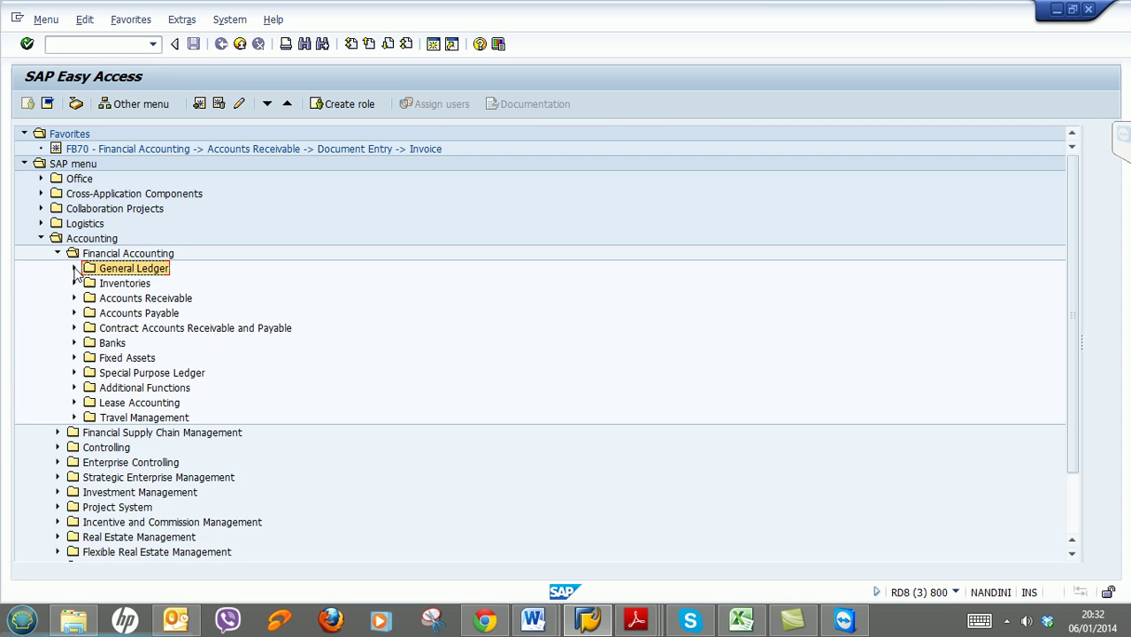
left_click(146, 300)
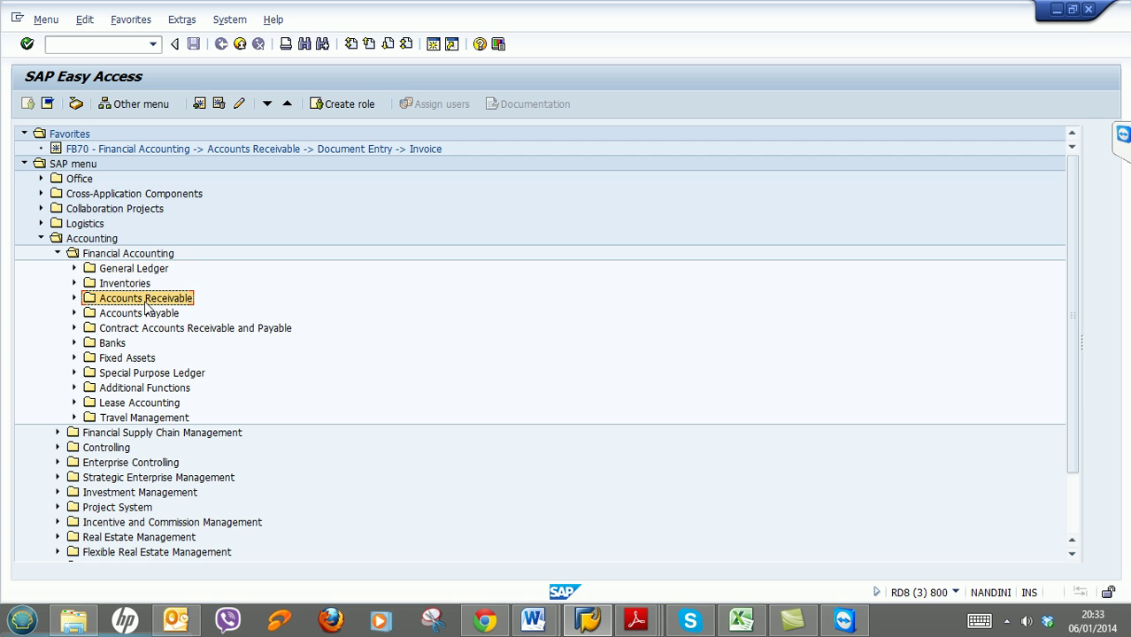
left_click(75, 298)
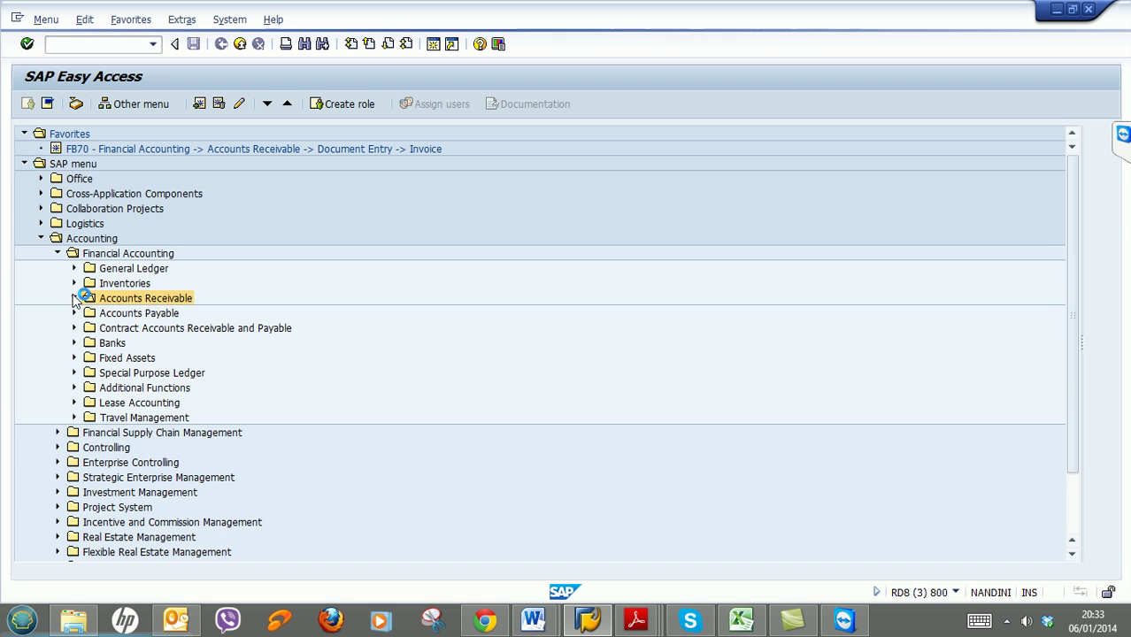
left_click(90, 313)
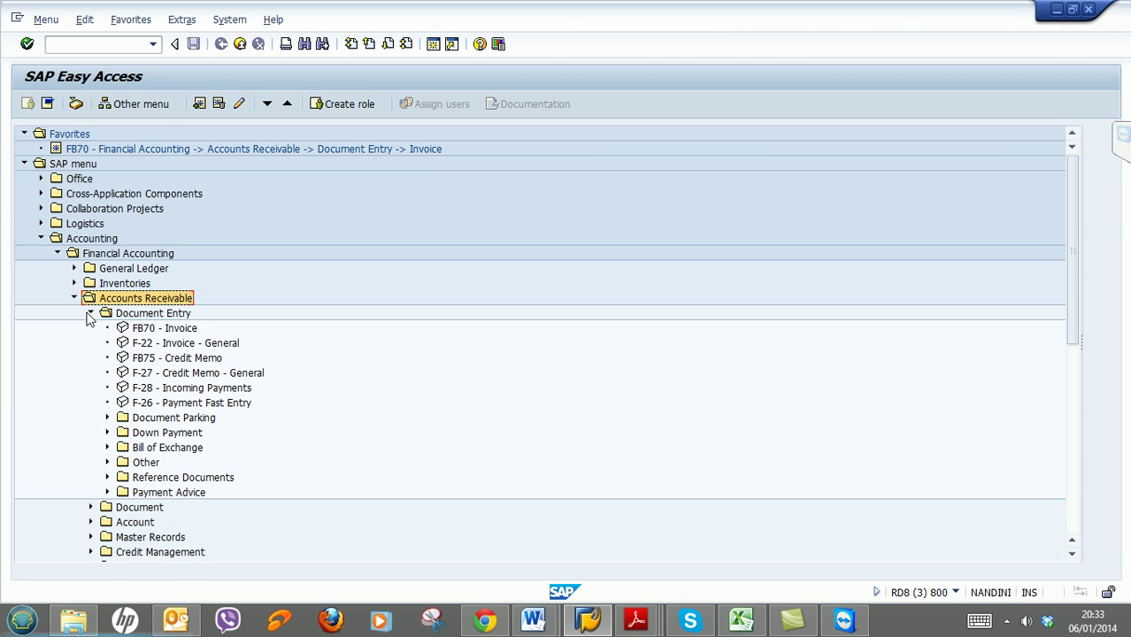
left_click(152, 328)
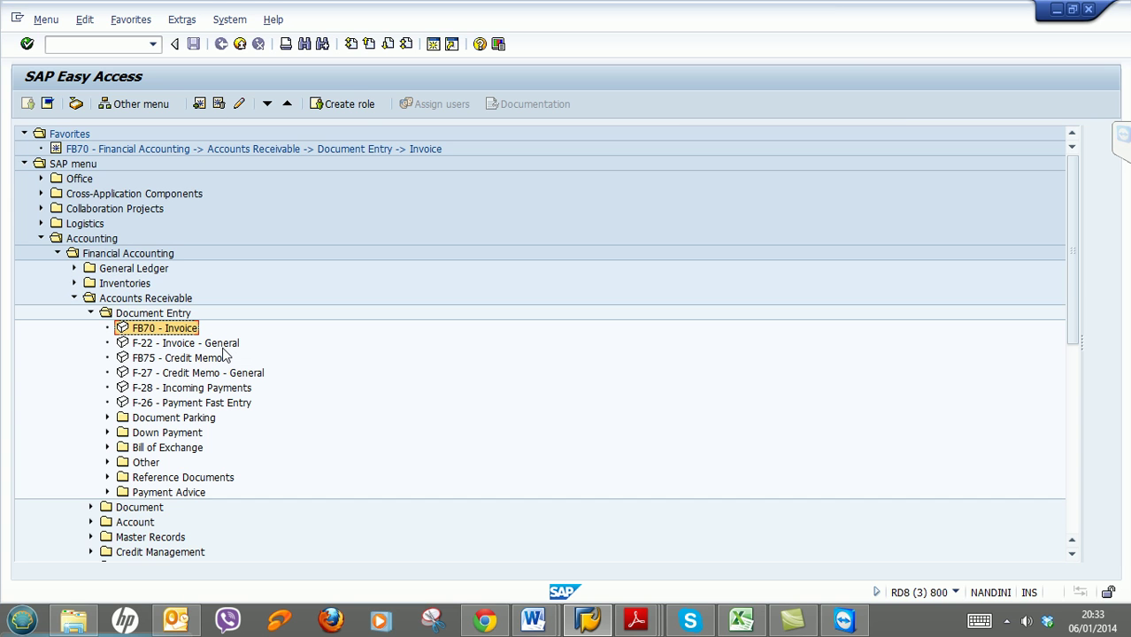
double_click(150, 330)
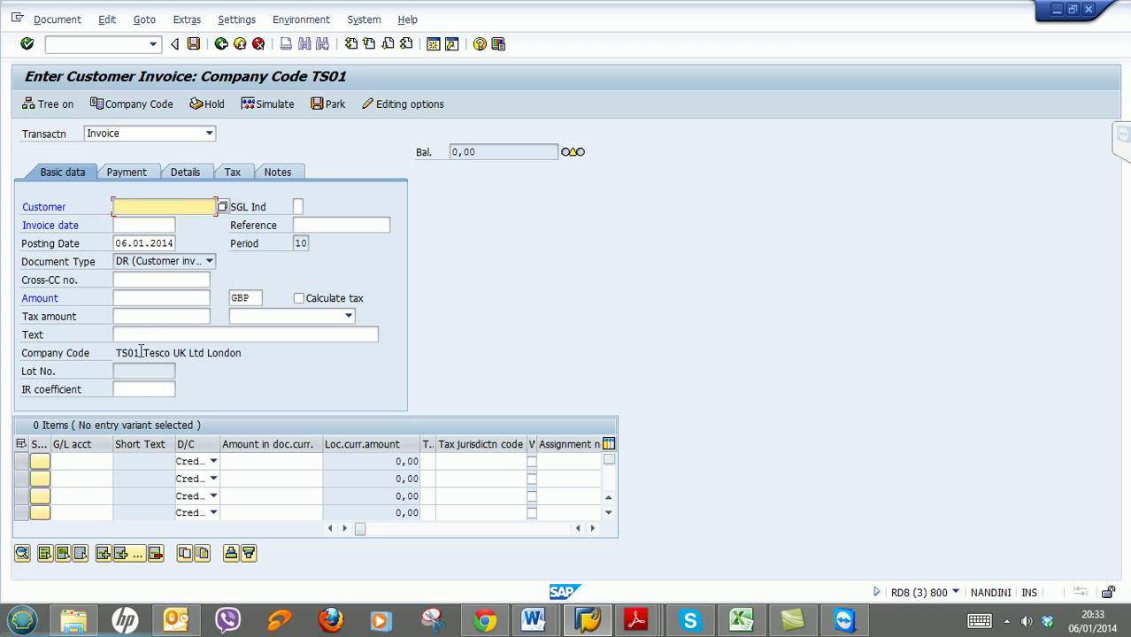
Change the customer invoice's company code to FO01.
left_click_drag(114, 353, 242, 355)
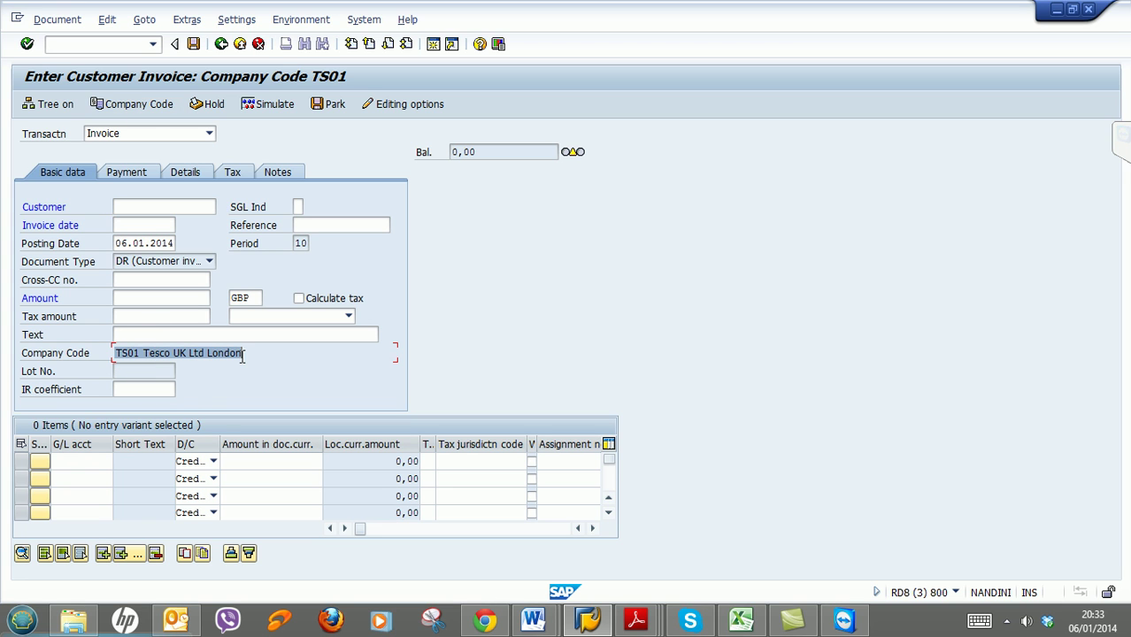
left_click(146, 107)
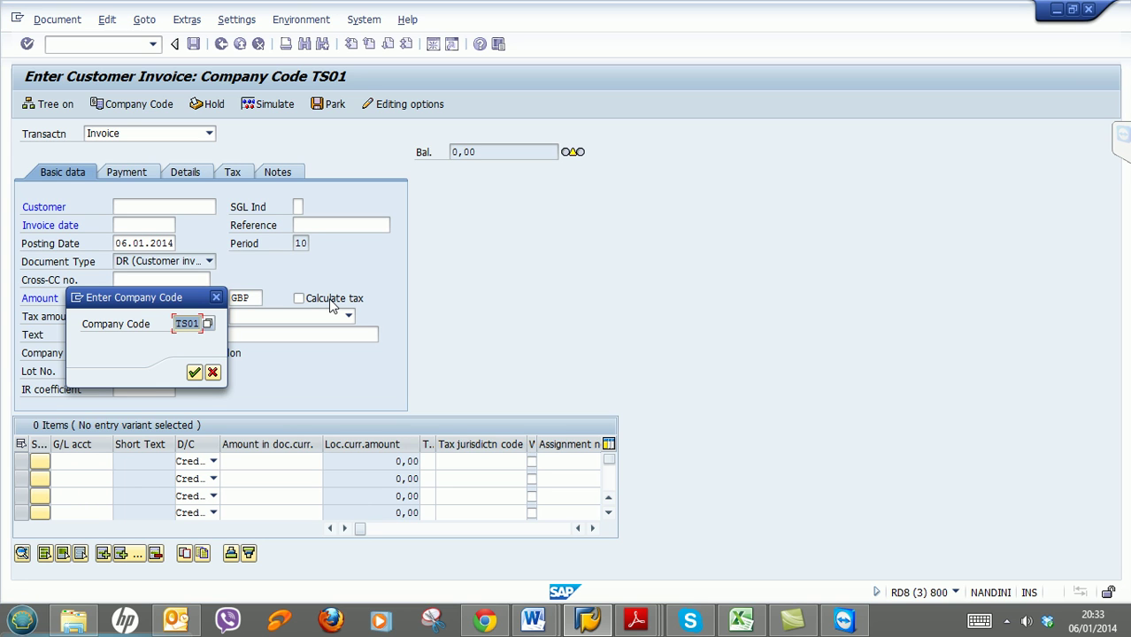
type("F001")
left_click(194, 372)
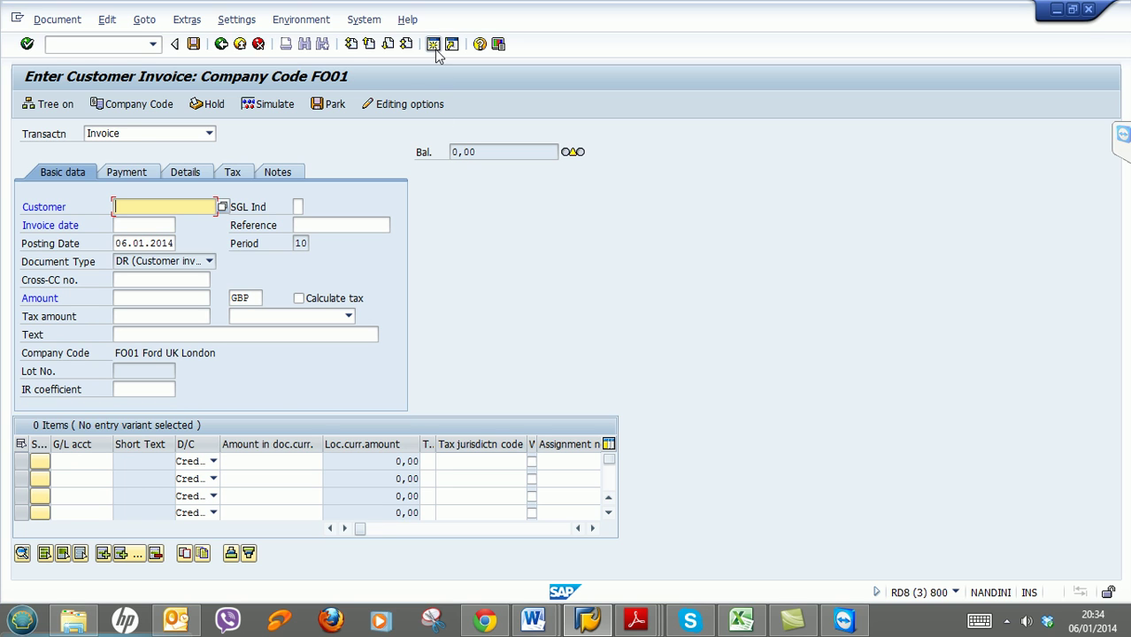
Open transaction FB50 in a separate session to view its company code, and close that session.
left_click(104, 46)
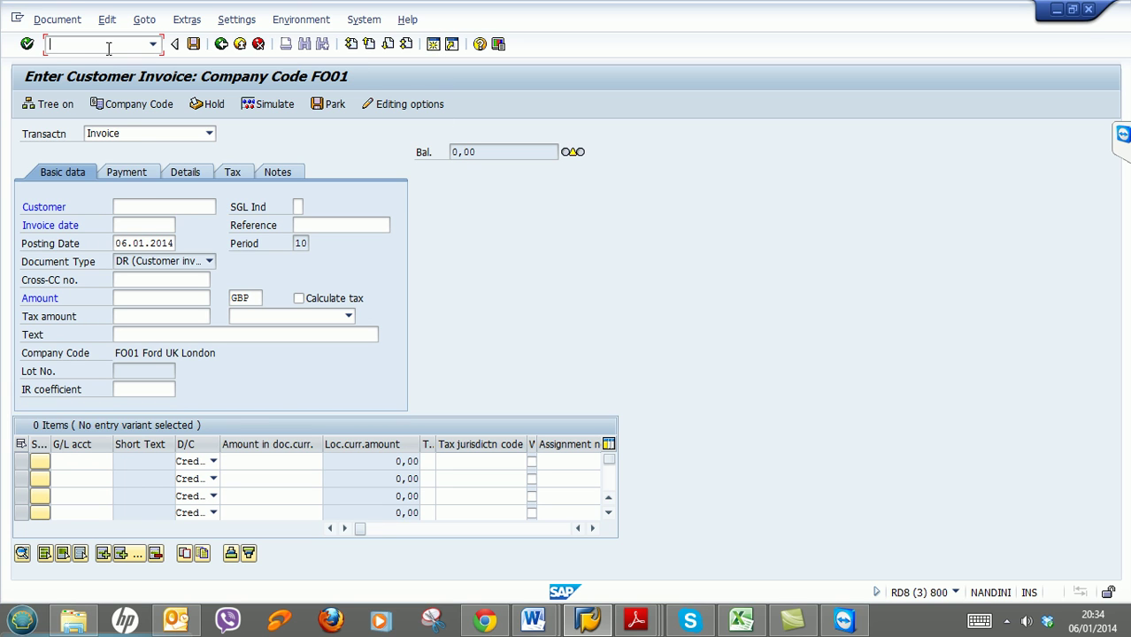
type("/ofb50")
key("Return")
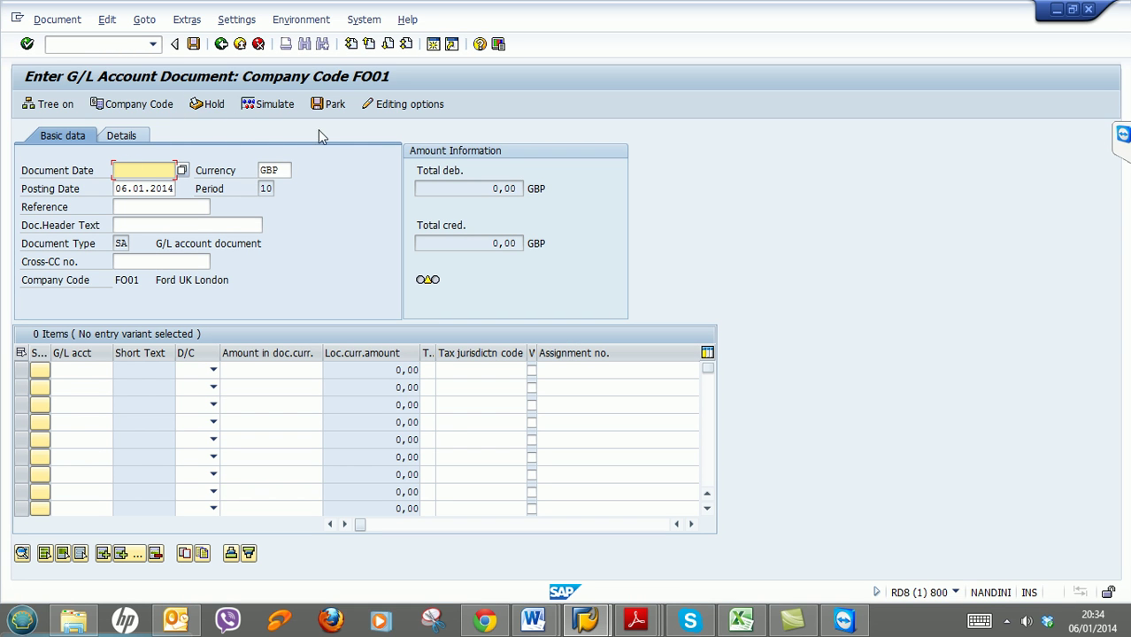
left_click(1089, 8)
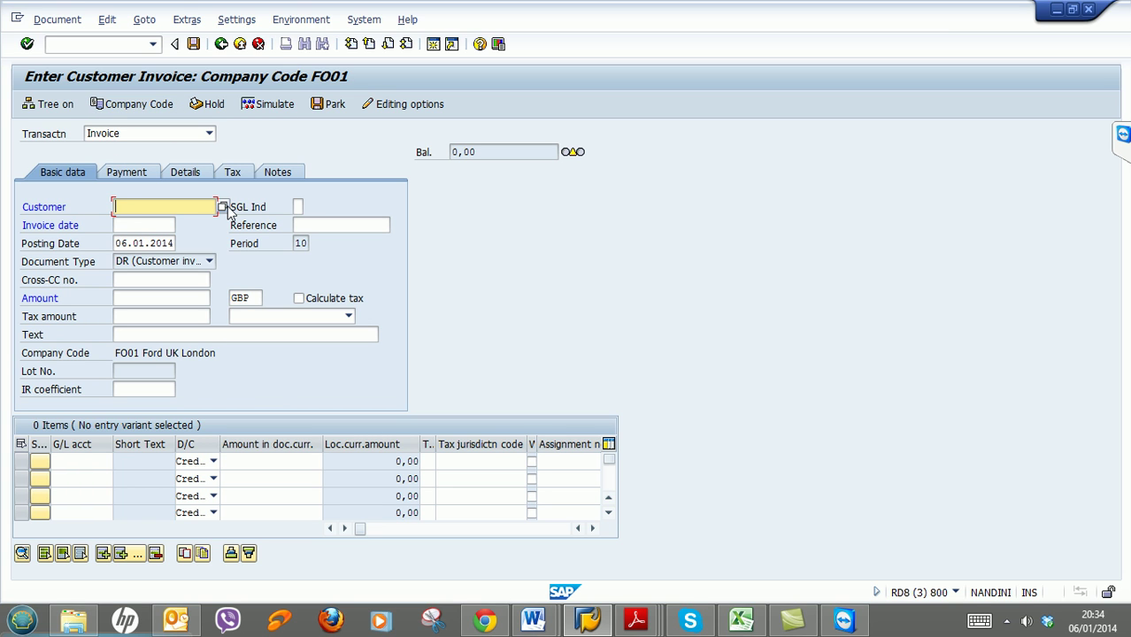
Search the customers of company code FO01 and select A1 Motors UK as the invoice customer.
left_click(224, 209)
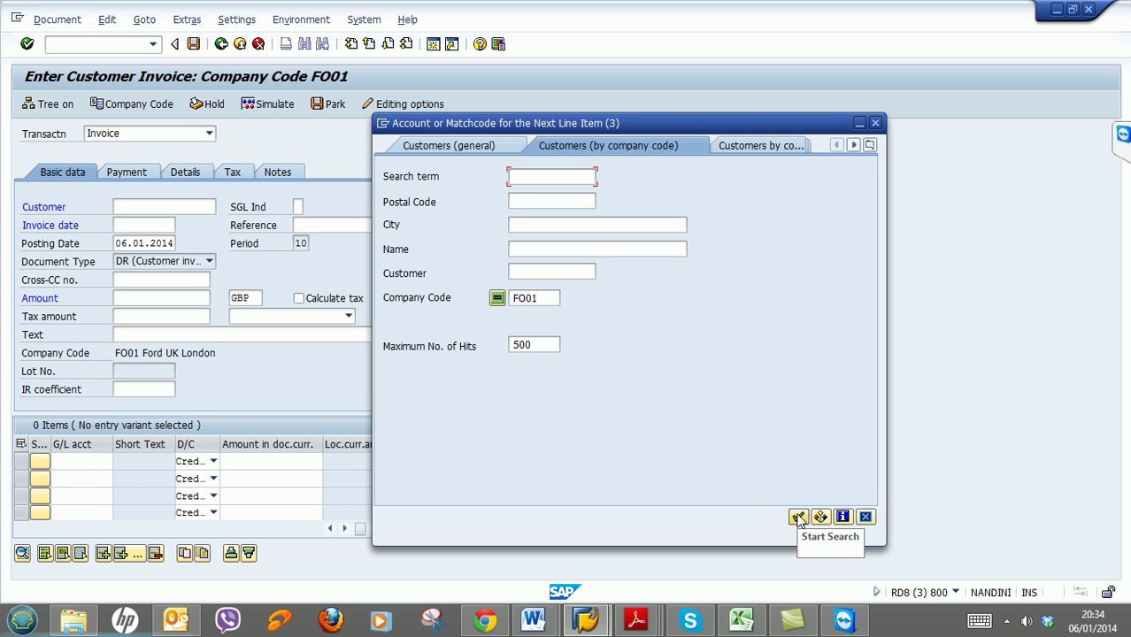
left_click(799, 517)
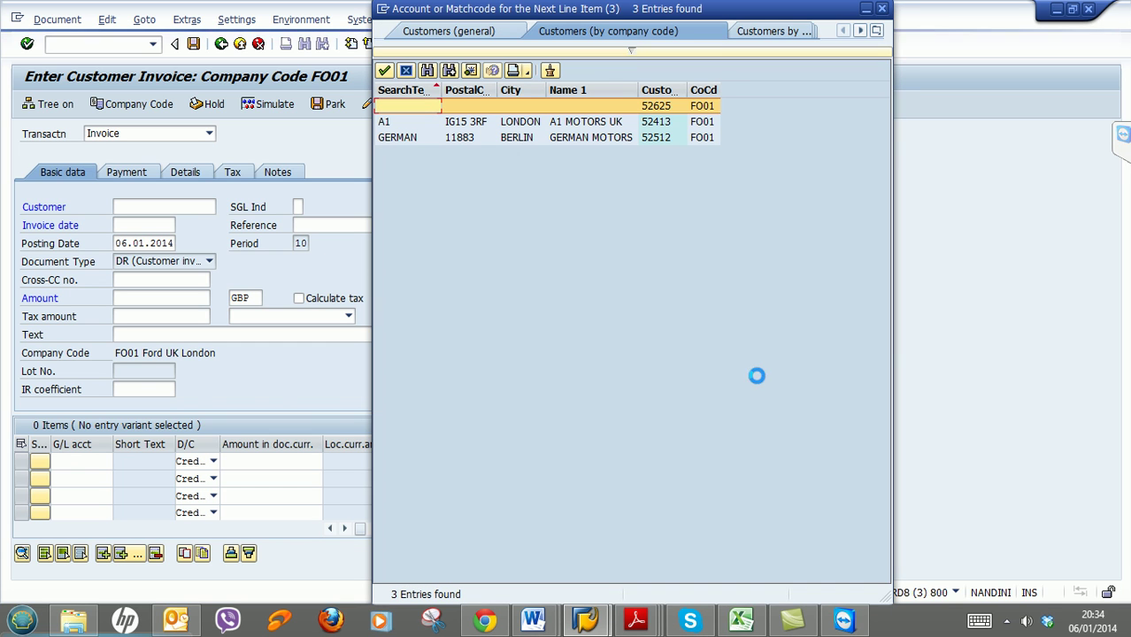
left_click(631, 138)
left_click(633, 120)
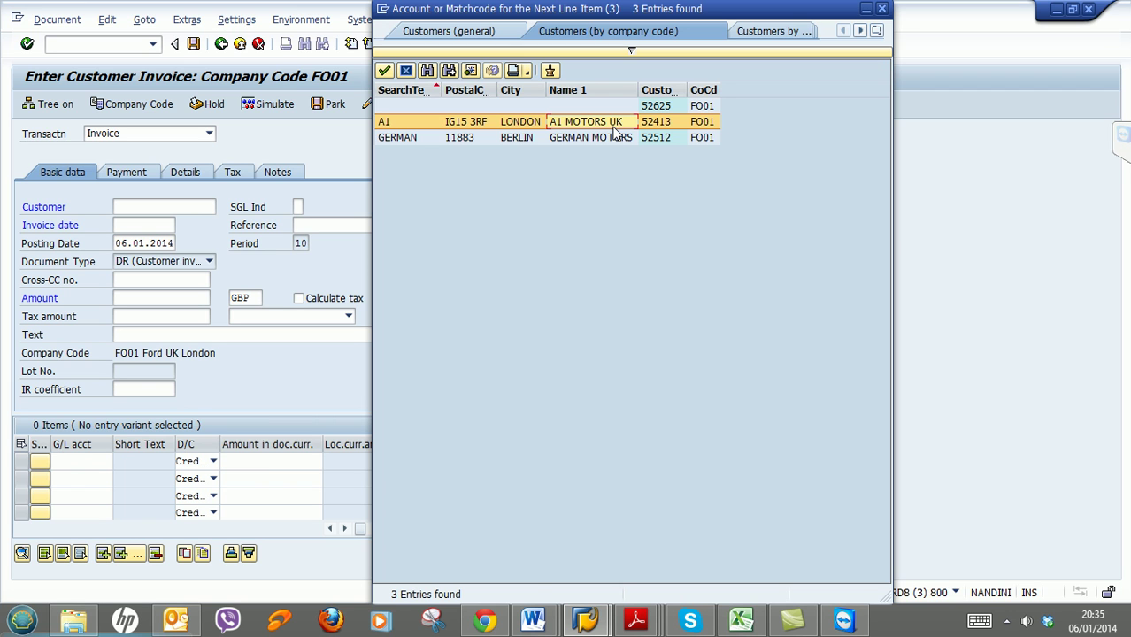
double_click(615, 126)
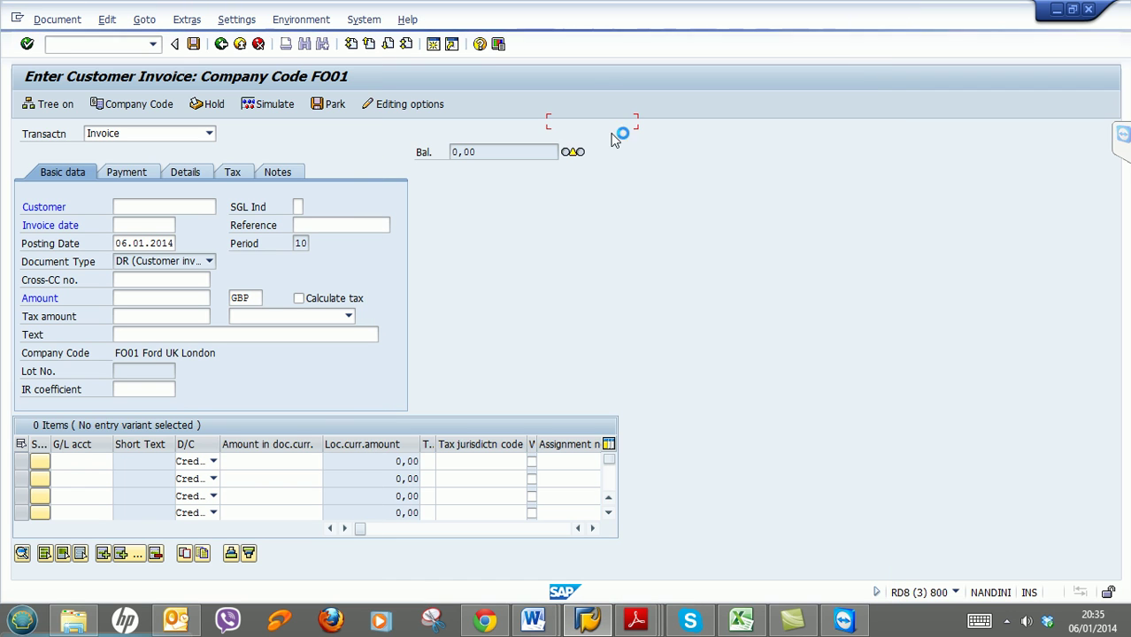
Set the invoice date to 06.01.2014 and the invoice text to "Ford Focus".
left_click(160, 224)
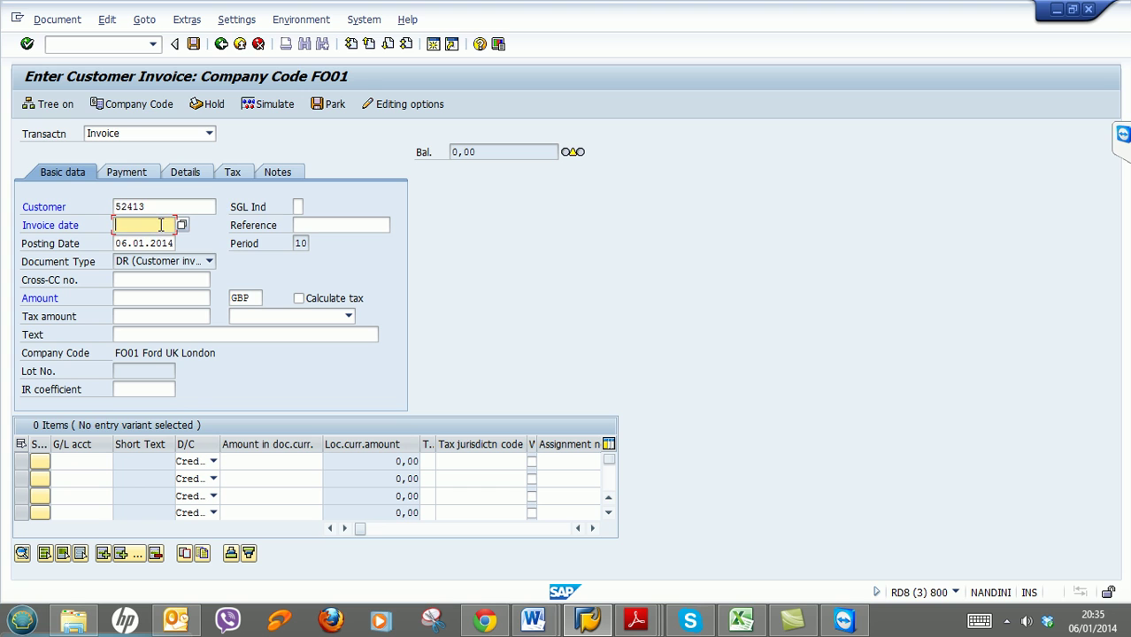
type("06.01.2014")
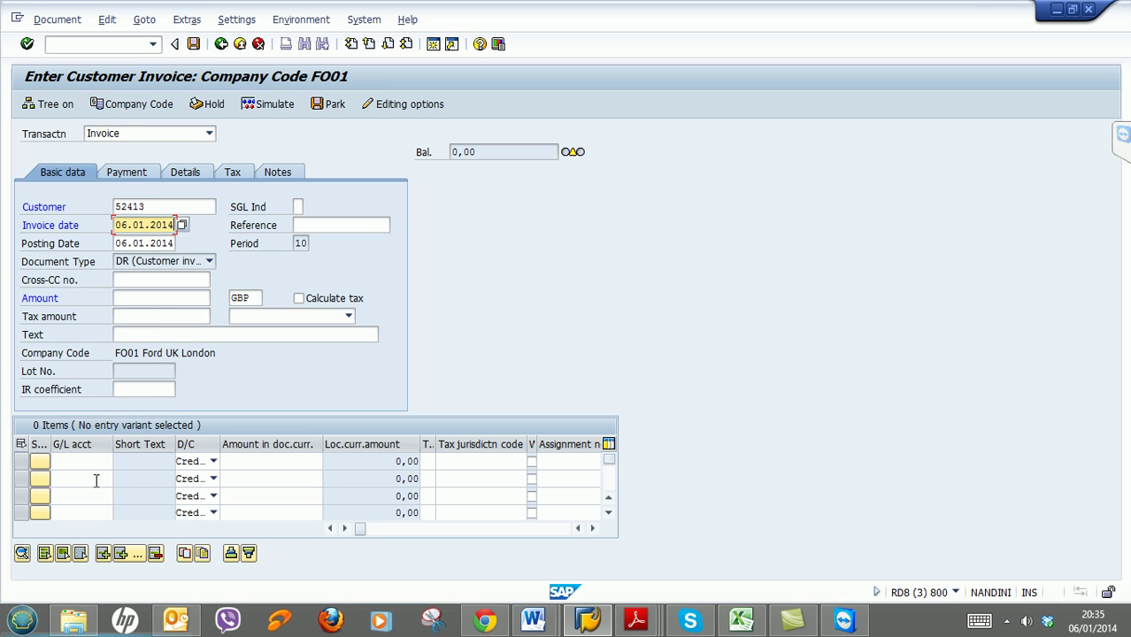
left_click(158, 281)
left_click(159, 298)
left_click(159, 317)
left_click(159, 334)
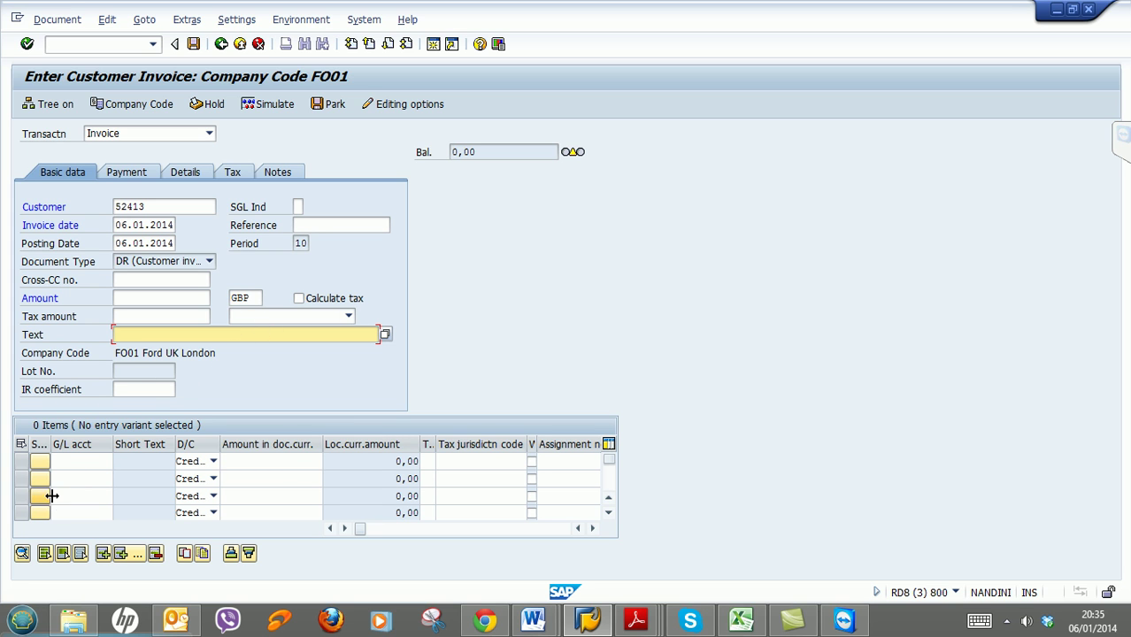
left_click(79, 462)
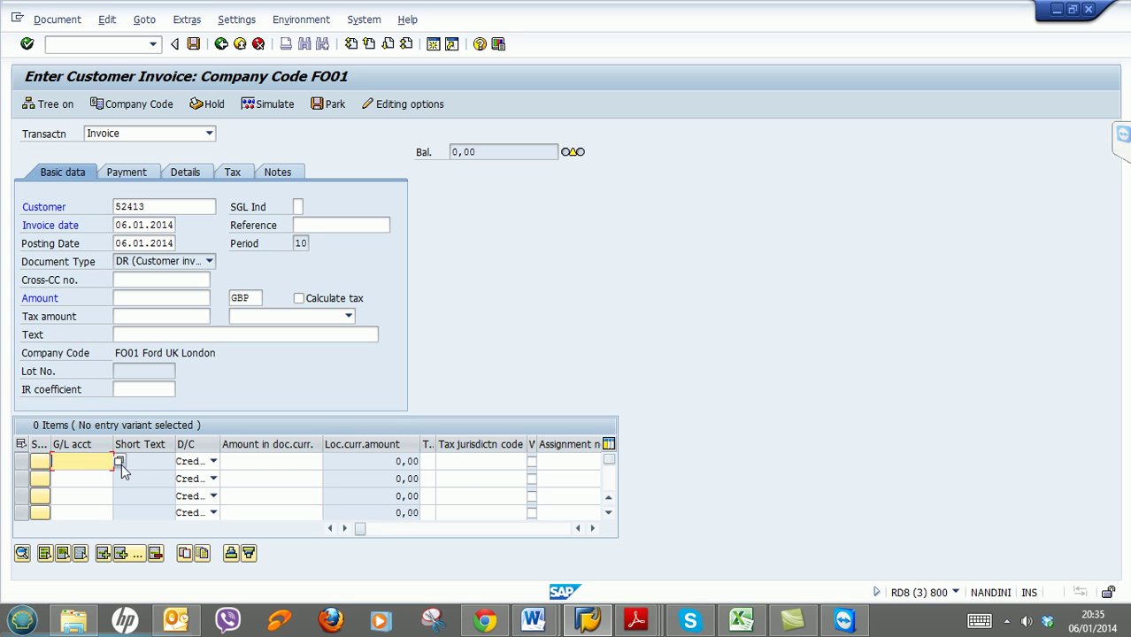
left_click(235, 334)
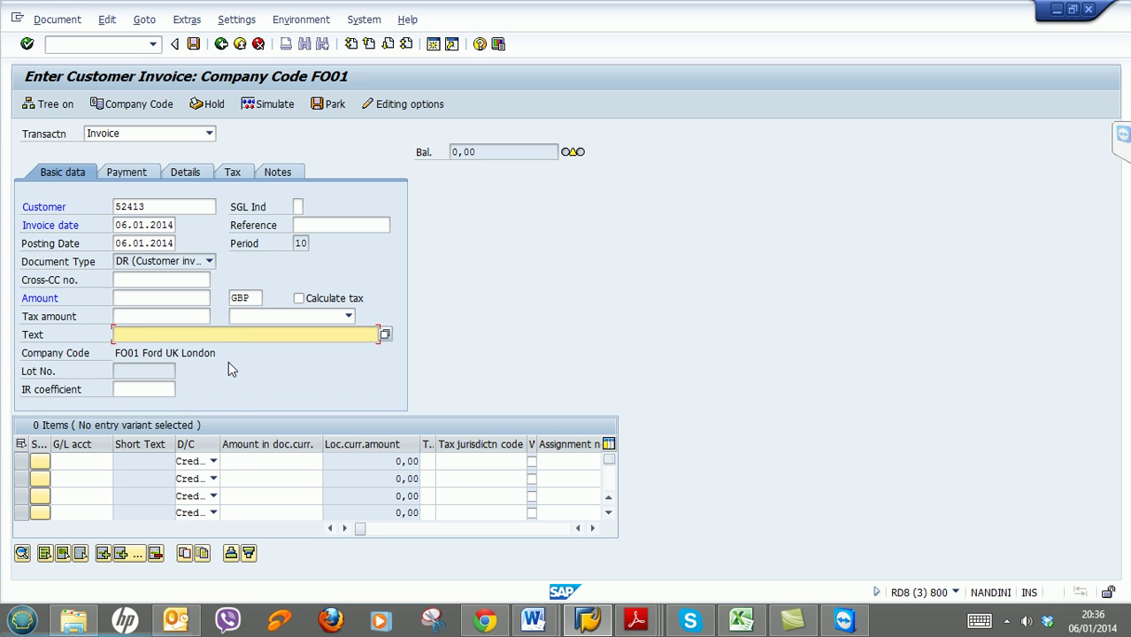
type("Ford Focus")
Look up the G/L accounts and assign account 6000, Sales A/C, to the first line item.
left_click(104, 461)
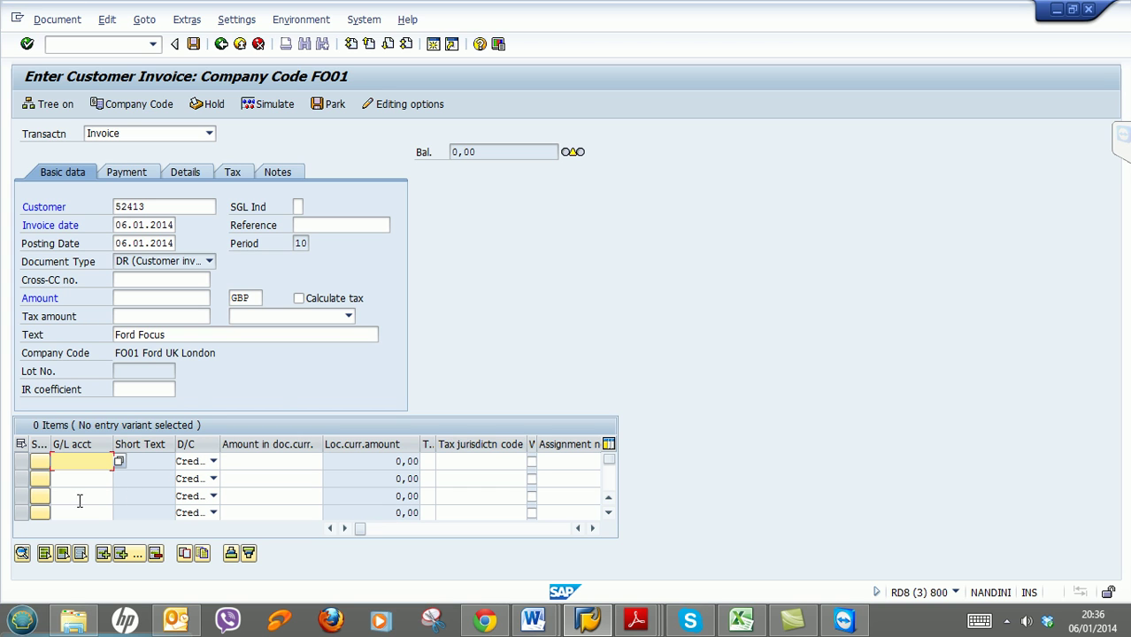
left_click(119, 461)
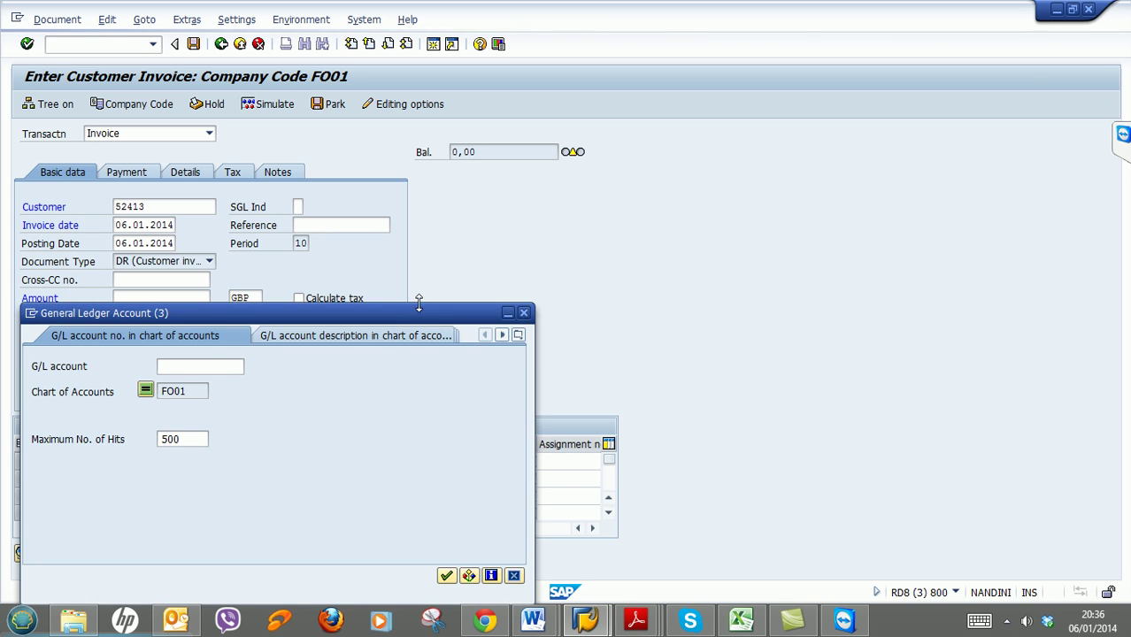
left_click_drag(425, 321, 785, 100)
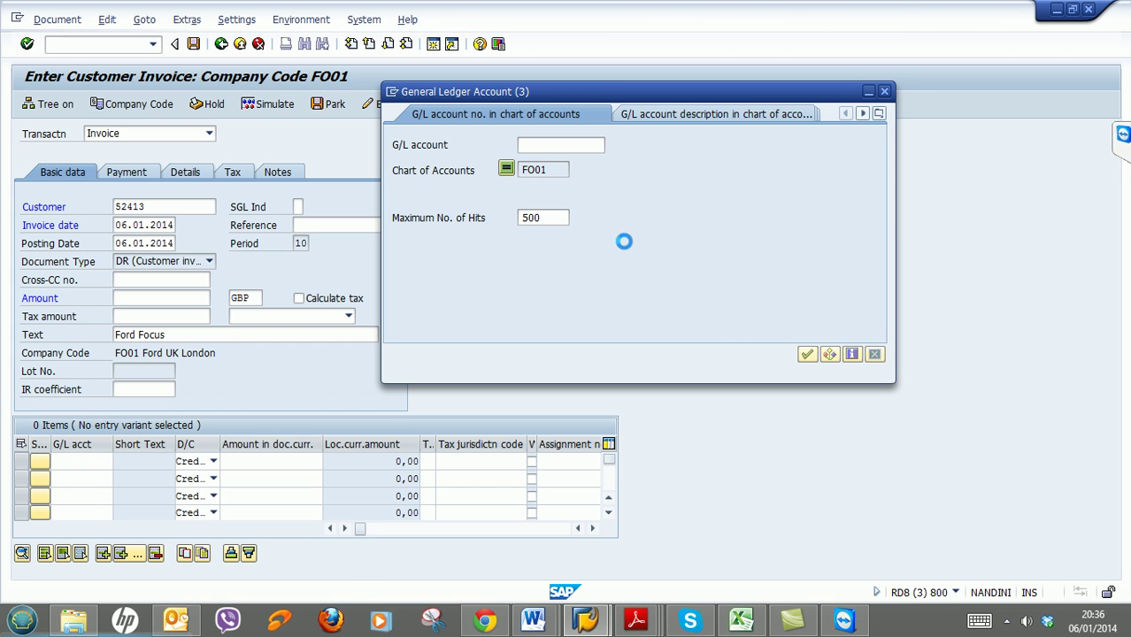
left_click(477, 233)
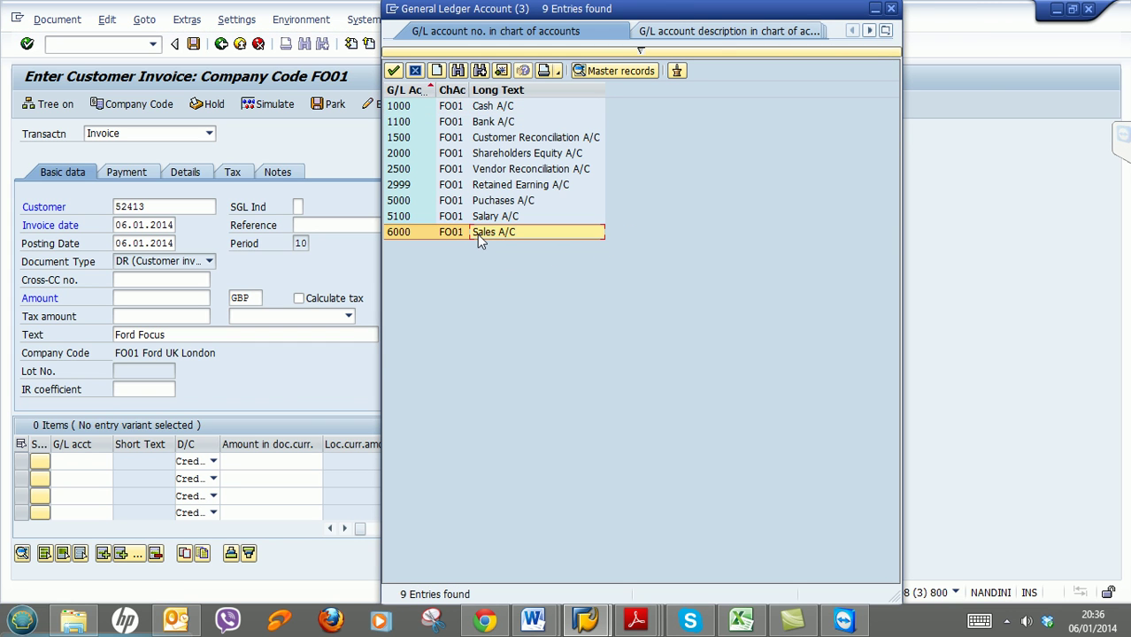
double_click(411, 234)
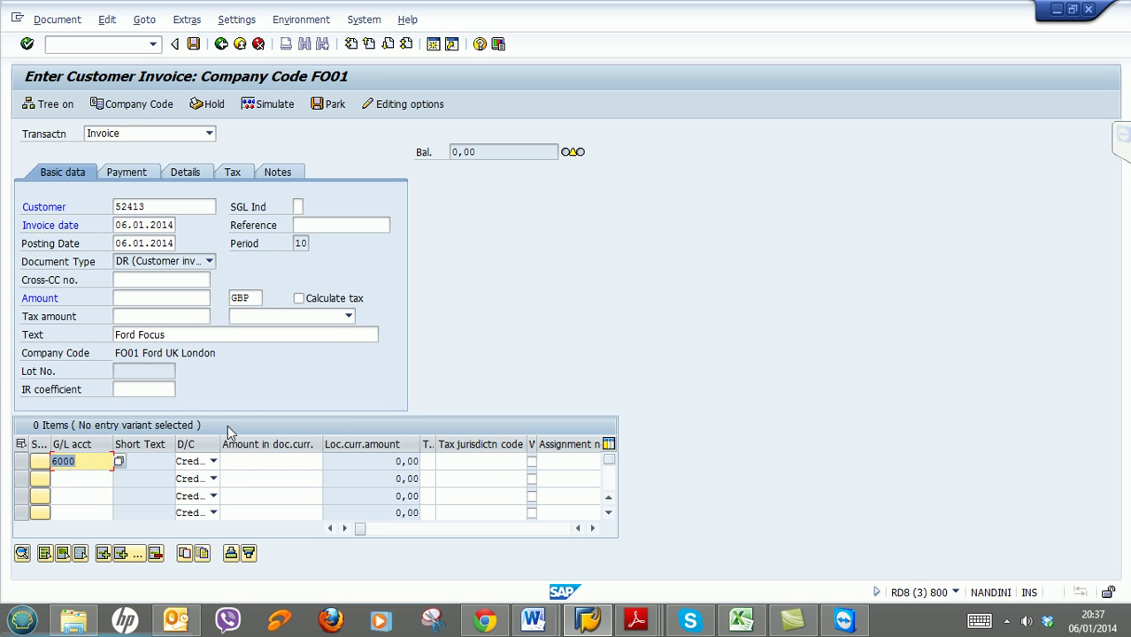
Enter 12000 as both the invoice amount and the Sales A/C line item's amount, and validate the entries.
left_click(270, 461)
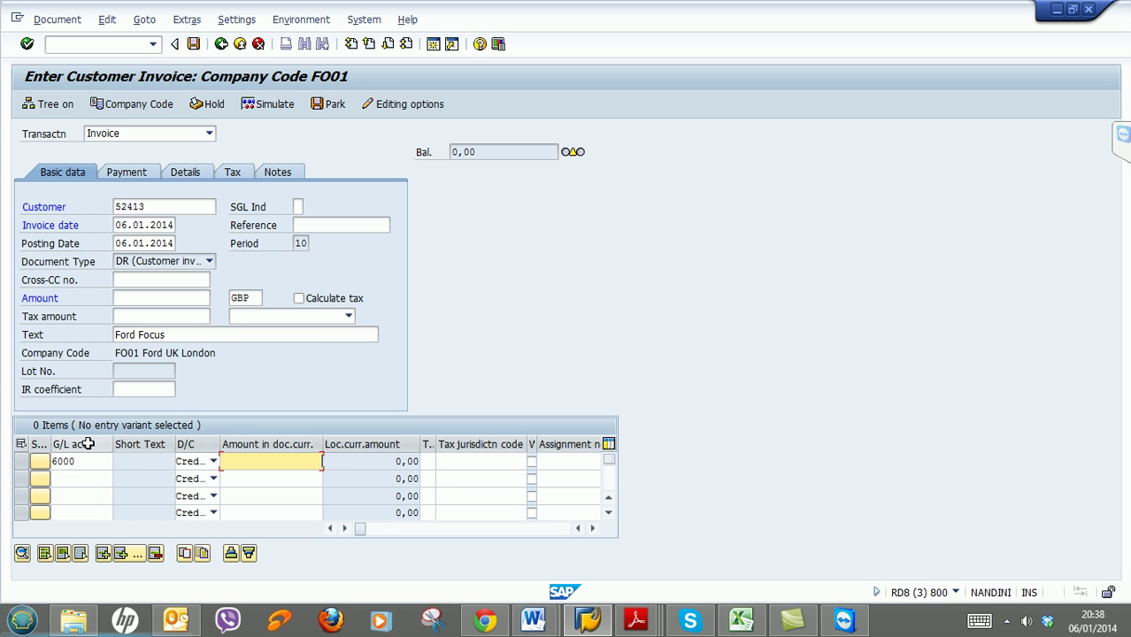
left_click_drag(92, 461, 35, 472)
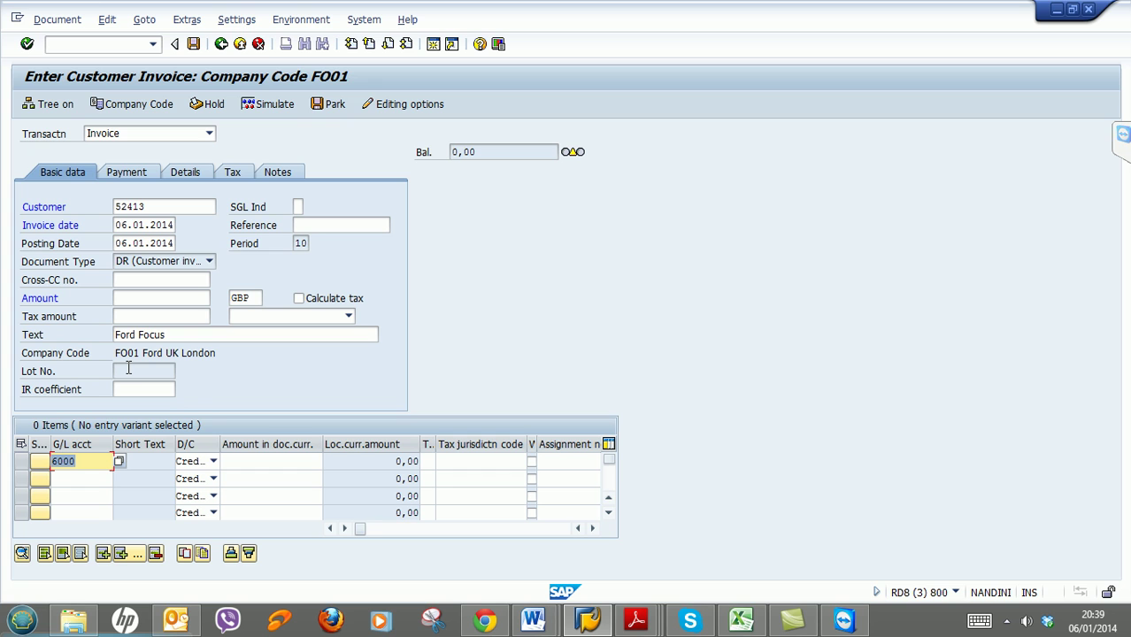
left_click(256, 461)
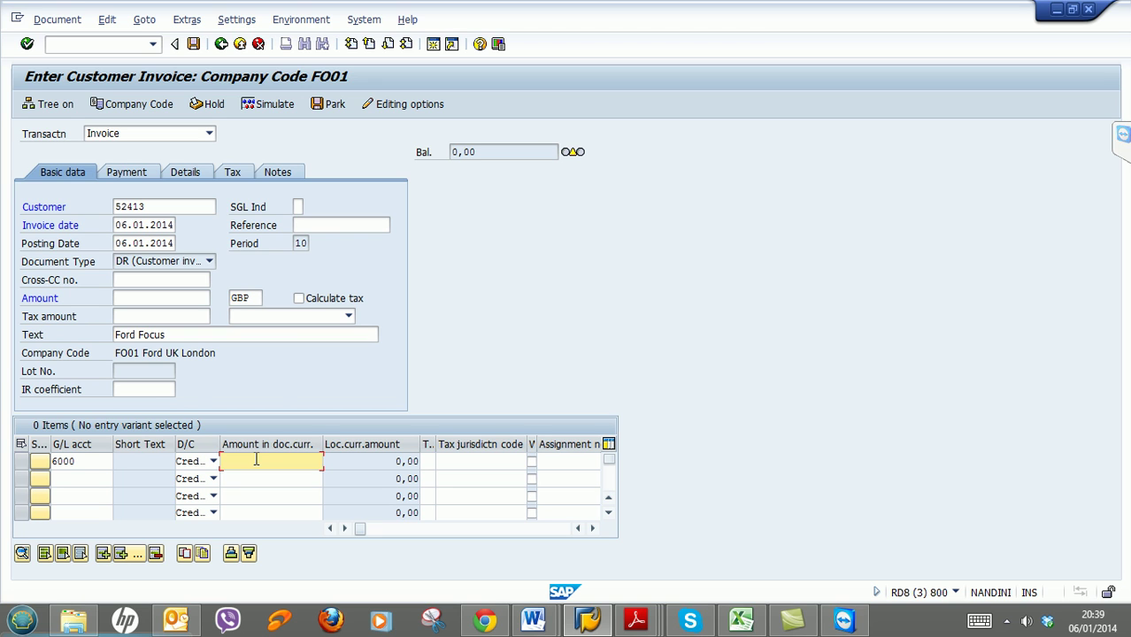
type("12000")
key("Return")
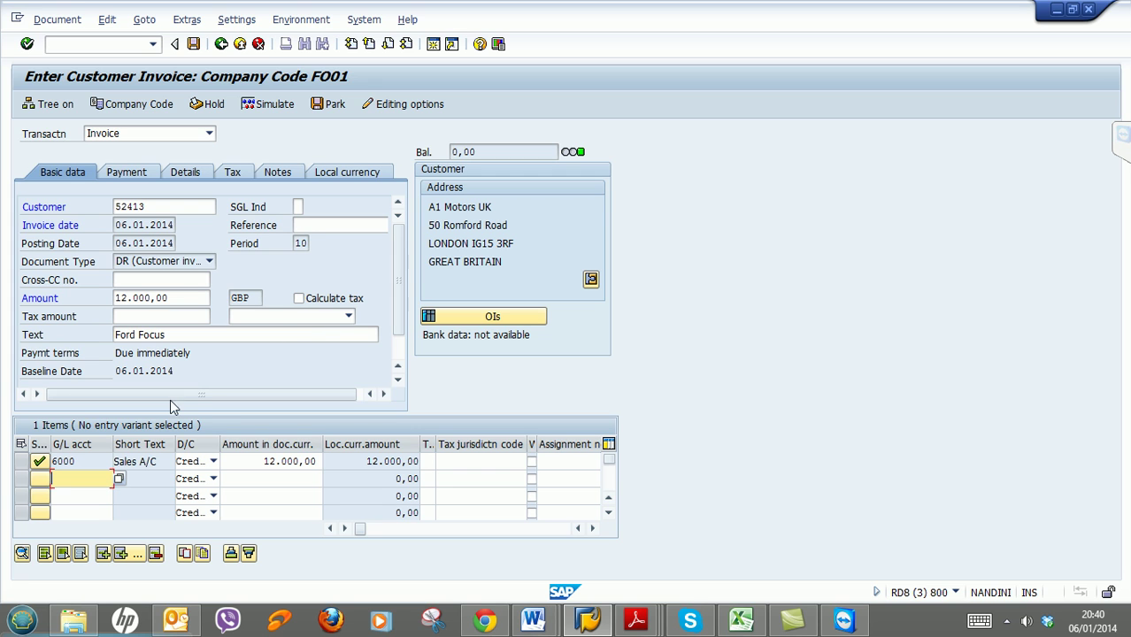
Check the line item amount, invoice amount and balance against each other, and simulate the invoice posting.
left_click_drag(260, 458, 321, 465)
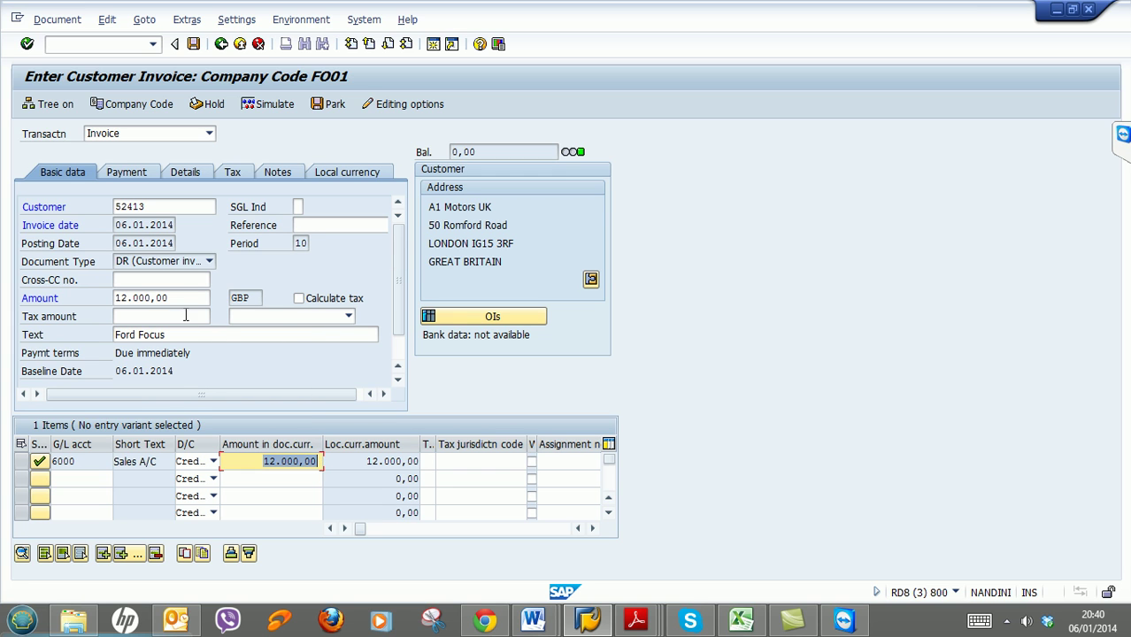
left_click_drag(178, 297, 115, 301)
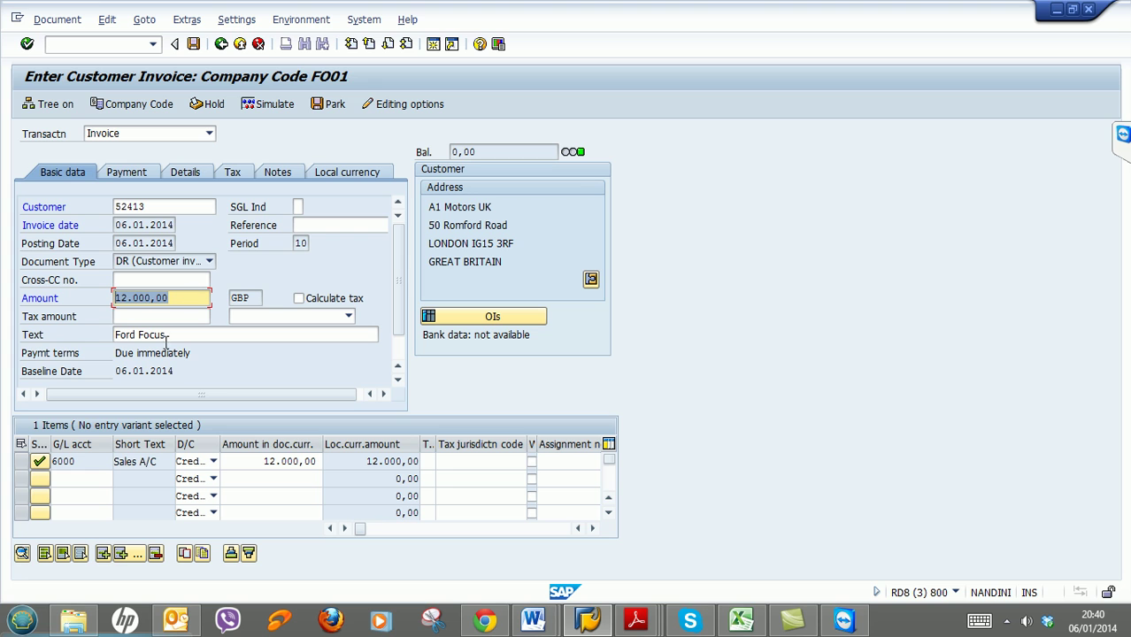
left_click(486, 152)
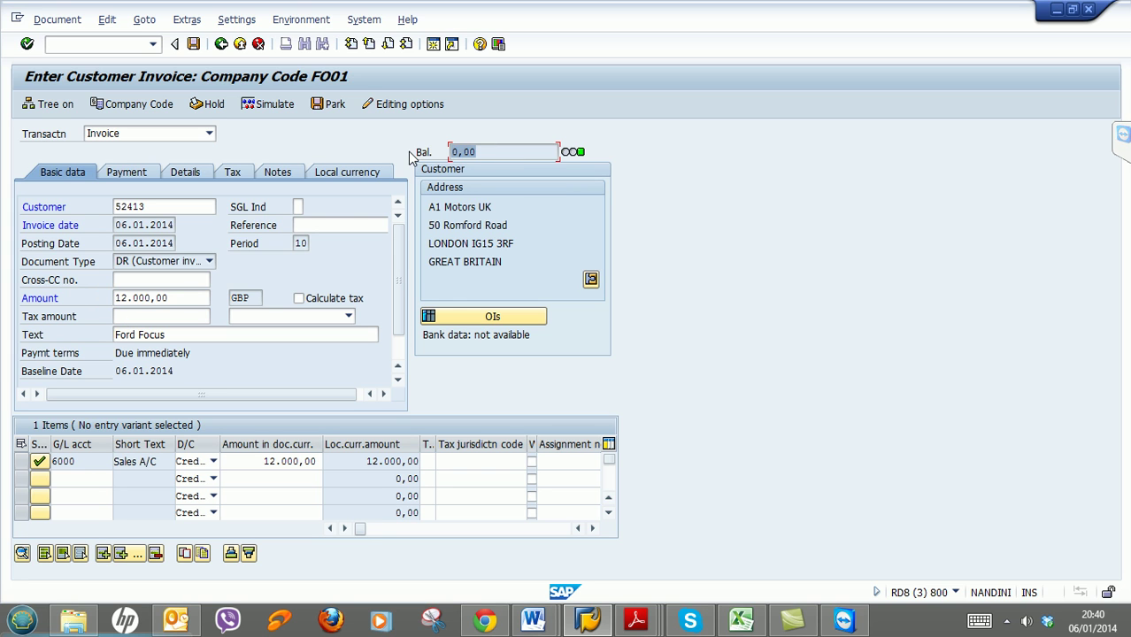
left_click(252, 105)
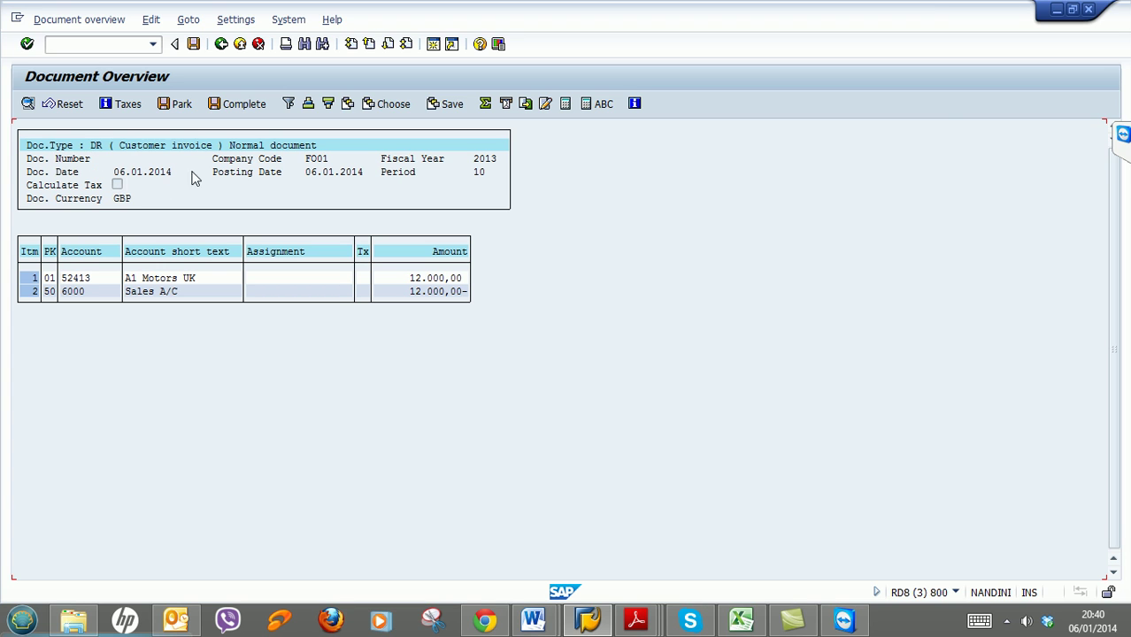
Review the simulated customer and sales items, and check the document number ranges in the TFIN50 PDF in Adobe Reader.
left_click(152, 279)
left_click(442, 293)
left_click(638, 620)
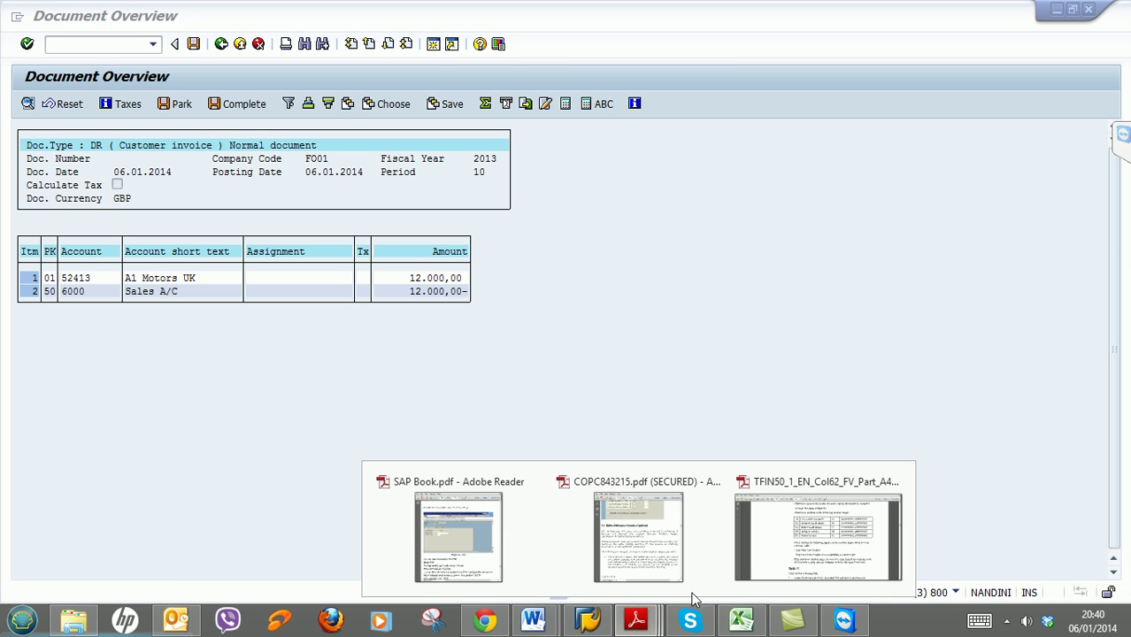
left_click(775, 549)
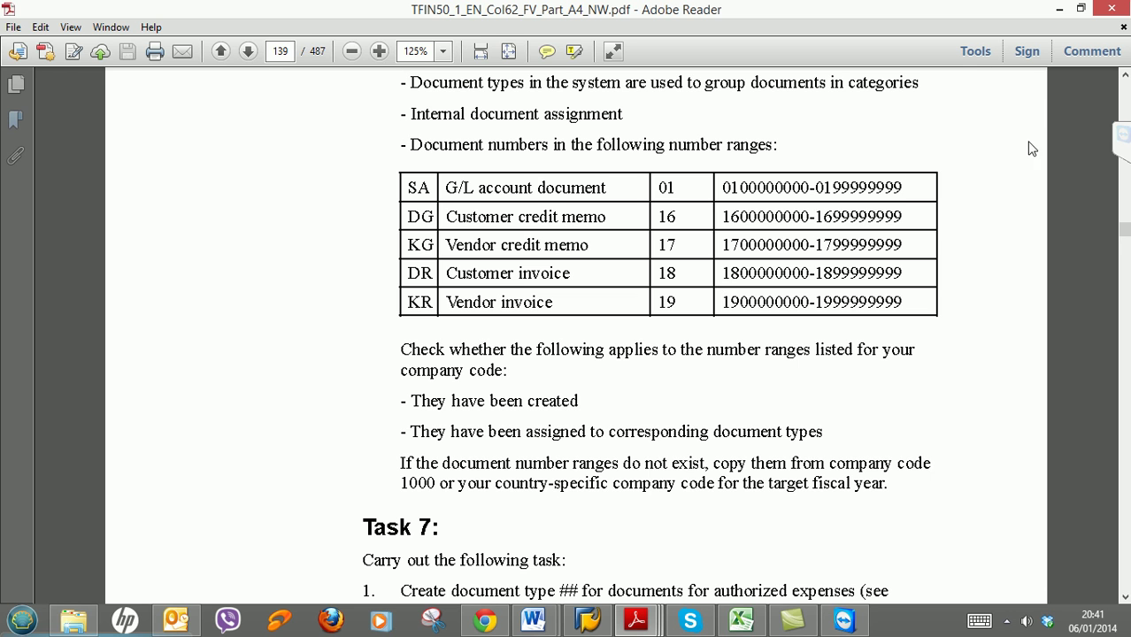
left_click(1053, 8)
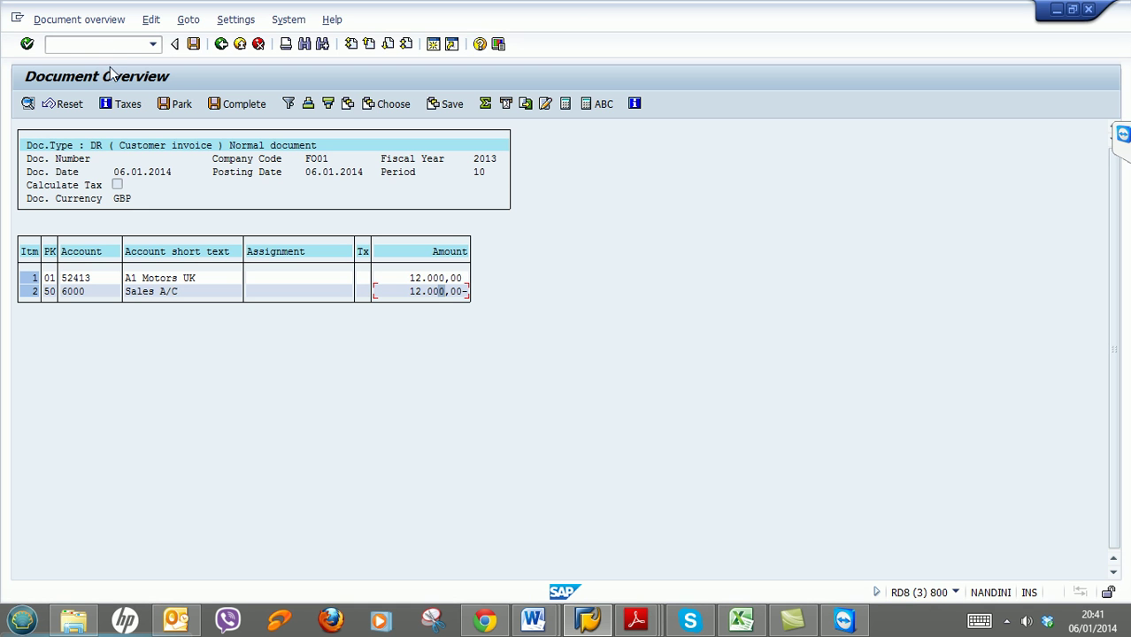
Post the simulated customer invoice and display the posted document.
left_click(195, 45)
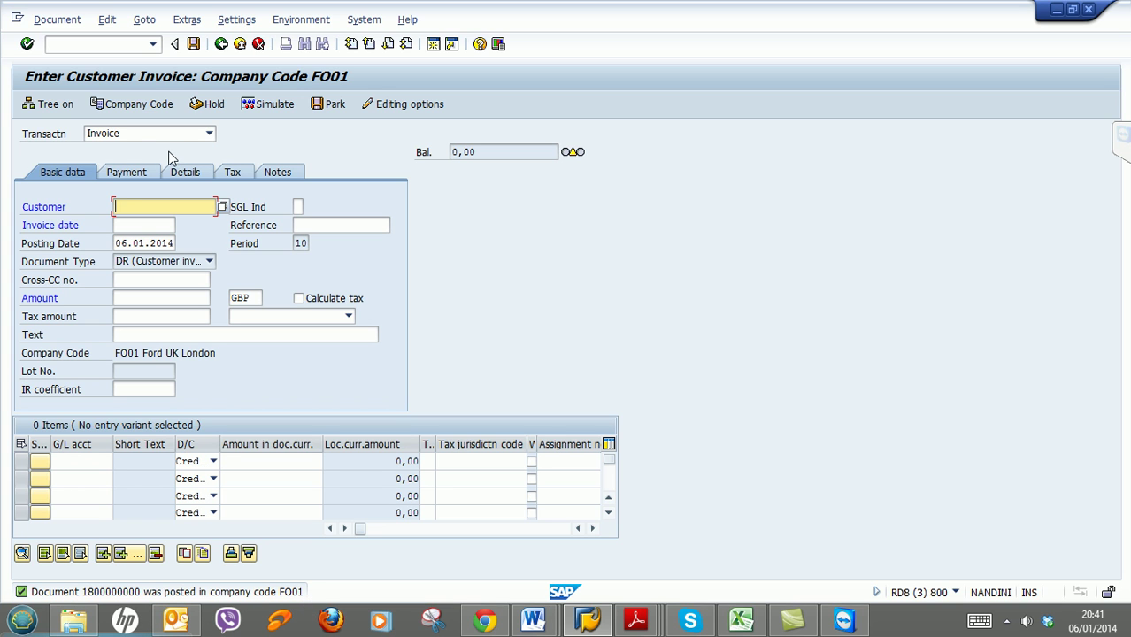
left_click(64, 26)
left_click(78, 54)
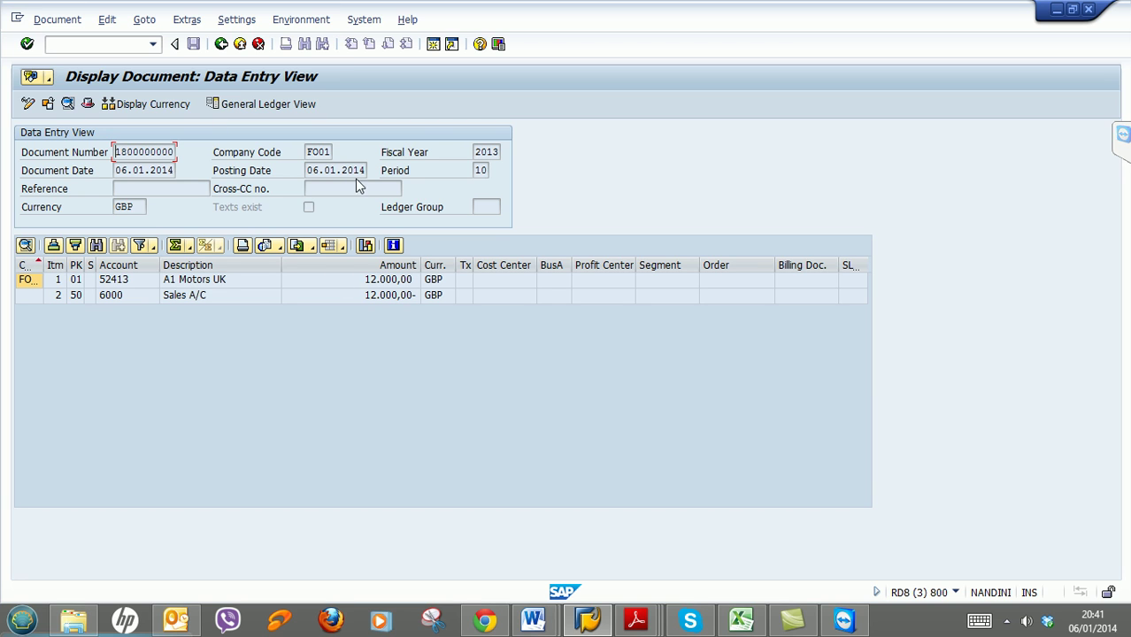
Compare the accounts in the posted document's general ledger view and entry view, and return to invoice entry.
left_click(269, 105)
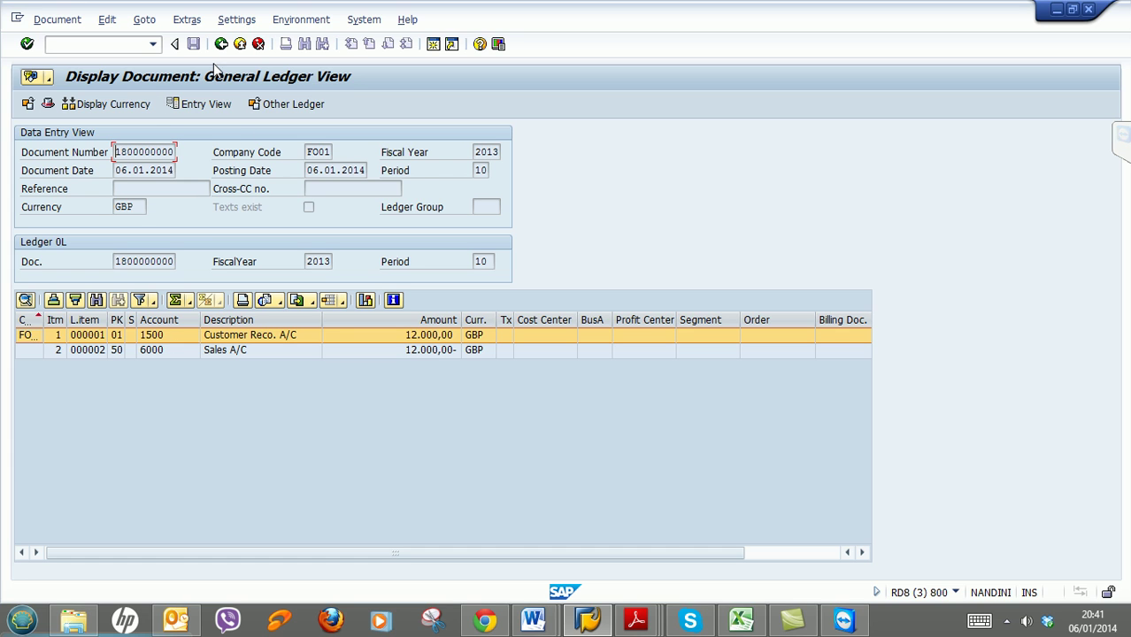
left_click(158, 339)
left_click(213, 104)
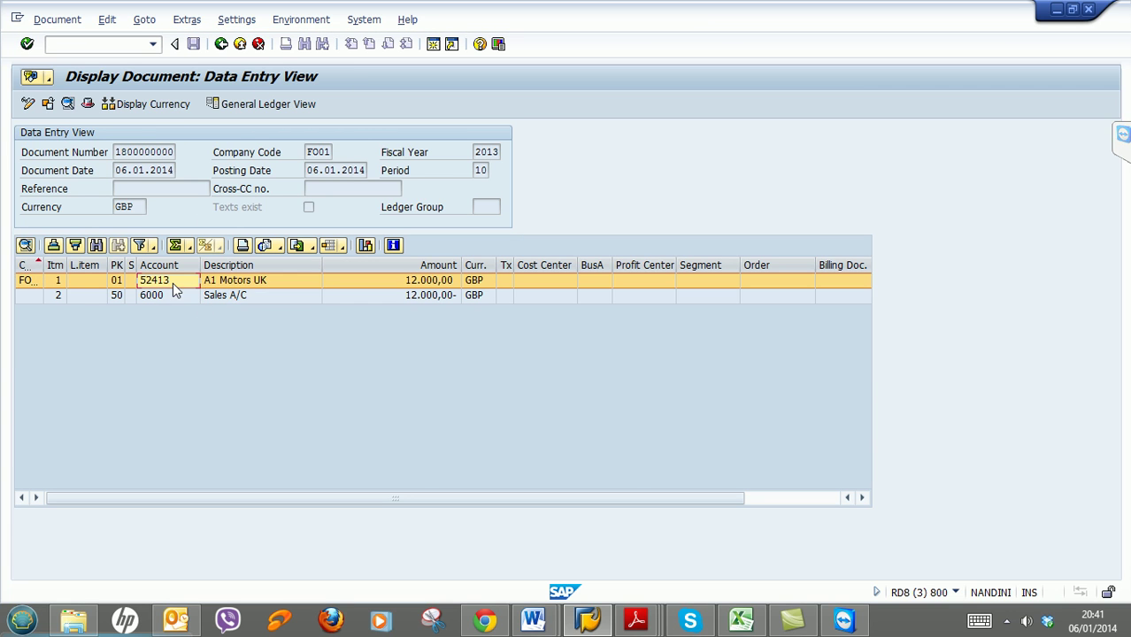
left_click(266, 104)
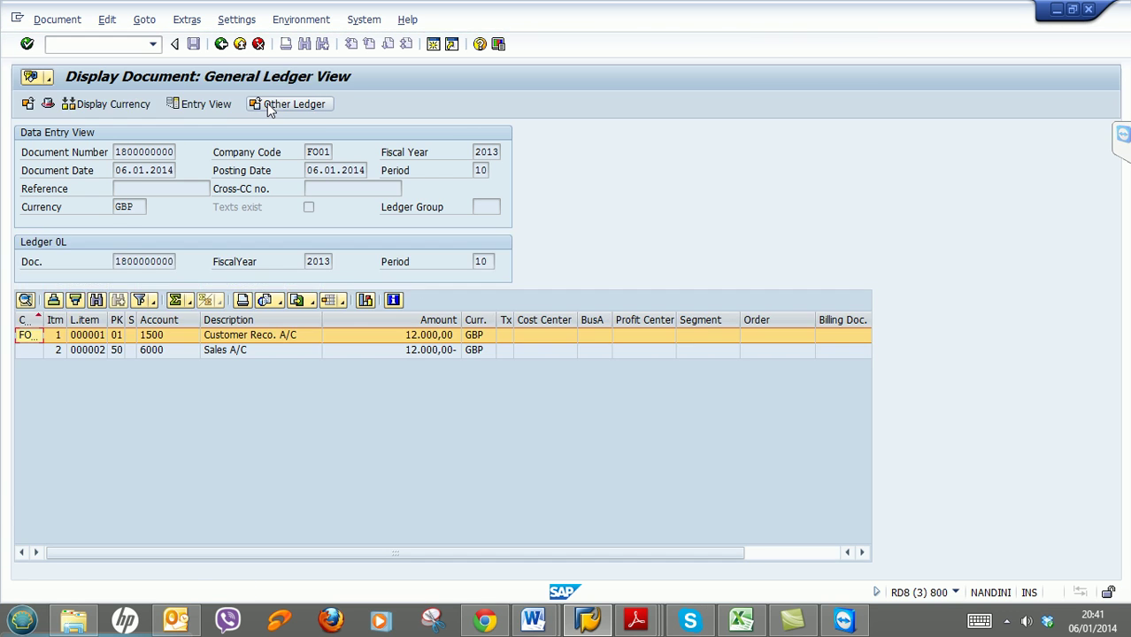
left_click(168, 338)
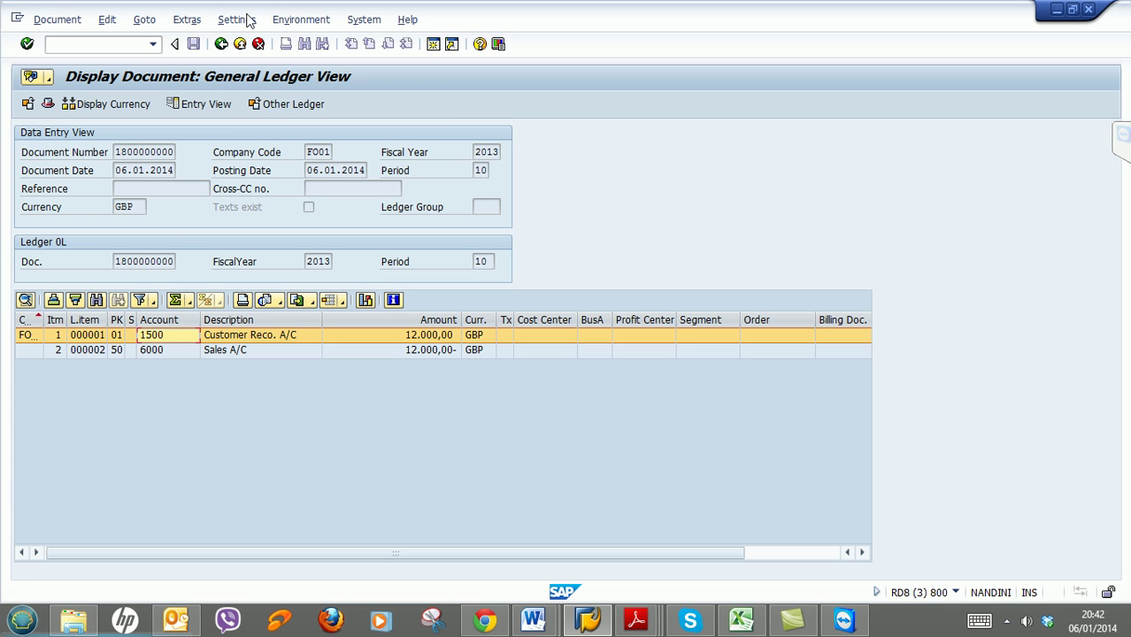
left_click(222, 44)
left_click(221, 44)
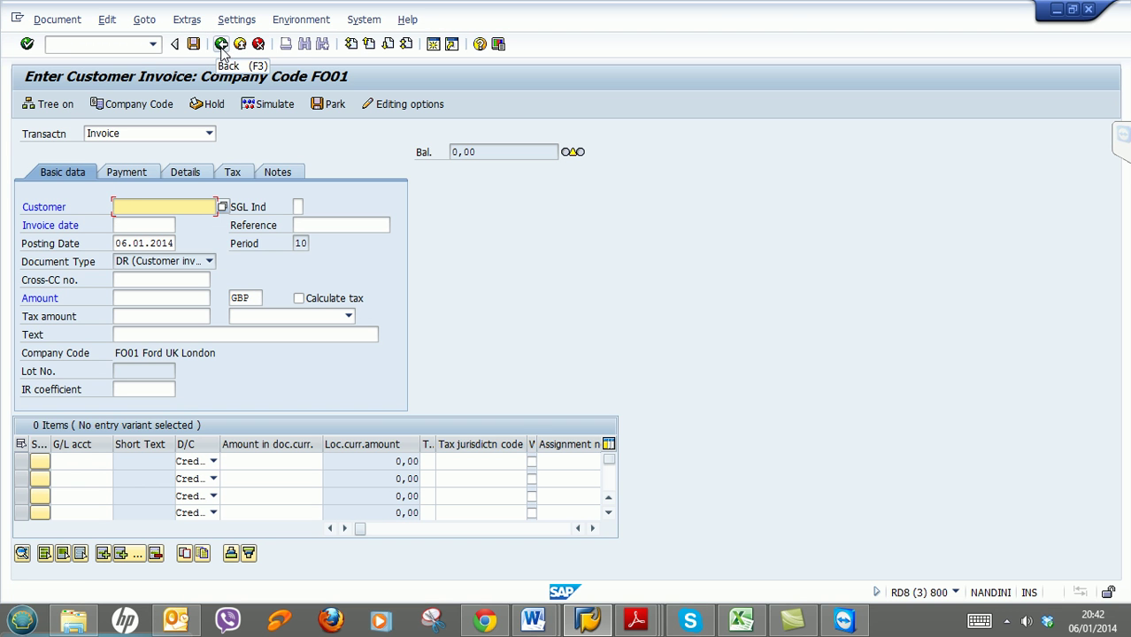
Leave invoice entry with /n and open FBL5N - Display/Change Line Items from the Accounts Receivable account functions.
left_click(138, 48)
type("/n")
key("Return")
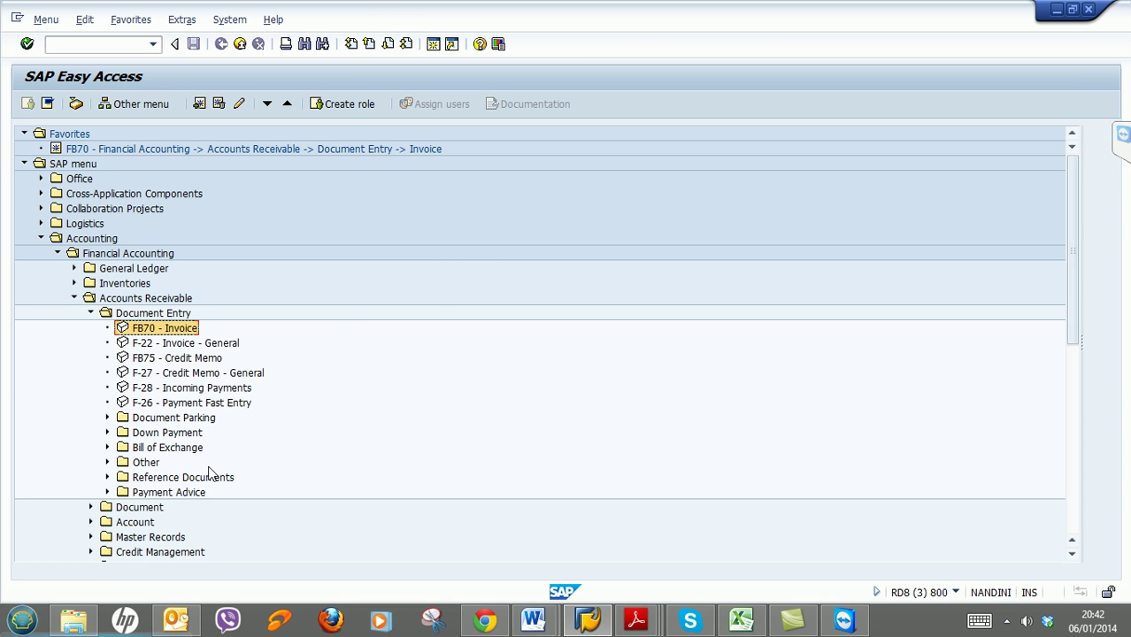
scroll(266, 346, "down", 2)
scroll(284, 306, "down", 1)
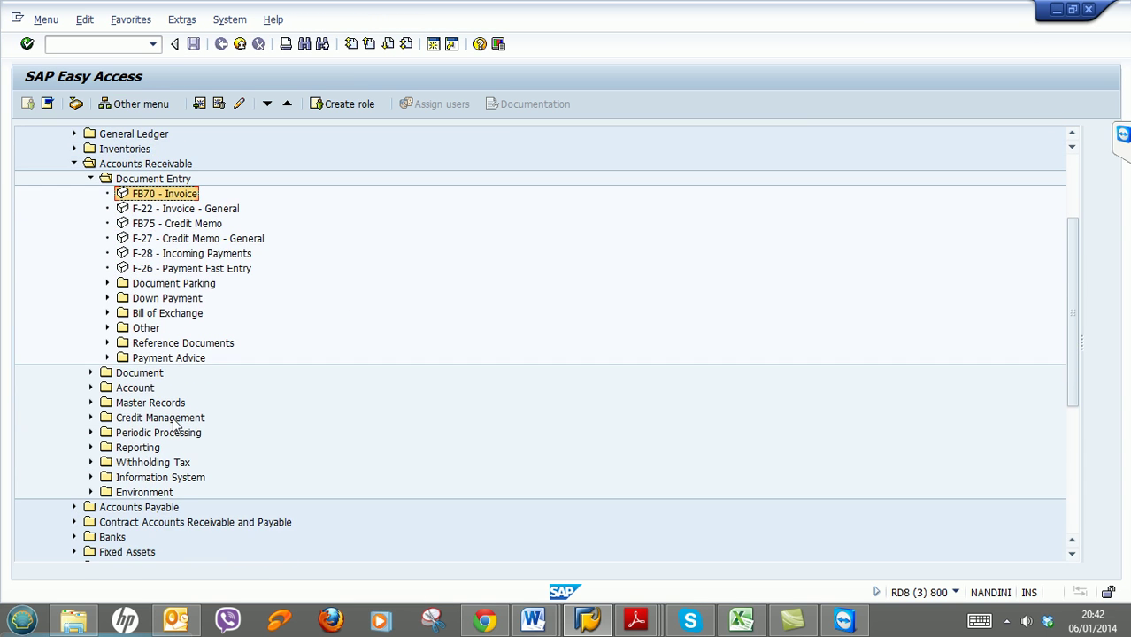
left_click(91, 388)
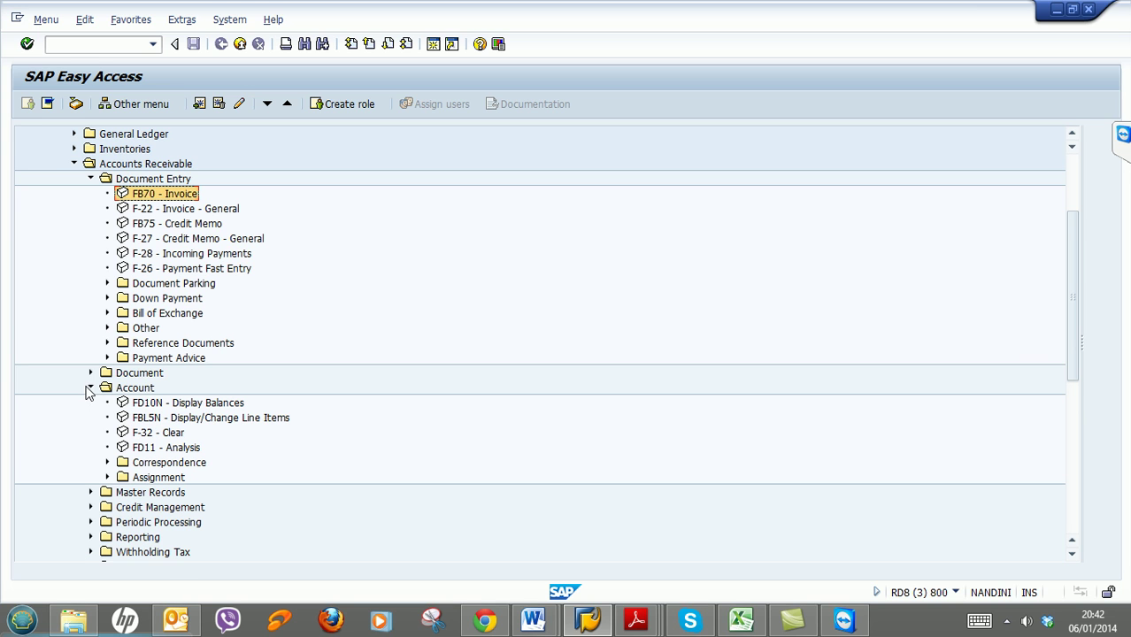
left_click(174, 421)
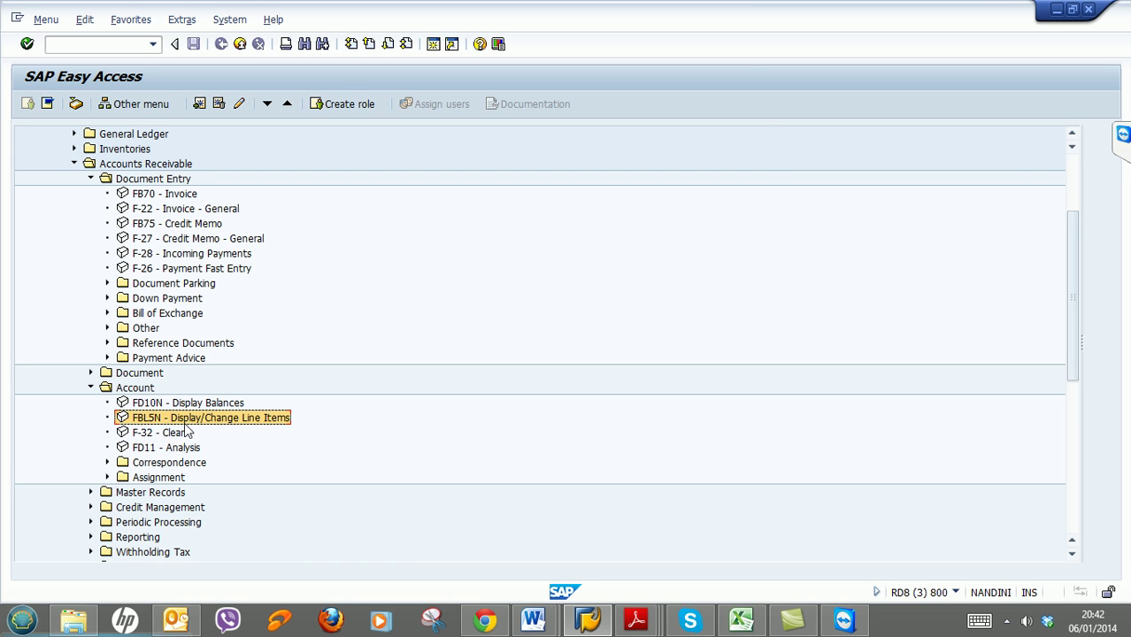
double_click(197, 417)
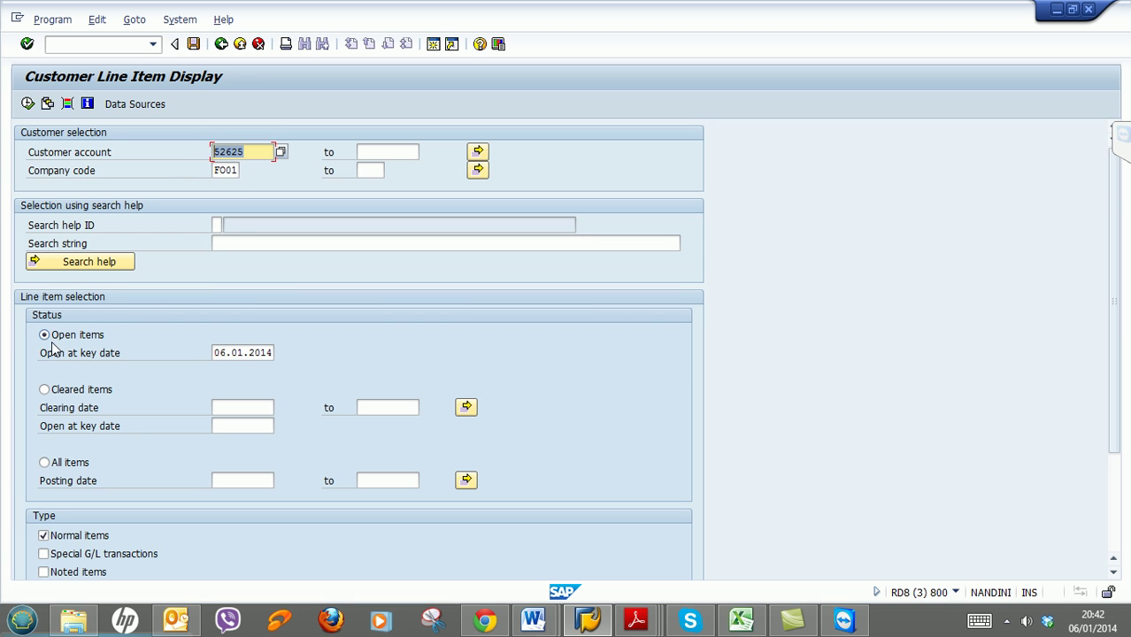
Review the status, type and layout options of the line item selection, and execute it for the preset customer account.
scroll(174, 352, "down", 2)
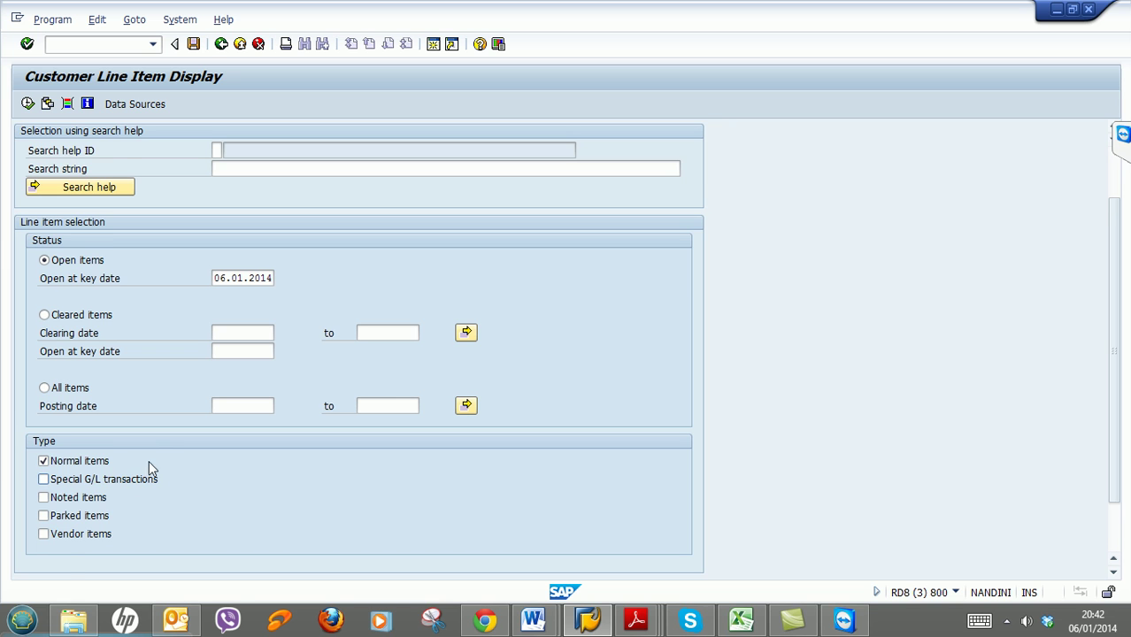
scroll(142, 434, "down", 2)
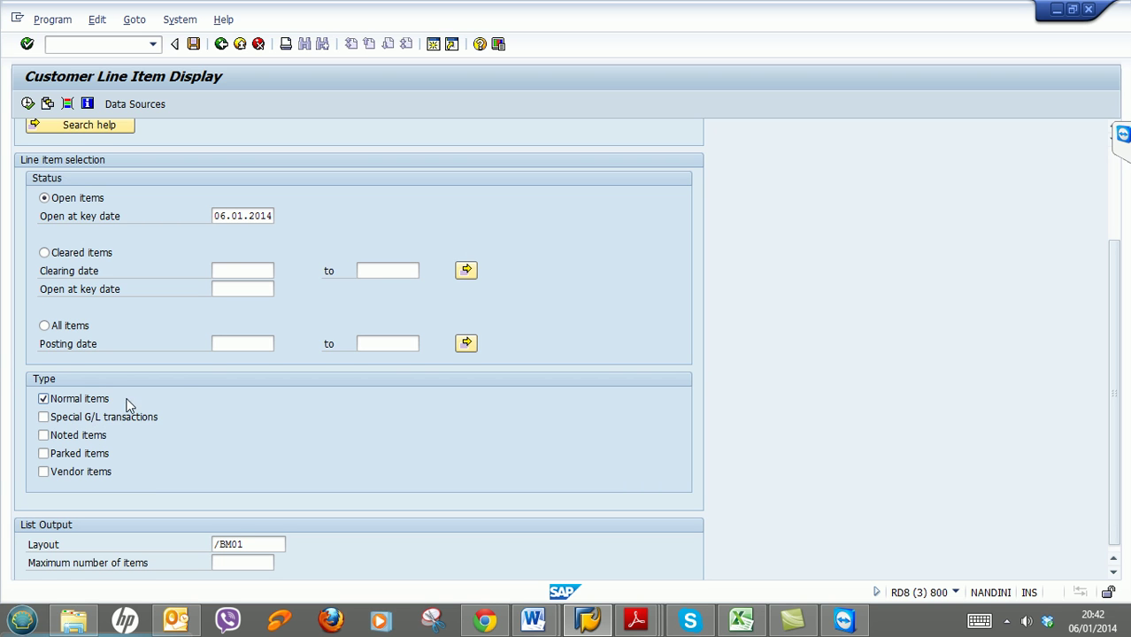
scroll(200, 352, "down", 1)
scroll(274, 425, "up", 5)
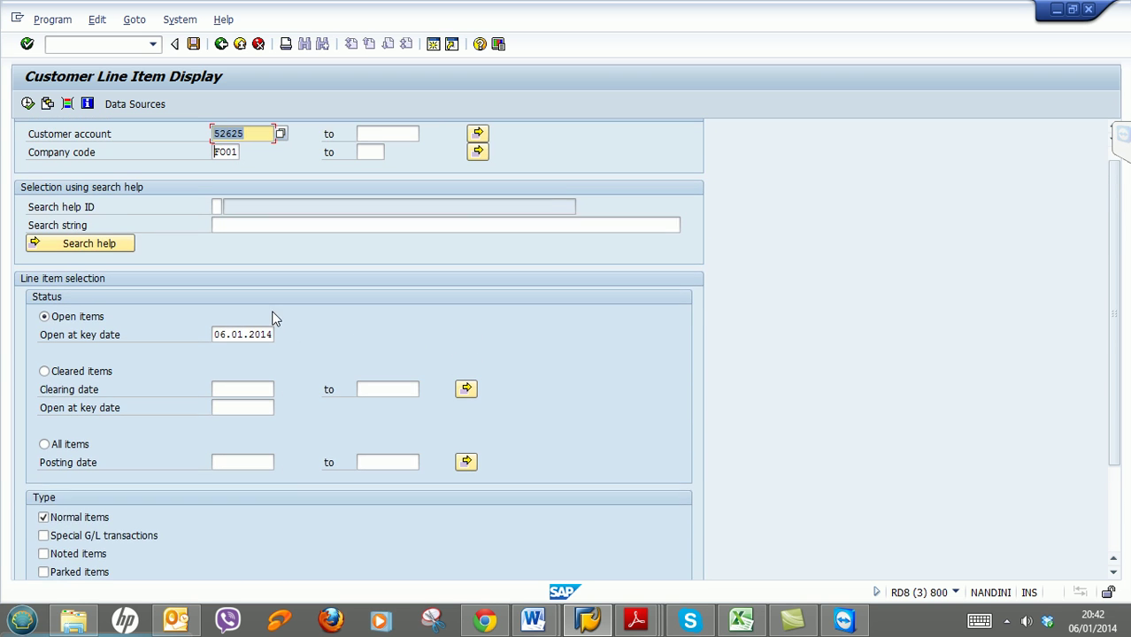
left_click(28, 104)
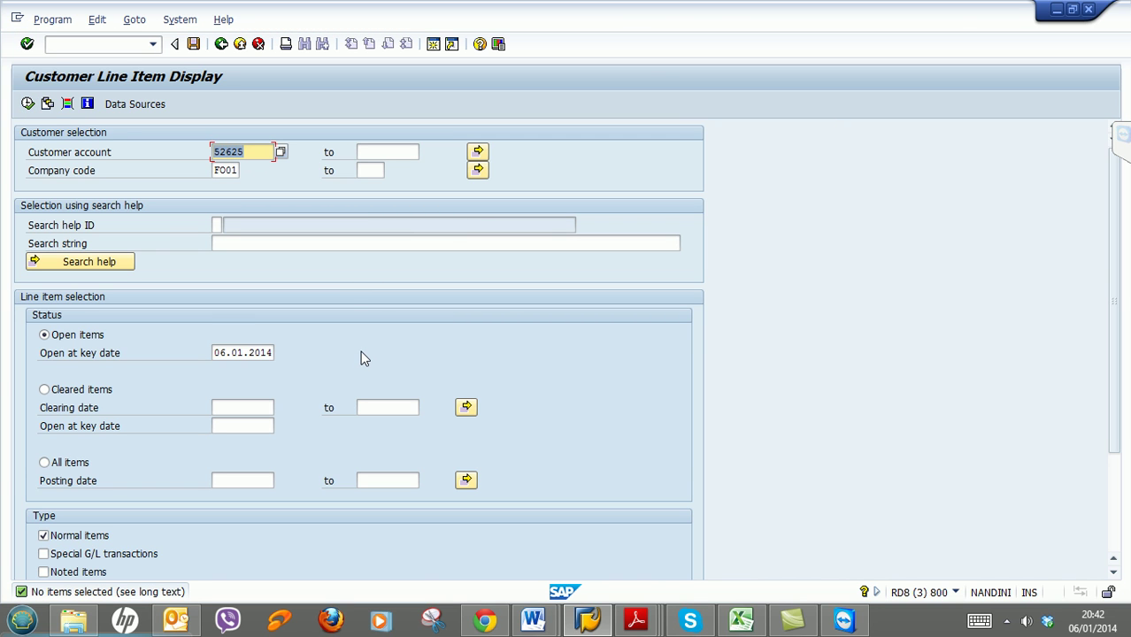
Look up the customers of company code FO01, select A1 Motors UK, and display its open line items.
left_click(281, 153)
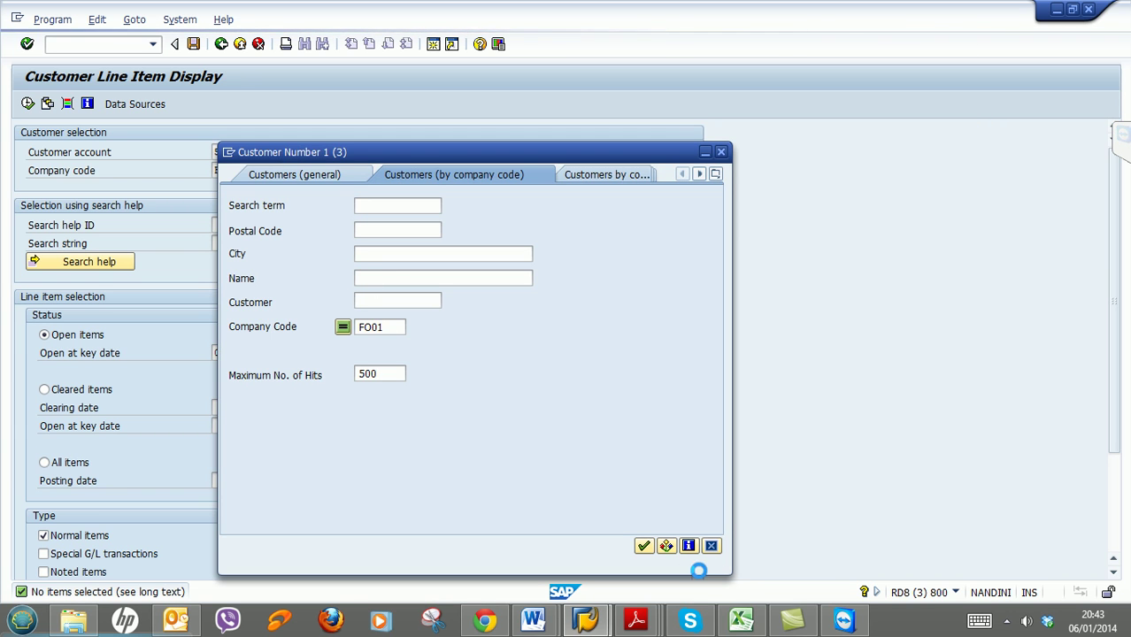
left_click(643, 546)
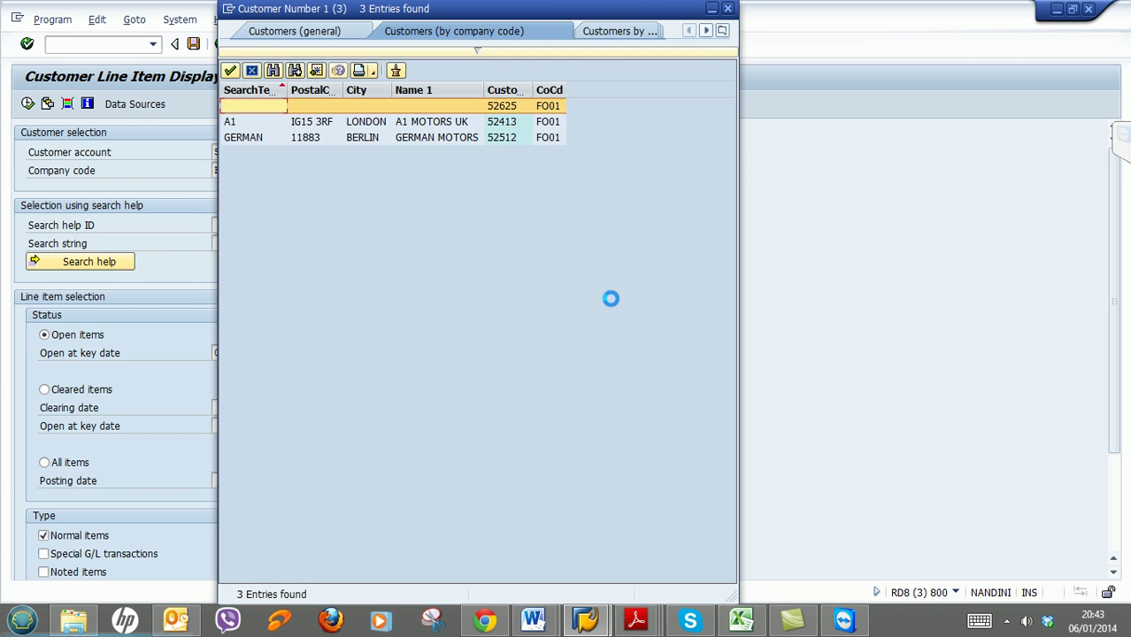
left_click(445, 121)
double_click(445, 122)
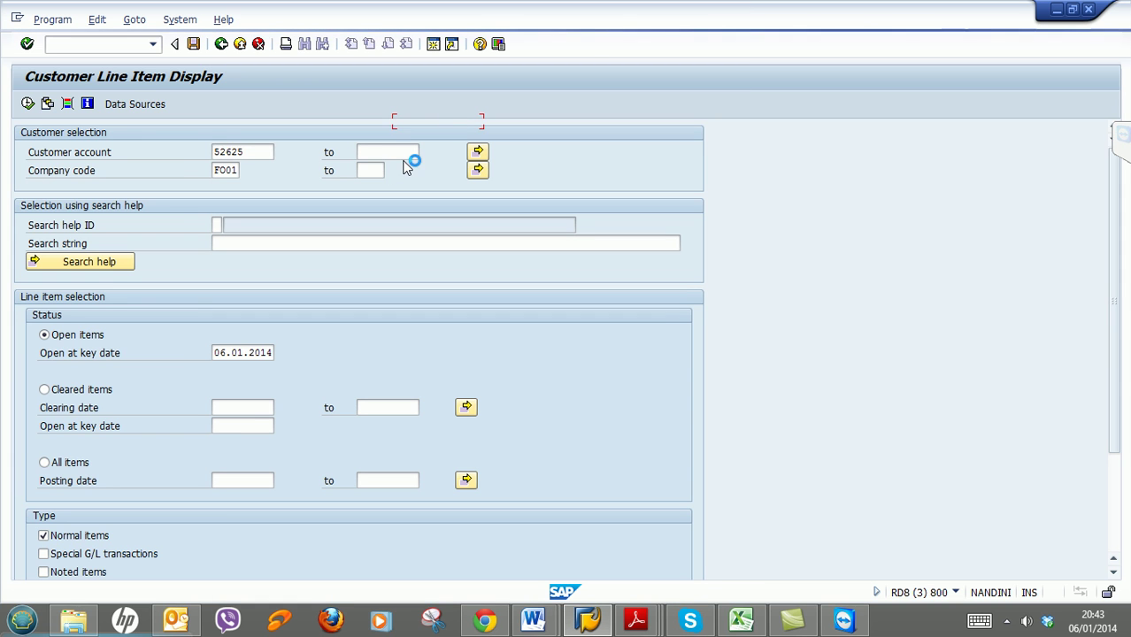
left_click(27, 103)
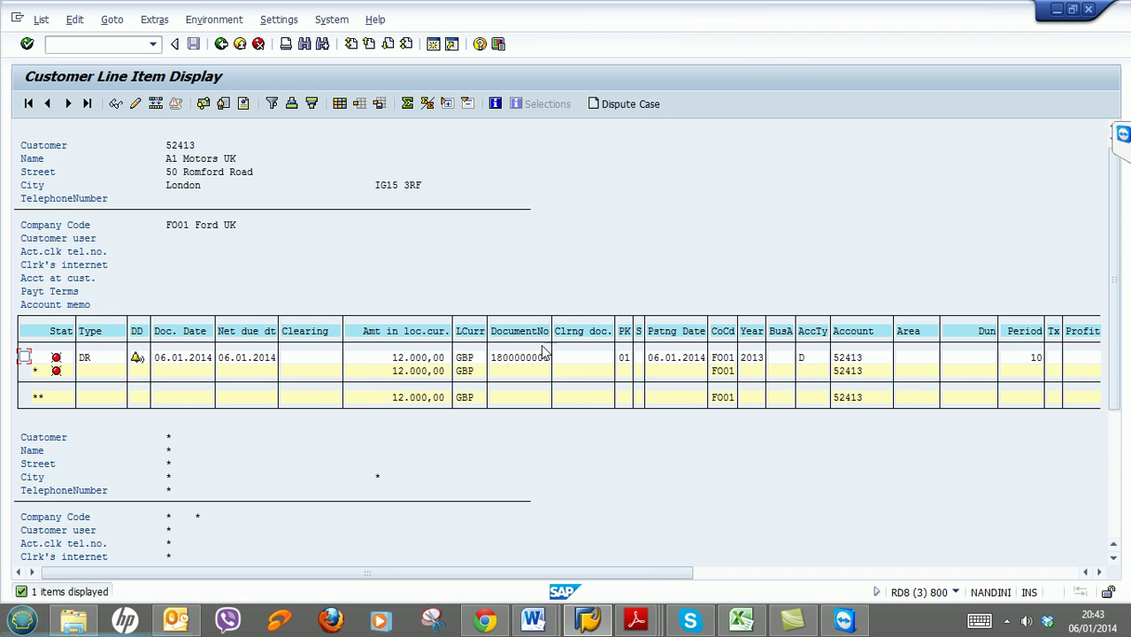
Open the listed DR invoice's line item in change mode and set its text to "Ford Fiesta".
left_click(191, 361)
left_click(222, 361)
double_click(512, 366)
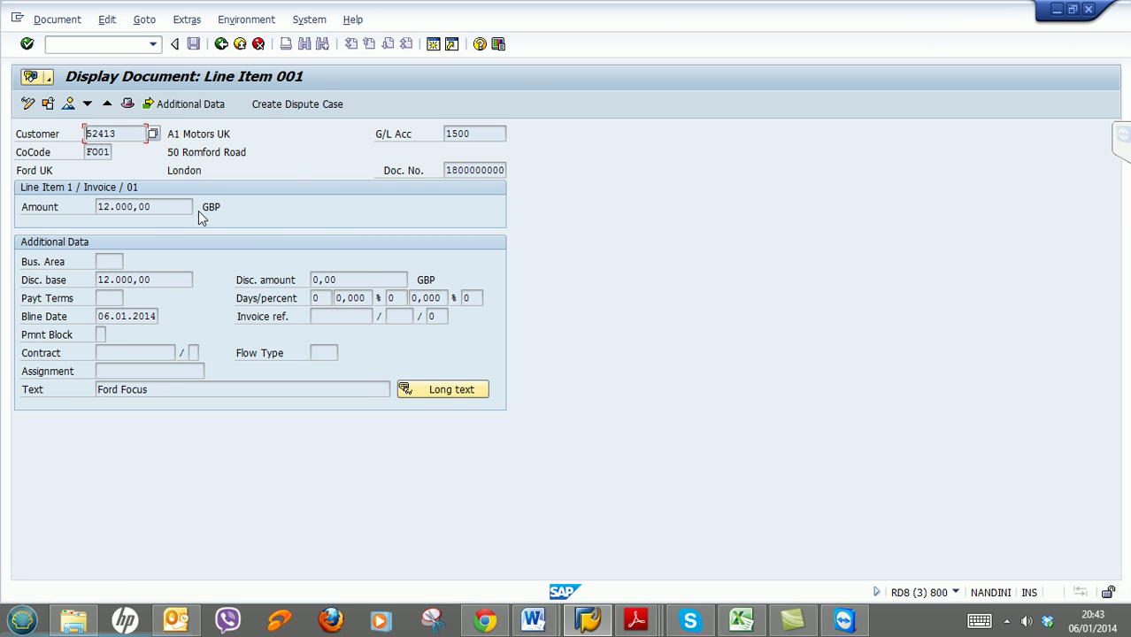
left_click(27, 104)
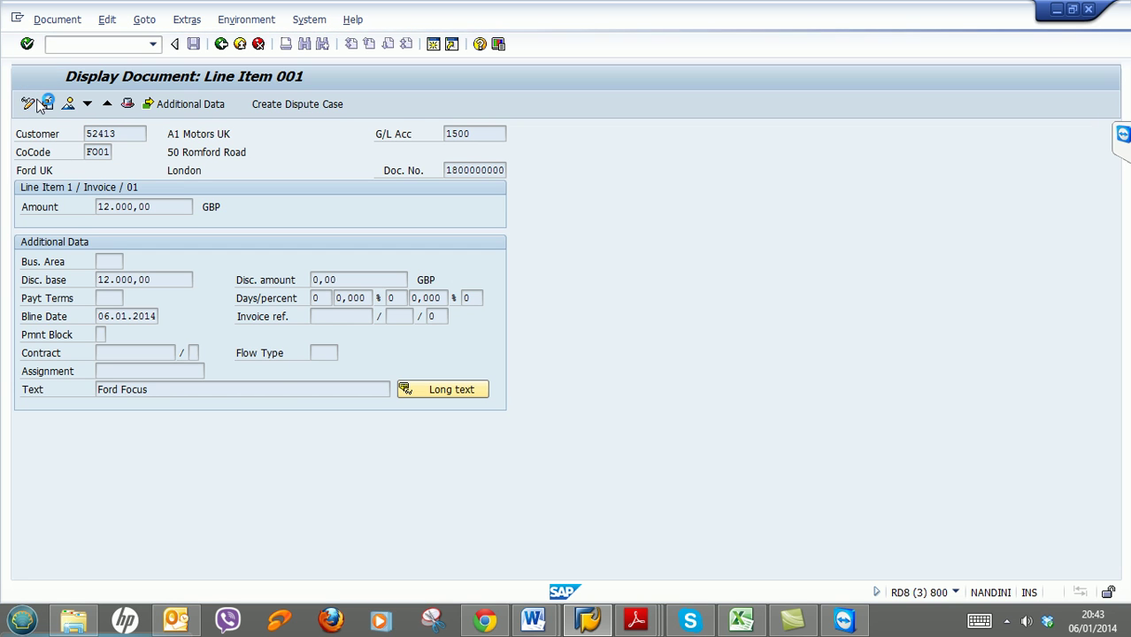
left_click(160, 384)
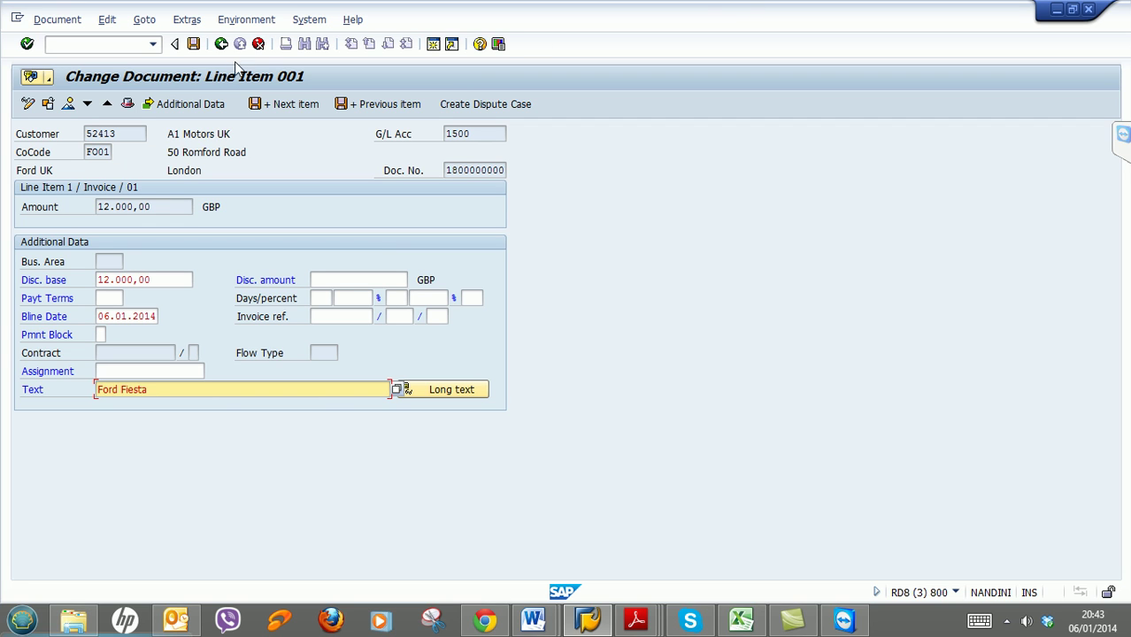
Examine the document header's user, transaction code, time of entry and logical system, and close it.
left_click(128, 104)
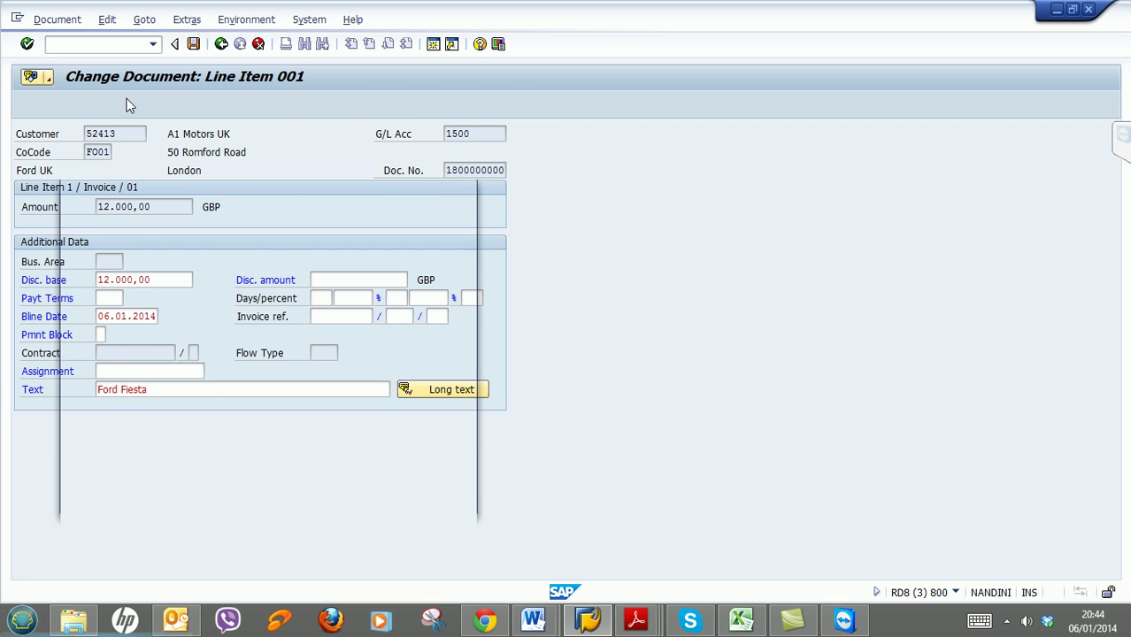
left_click_drag(277, 188, 744, 118)
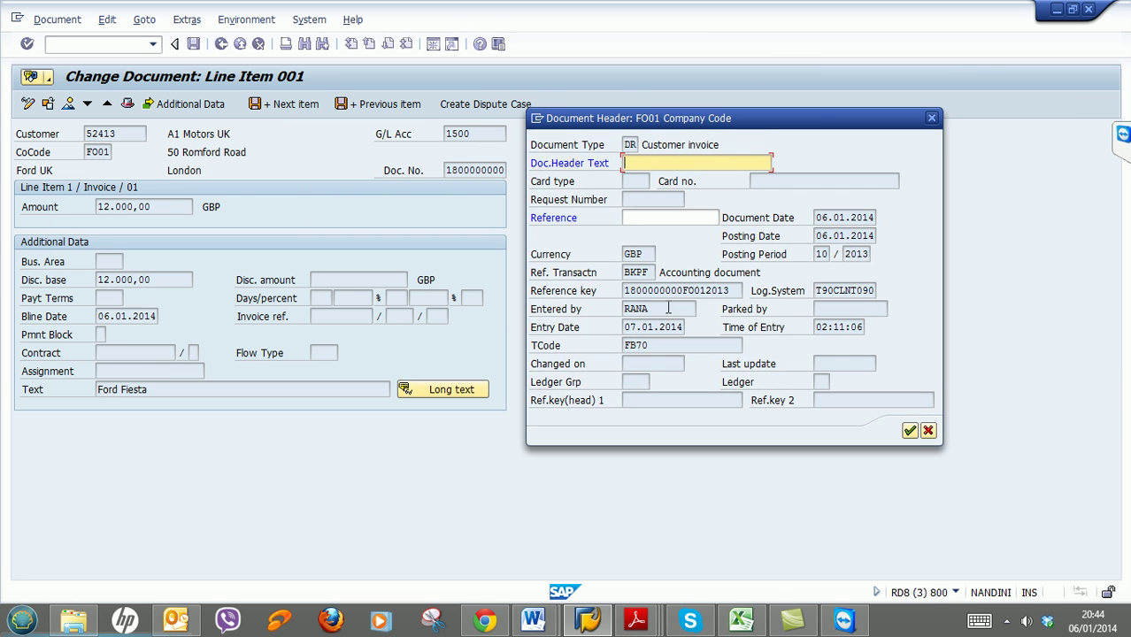
left_click_drag(666, 307, 584, 316)
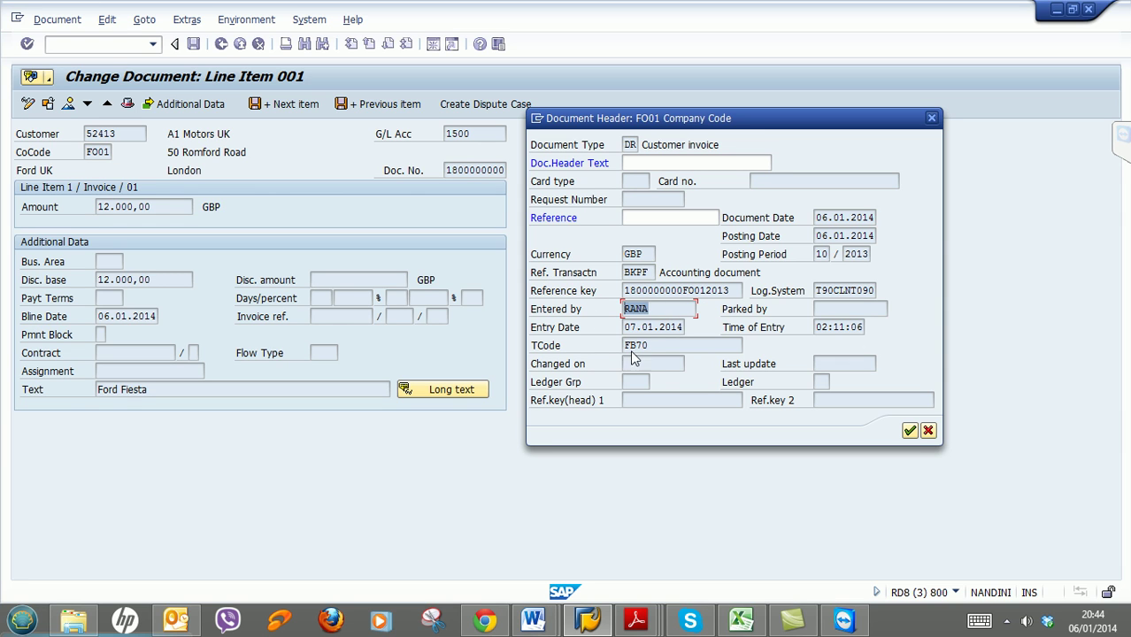
left_click_drag(657, 348, 610, 341)
left_click_drag(816, 330, 861, 324)
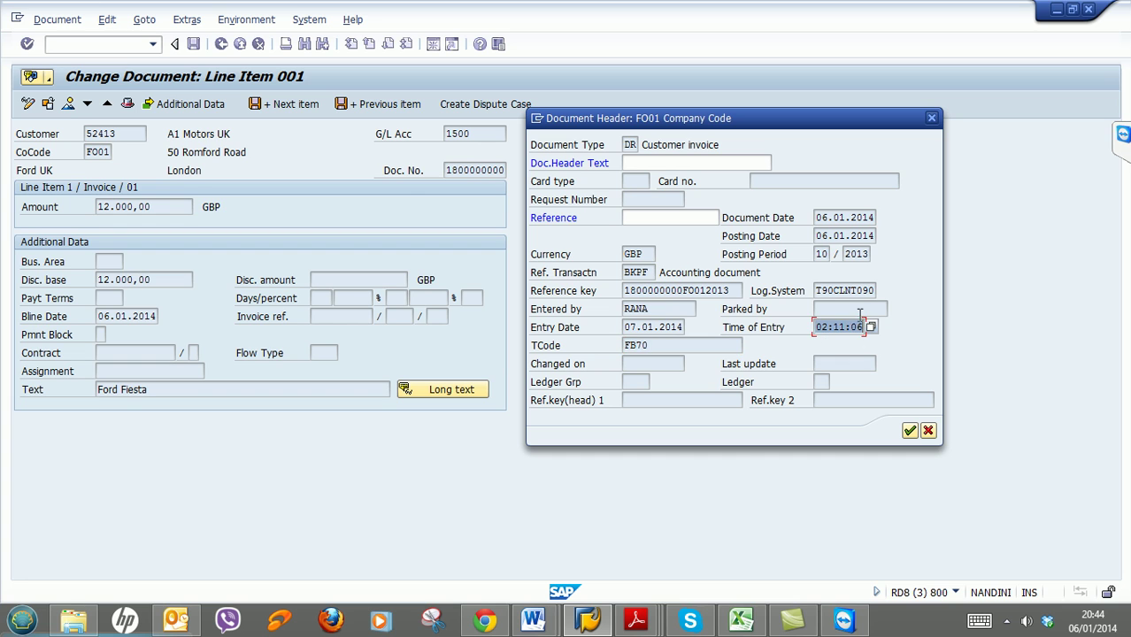
double_click(817, 290)
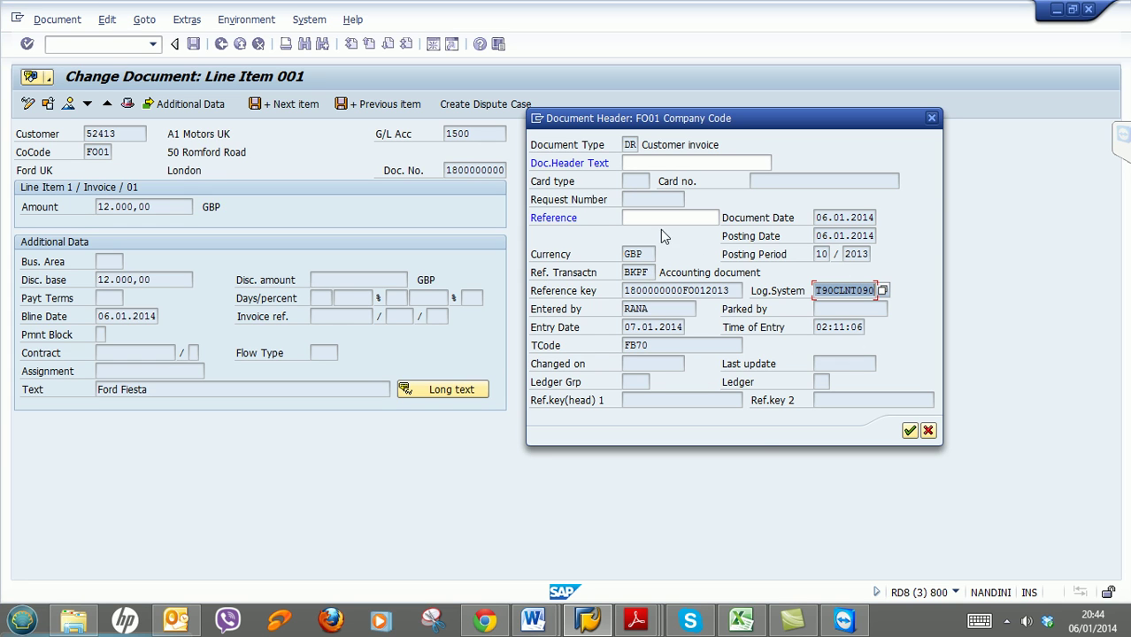
left_click(910, 431)
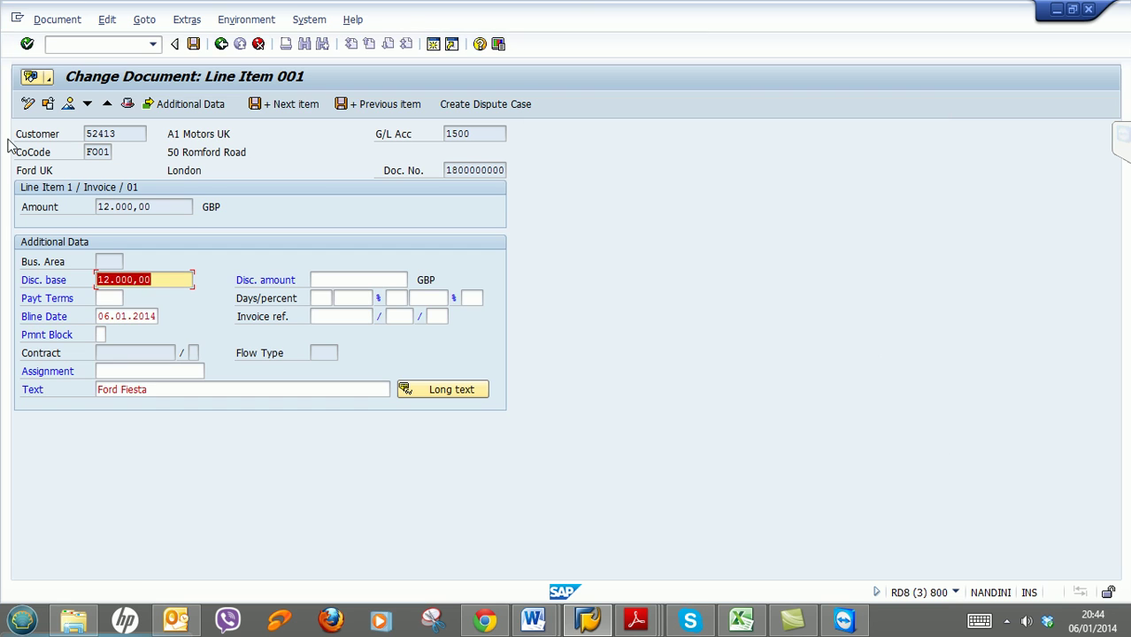
Return to the document's data entry view and exit it, saving the line item changes.
left_click(76, 107)
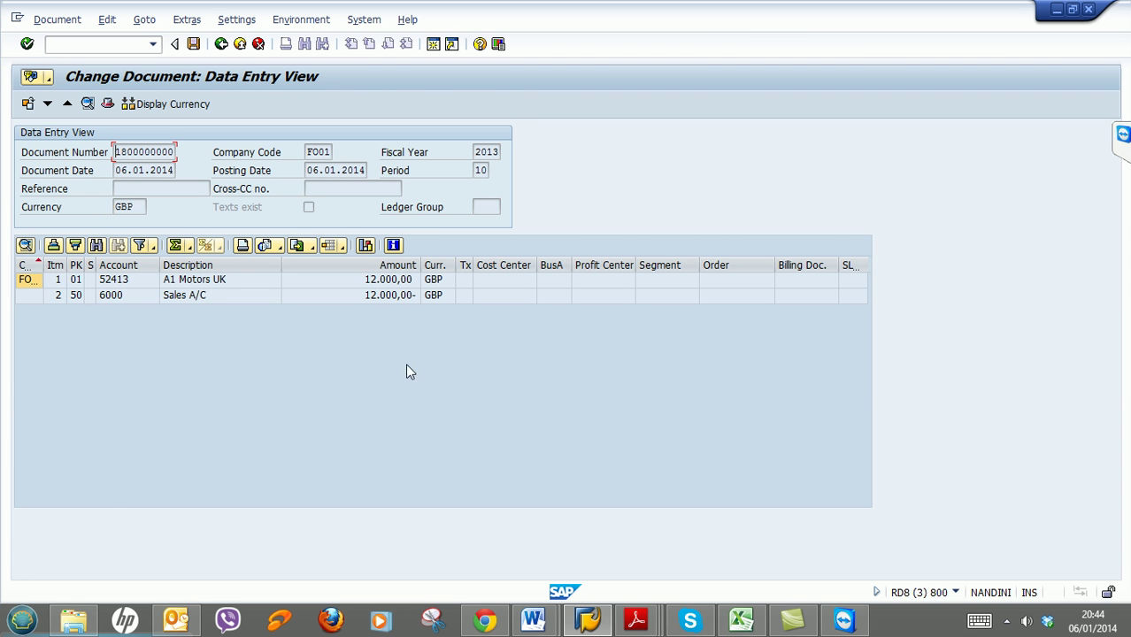
left_click(224, 49)
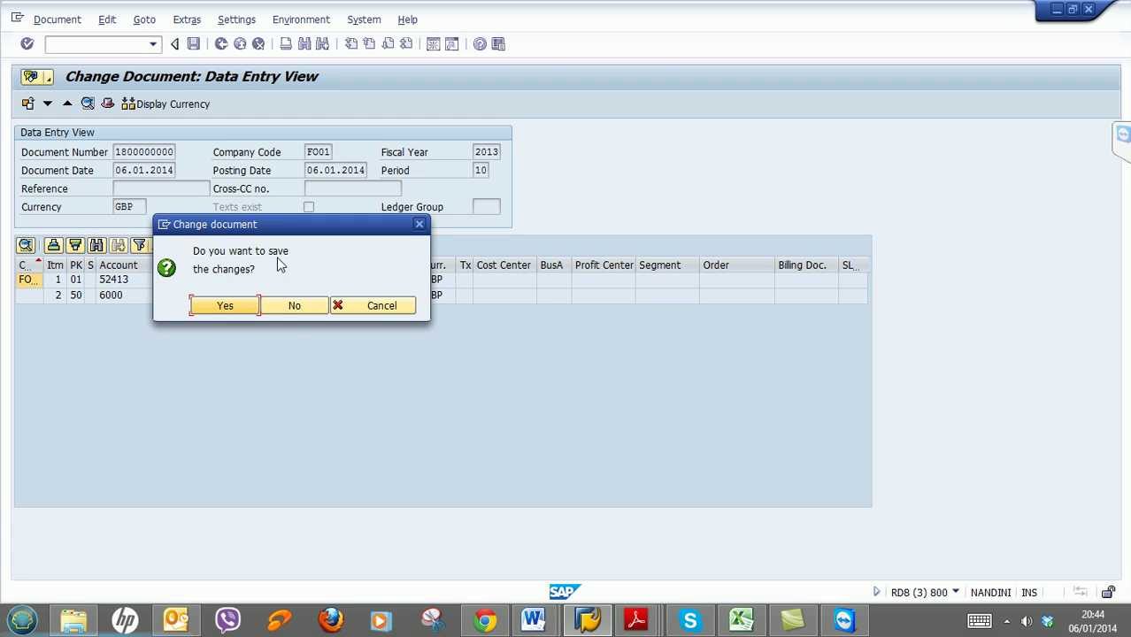
left_click(253, 308)
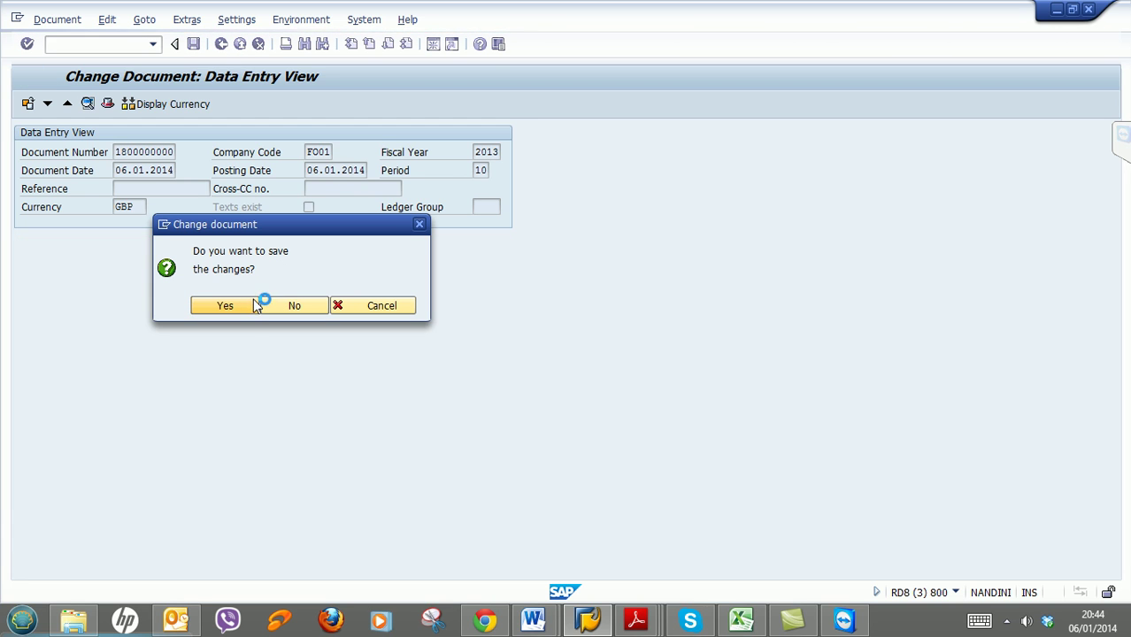
Leave the line item display and show A1 Motors UK's balances for company code FO01, fiscal year 2013, with FD10N.
left_click(223, 46)
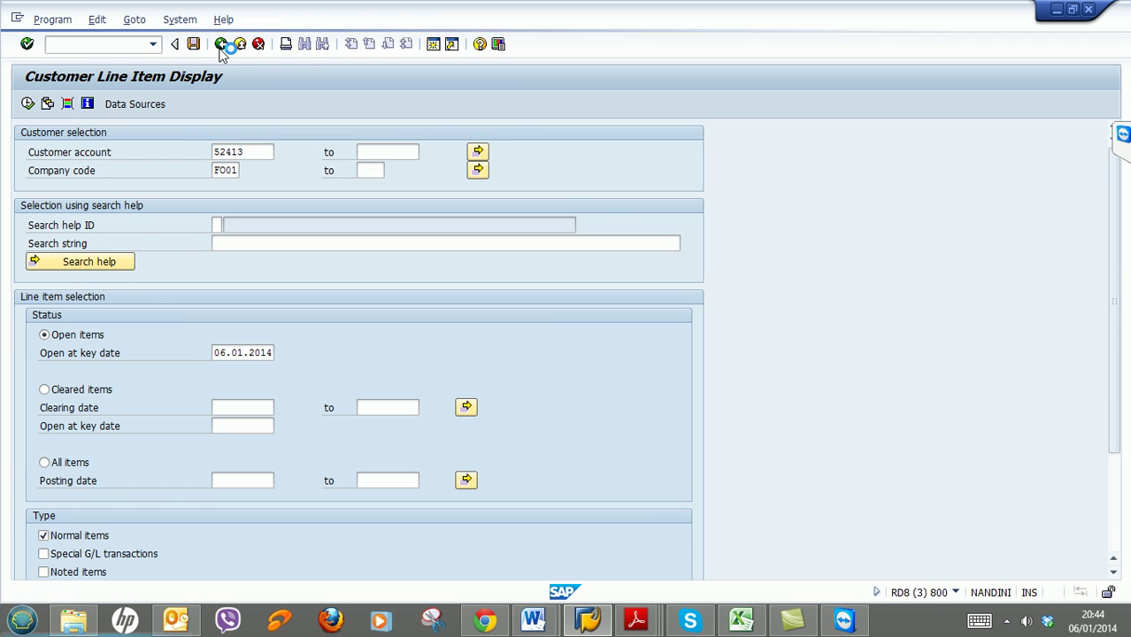
left_click(222, 45)
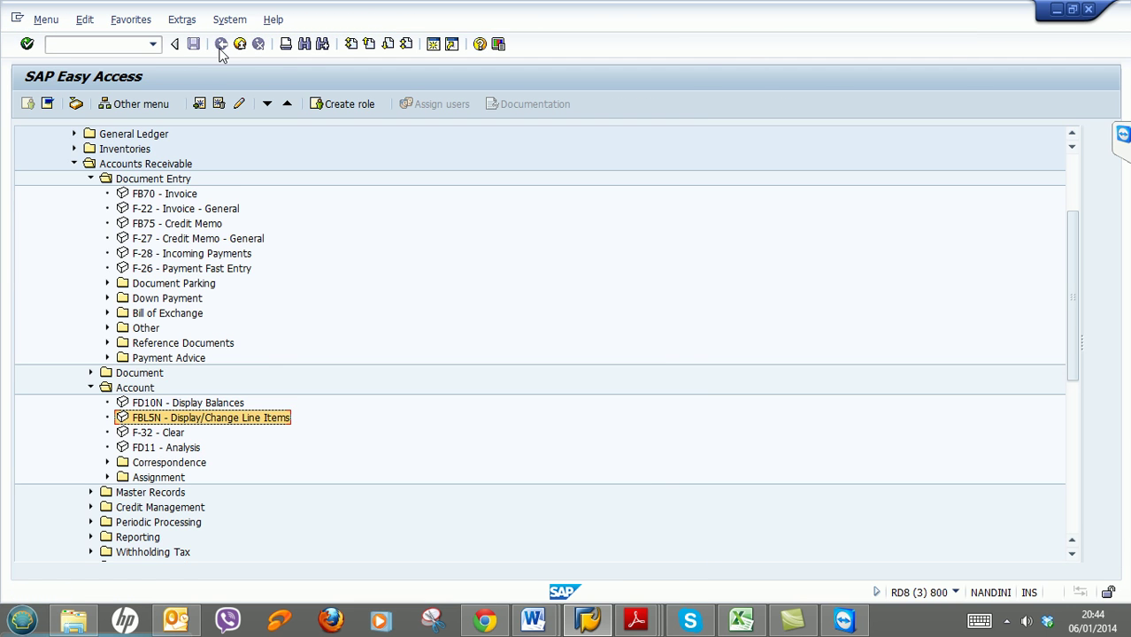
left_click(181, 405)
double_click(182, 405)
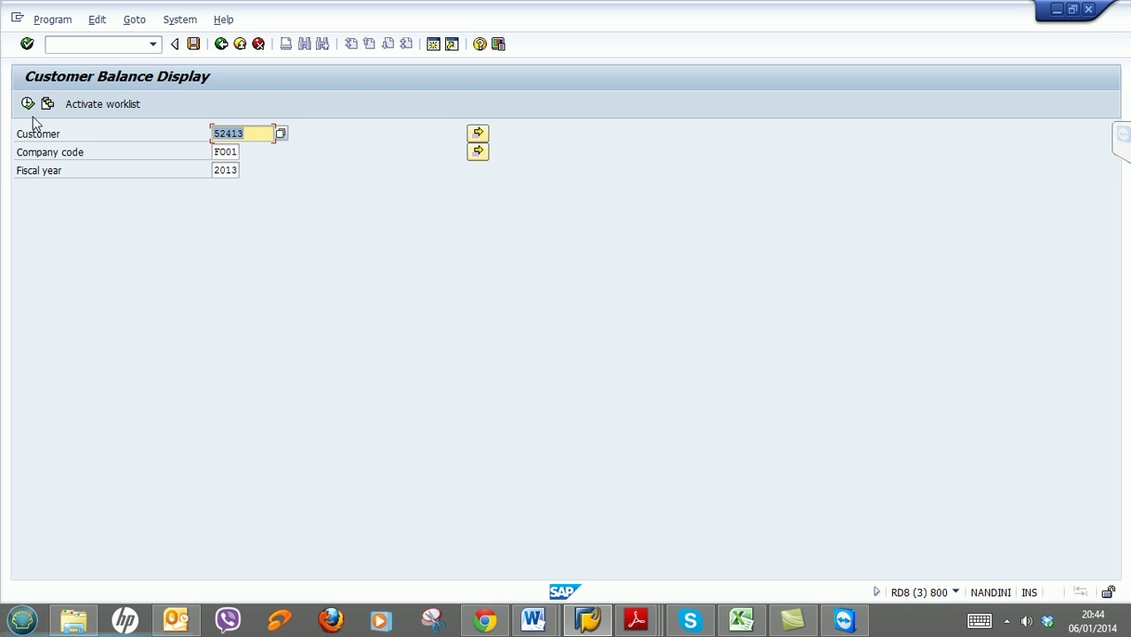
left_click(28, 103)
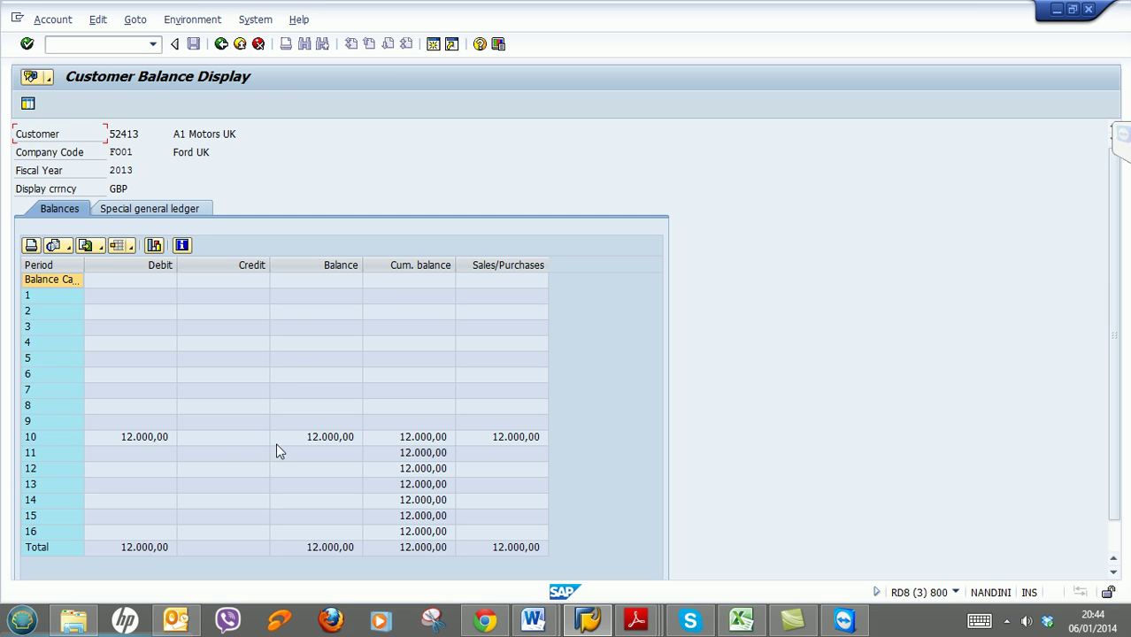
Drill down from the total sales/purchases balance to the customer's line items and display the full DR document.
double_click(501, 546)
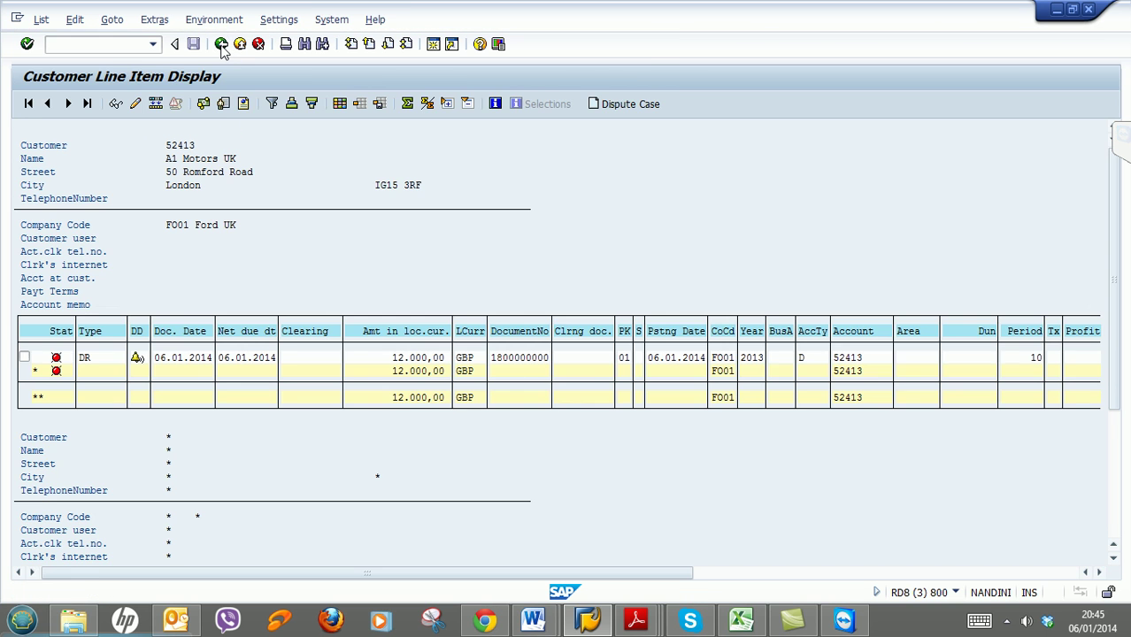
left_click(221, 44)
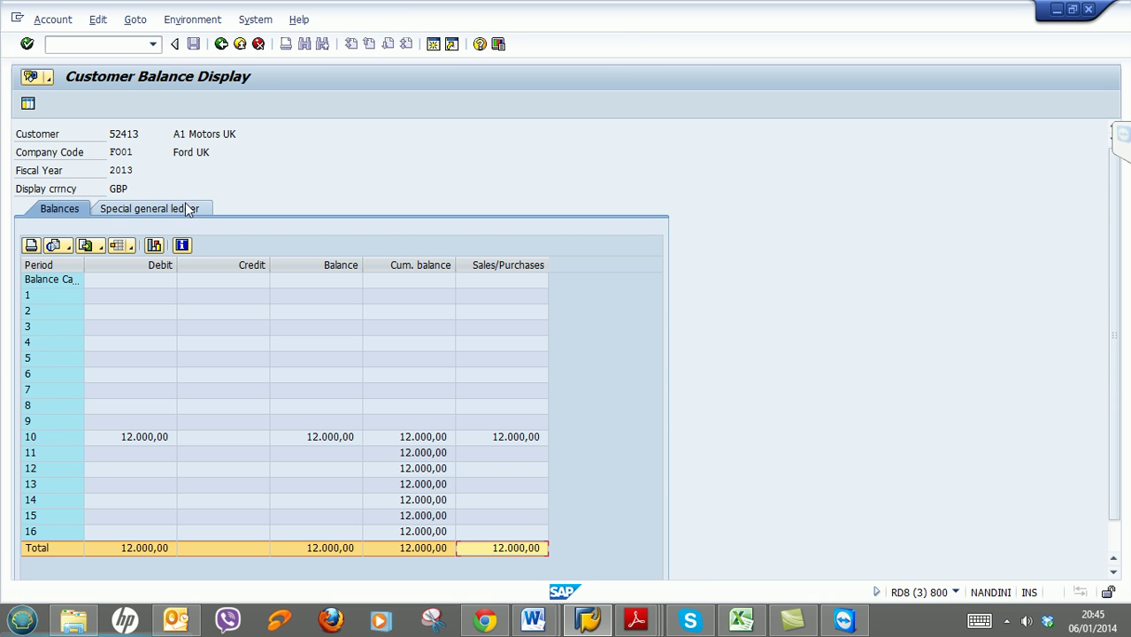
left_click(31, 441)
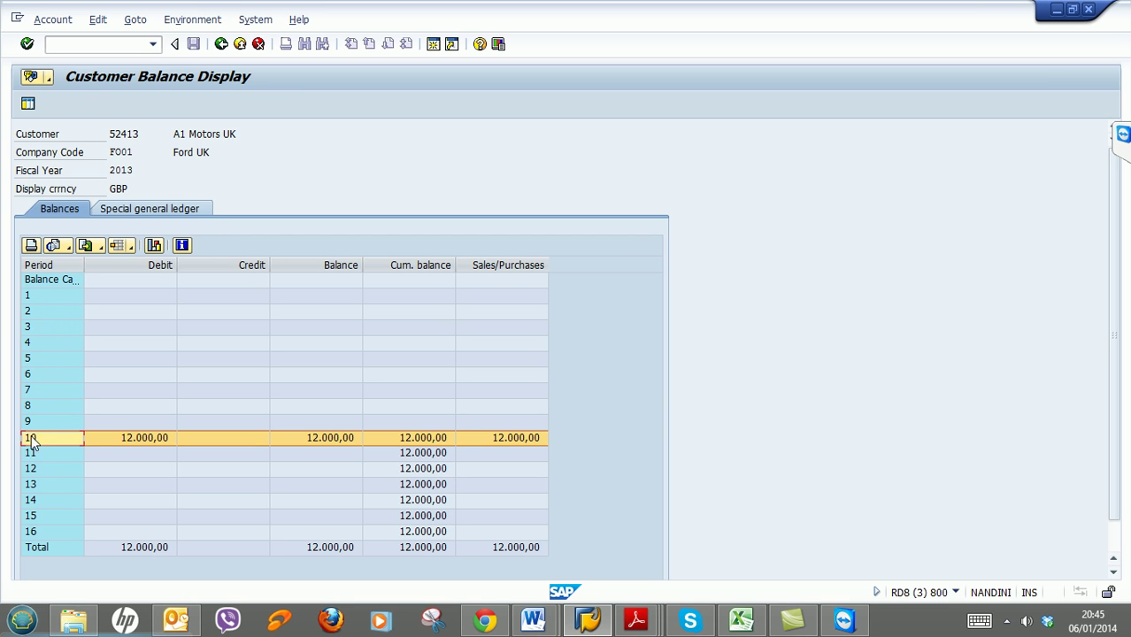
double_click(502, 546)
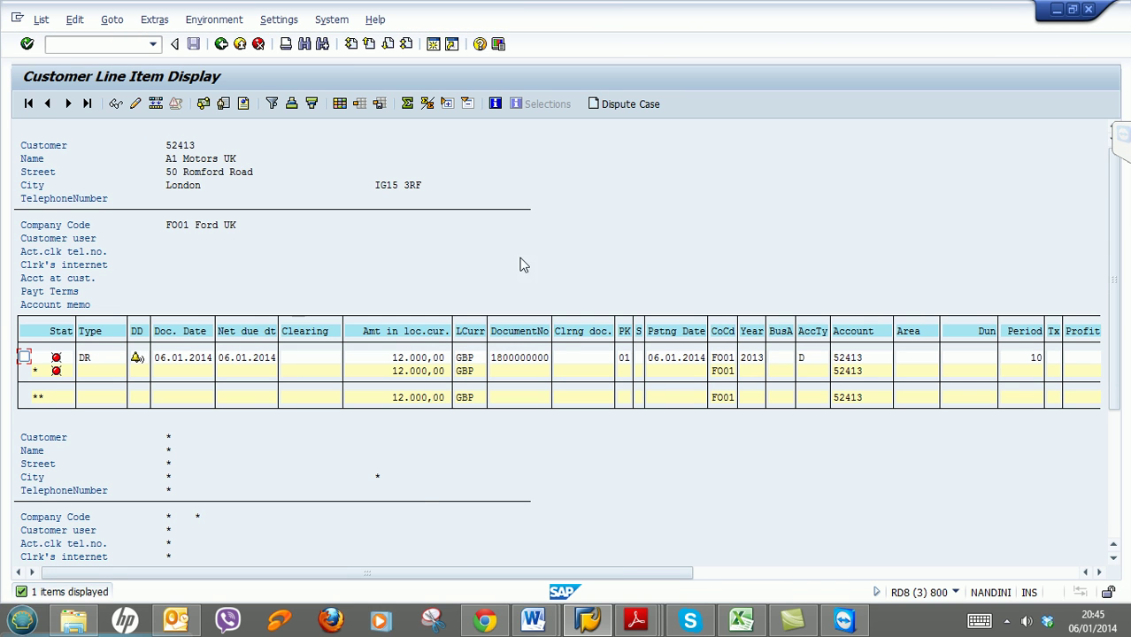
double_click(515, 361)
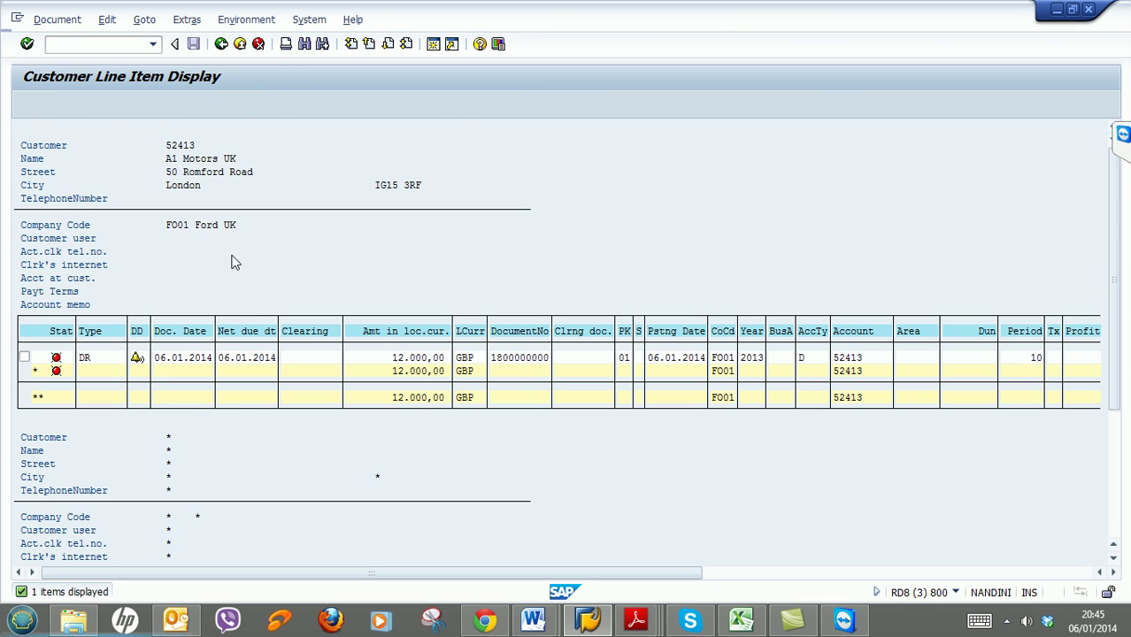
left_click(68, 104)
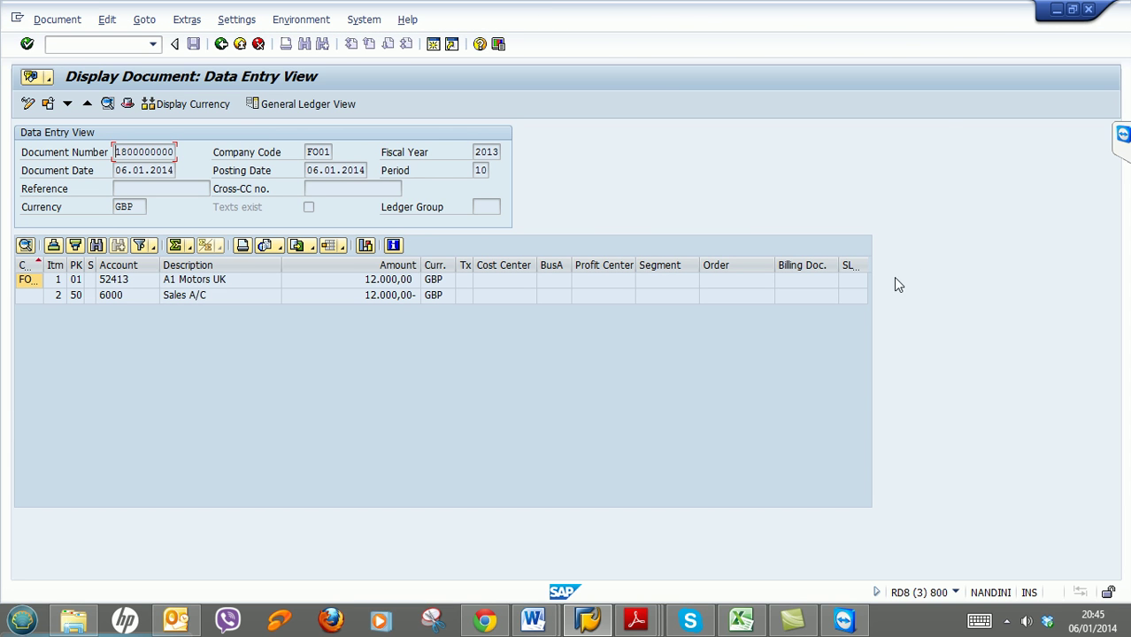
Switch to the SAP FICO Training Plan in Word, review topics 4.3.2 and 4.3.3, and return to SAP.
mouse_move(533, 620)
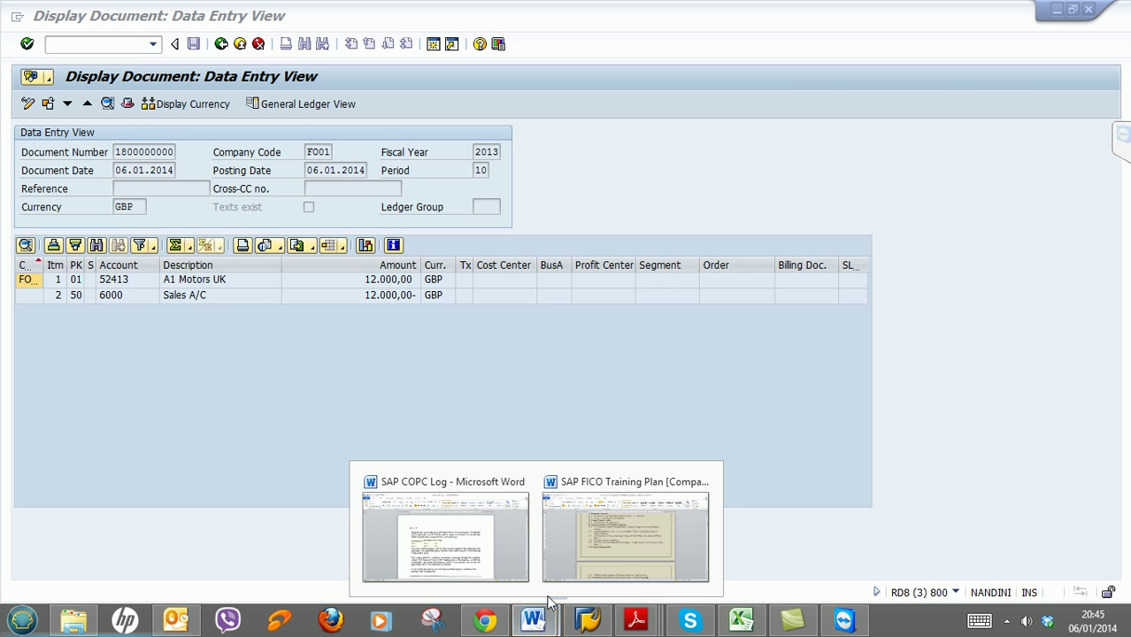
left_click(605, 537)
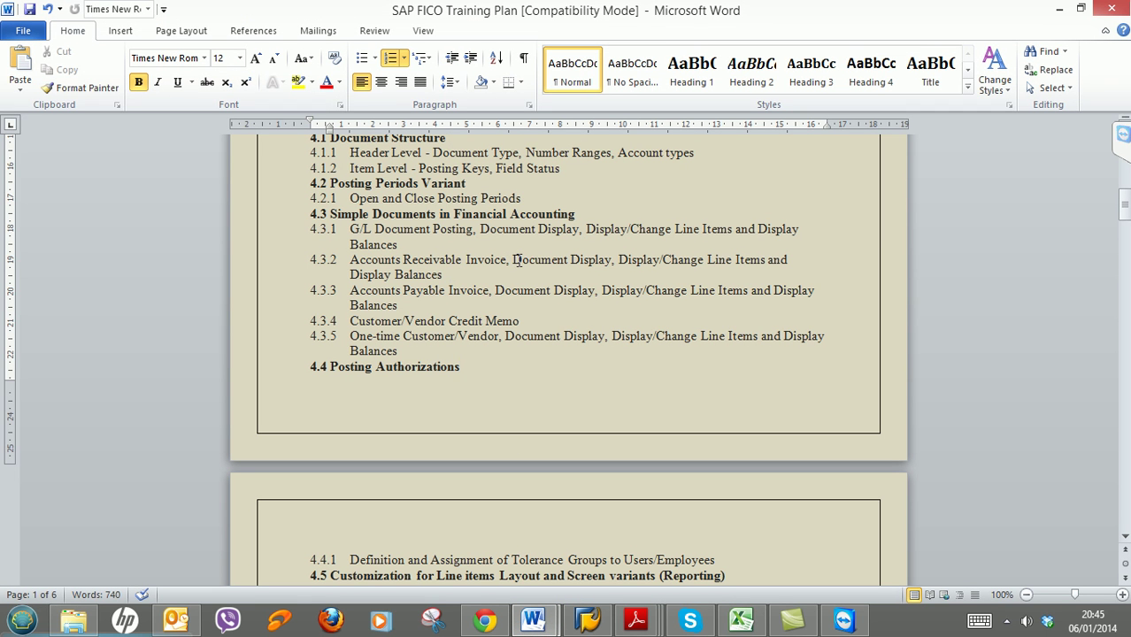
left_click_drag(514, 260, 611, 260)
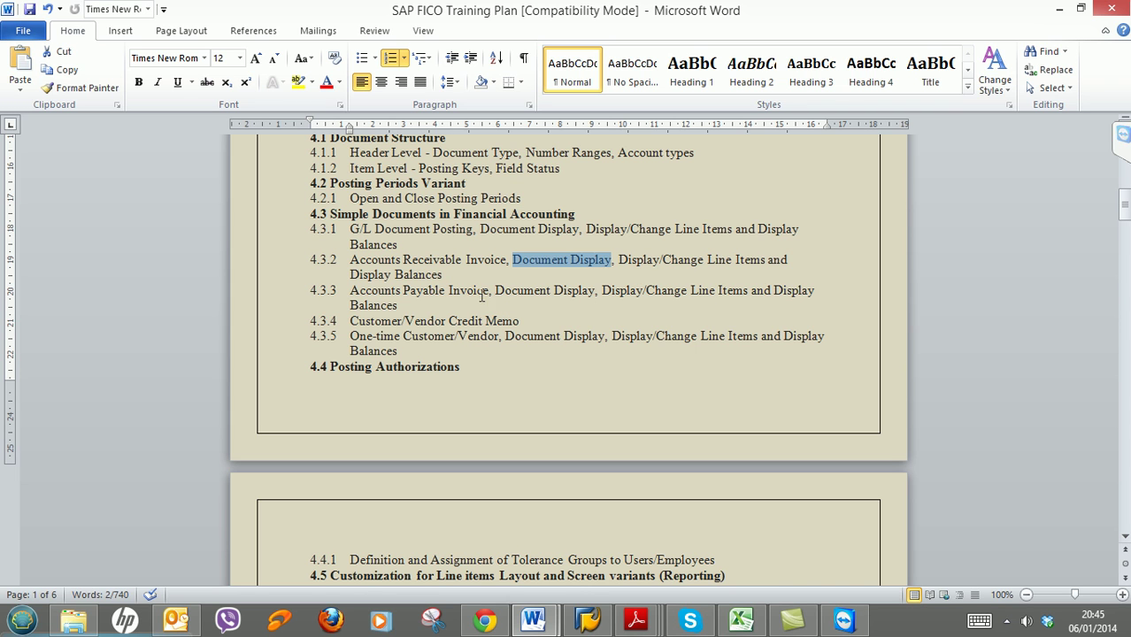
left_click(353, 291)
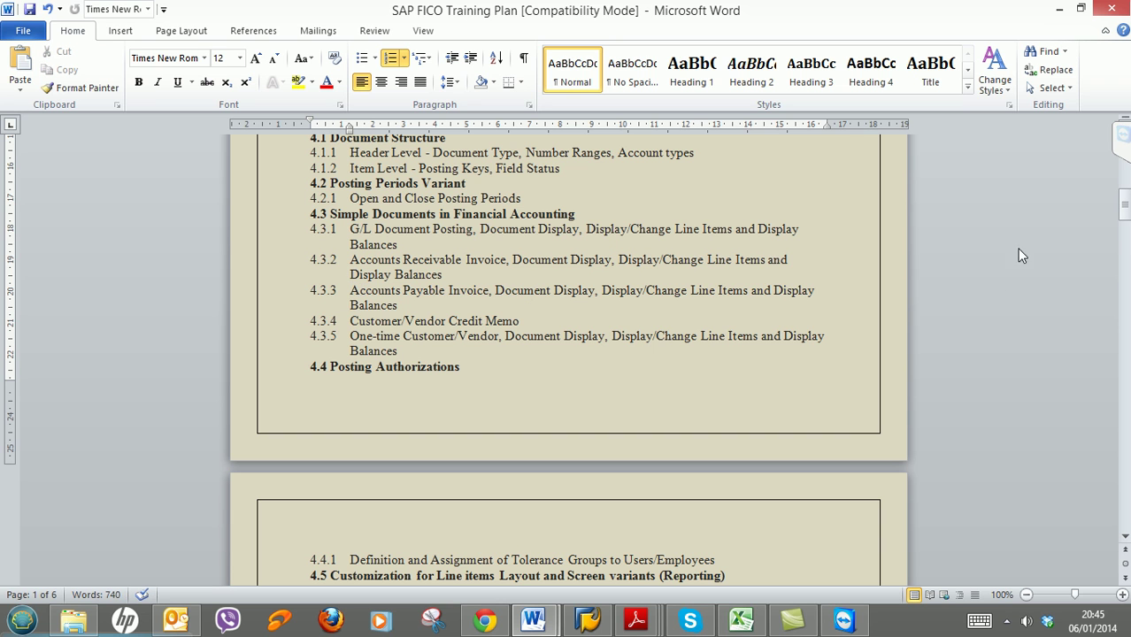
left_click(1059, 9)
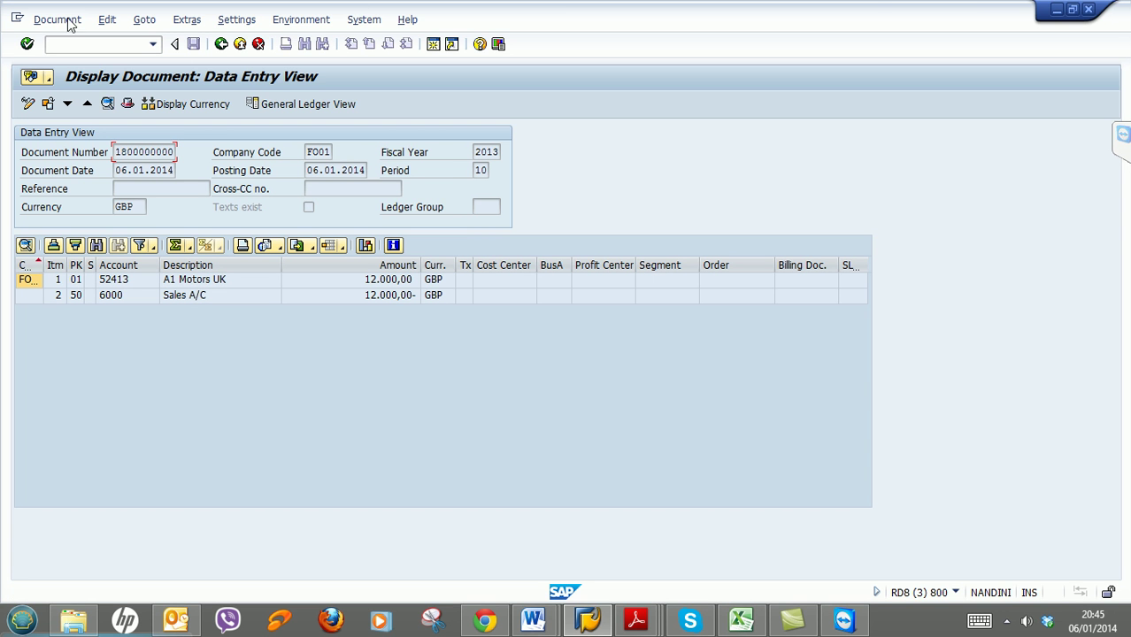
Close the document, line item and customer balance displays to return to SAP Easy Access.
left_click(230, 52)
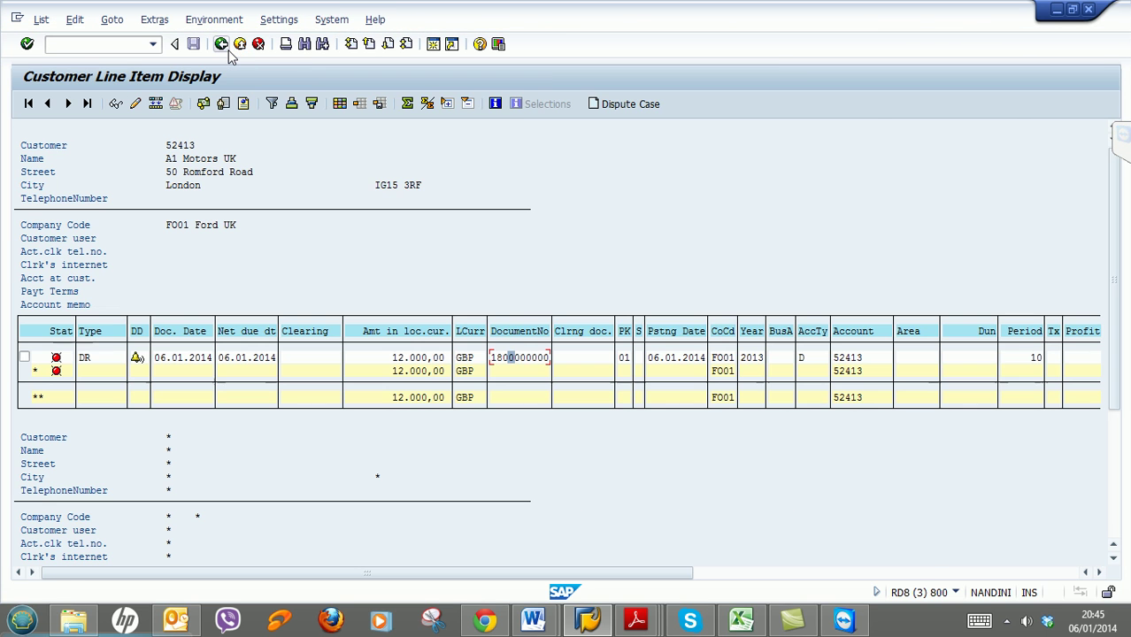
left_click(229, 52)
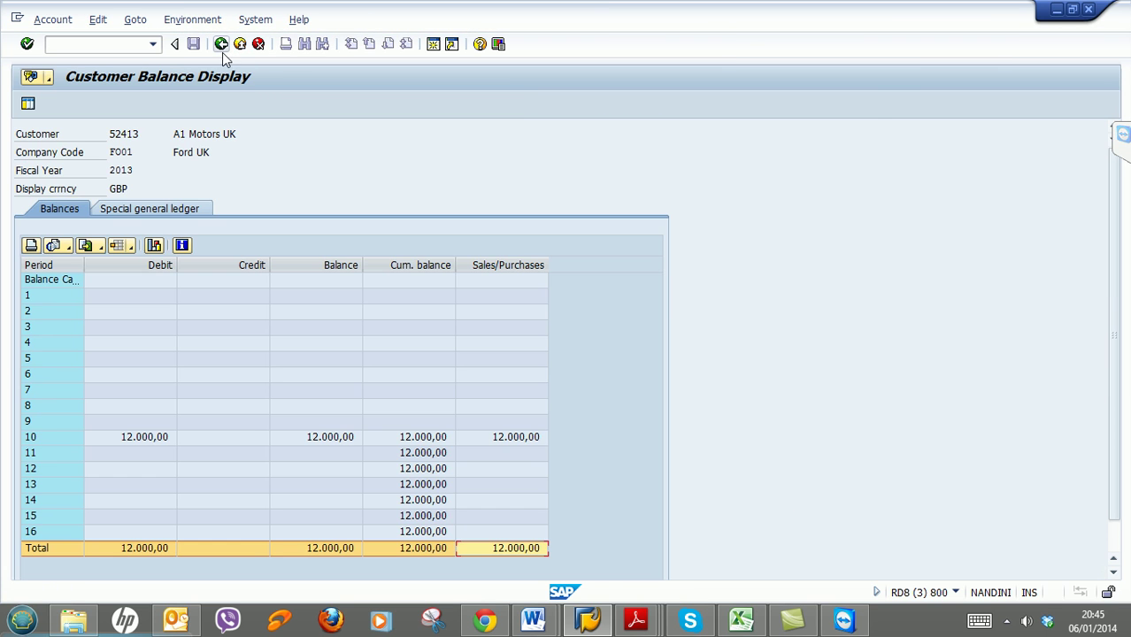
left_click(220, 46)
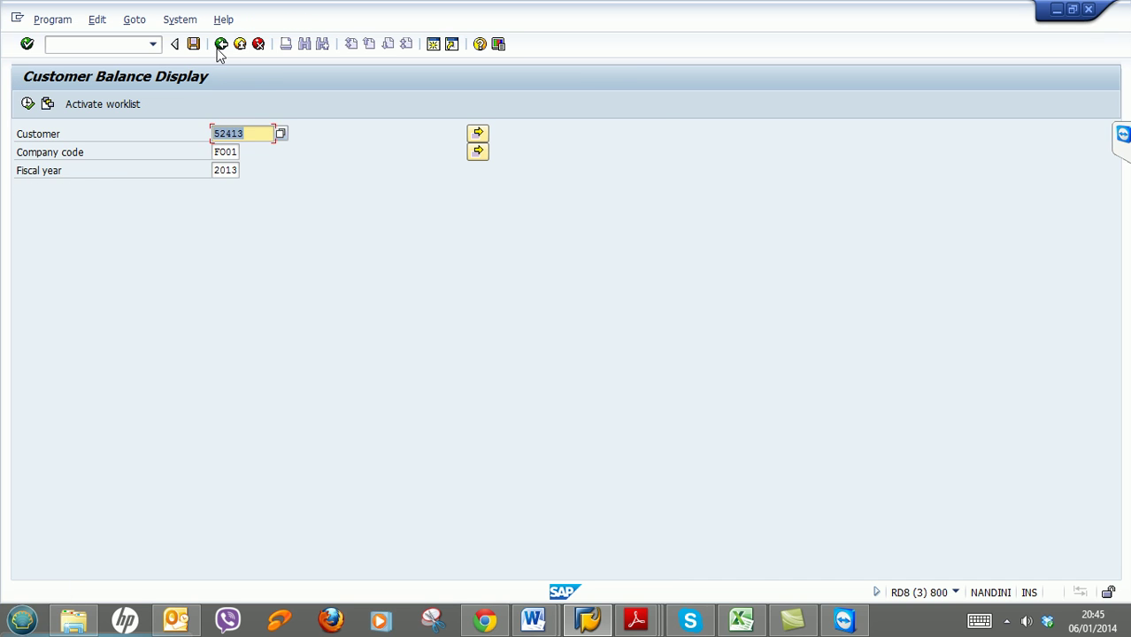
left_click(220, 46)
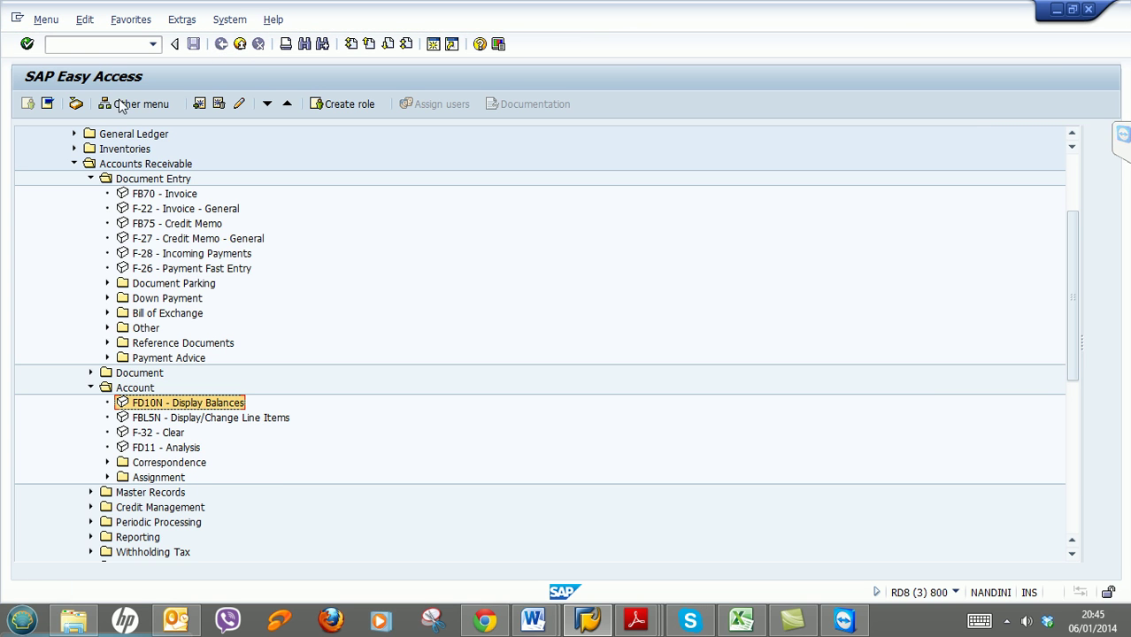
Collapse Accounts Receivable and start the FB60 vendor invoice transaction from Accounts Payable document entry.
left_click(76, 165)
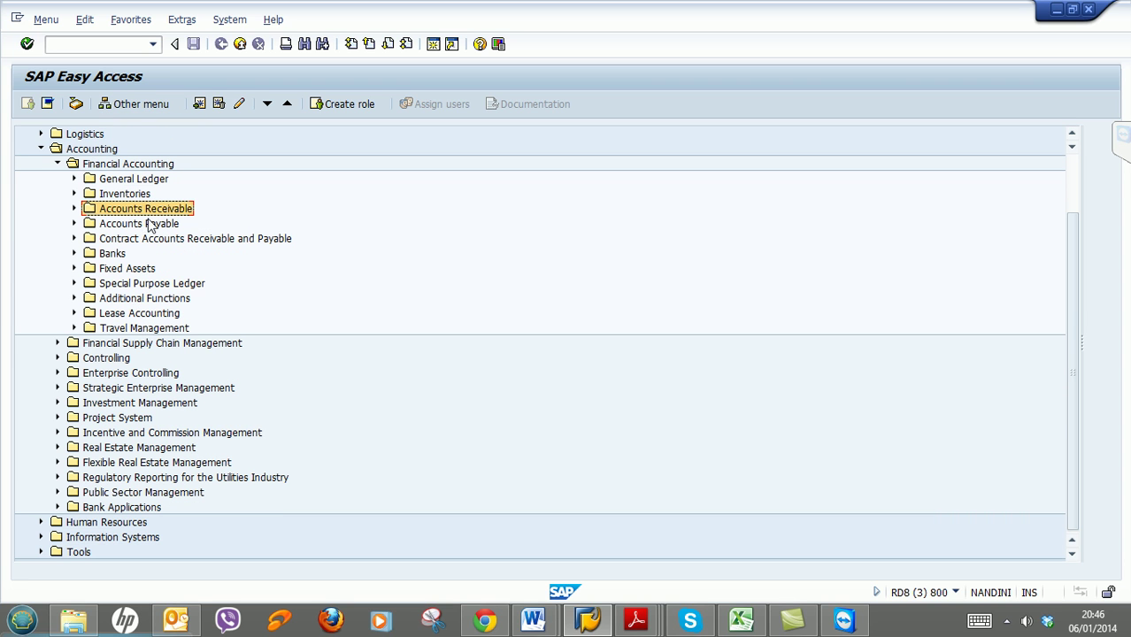
left_click(75, 224)
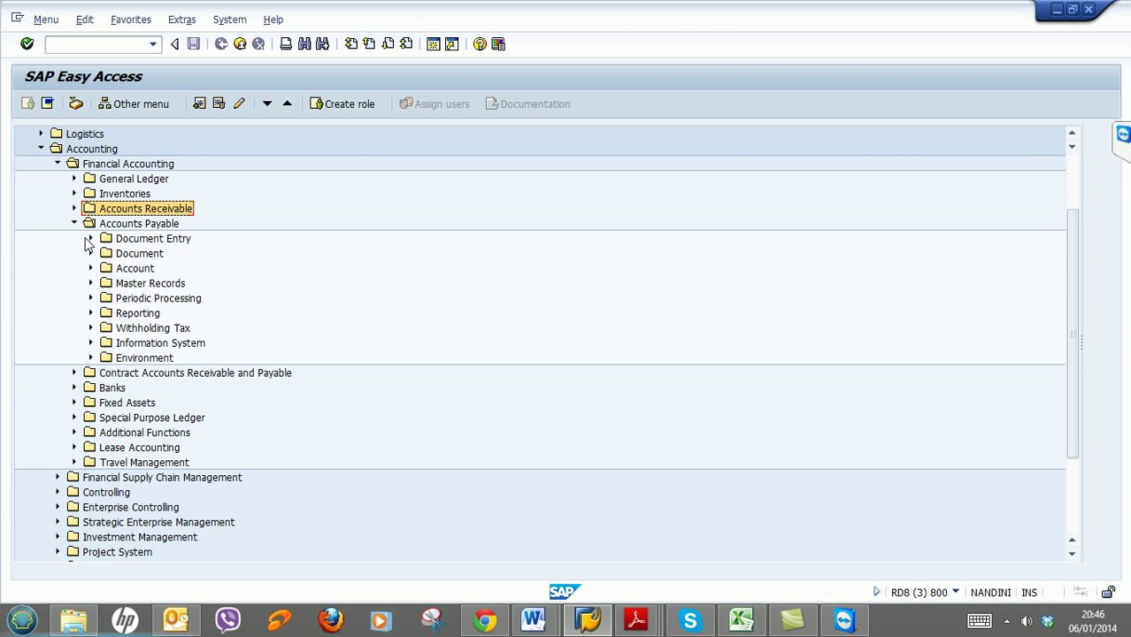
left_click(90, 239)
left_click(151, 256)
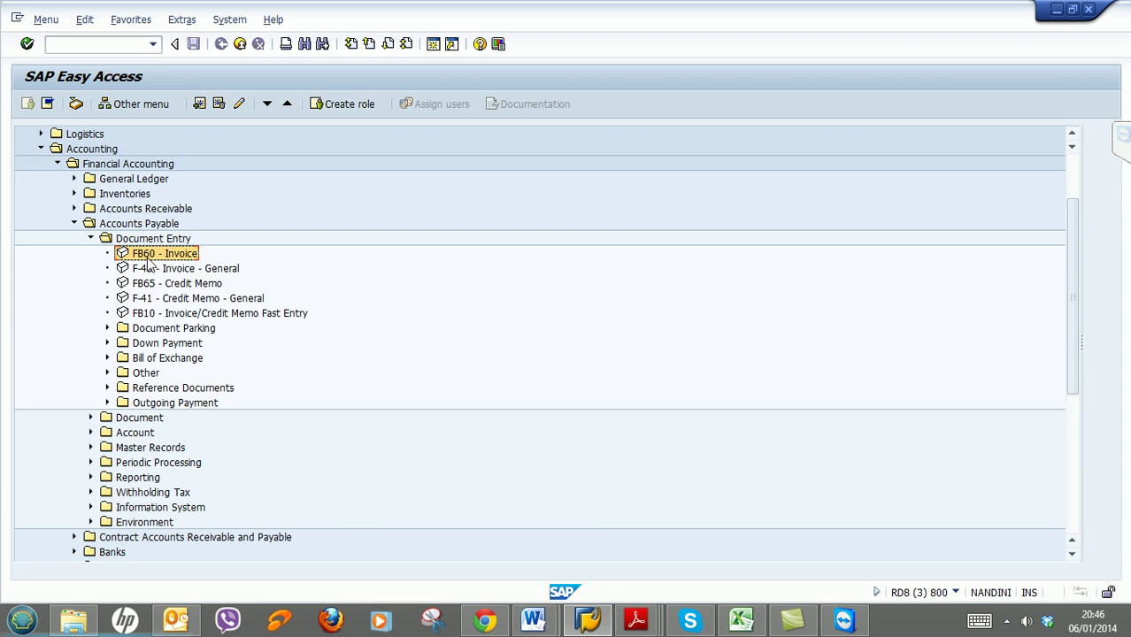
double_click(160, 256)
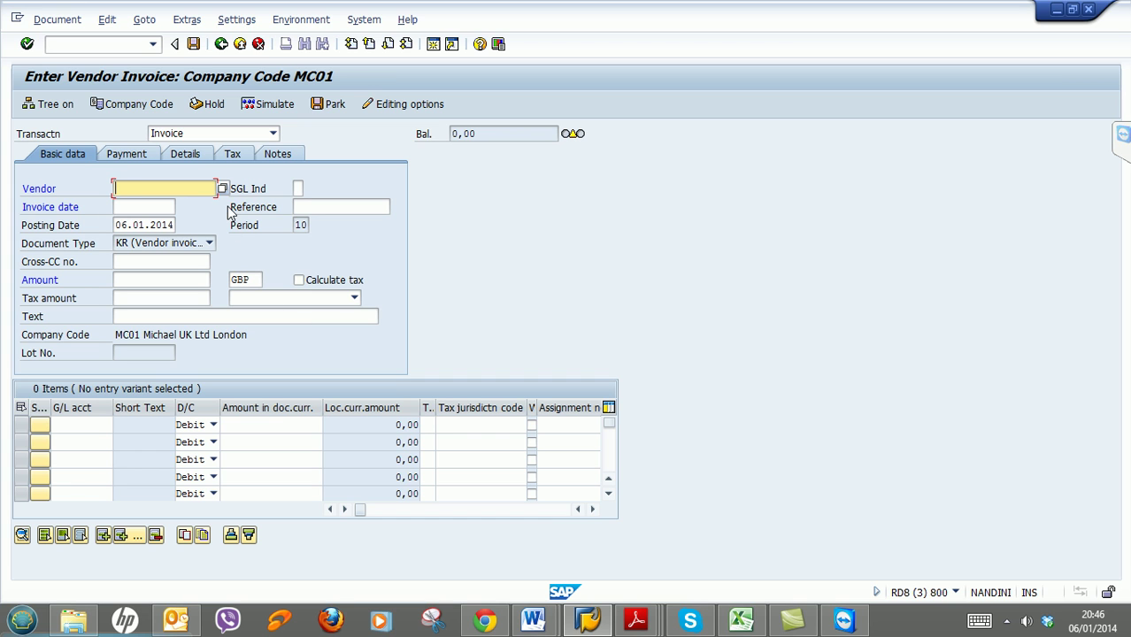
Change the vendor invoice's company code to FO01.
left_click(140, 106)
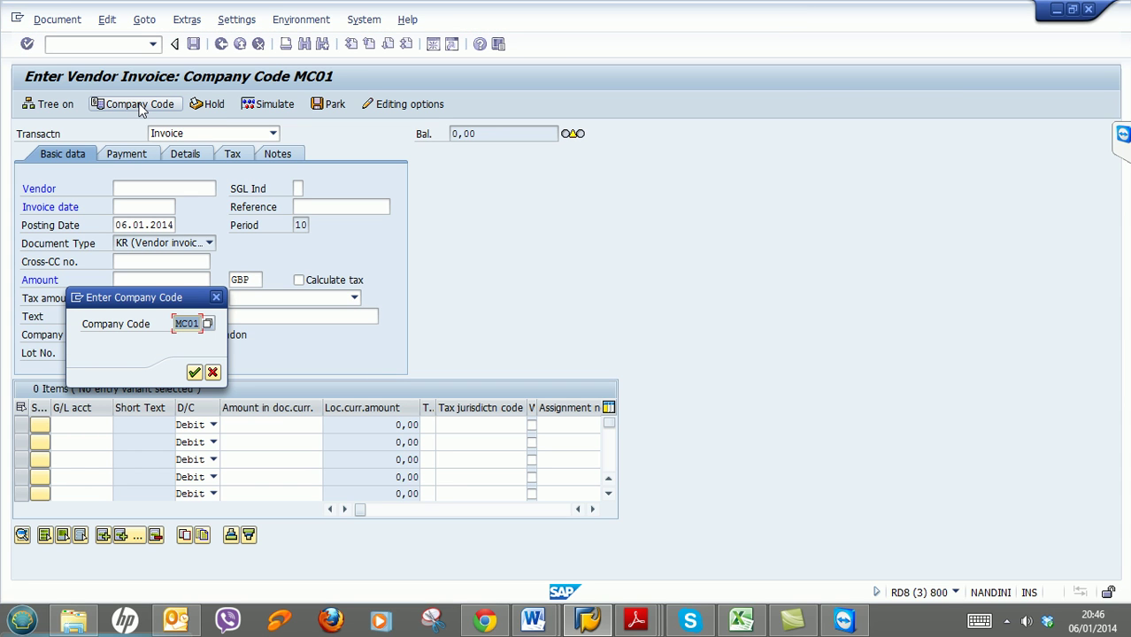
type("F0")
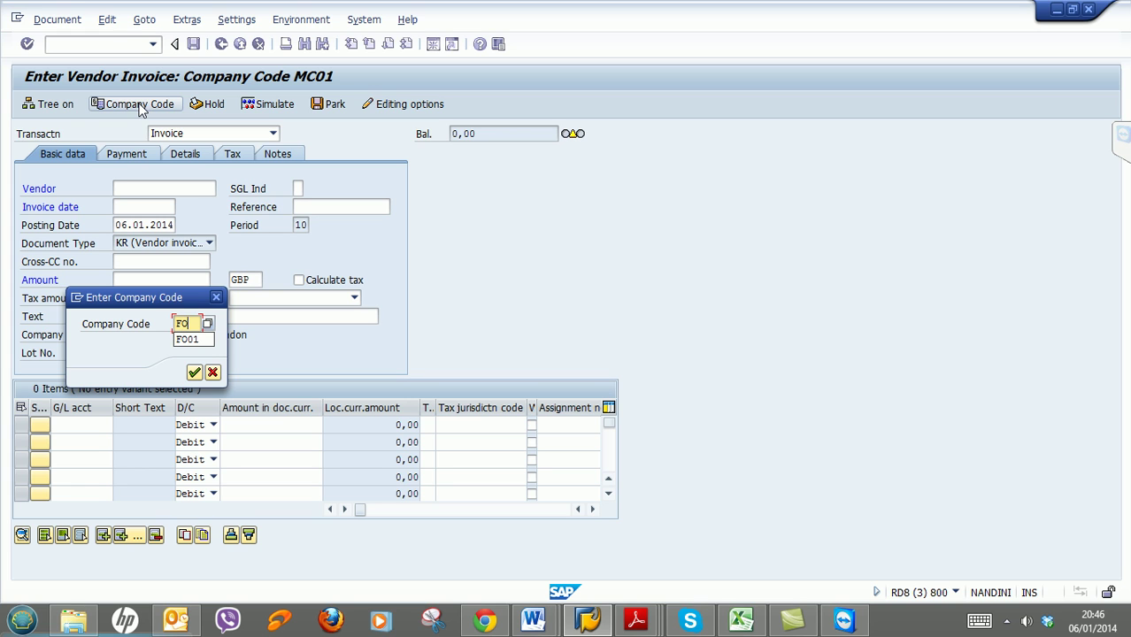
type("01")
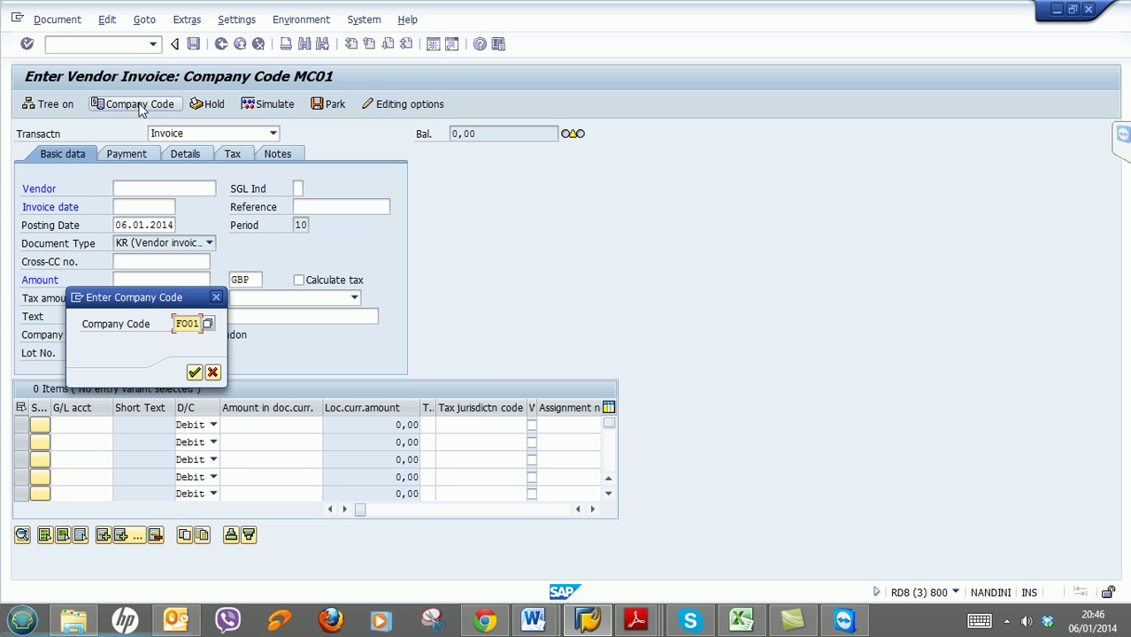
left_click(194, 372)
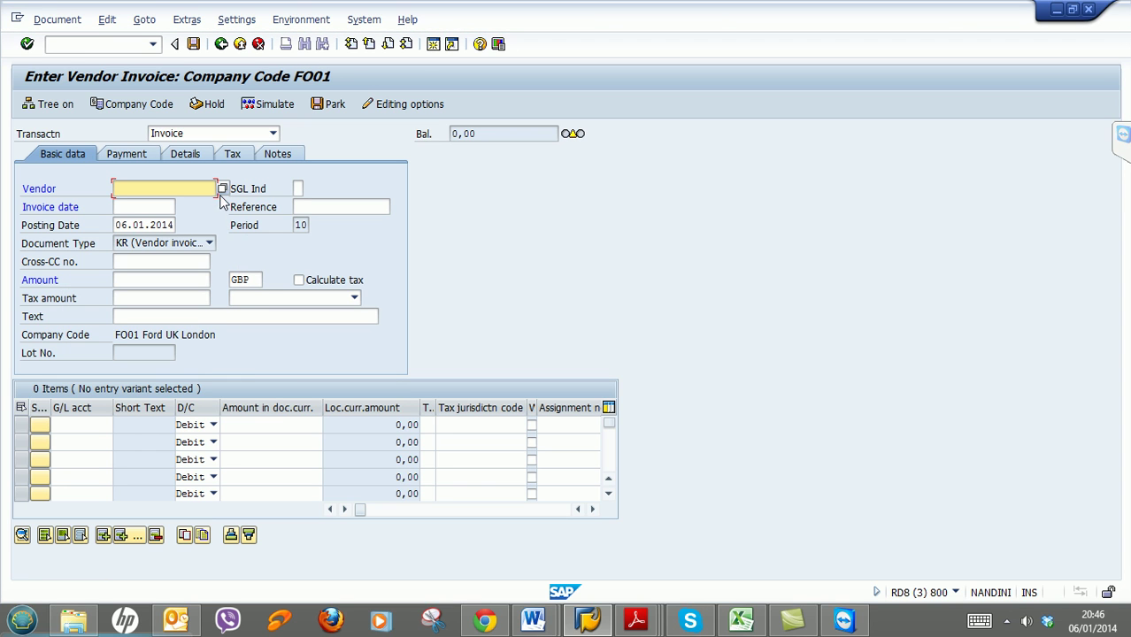
Look up the vendors of company code FO01, select MORRISONS UK LTD, and set the invoice date to 06.01.2014.
left_click(222, 191)
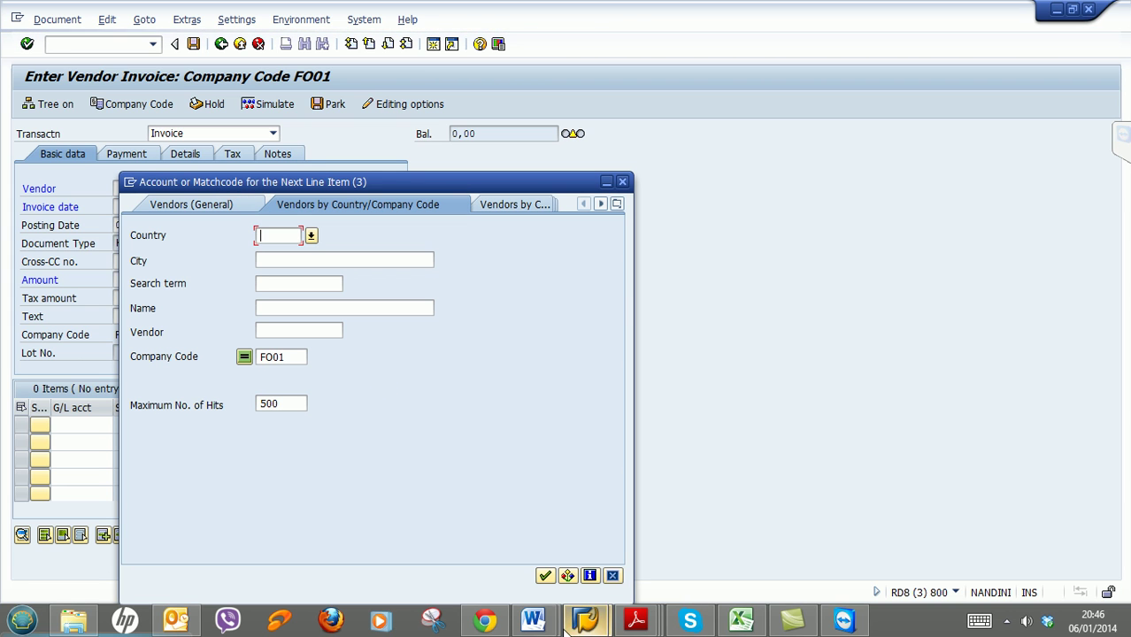
left_click(545, 577)
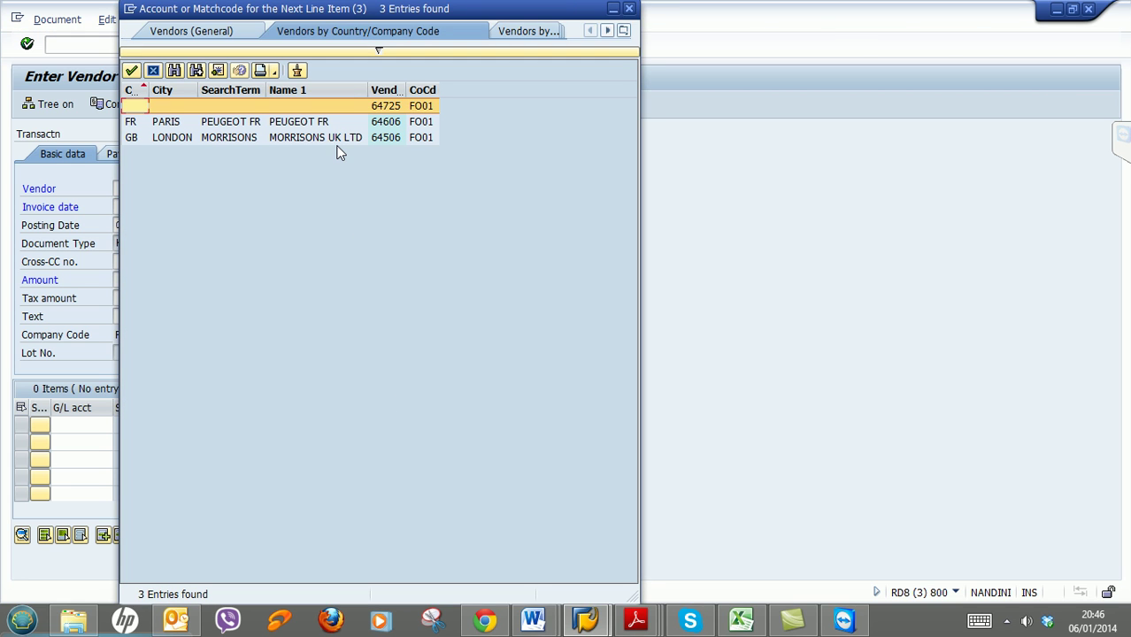
left_click(337, 141)
double_click(338, 142)
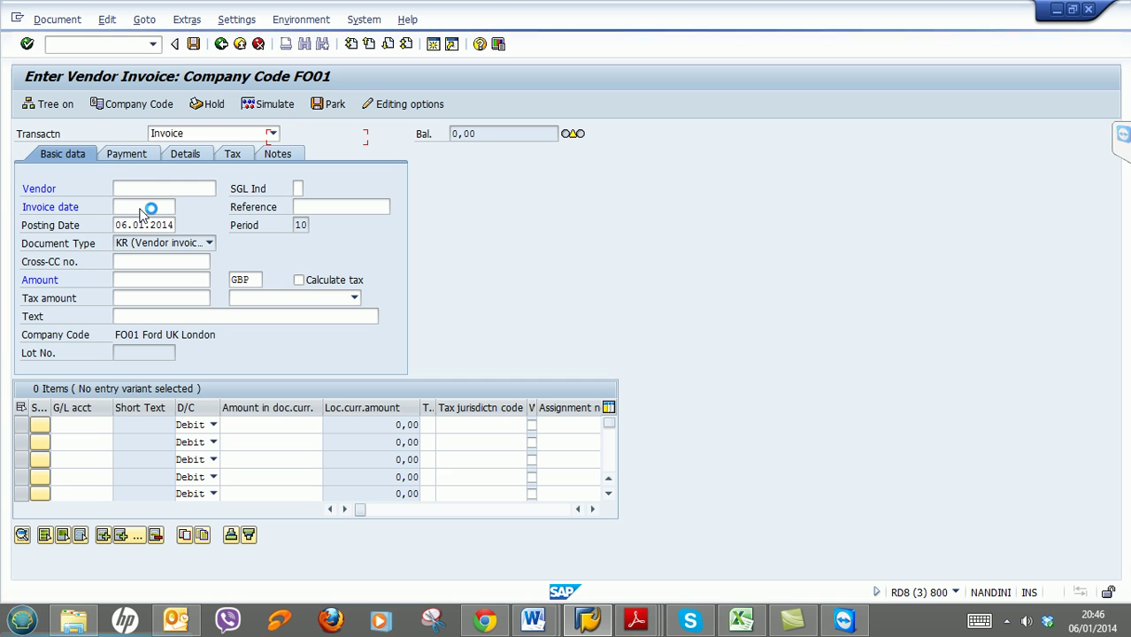
left_click(140, 209)
type("06.0")
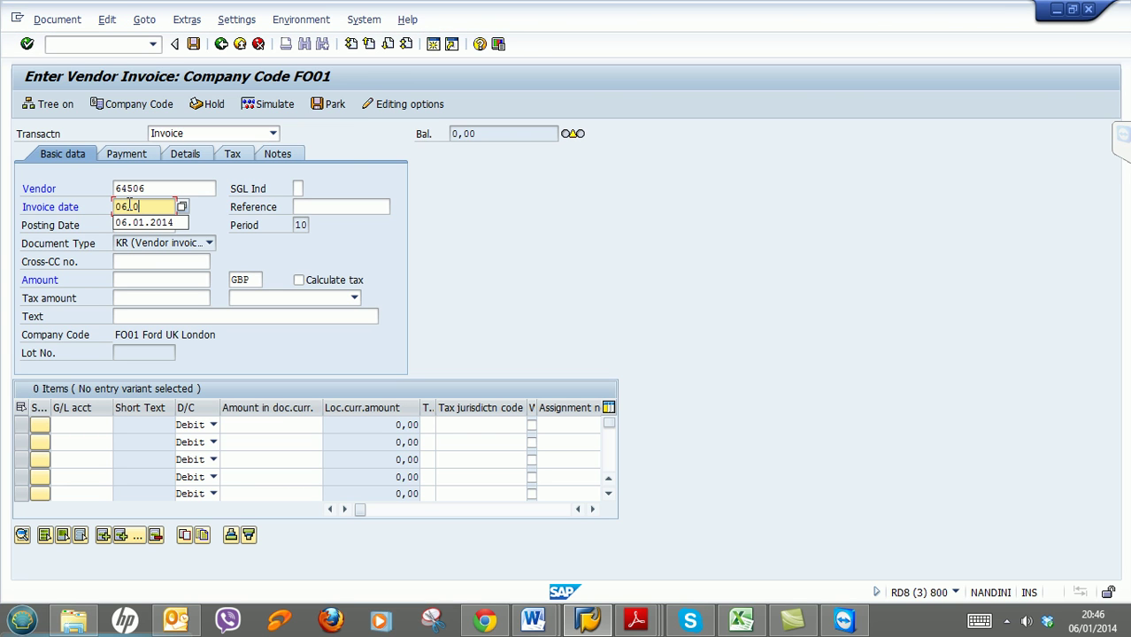
type("1.2014")
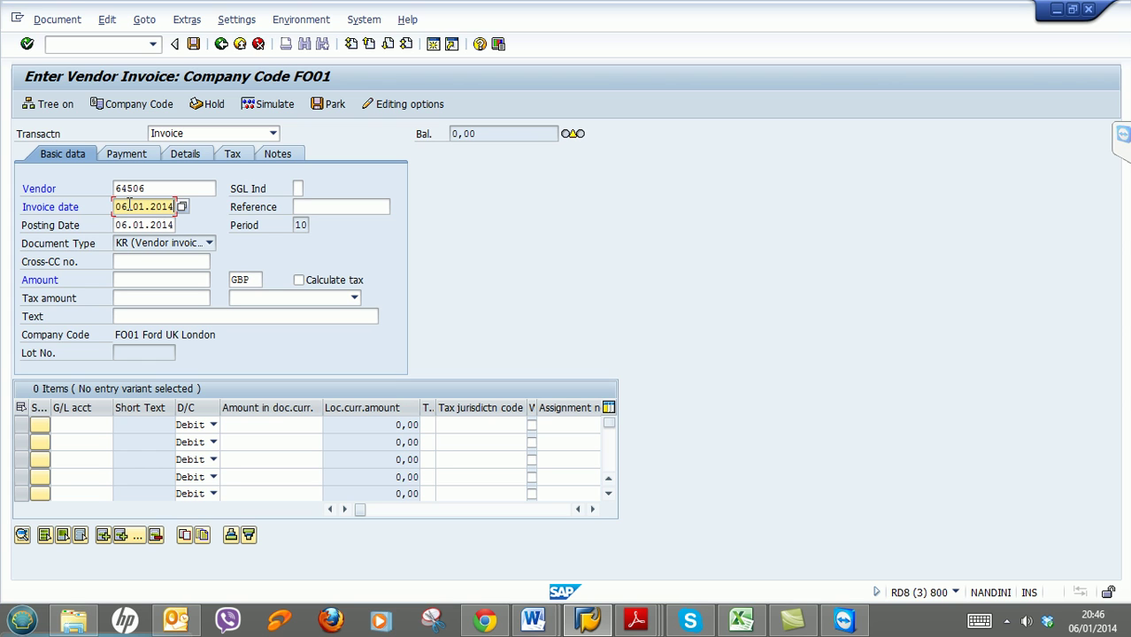
Look up G/L account 5000 (Purchases A/C) for the first line item and enter 10000 as the debit and invoice amount.
left_click(60, 426)
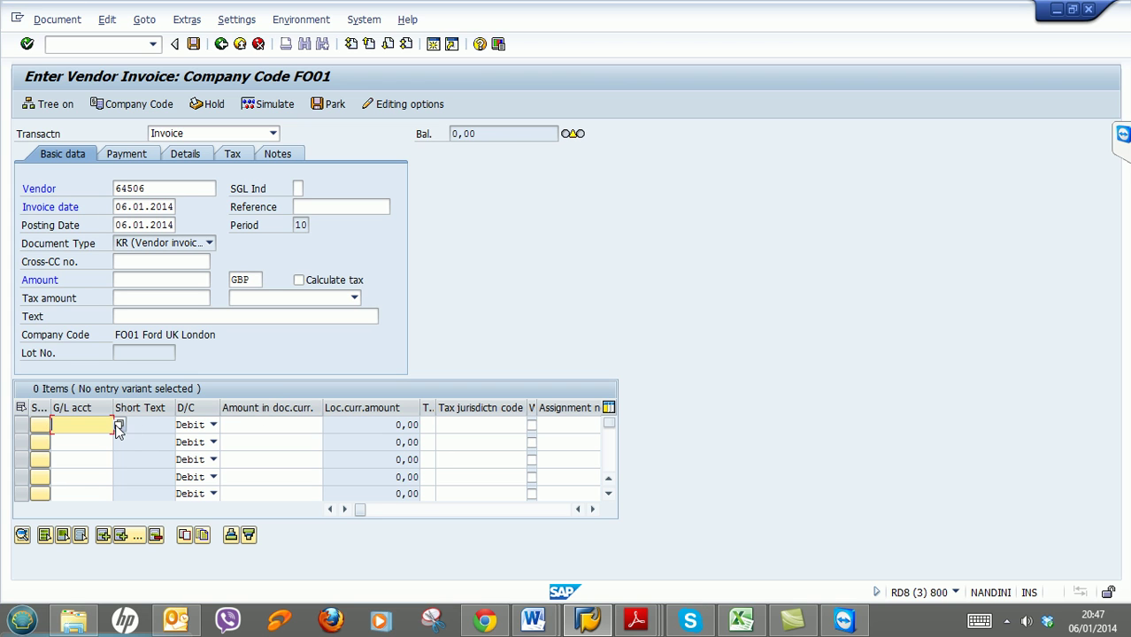
left_click(119, 425)
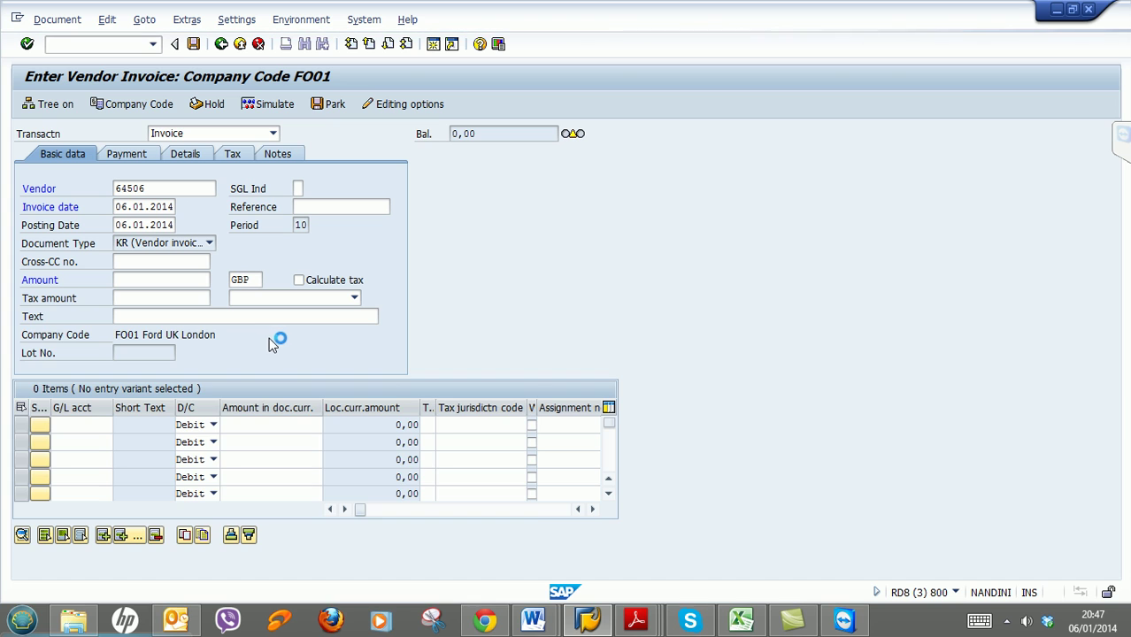
left_click(446, 575)
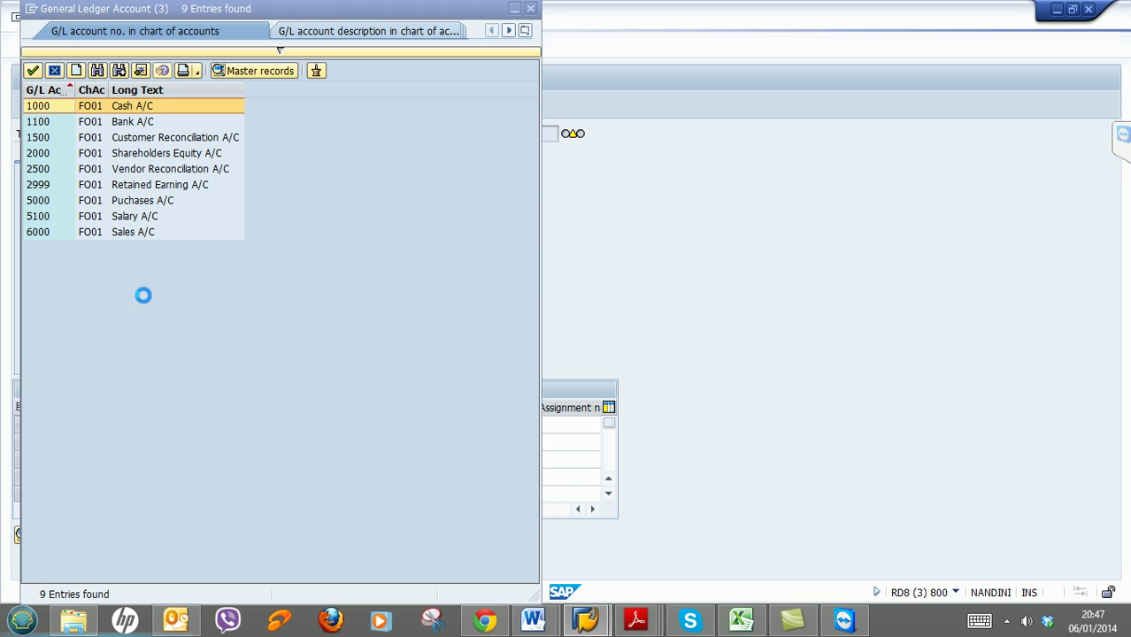
double_click(44, 200)
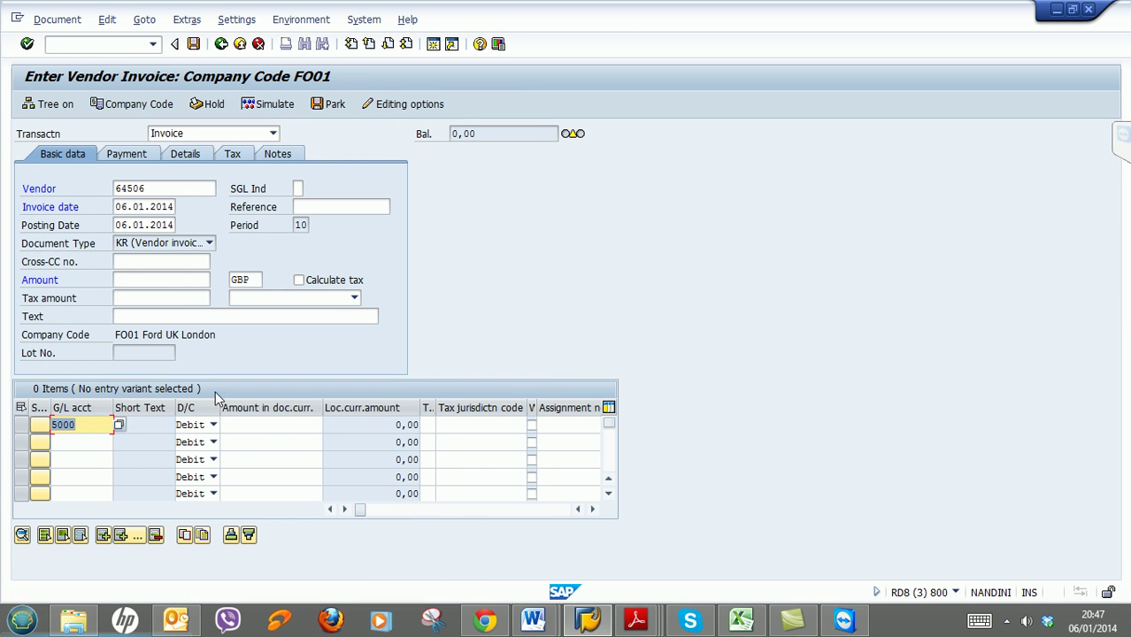
left_click(244, 425)
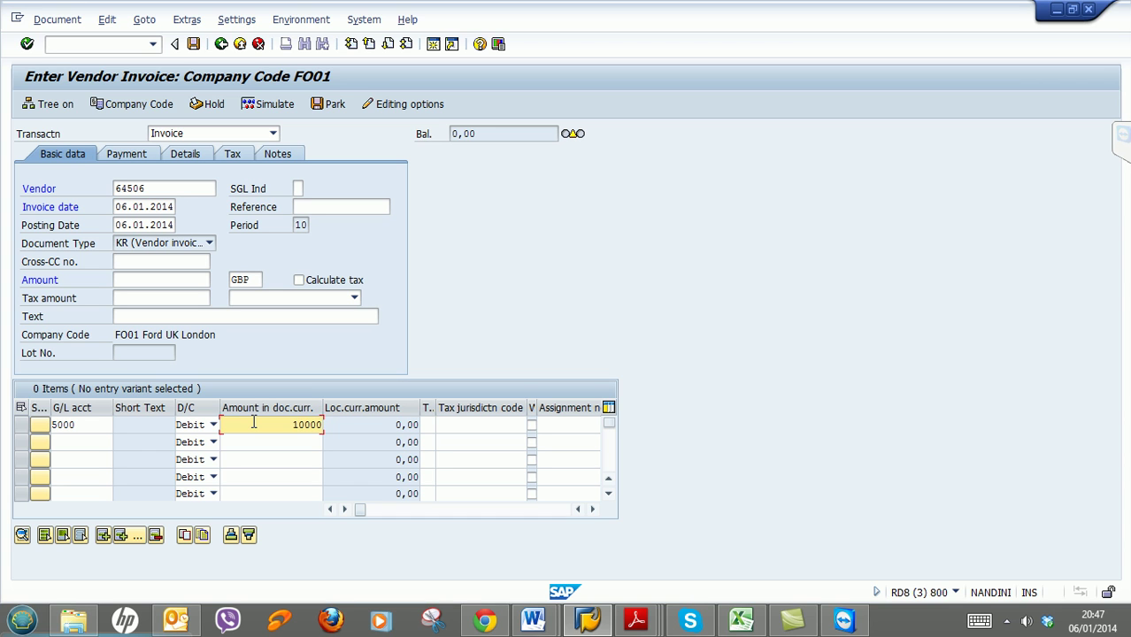
key("Return")
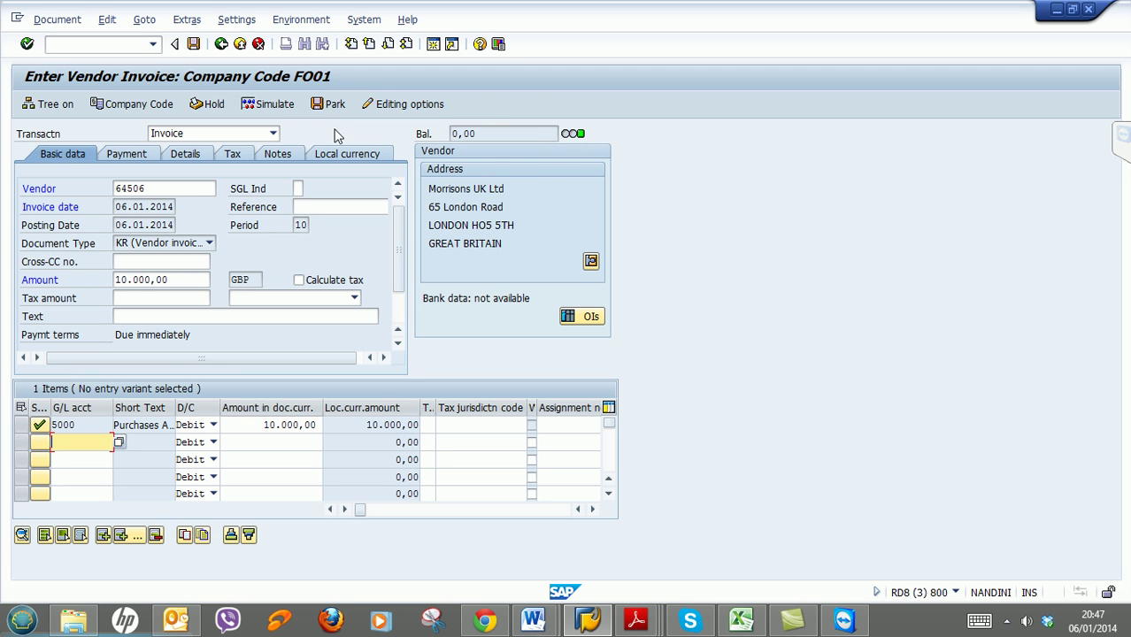
Simulate the vendor invoice, consult the document number range table in the Adobe Reader PDF, and post the invoice.
left_click(277, 105)
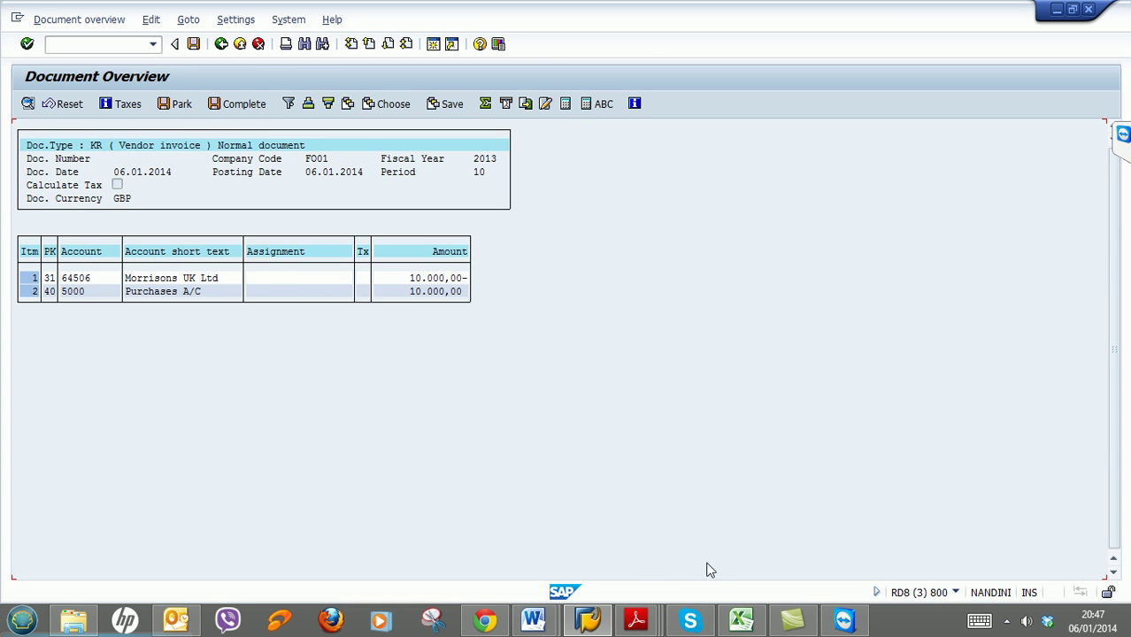
mouse_move(636, 620)
left_click(775, 507)
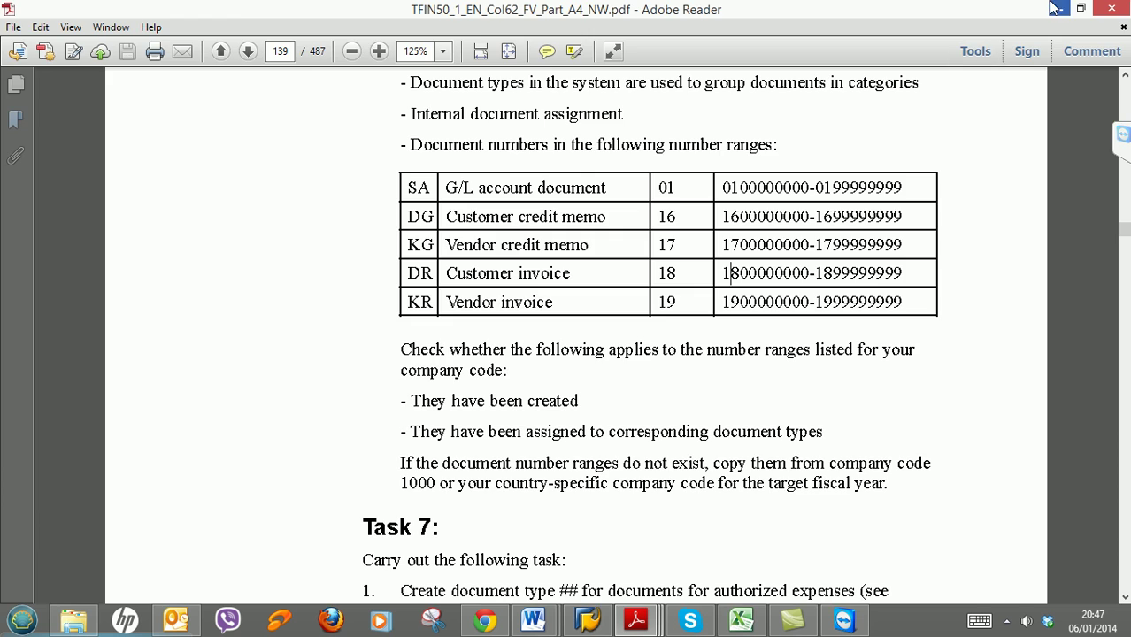
key("alt+Tab")
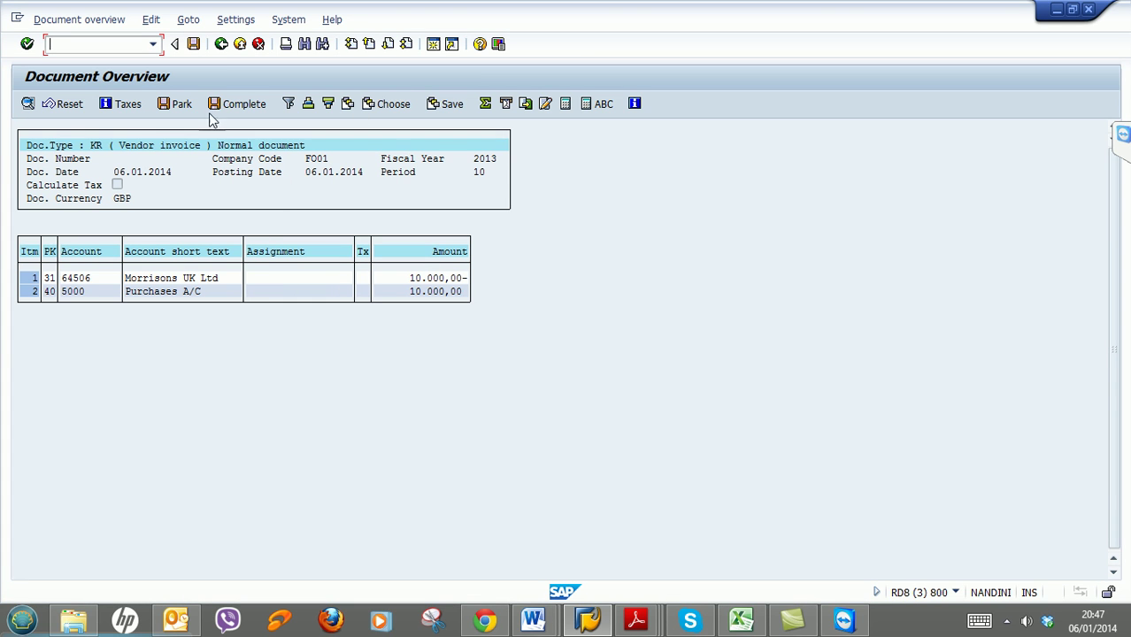
left_click(193, 45)
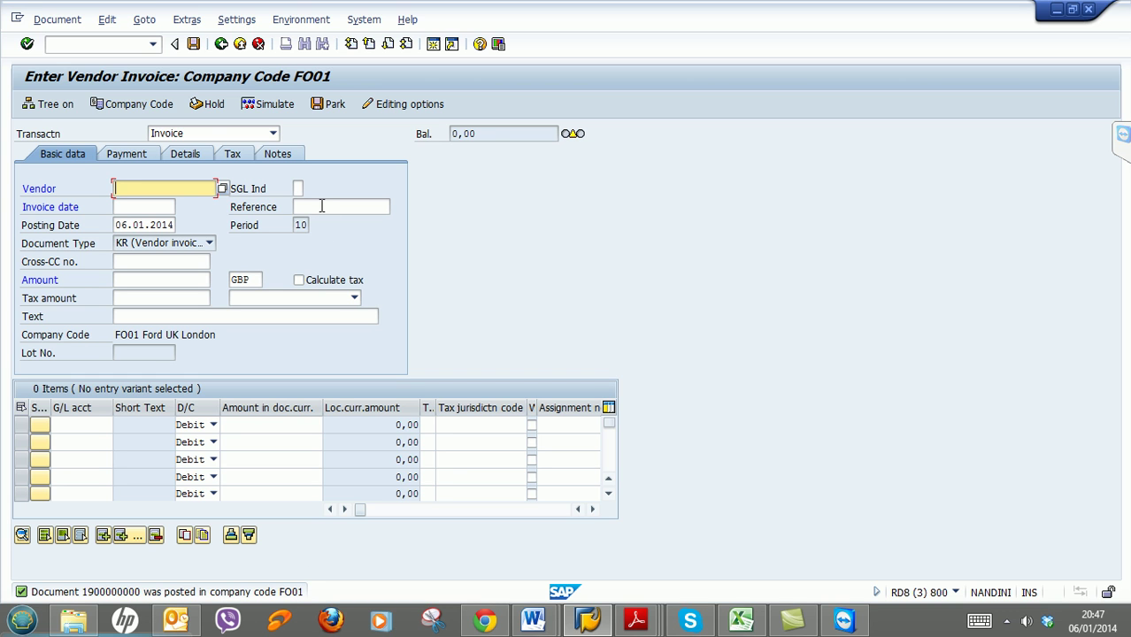
Display the posted vendor invoice and show it in the General Ledger View.
left_click(70, 25)
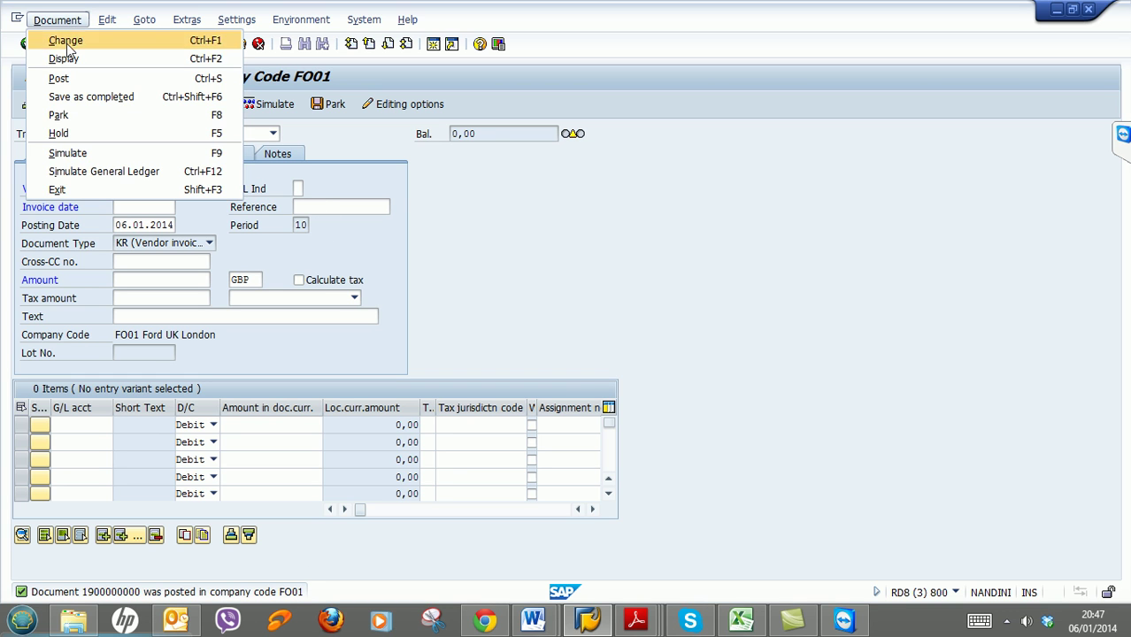
left_click(69, 58)
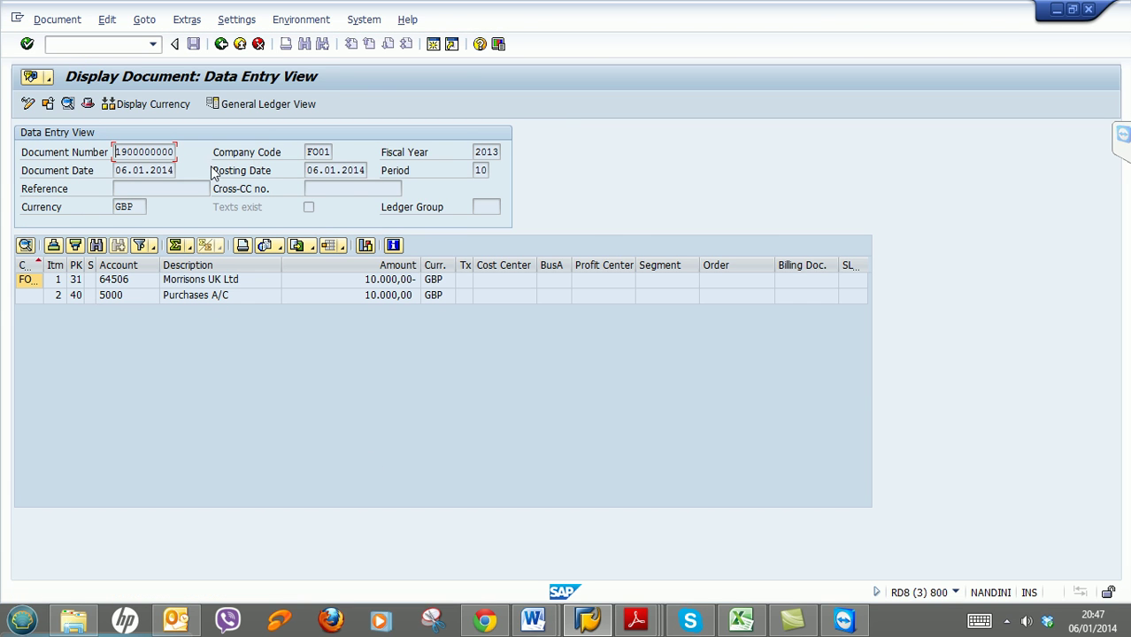
left_click(282, 103)
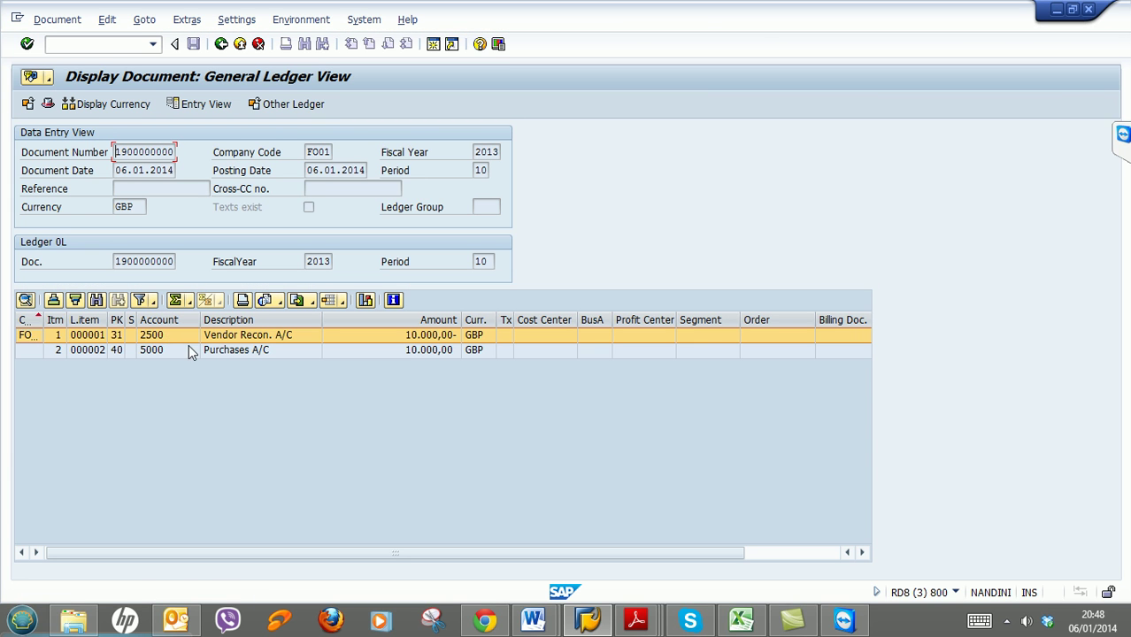
Return to SAP Easy Access and start FBL1N vendor line item display from the Accounts Payable account transactions.
left_click(221, 44)
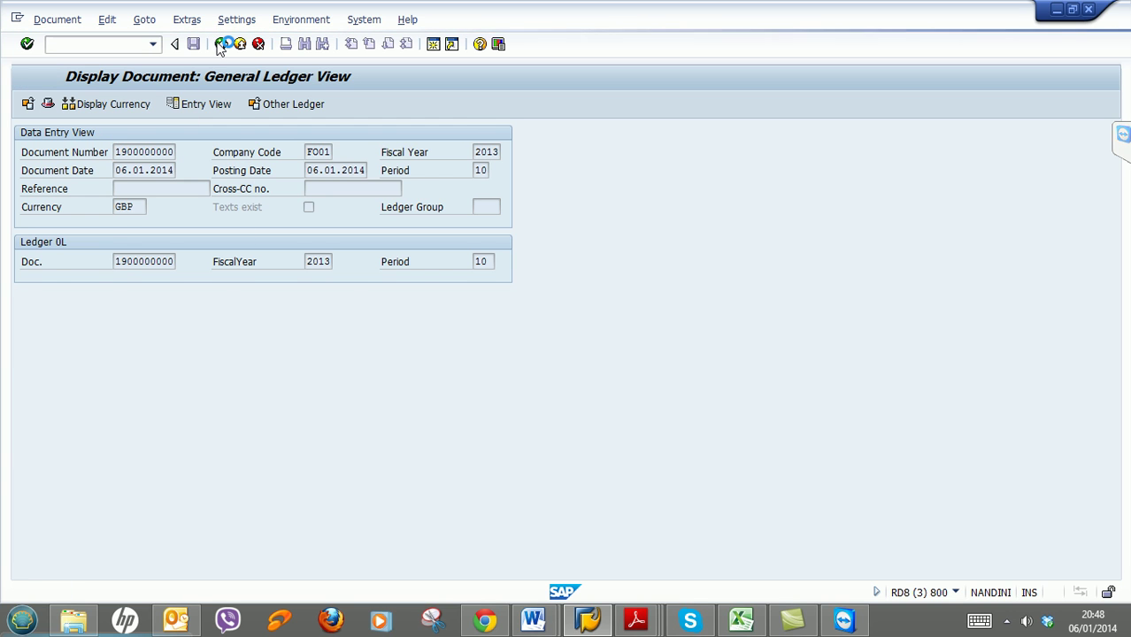
left_click(220, 45)
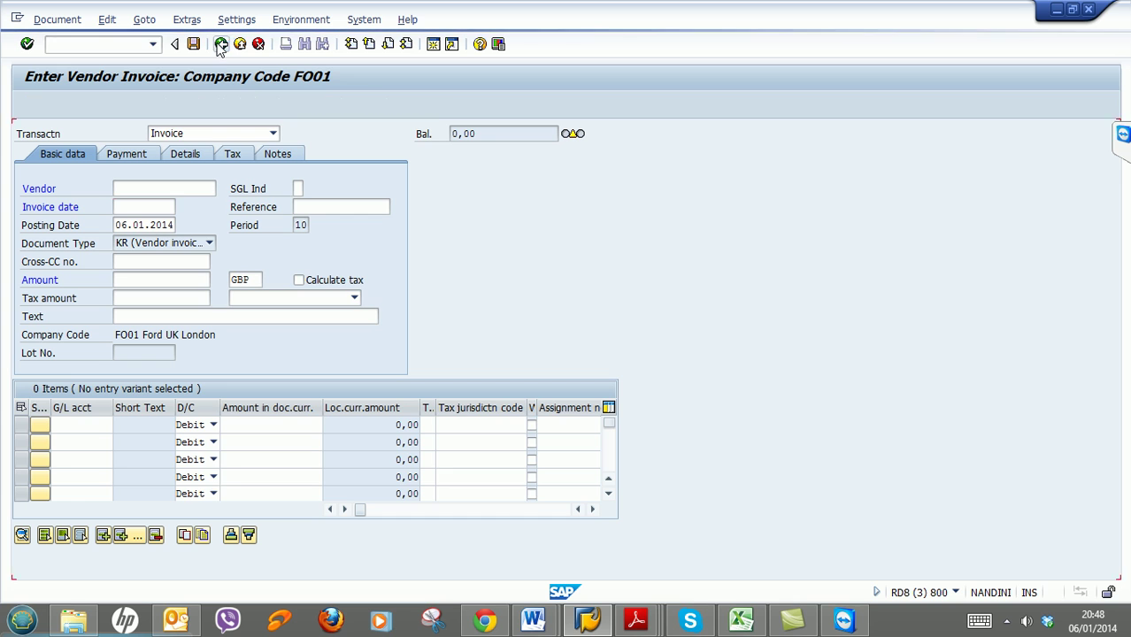
left_click(105, 45)
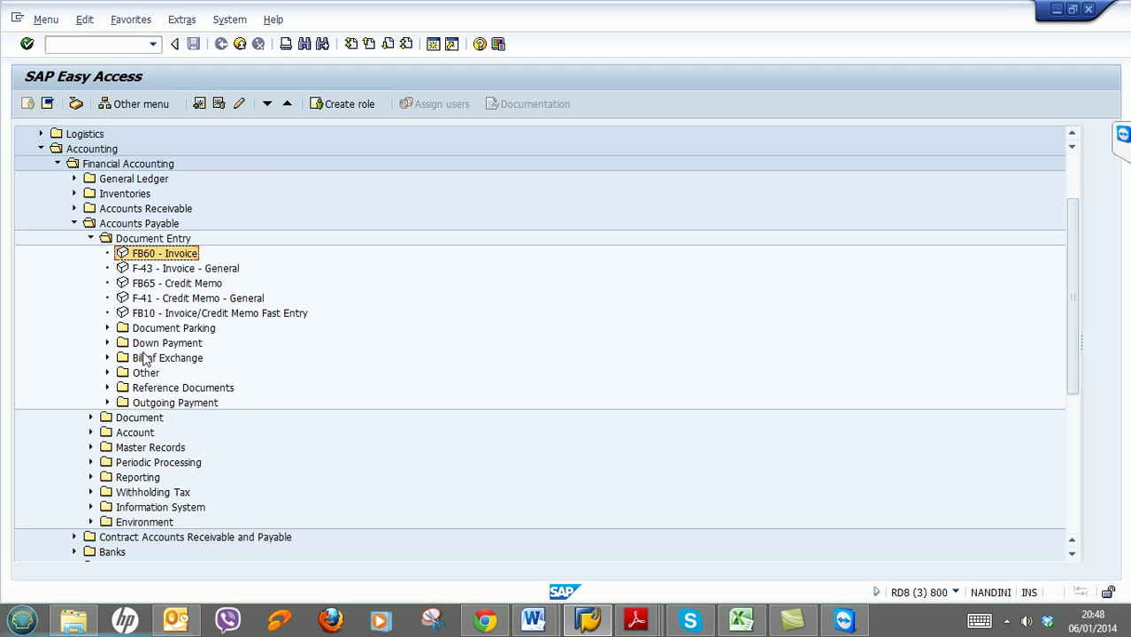
left_click(89, 433)
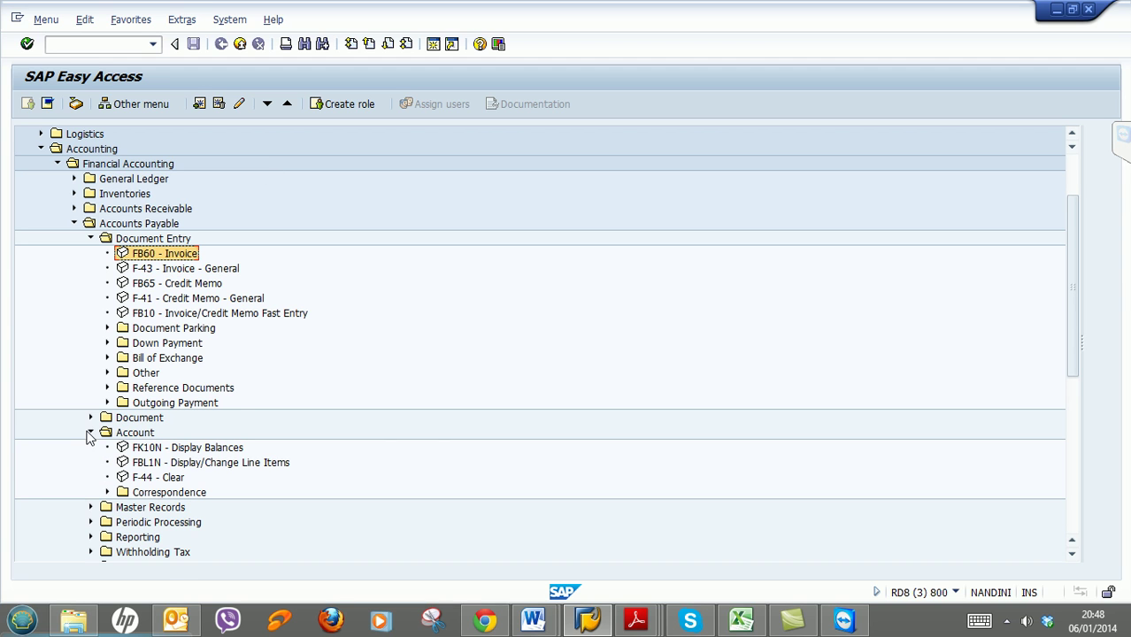
left_click(211, 463)
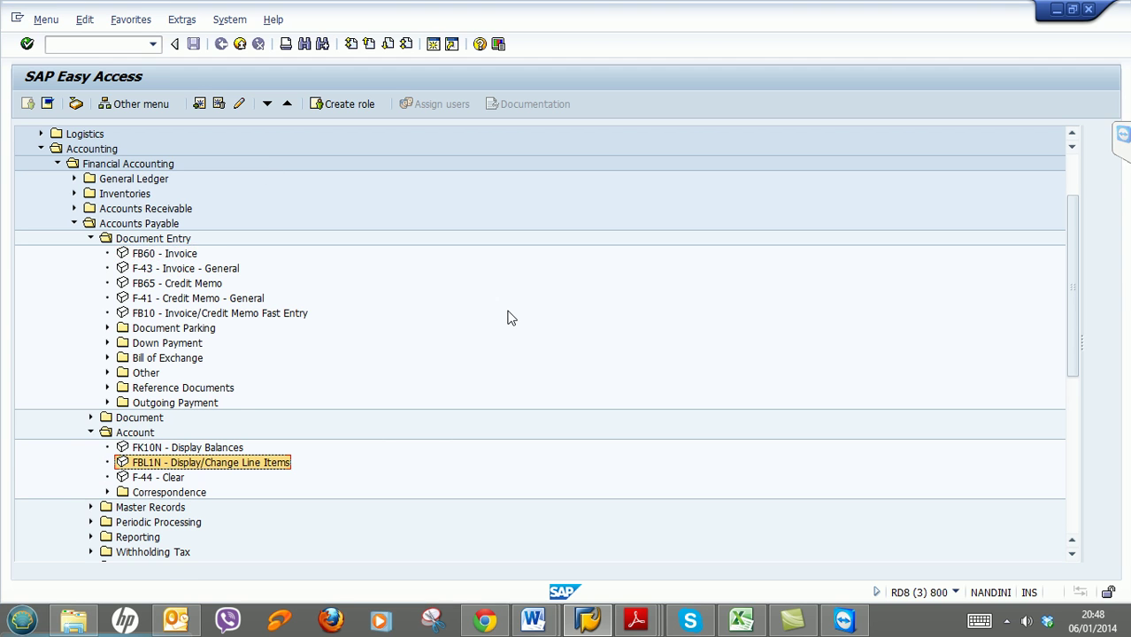
scroll(514, 305, "down", 2)
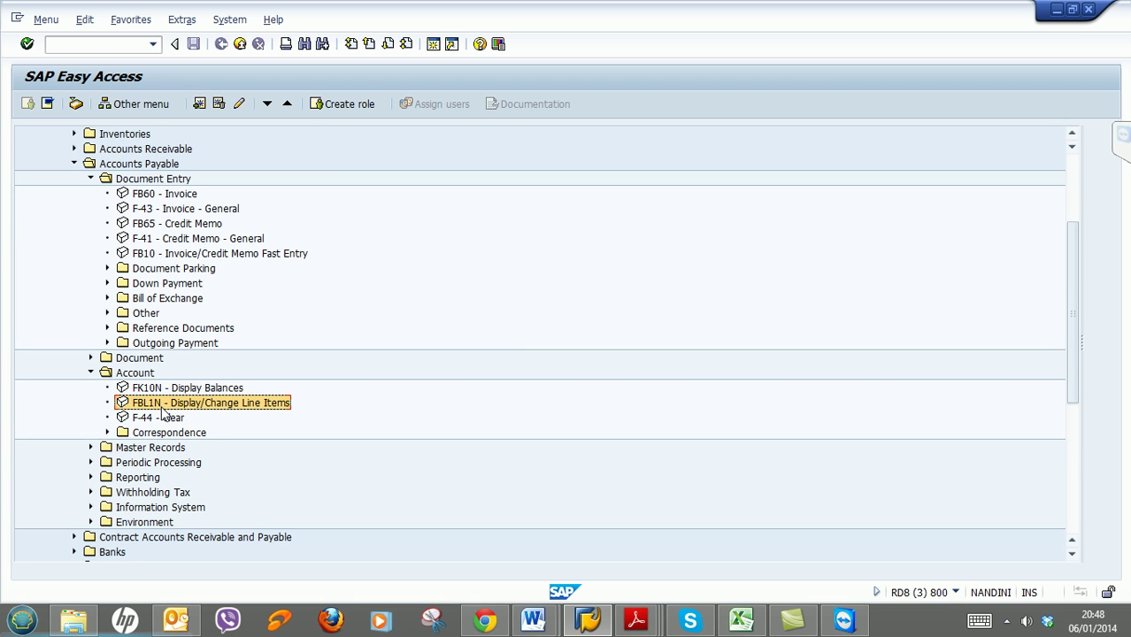
double_click(160, 402)
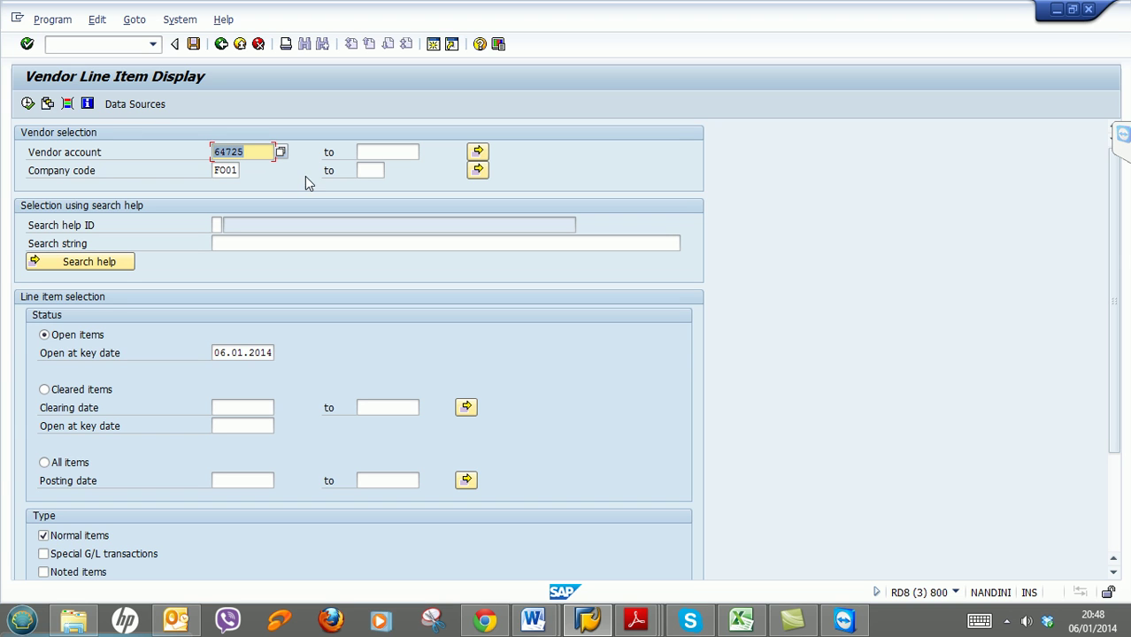
Look up the vendors of company code FO01, select MORRISONS UK LTD, and list its open items at 06.01.2014.
left_click(280, 157)
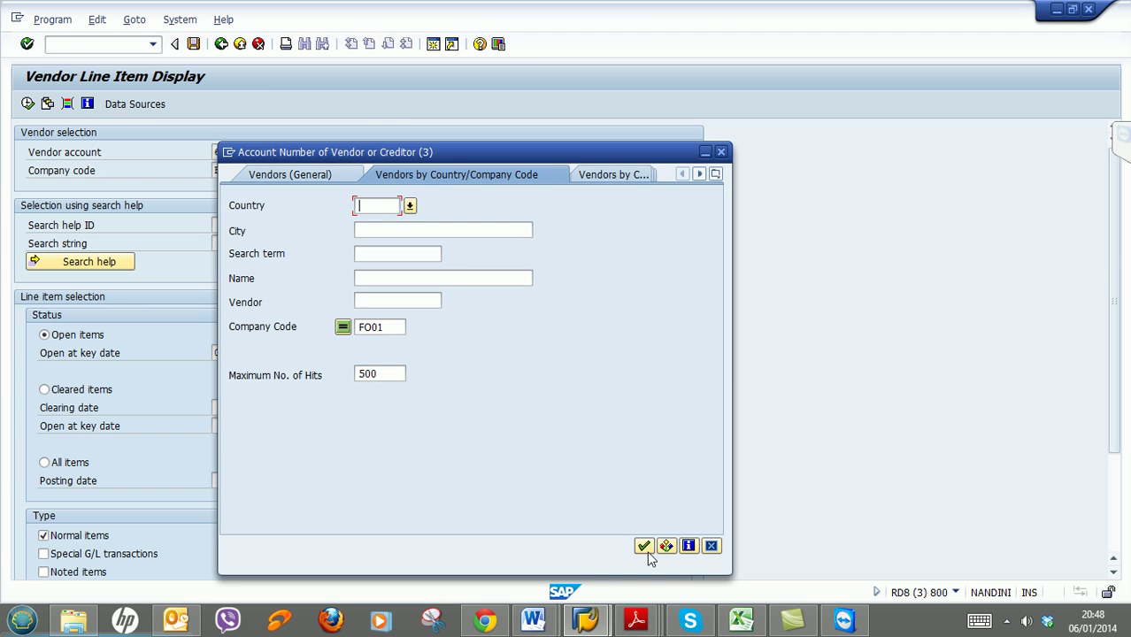
left_click(643, 544)
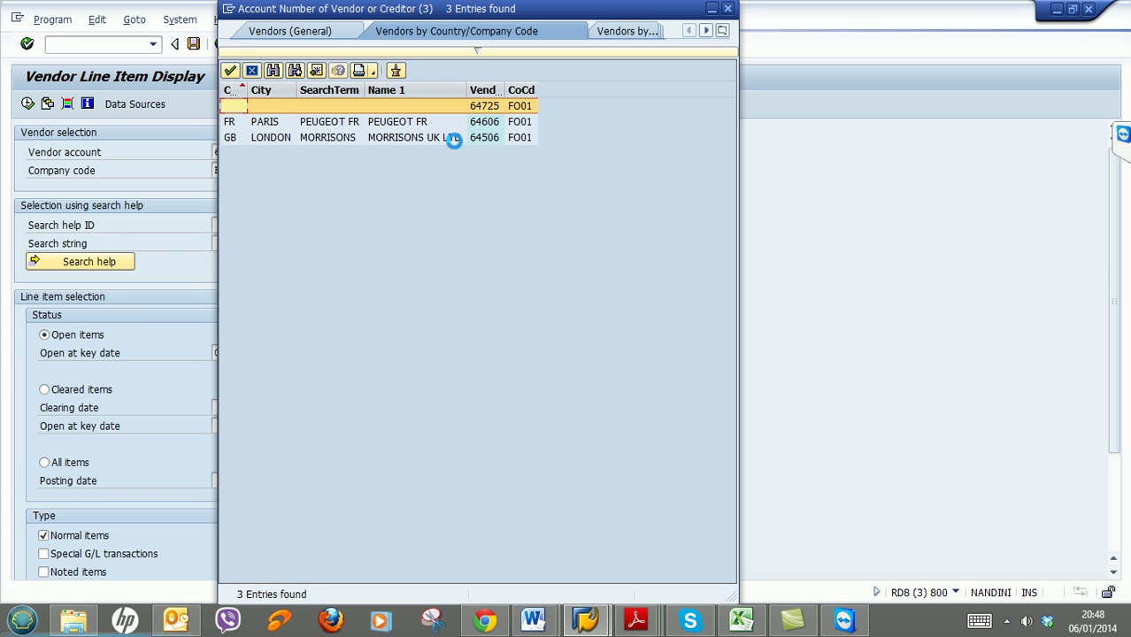
double_click(448, 140)
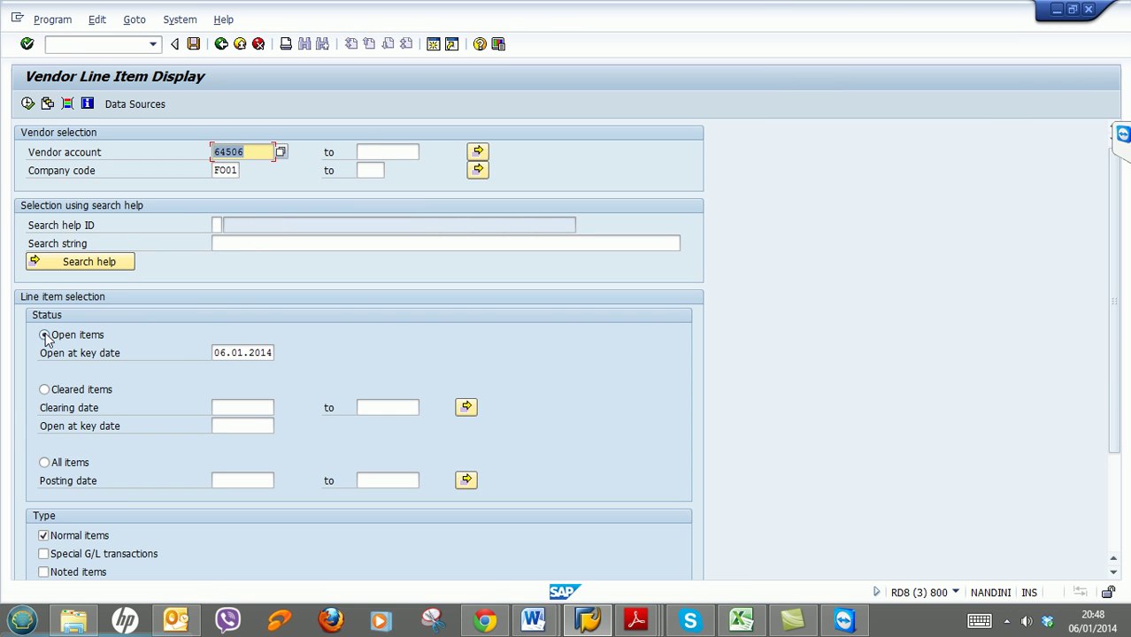
left_click(27, 103)
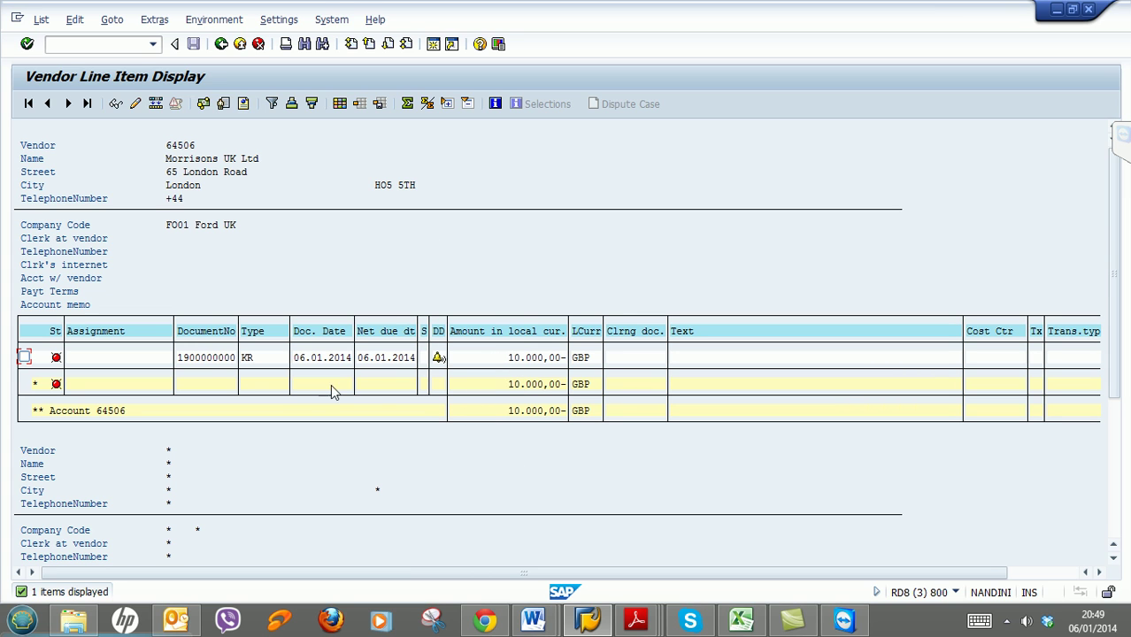
View the KR invoice's line item and its document overview, and return to SAP Easy Access.
double_click(208, 356)
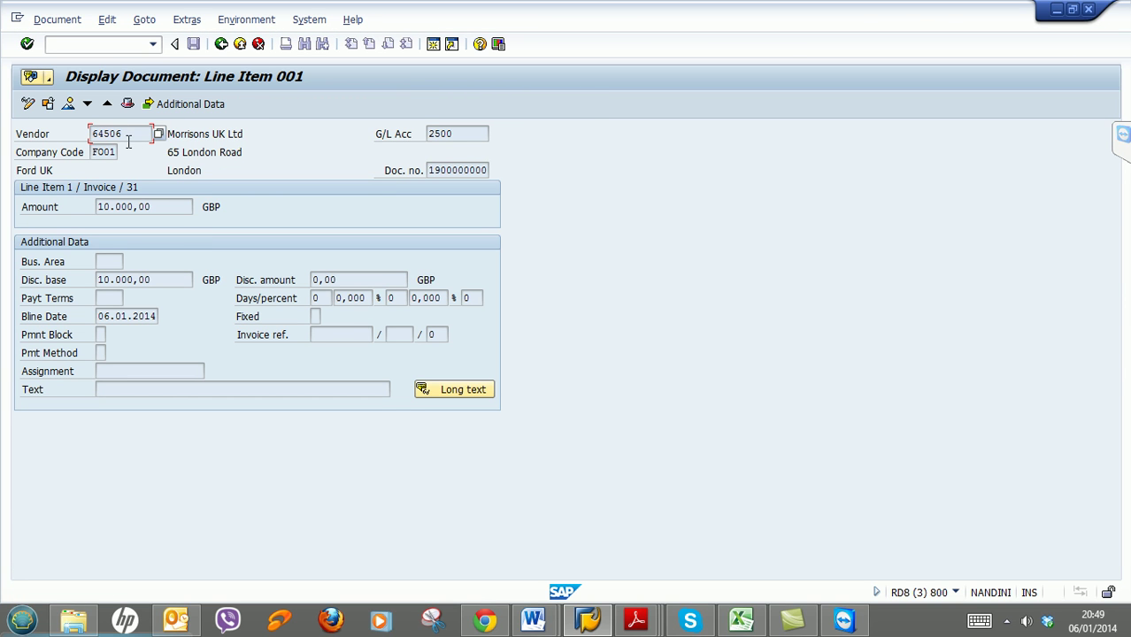
left_click(69, 104)
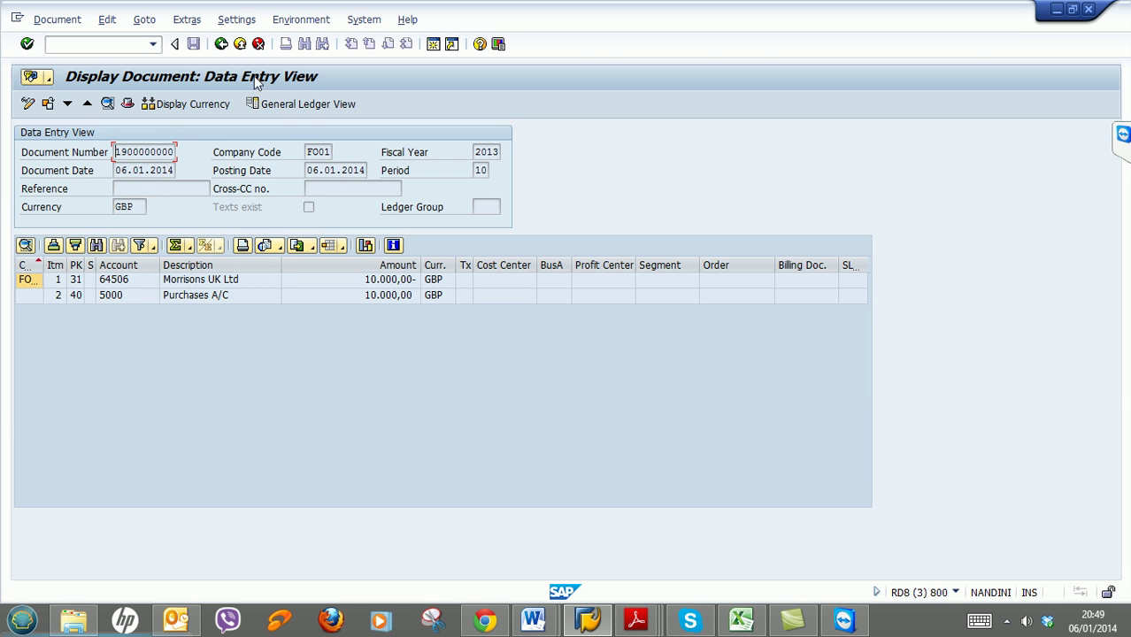
left_click(223, 44)
left_click(221, 45)
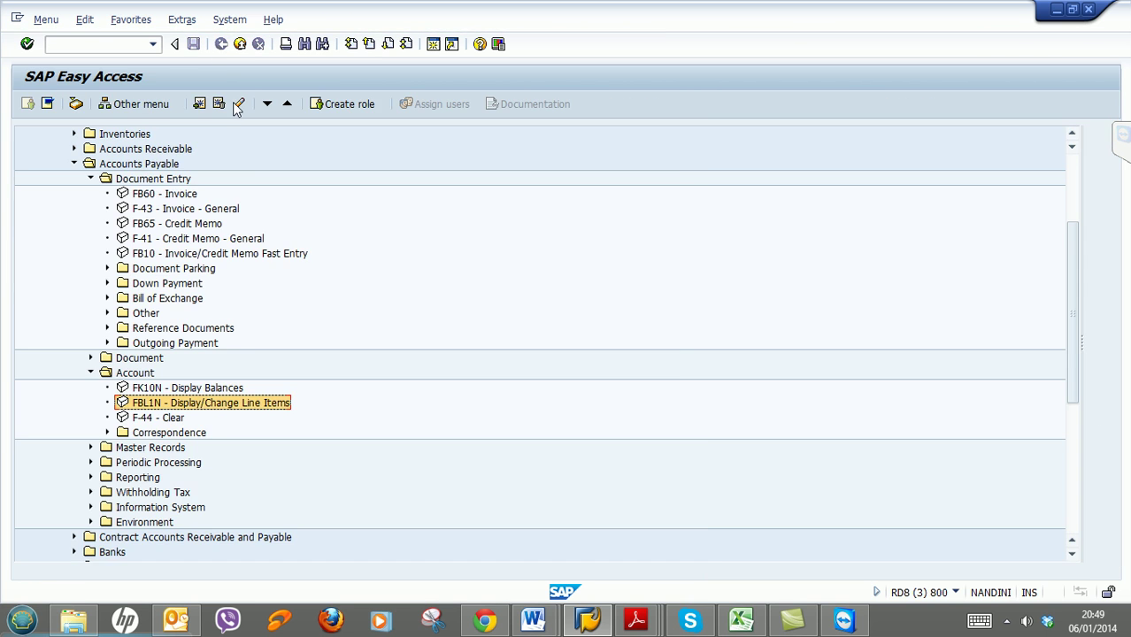
Run the FK10N vendor balance display for Morrisons UK Ltd in company code FO01, fiscal year 2013.
left_click(234, 390)
double_click(235, 390)
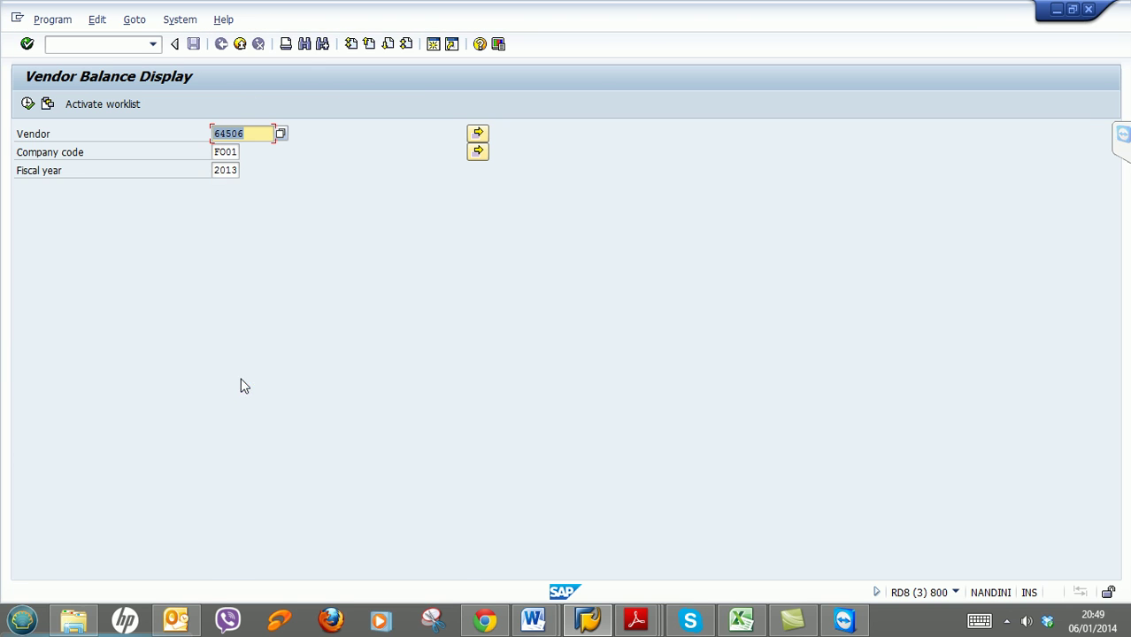
left_click(28, 103)
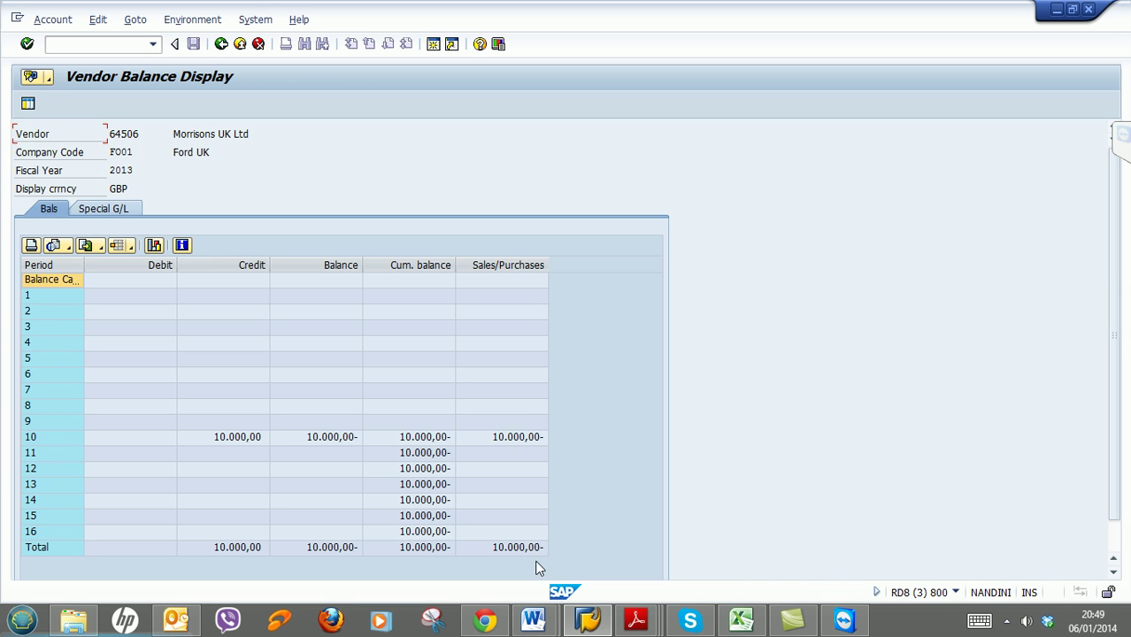
Drill down from the total Sales/Purchases balance to the vendor line items and select the invoice's document number.
left_click(535, 537)
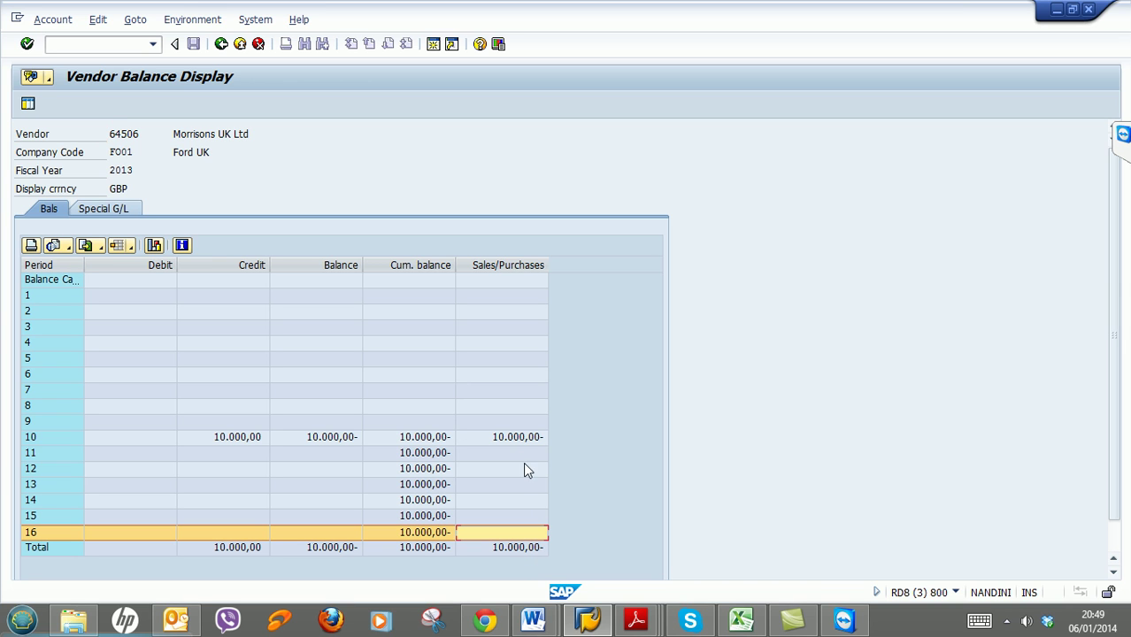
double_click(510, 548)
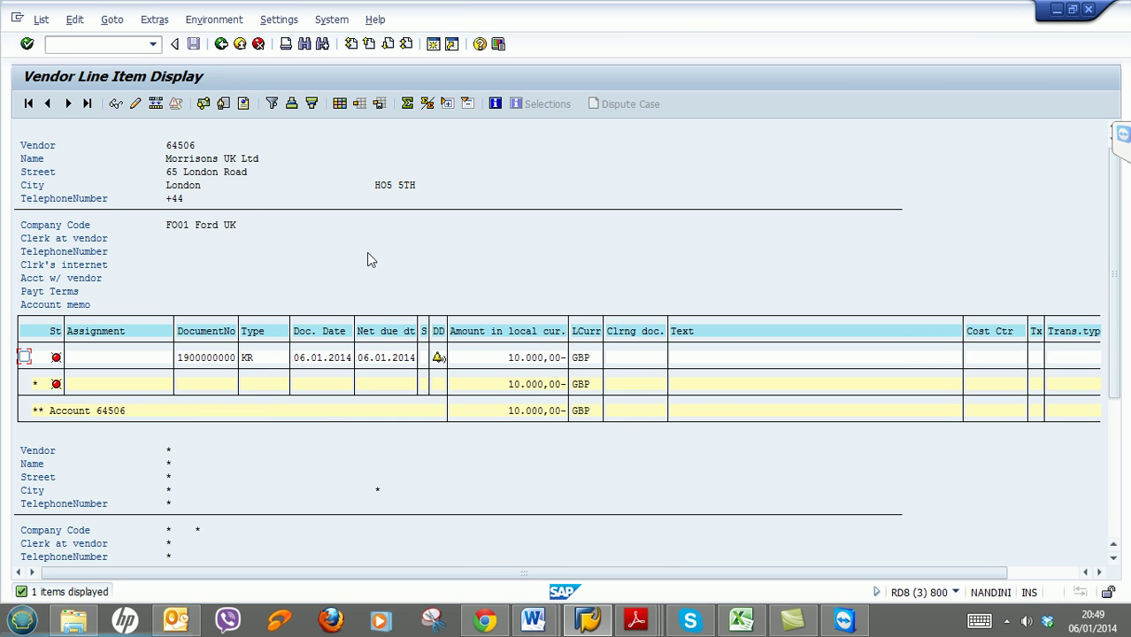
left_click(215, 356)
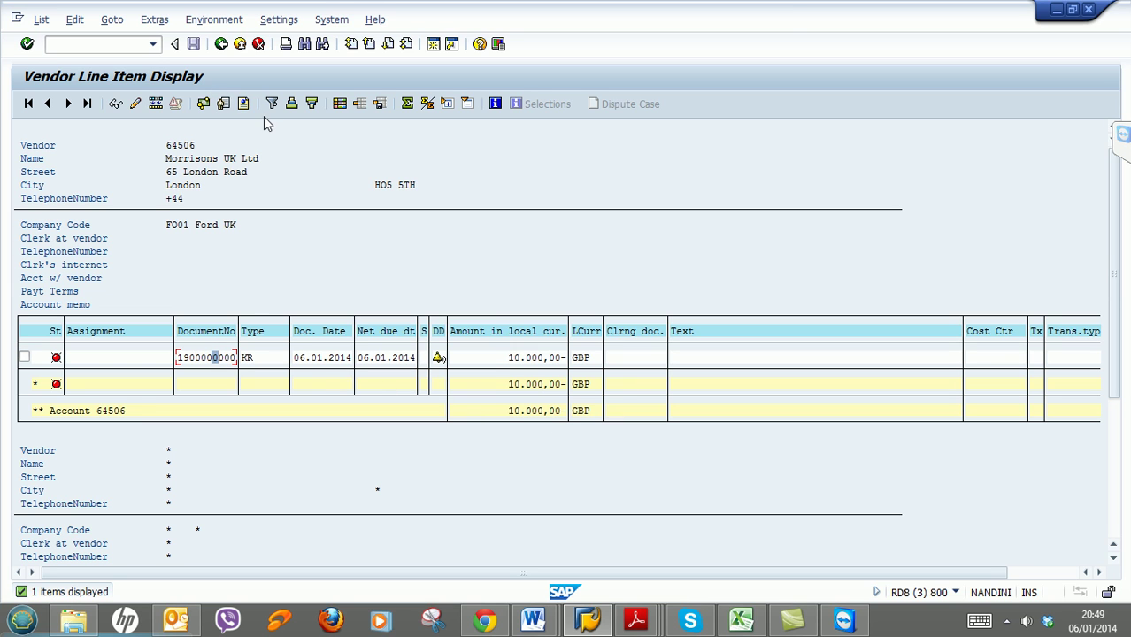
Return to the vendor balance selection screen and switch to the SAP FICO Training Plan document in Word.
left_click(221, 46)
left_click(221, 46)
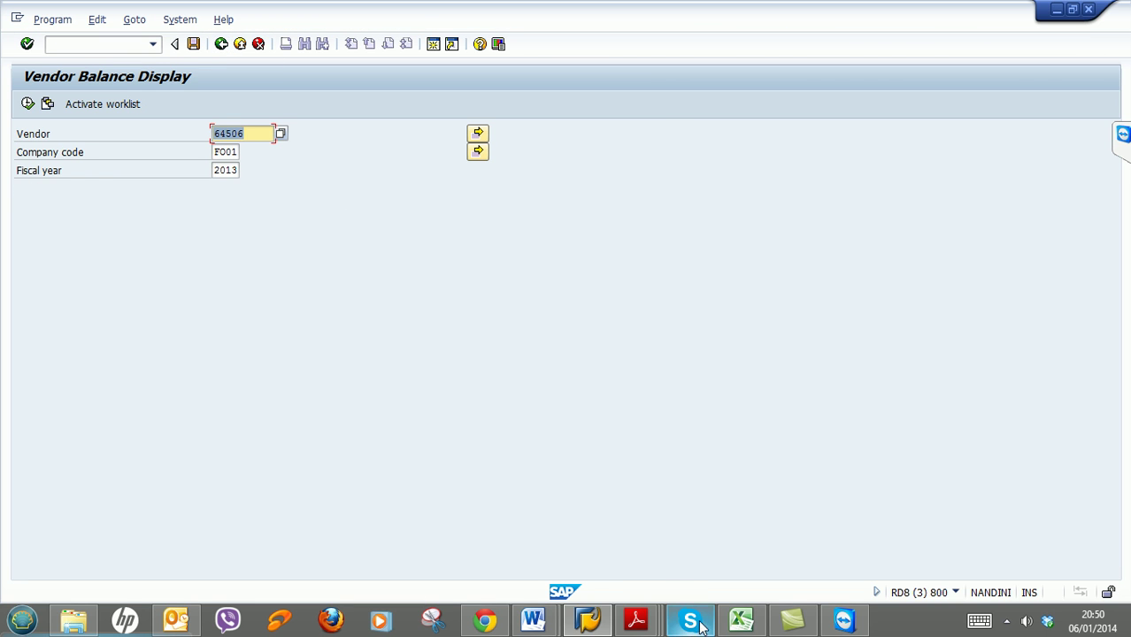
left_click(533, 619)
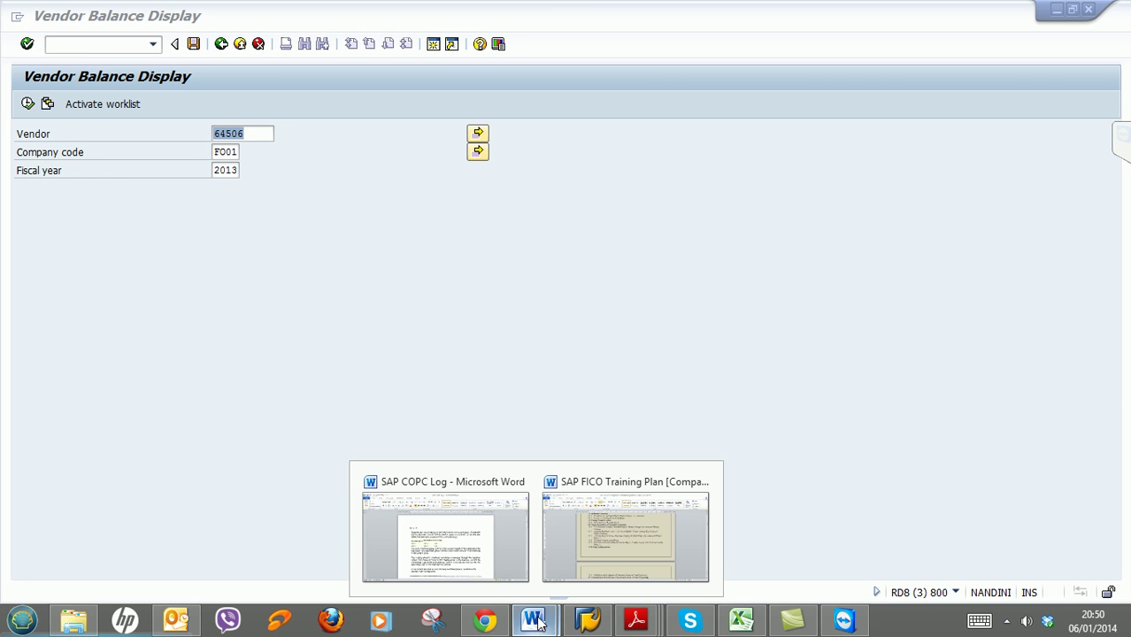
left_click(593, 568)
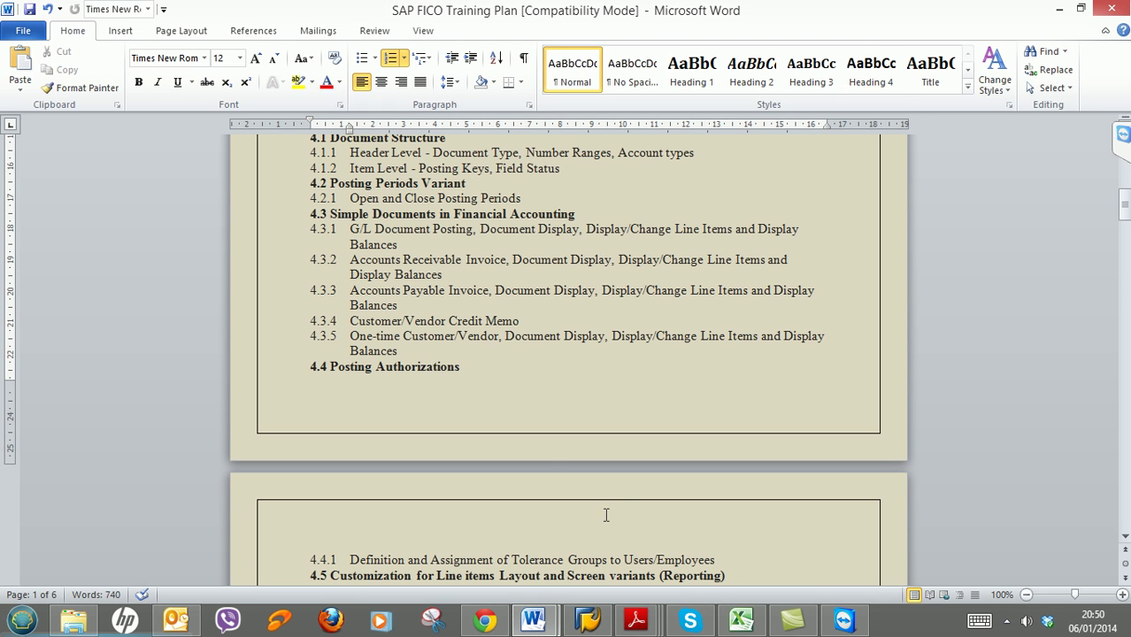
Highlight the Customer/Vendor Credit Memo topic 4.3.4 in the training plan and switch back to SAP.
left_click(525, 321)
left_click_drag(349, 324, 559, 330)
left_click(1059, 9)
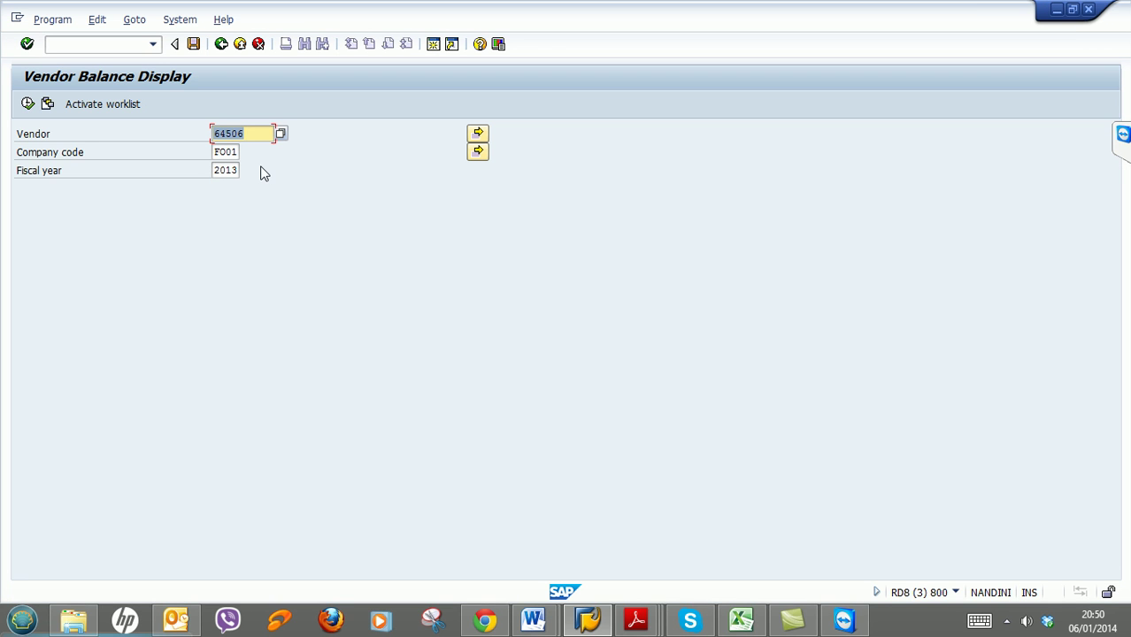
Leave the vendor balance display and collapse the Accounts Payable folder in SAP Easy Access.
left_click(223, 45)
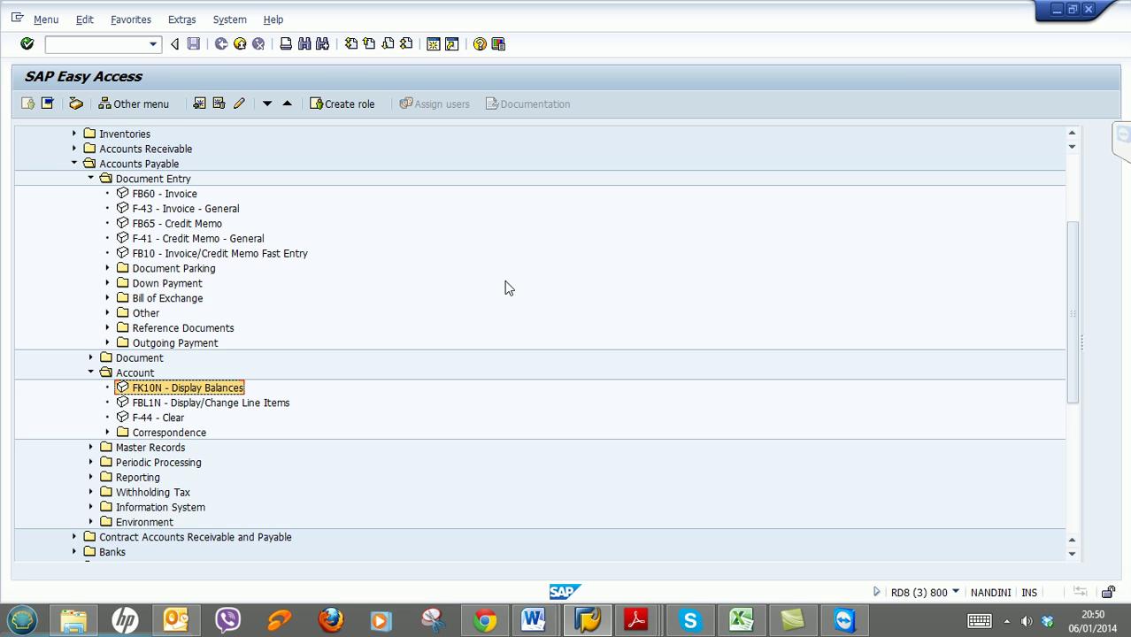
scroll(504, 285, "up", 1)
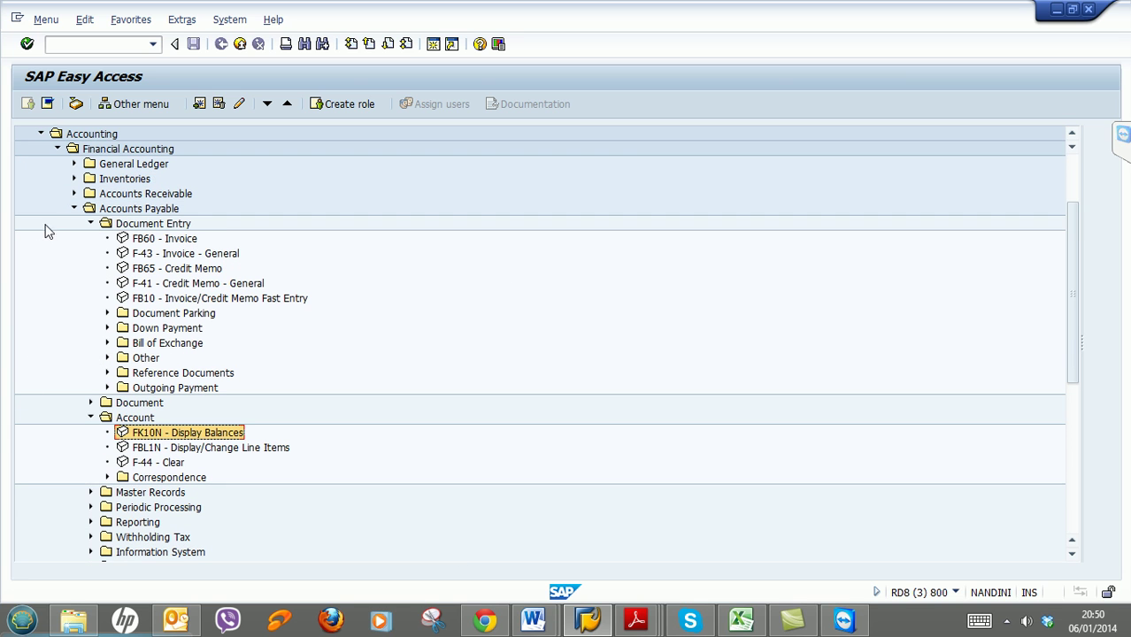
left_click(75, 211)
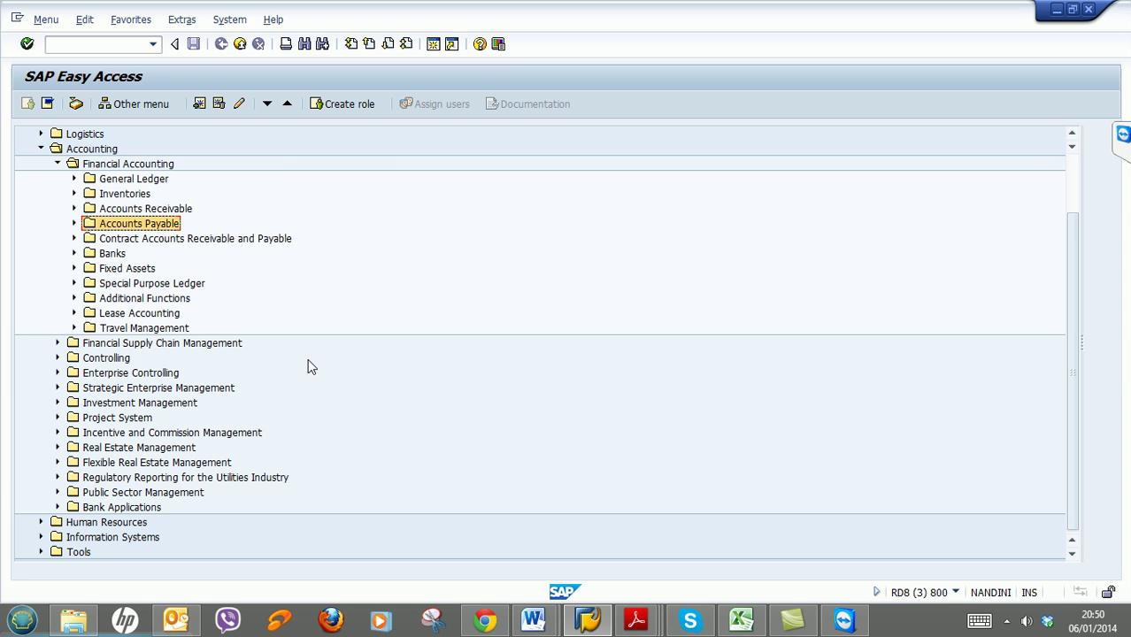
Switch to the SAP FICO Training Plan in Word, review the credit memo and one-time account topics, and return to SAP.
mouse_move(546, 617)
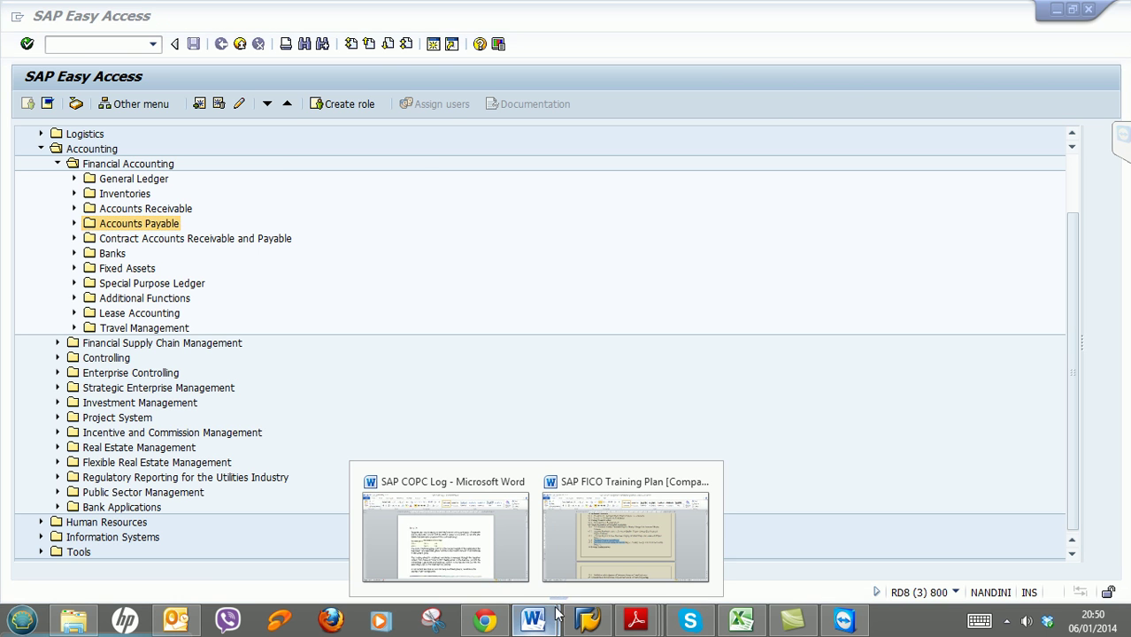
left_click(567, 548)
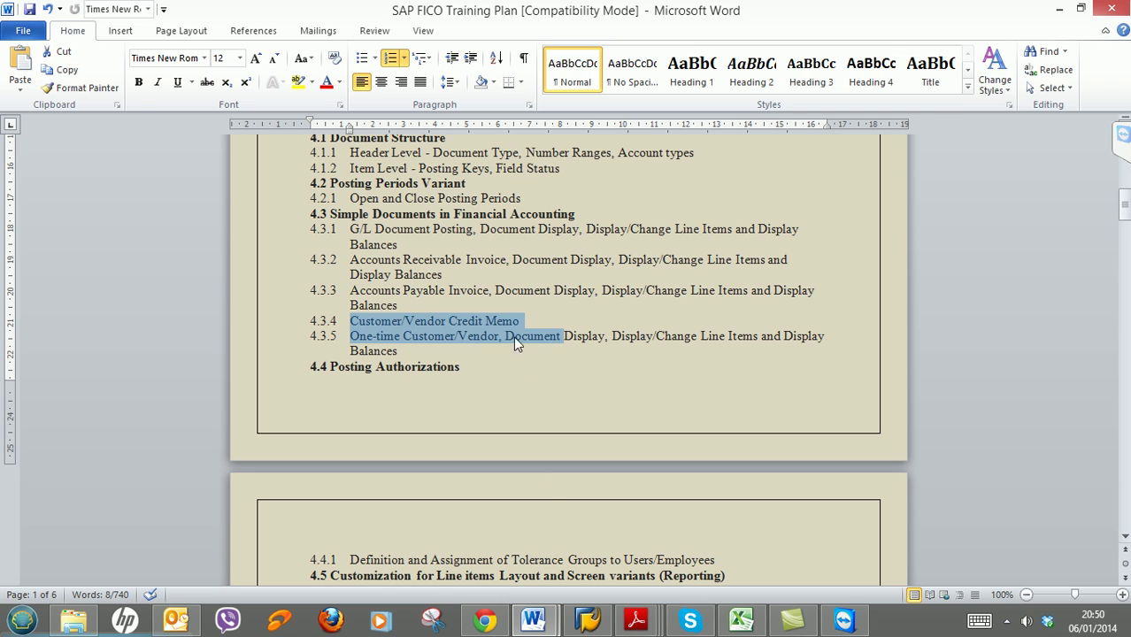
left_click(512, 309)
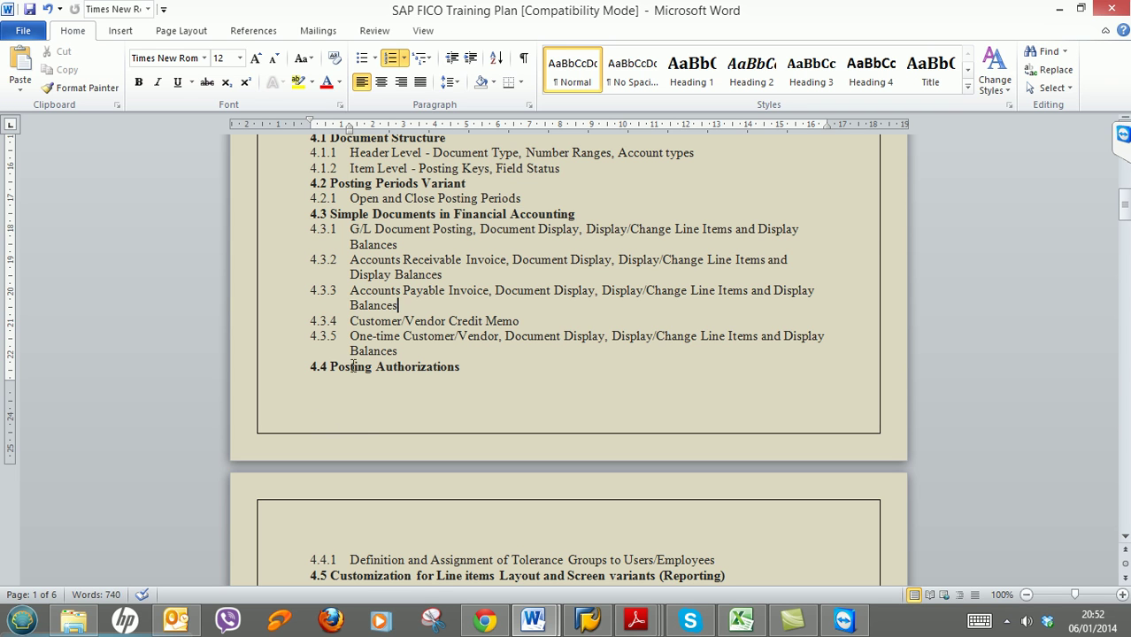
left_click(1058, 8)
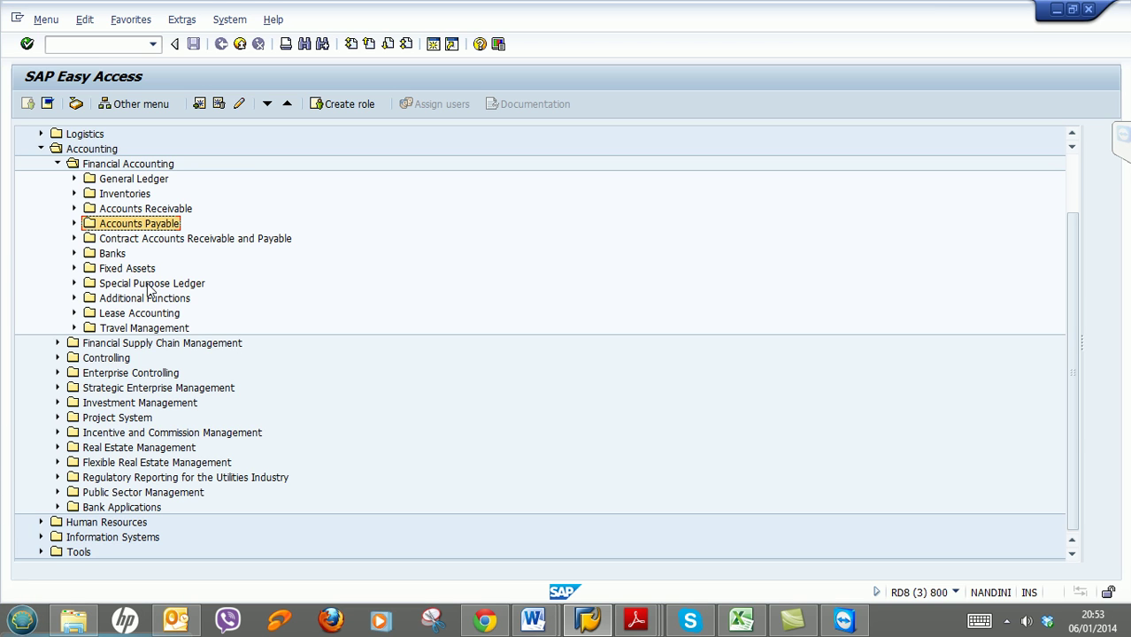
Expand Accounts Receivable and open the FB75 Credit Memo transaction under Document Entry.
left_click(74, 210)
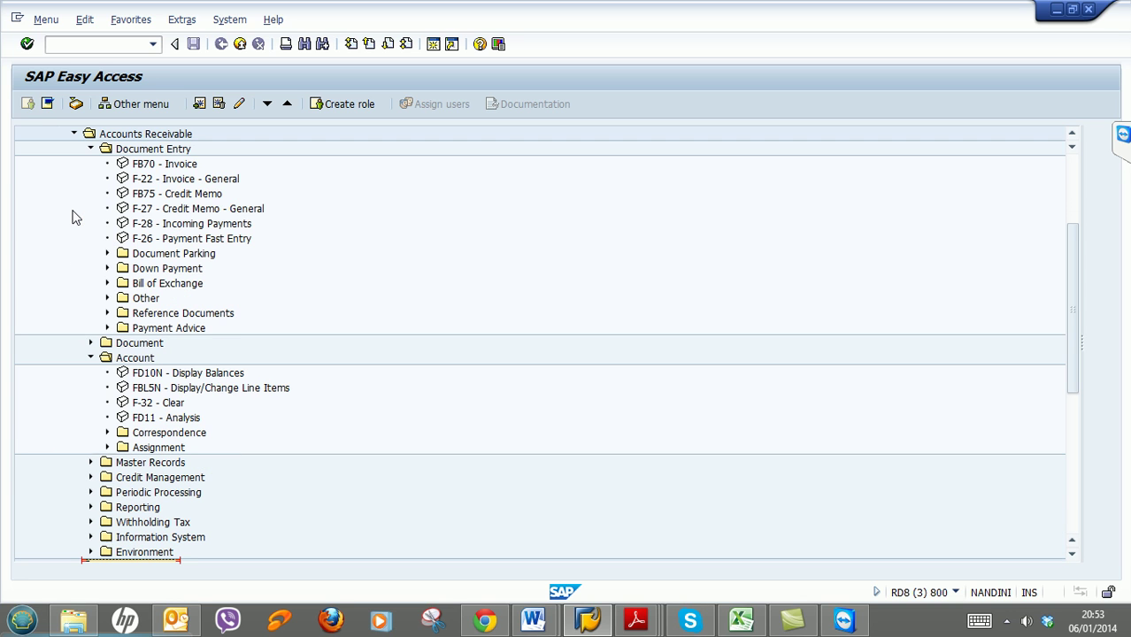
left_click(155, 201)
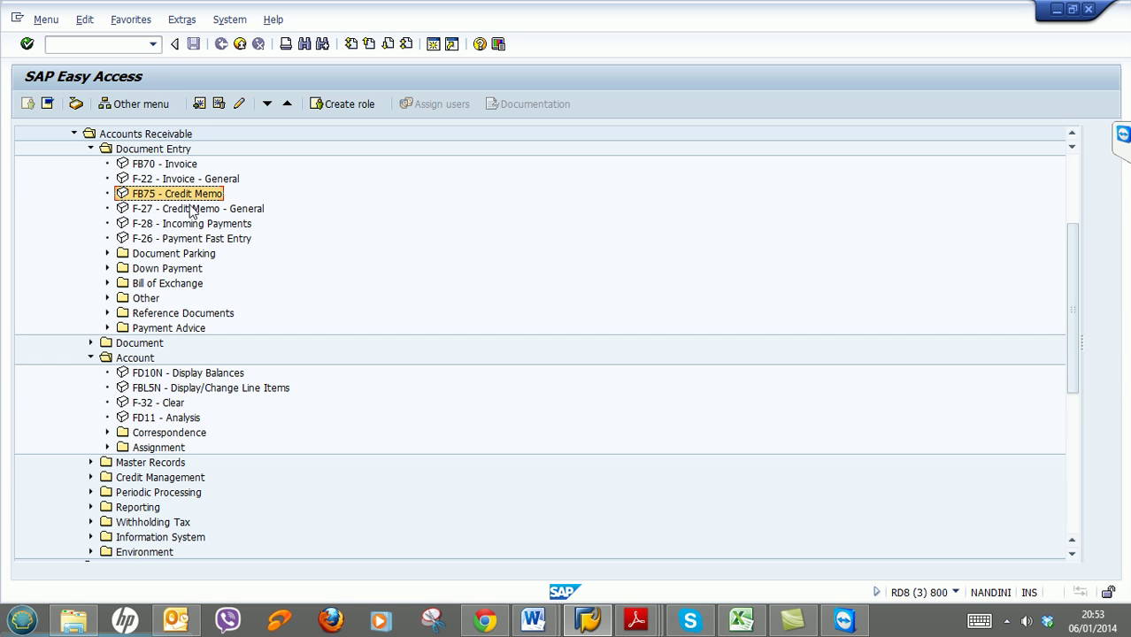
scroll(278, 415, "up", 1)
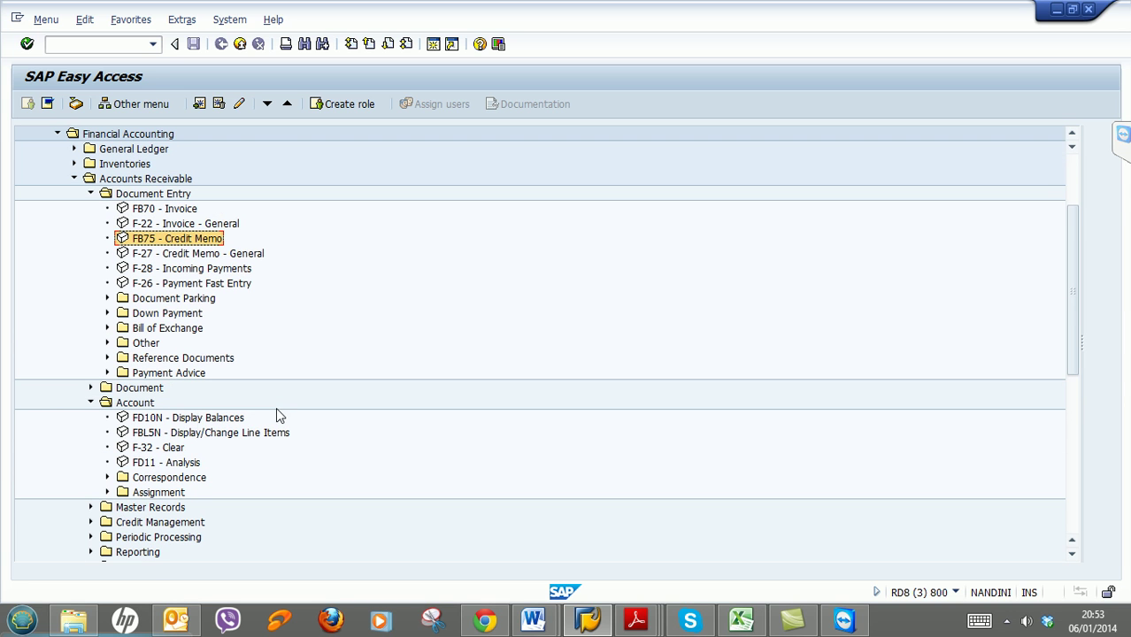
left_click(188, 211)
left_click(177, 241)
double_click(160, 242)
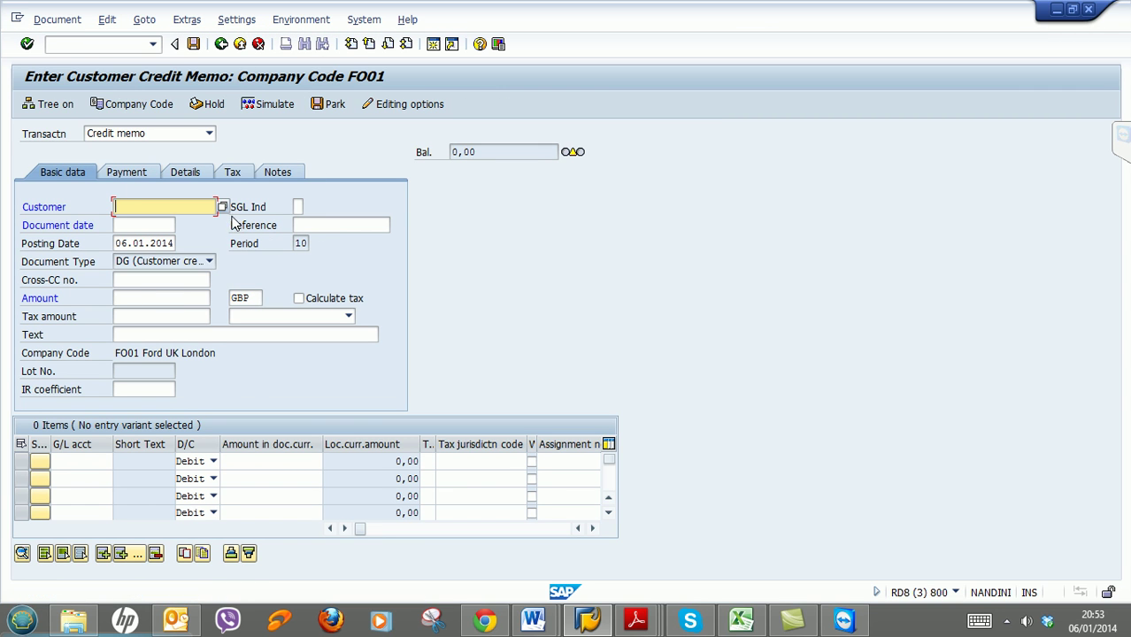
Keep the Credit memo transaction type and choose A1 Motors UK as the customer from the company code FO01 search results.
left_click(209, 134)
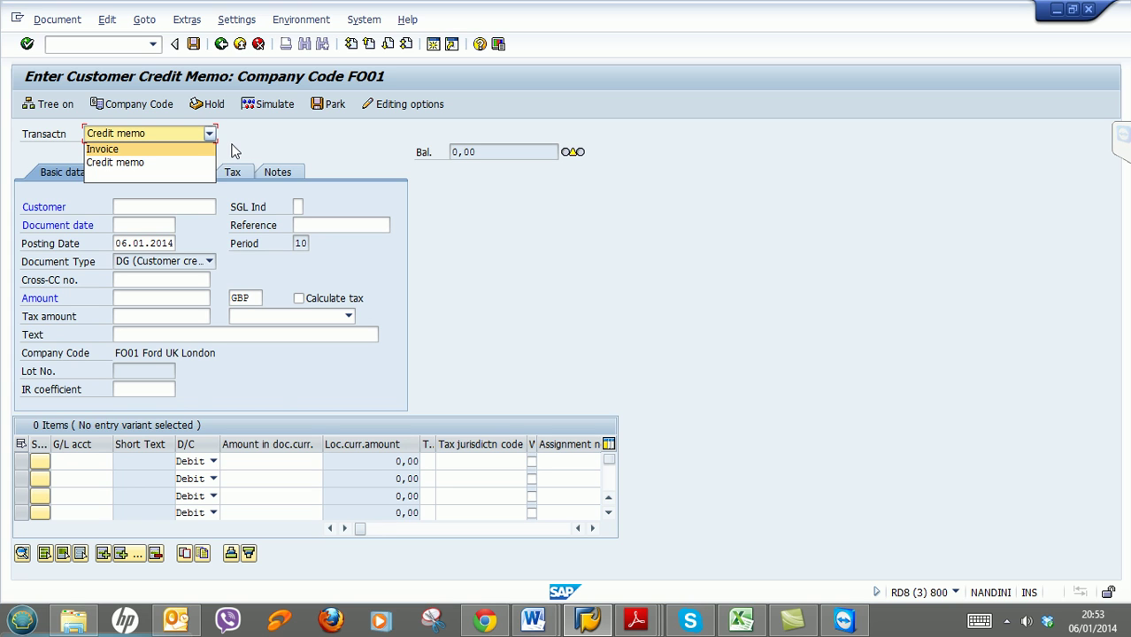
left_click(232, 151)
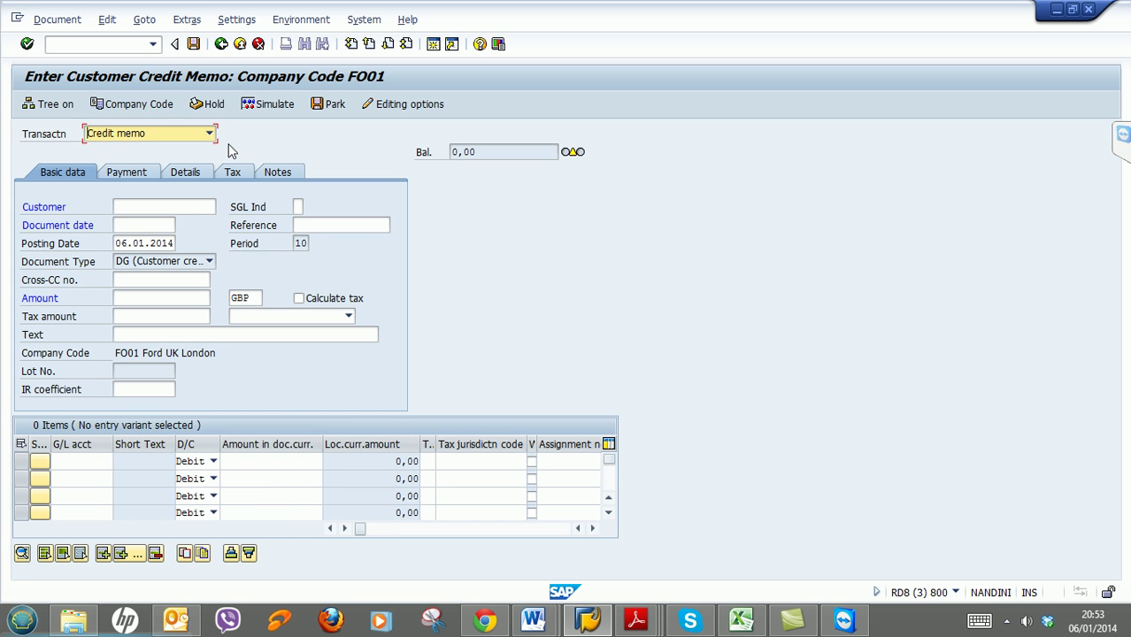
left_click(198, 208)
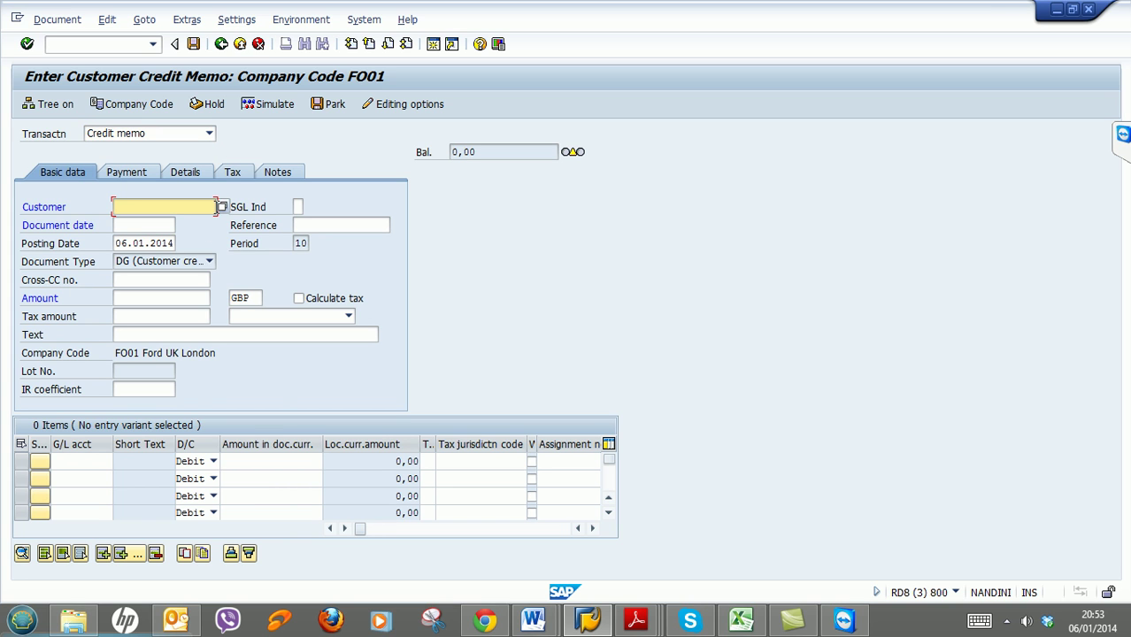
left_click(223, 206)
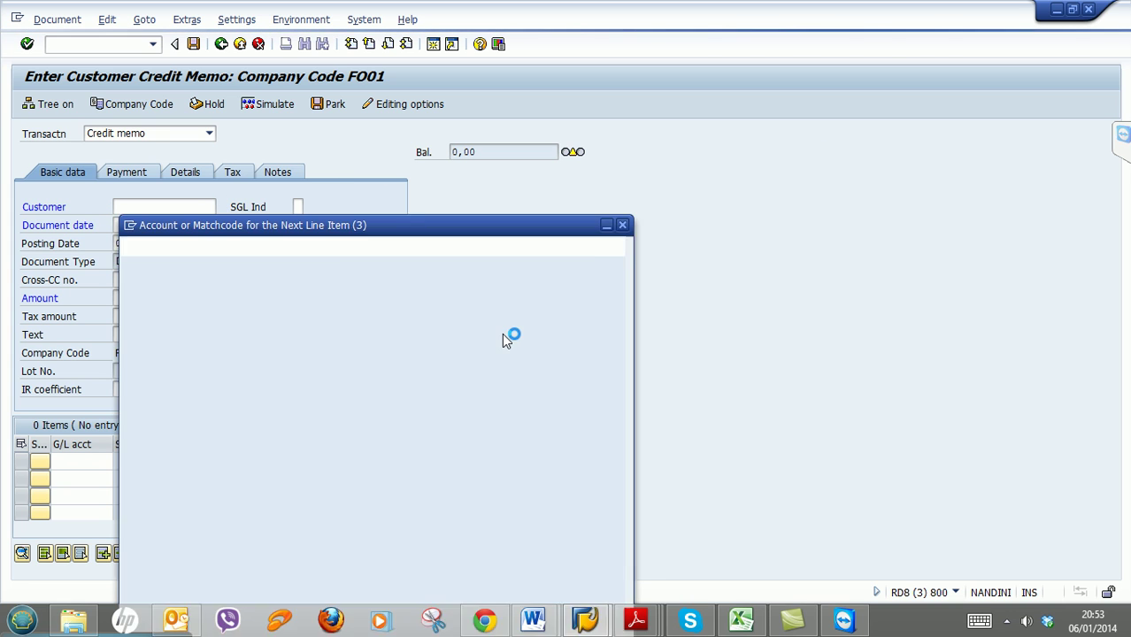
left_click(542, 576)
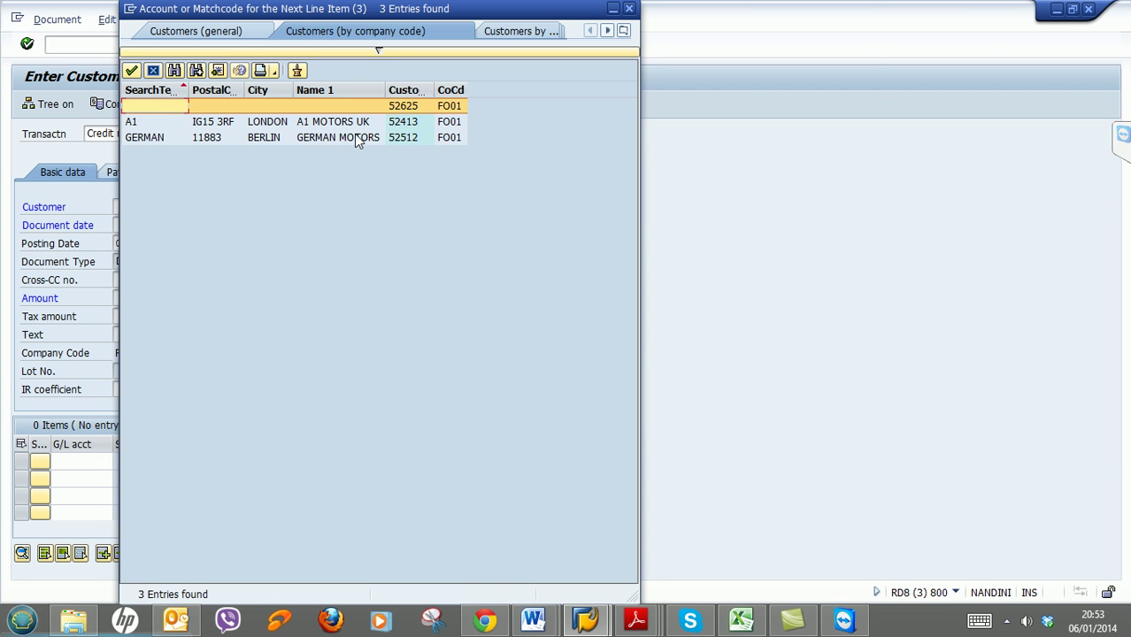
double_click(349, 122)
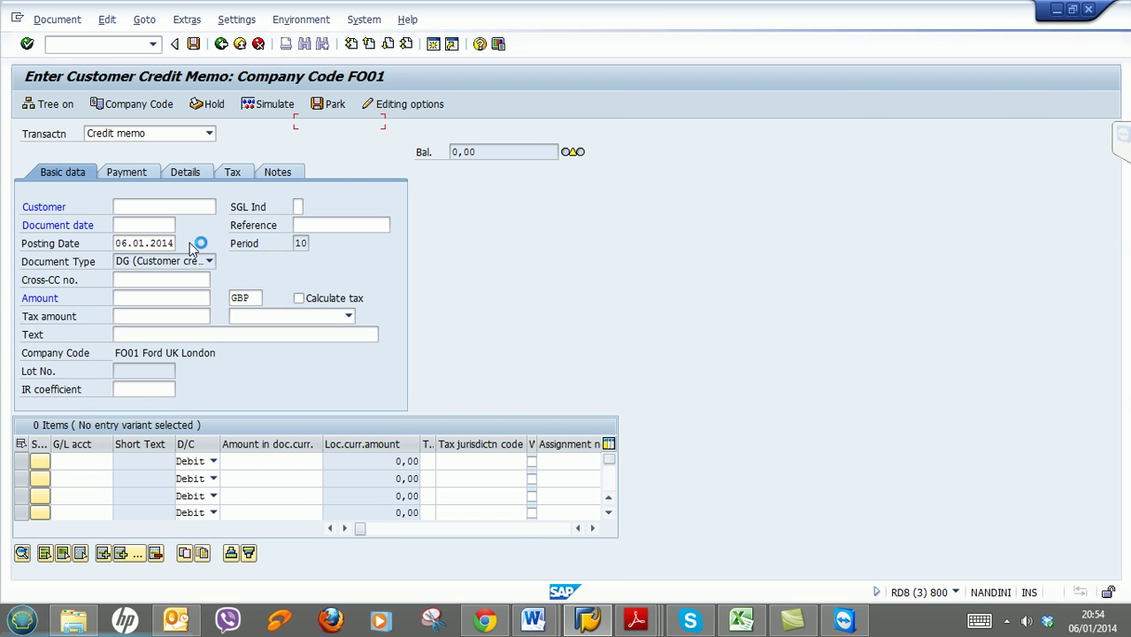
Set the credit memo's document date to 06.01.2014.
left_click(141, 227)
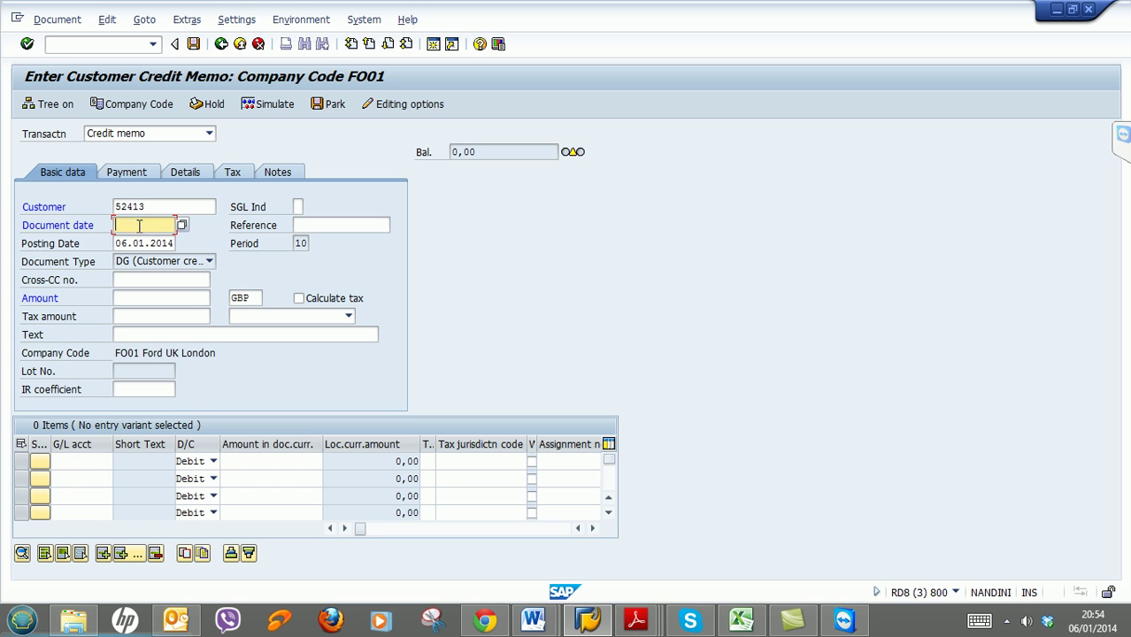
type("06")
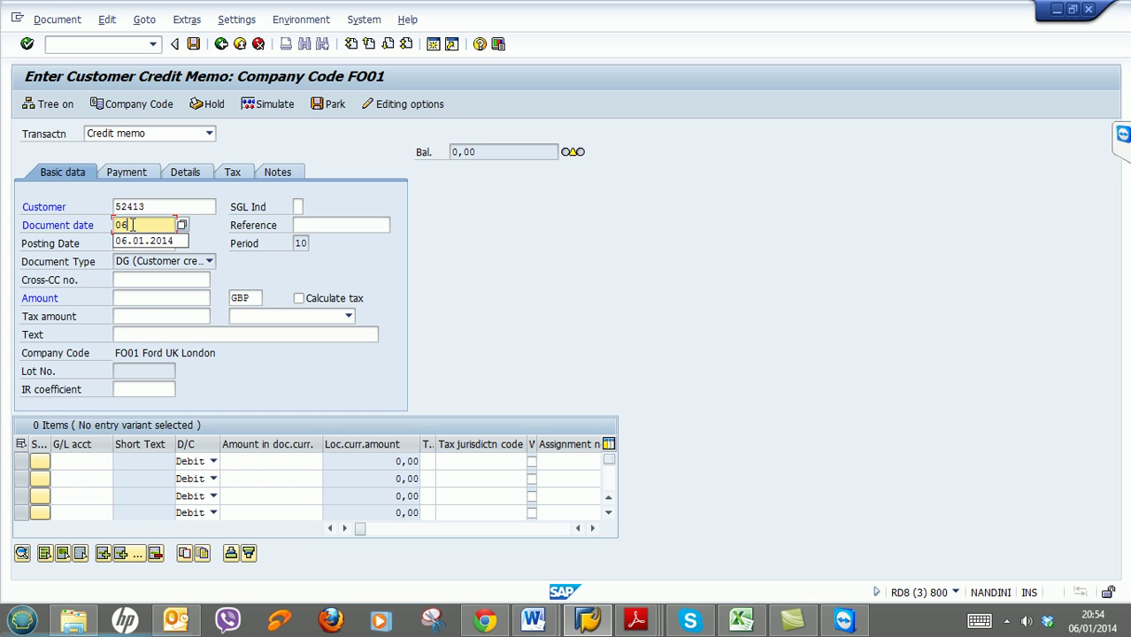
key("Down")
key("Return")
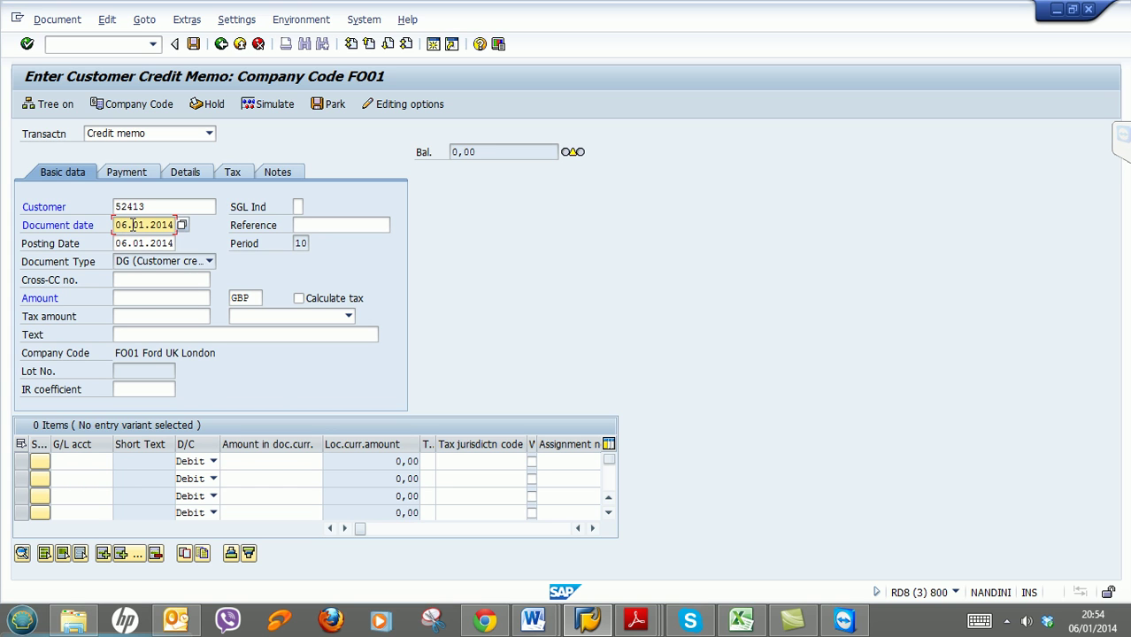
Enter a debit line item for G/L account 6000 with an amount of 12000 in the credit memo.
left_click(93, 478)
left_click(91, 461)
type("6000")
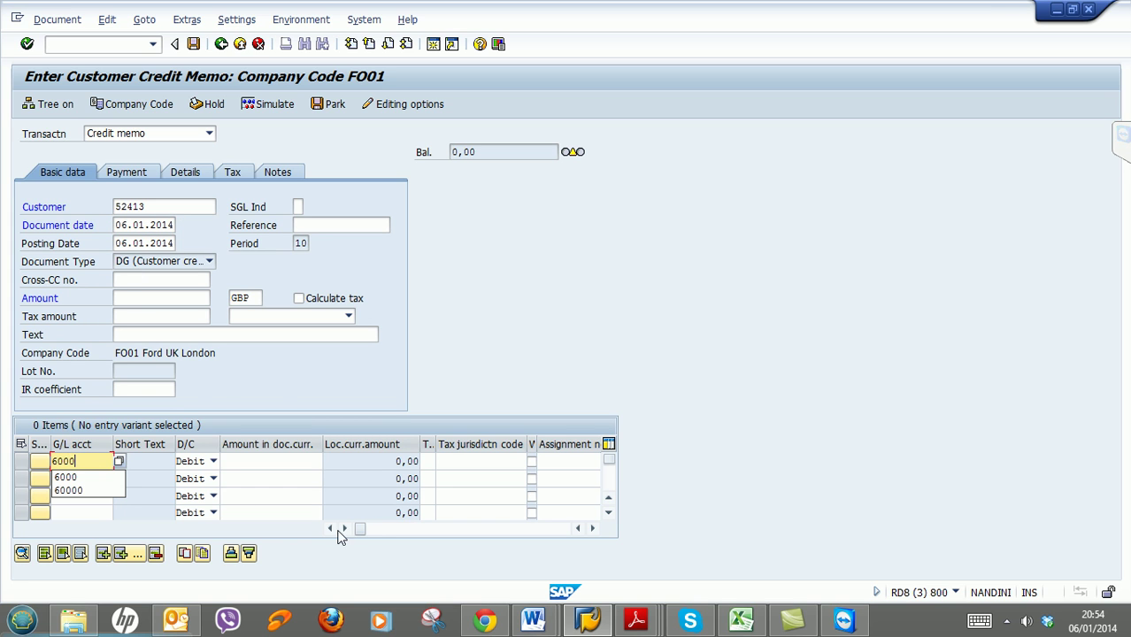
left_click(299, 462)
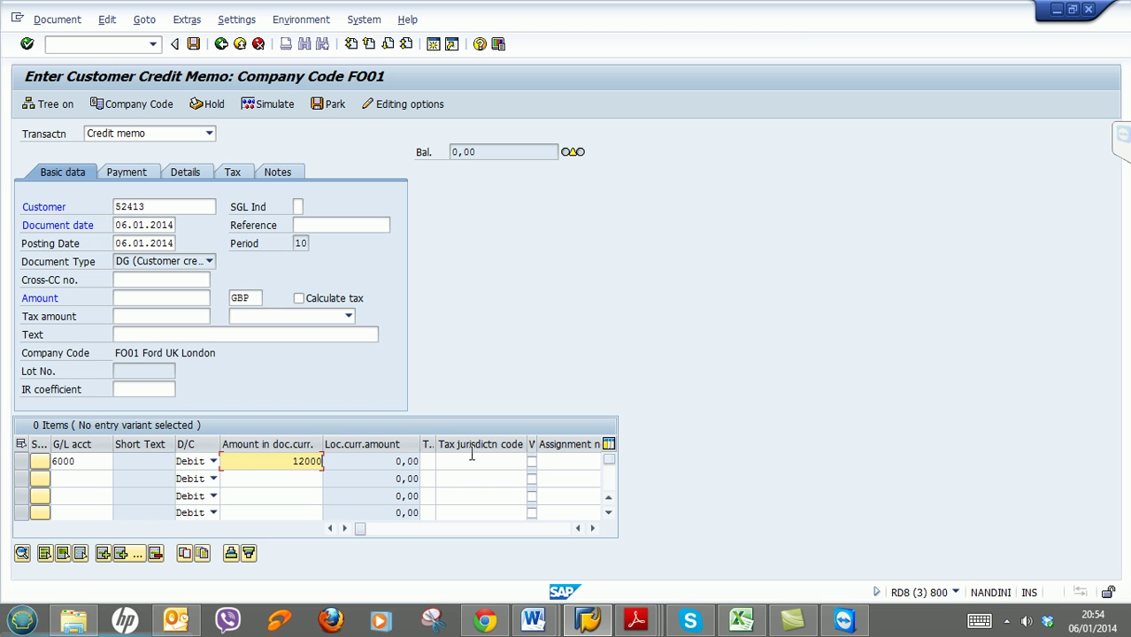
type("12000")
key("Return")
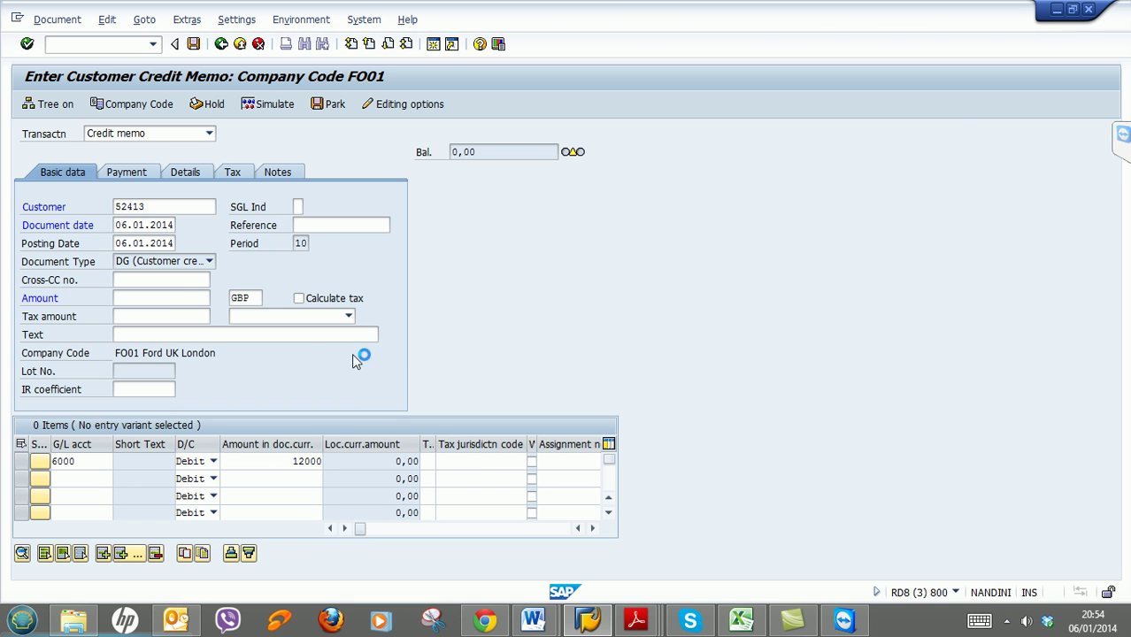
Simulate the customer credit memo and check the DG number range in the TFIN50 PDF in Adobe Reader.
left_click(263, 104)
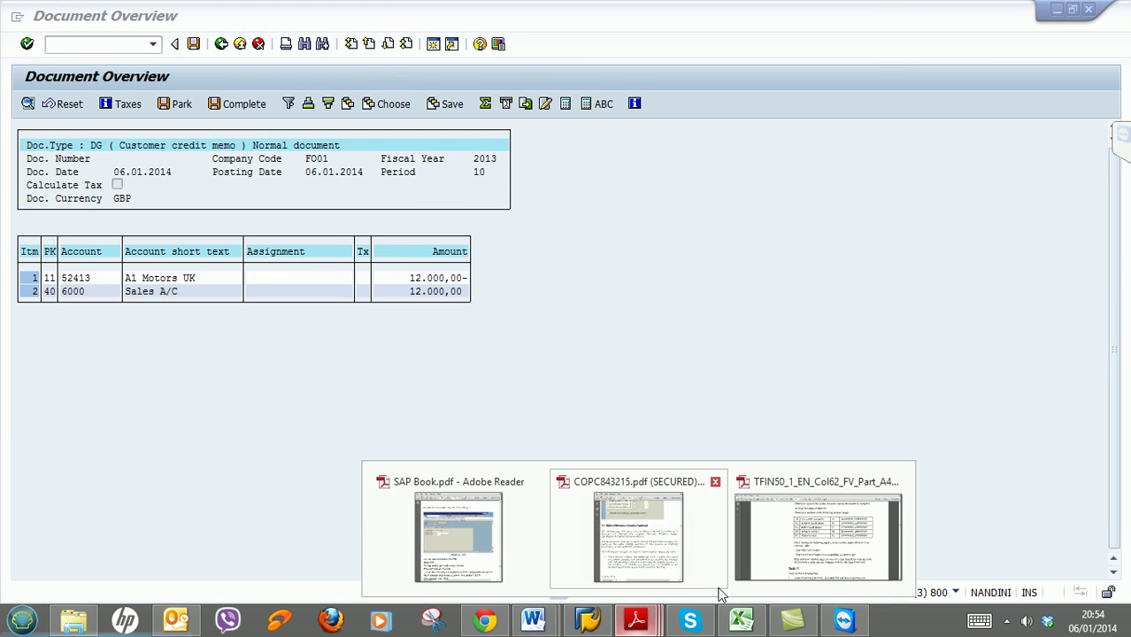
left_click(770, 538)
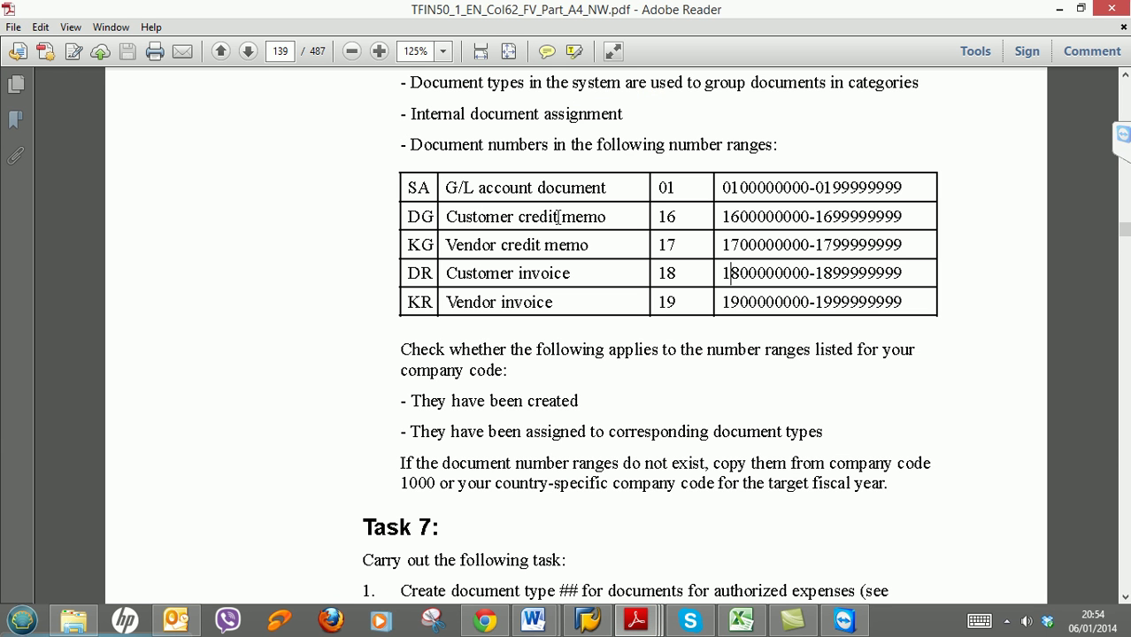
left_click(1107, 9)
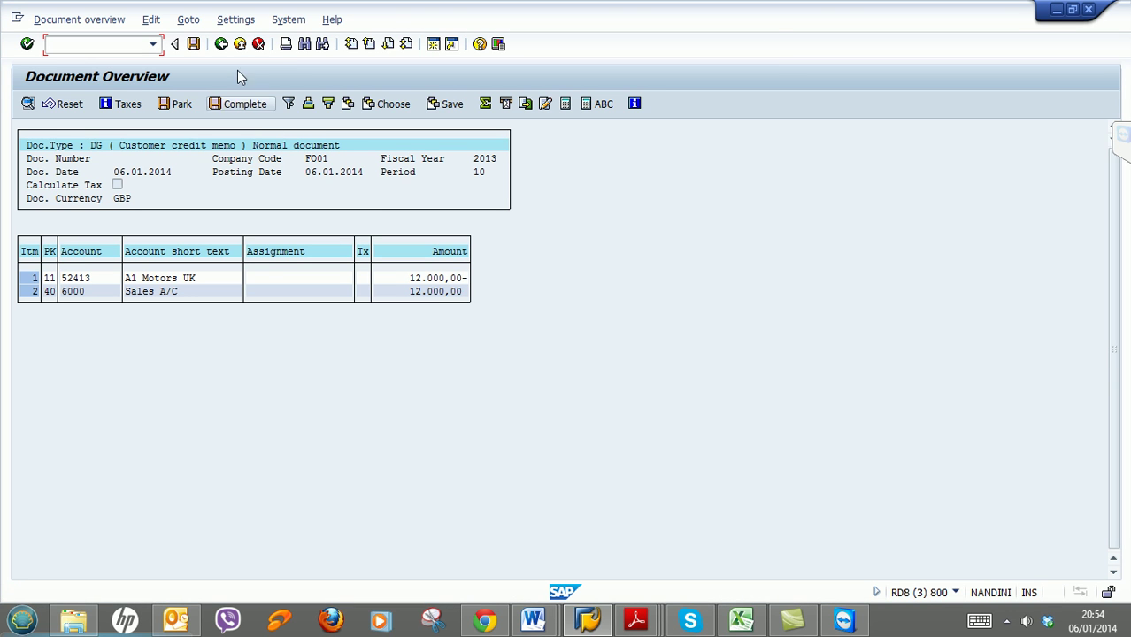
Post the simulated customer credit memo and return to SAP Easy Access.
left_click(195, 44)
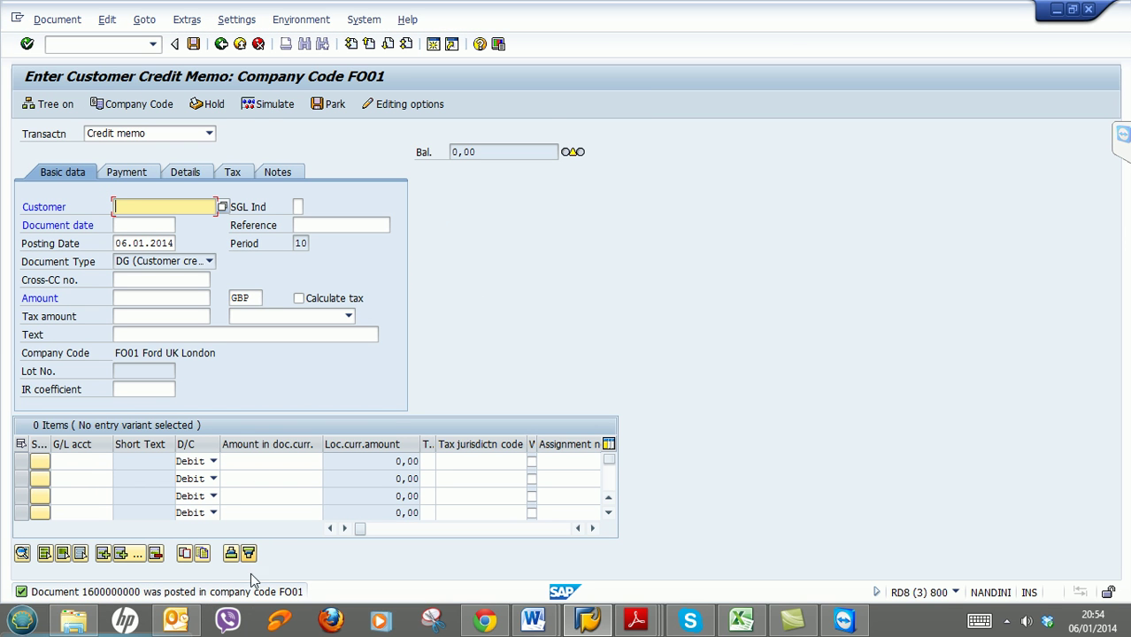
left_click(122, 46)
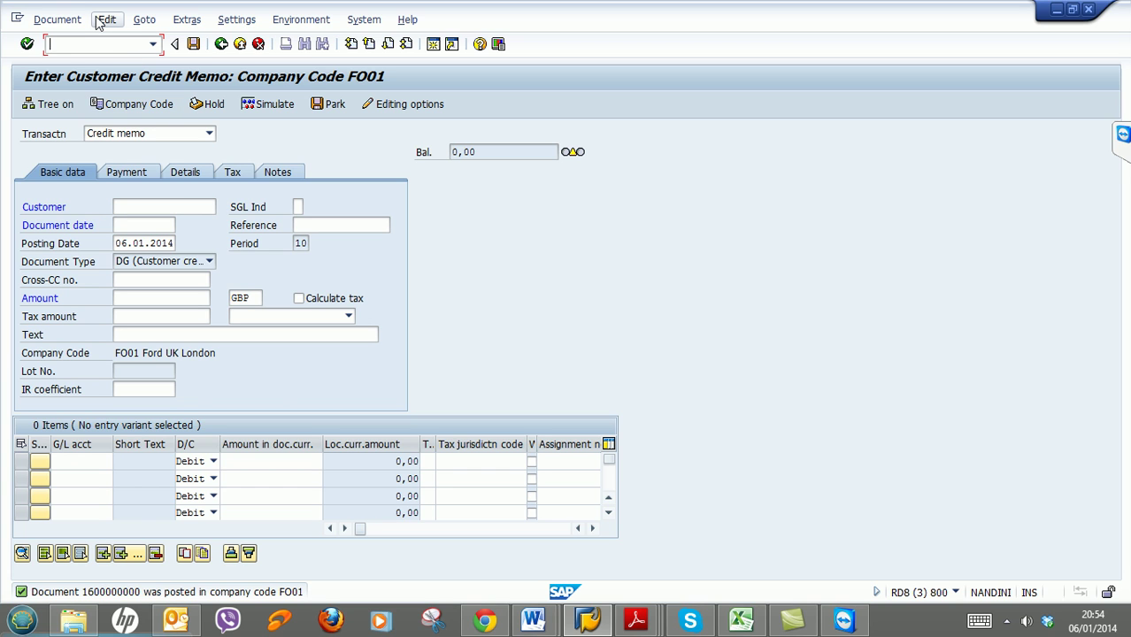
key("Return")
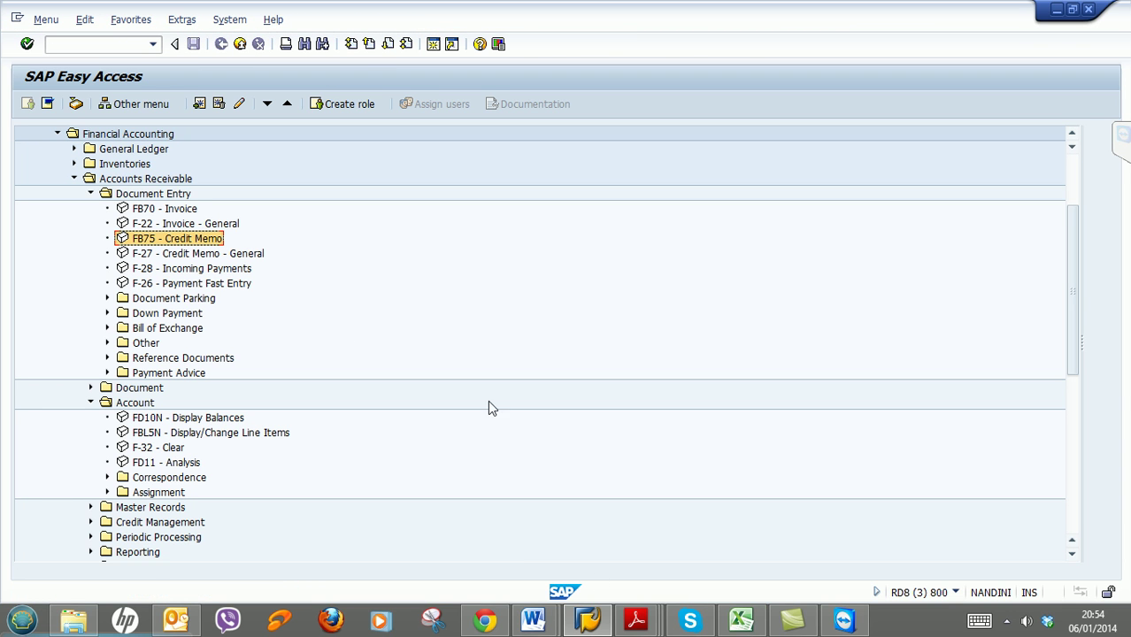
Run the FBL5N customer line item display for A1 Motors UK in company code FO01, open items at 06.01.2014.
left_click(211, 434)
double_click(210, 434)
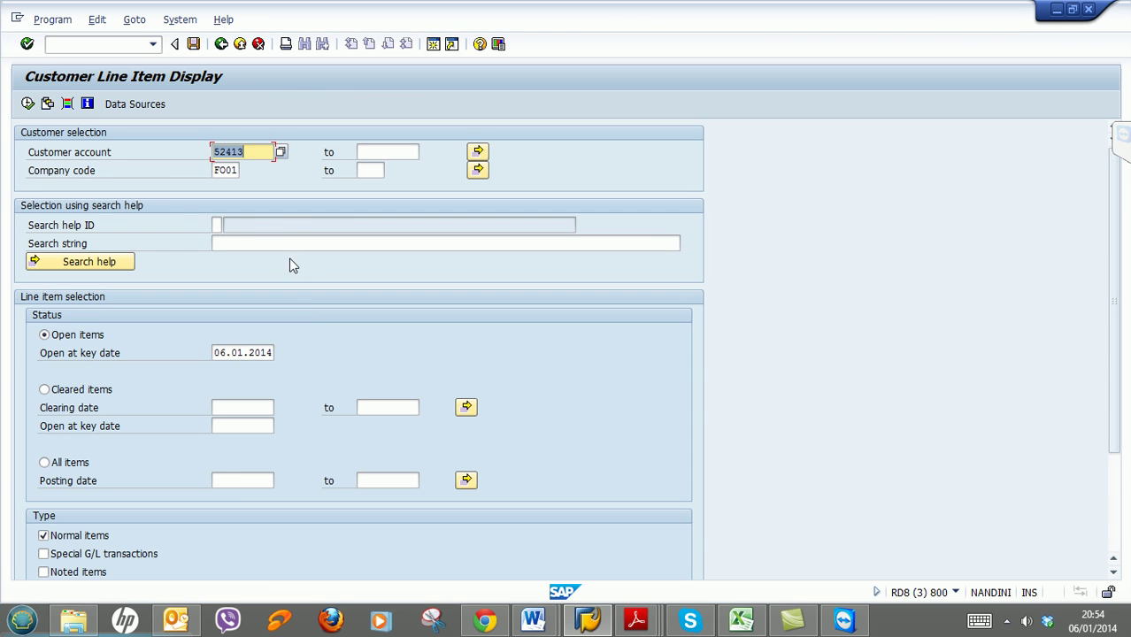
left_click(27, 103)
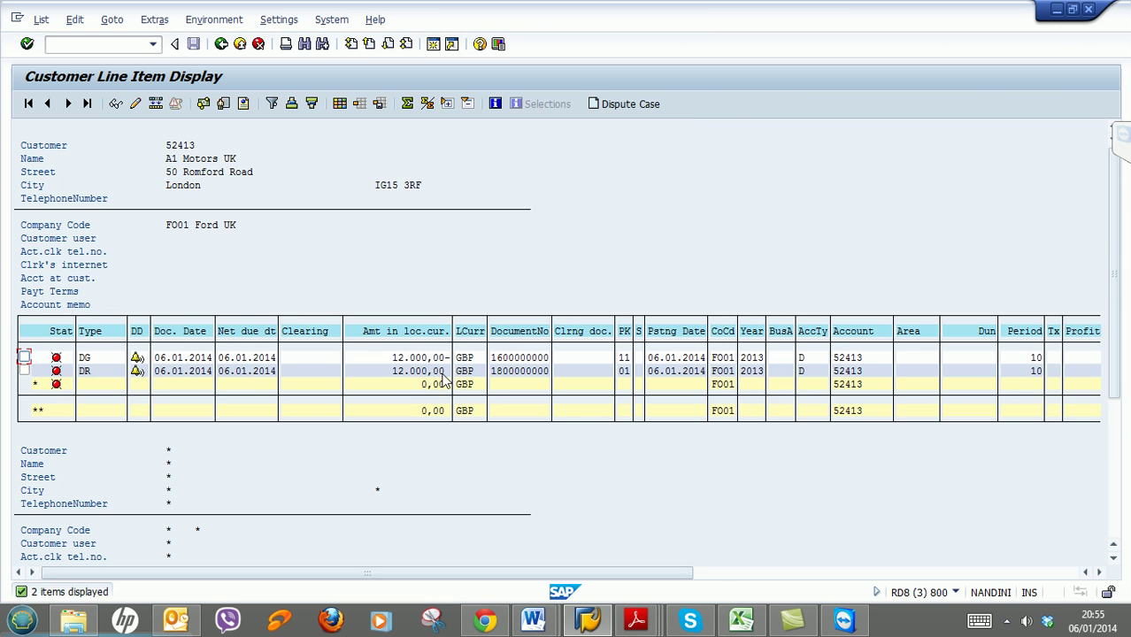
Compare the document numbers and amounts of the DG credit memo and the DR invoice in the line item list.
left_click(511, 374)
left_click(510, 362)
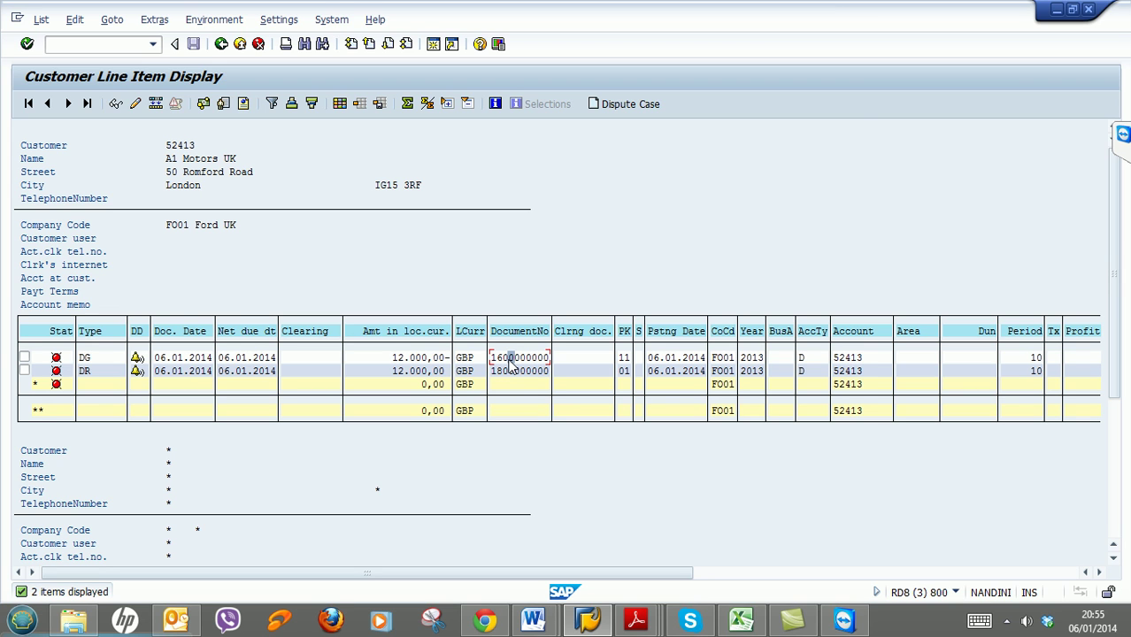
left_click(447, 373)
key("Up")
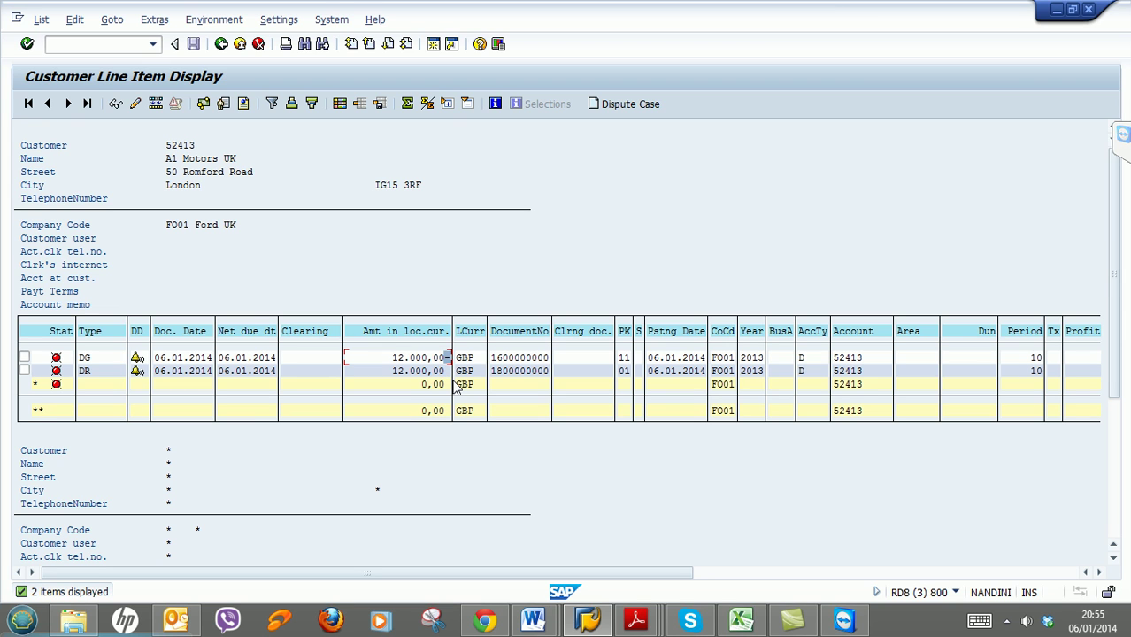
left_click(435, 372)
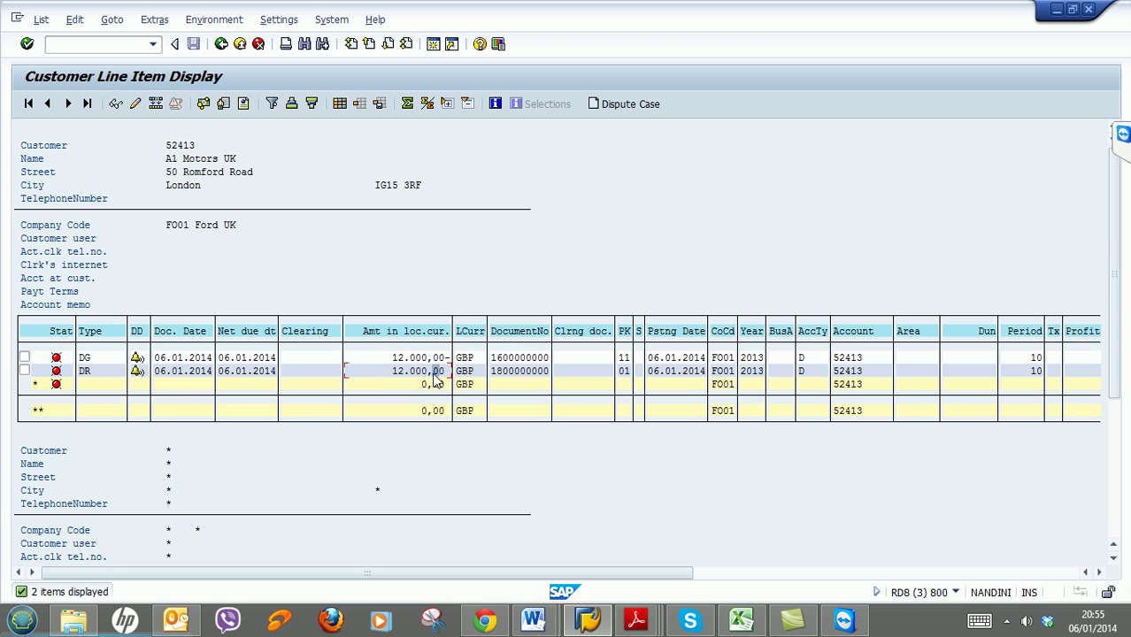
Check the credit memo amount and the account total in the customer line item list, and return to SAP Easy Access.
left_click(435, 359)
left_click(433, 410)
left_click(221, 44)
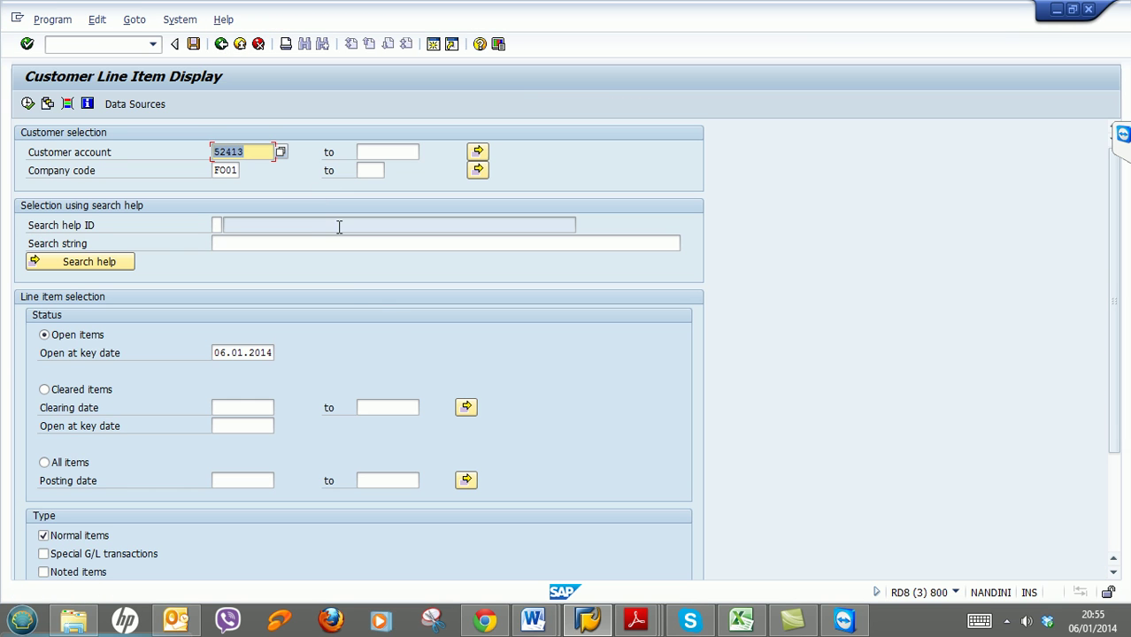
left_click(221, 44)
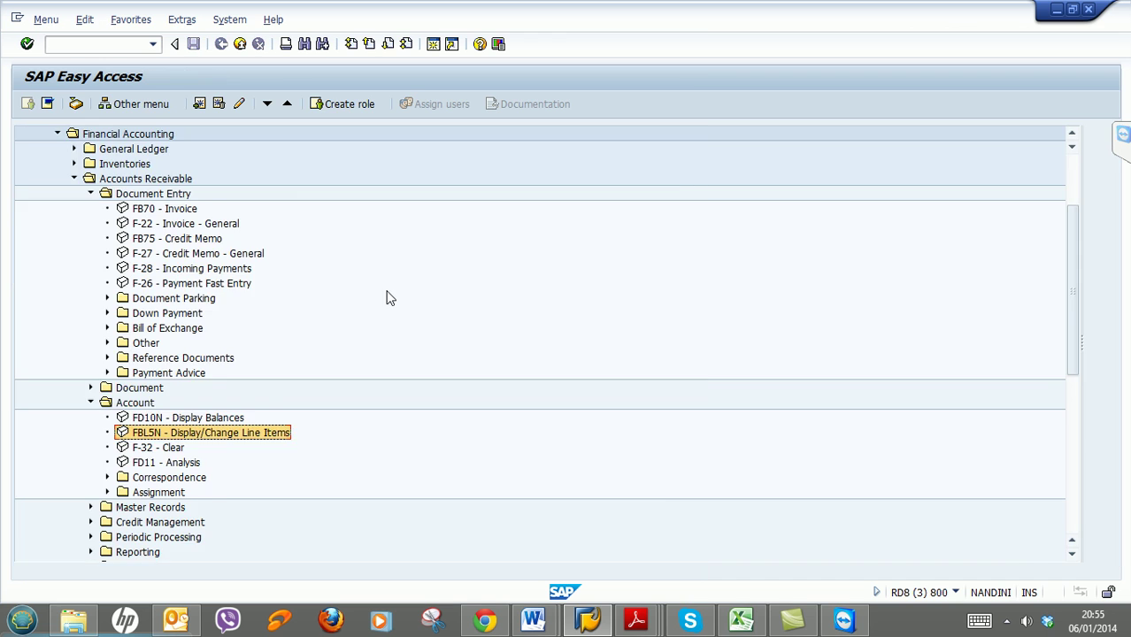
Open the FB65 vendor credit memo entry from the Accounts Payable document entry transactions.
scroll(387, 296, "down", 3)
scroll(354, 407, "down", 1)
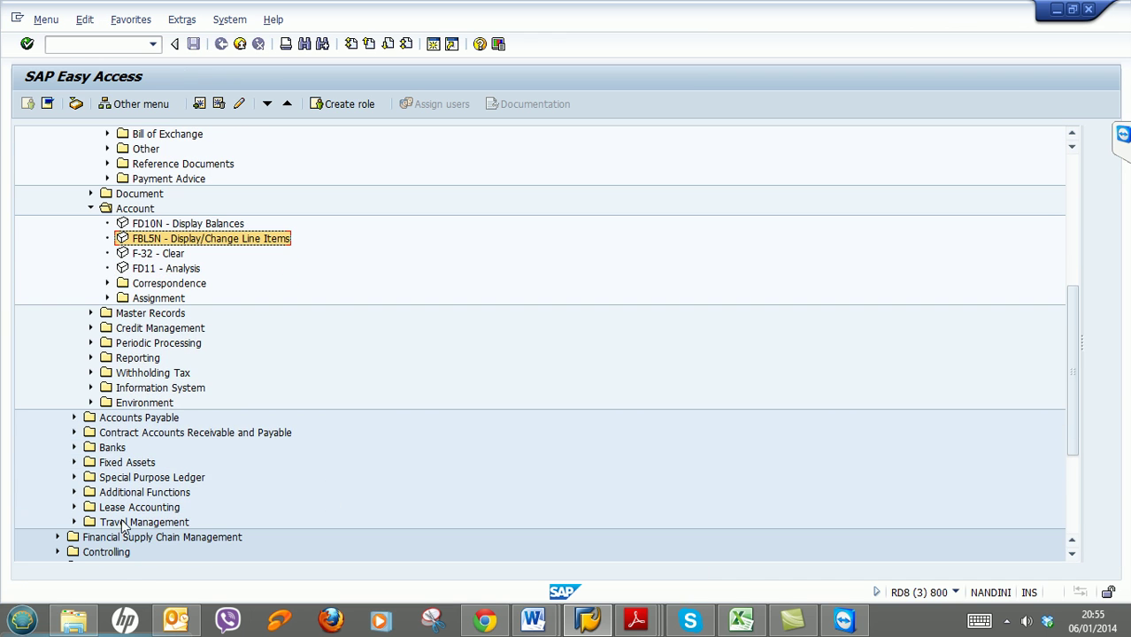
left_click(75, 419)
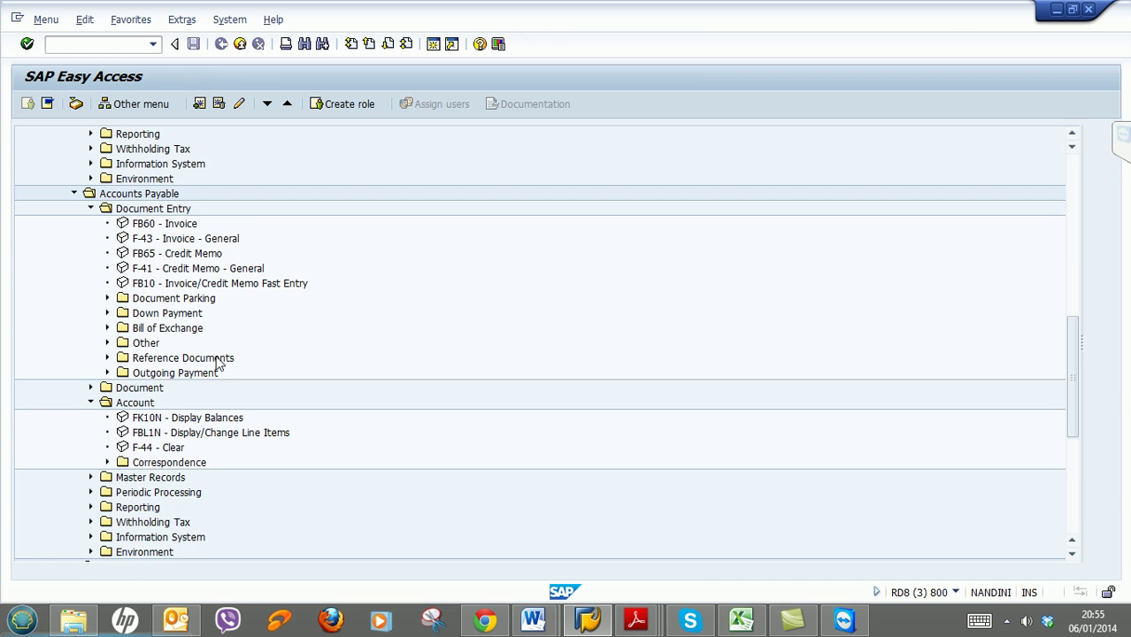
scroll(221, 361, "down", 1)
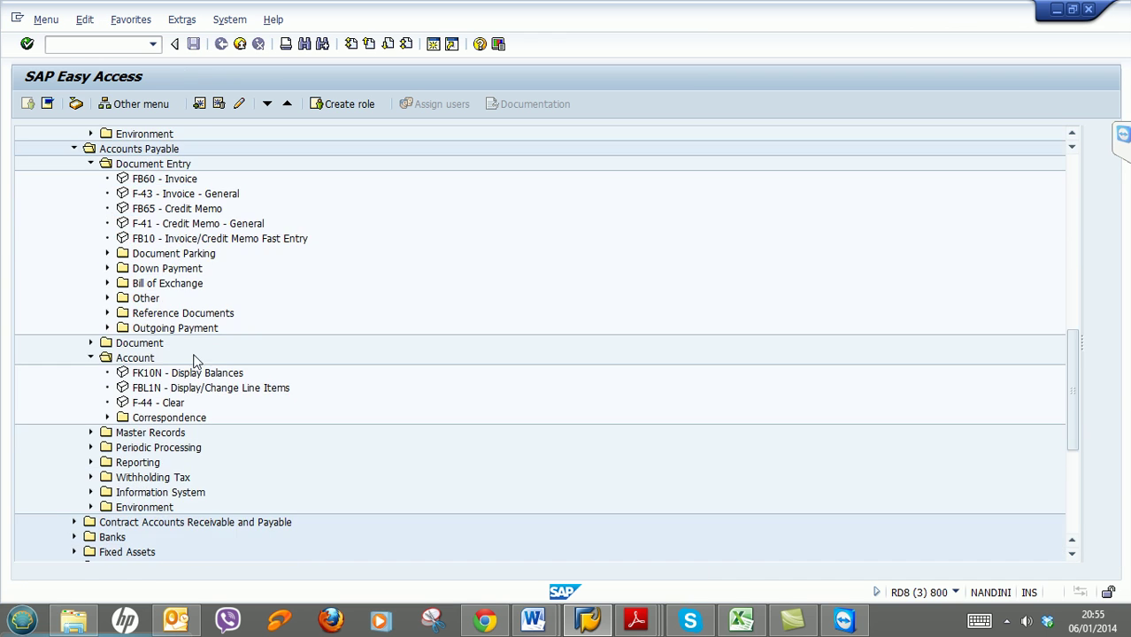
left_click(166, 213)
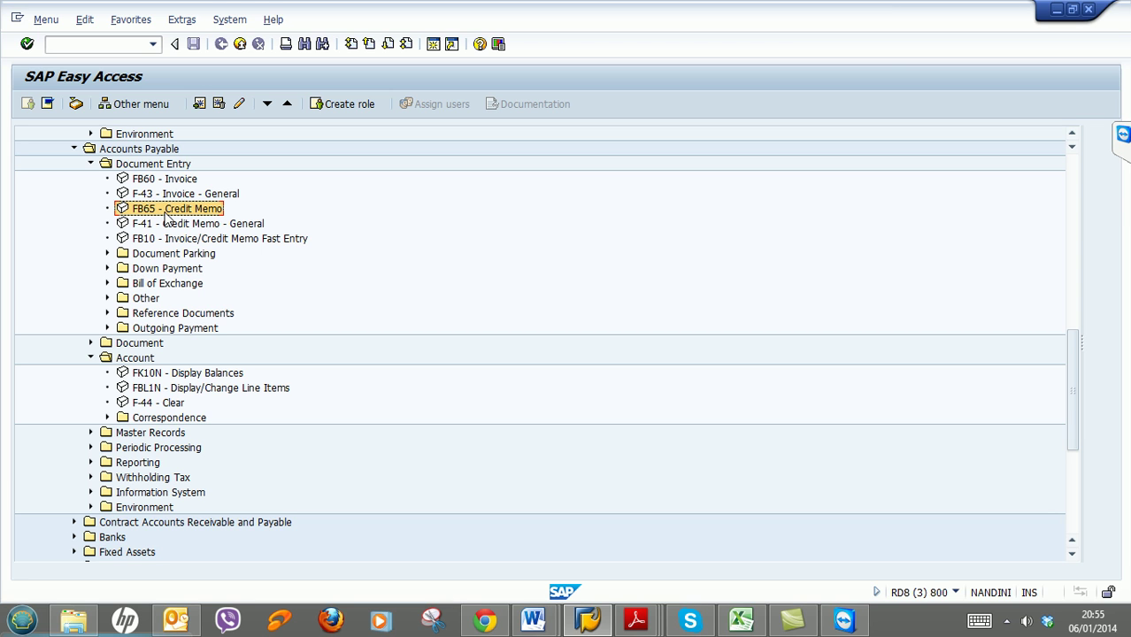
double_click(165, 210)
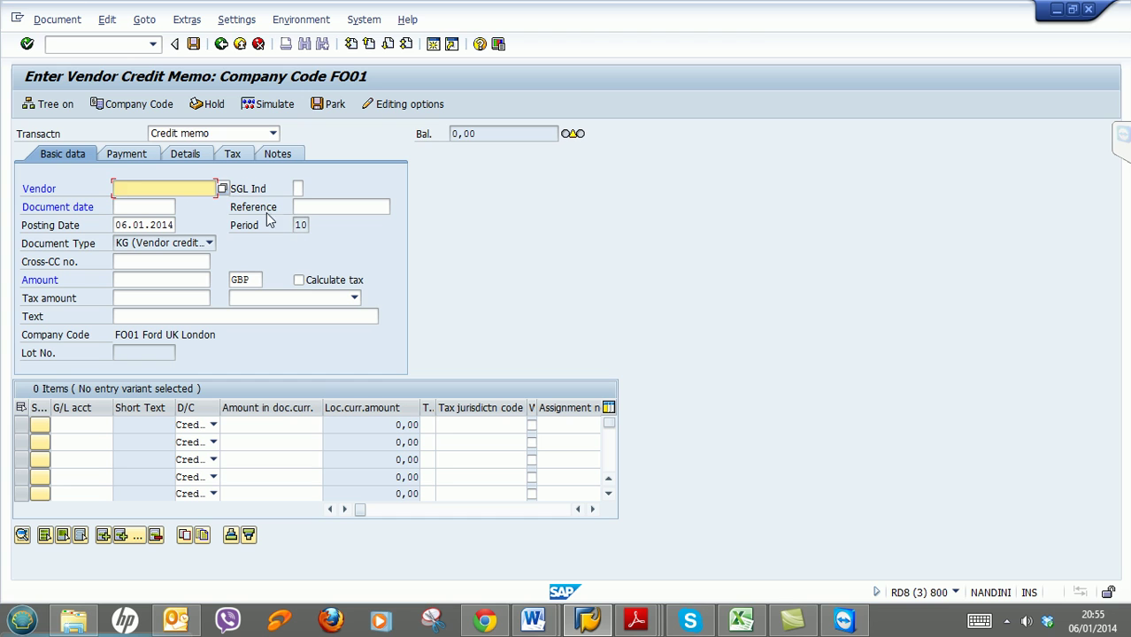
Look up the vendors in company code FO01, choose Morrisons UK Ltd, and set the document date to 06.01.2014.
left_click(223, 189)
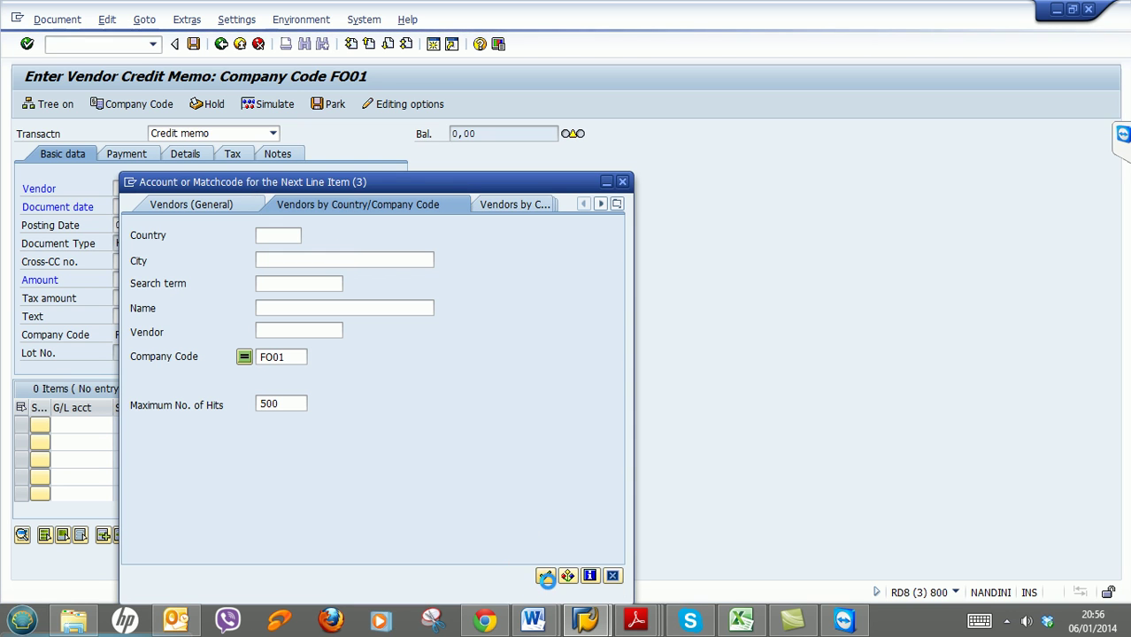
left_click(543, 574)
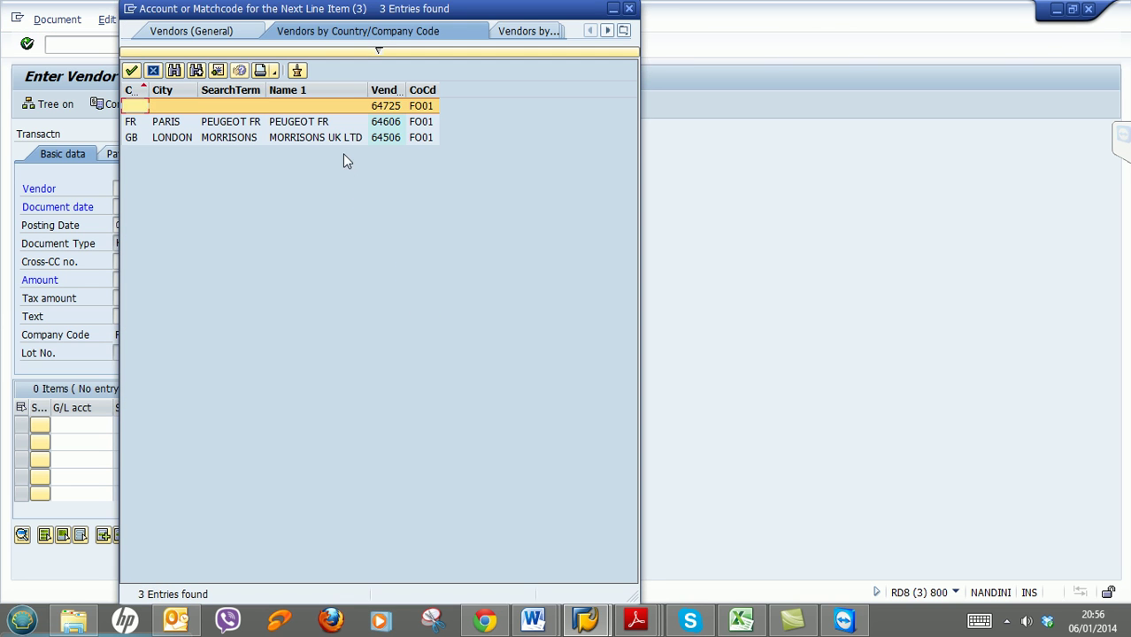
double_click(330, 137)
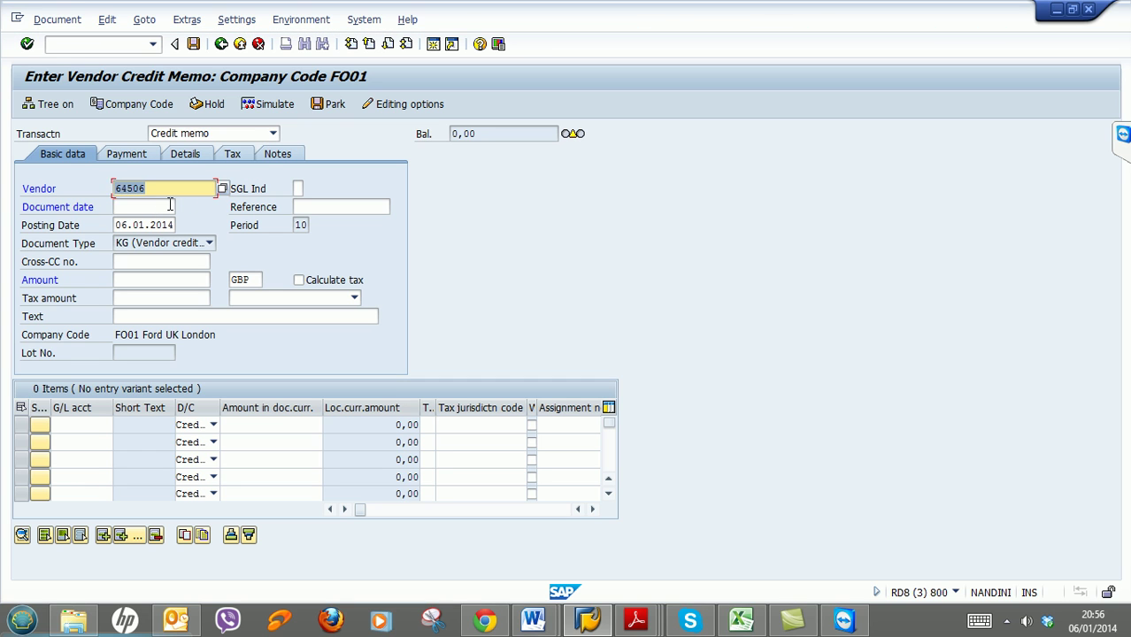
left_click(170, 206)
type("06")
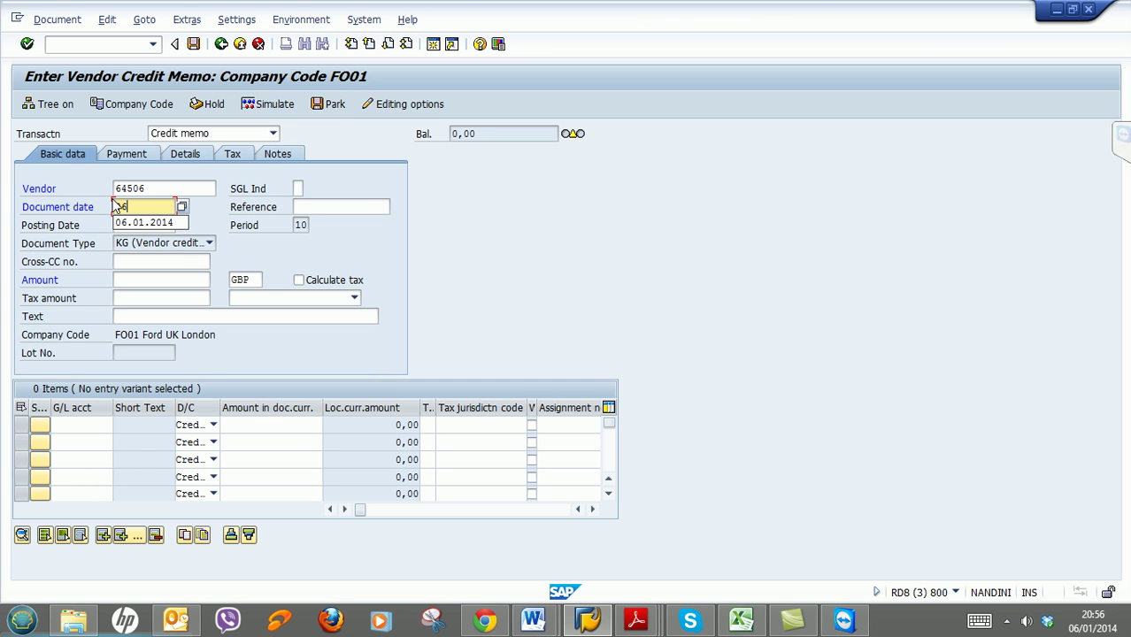
type(".01.2014")
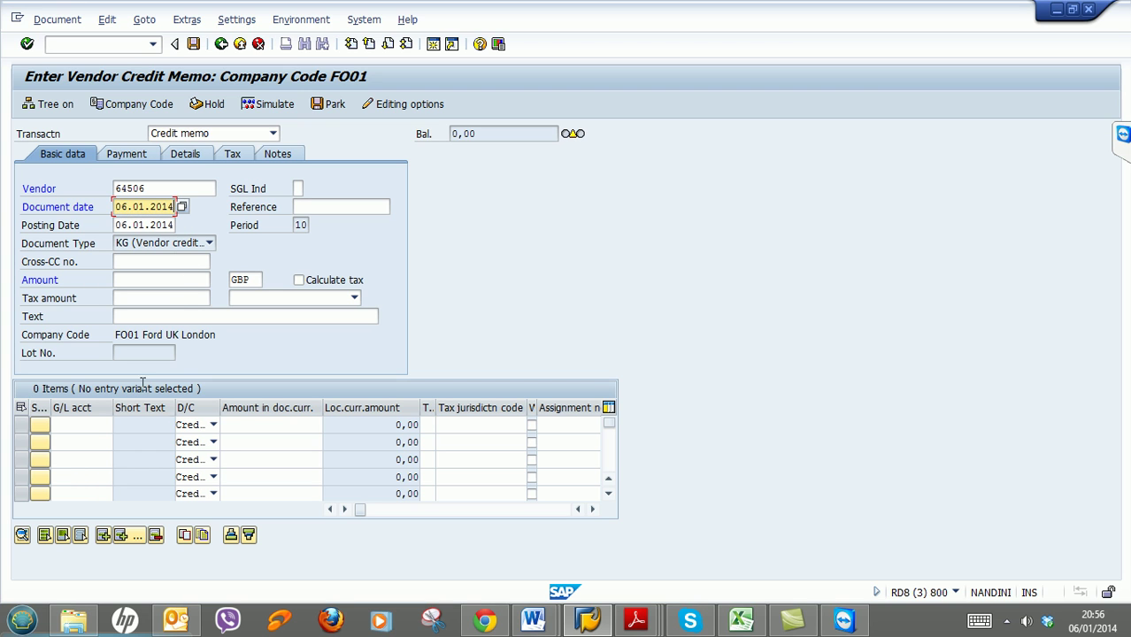
Enter 10.000,00 GBP as the credit memo amount and on a line item for G/L account 5000.
left_click(79, 425)
type("5000")
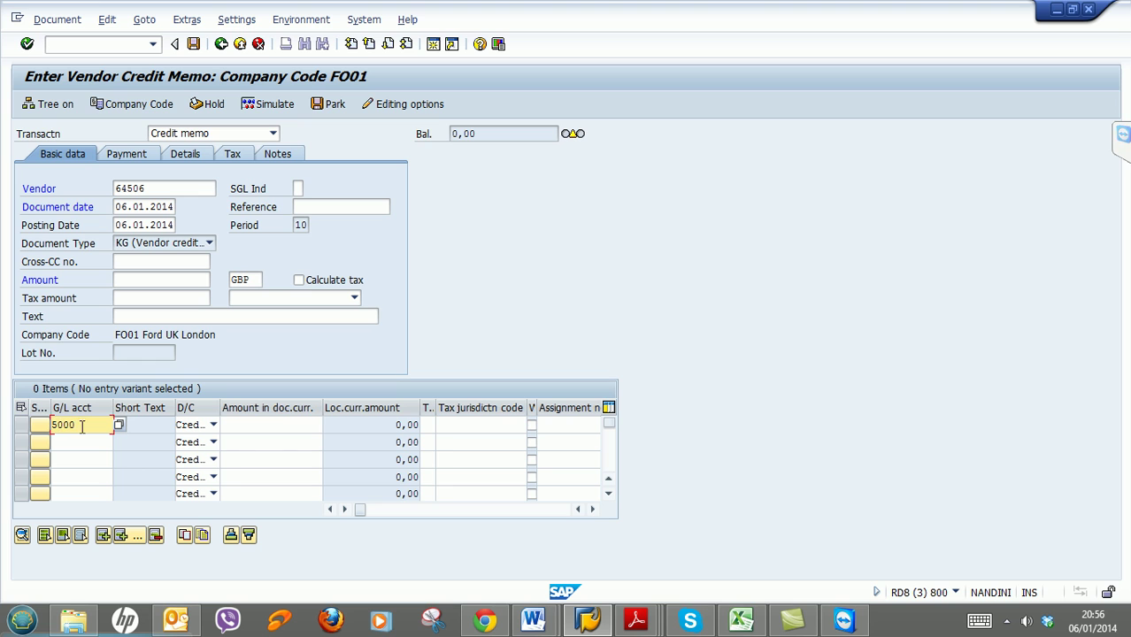
left_click(277, 427)
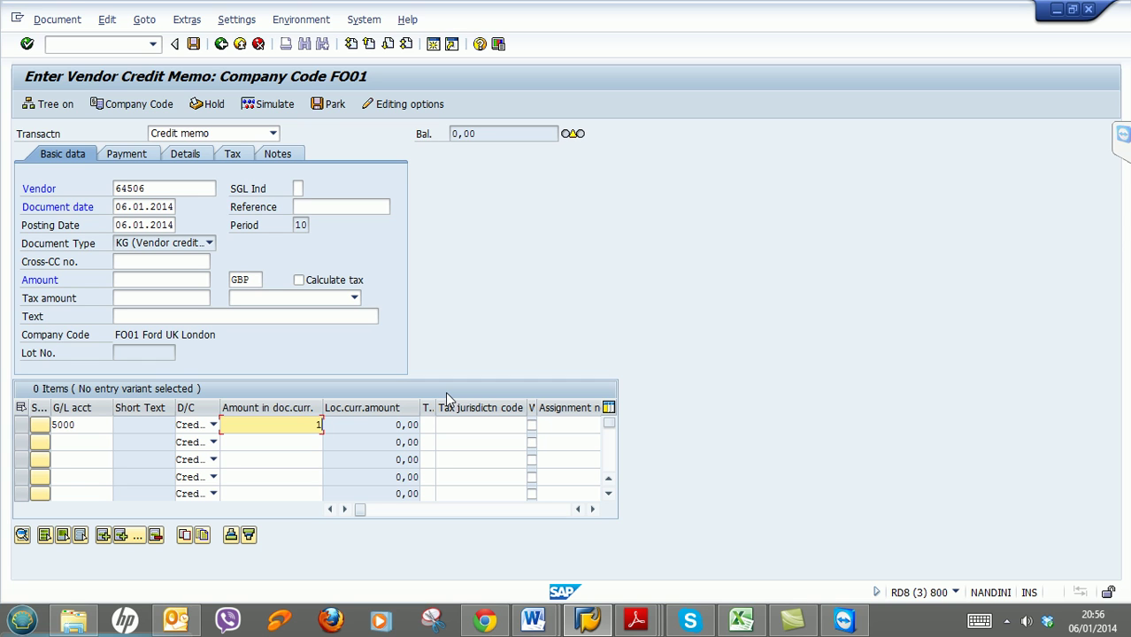
type("10000")
key("Return")
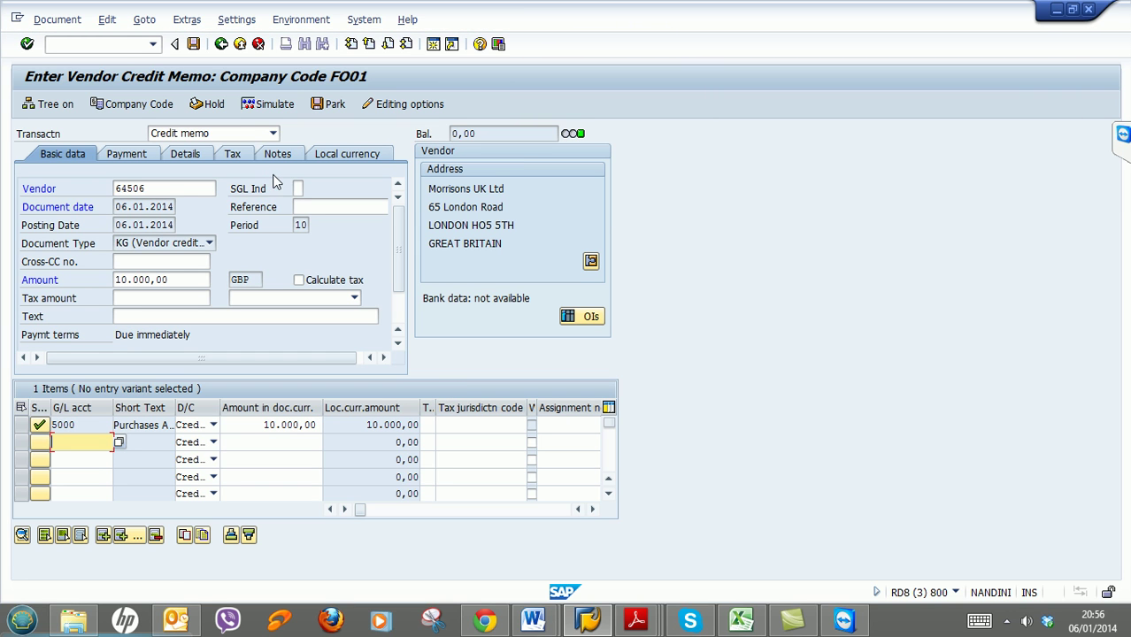
Simulate and post the vendor credit memo, and check the KG number range in the TFIN50 PDF in Adobe Reader.
left_click(250, 104)
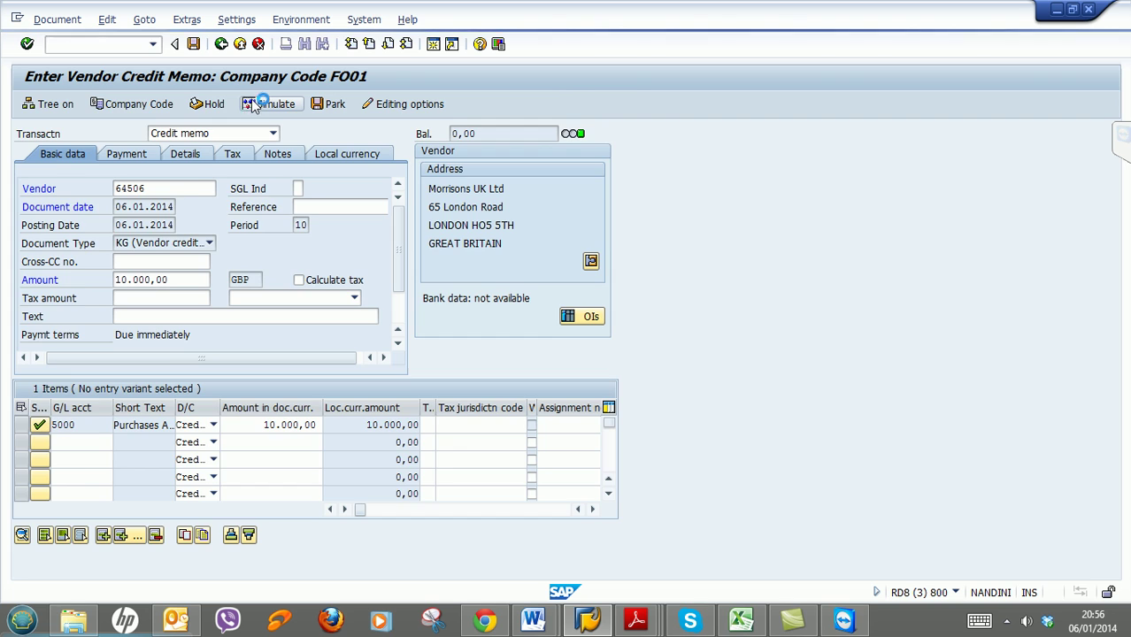
left_click(194, 44)
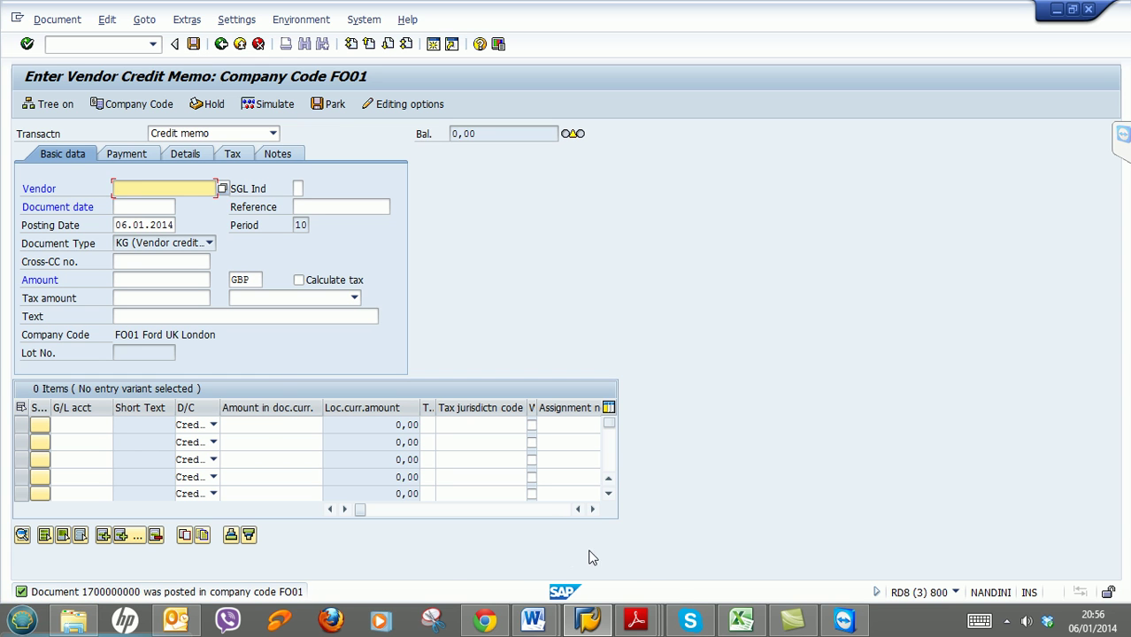
left_click(651, 621)
left_click(788, 553)
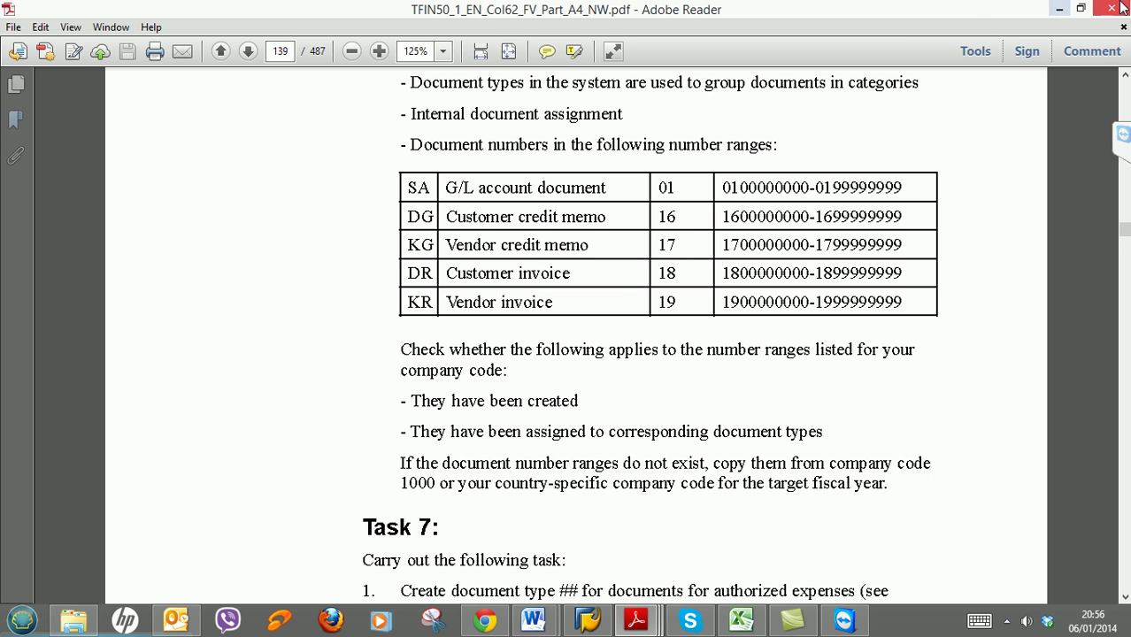
left_click(1057, 8)
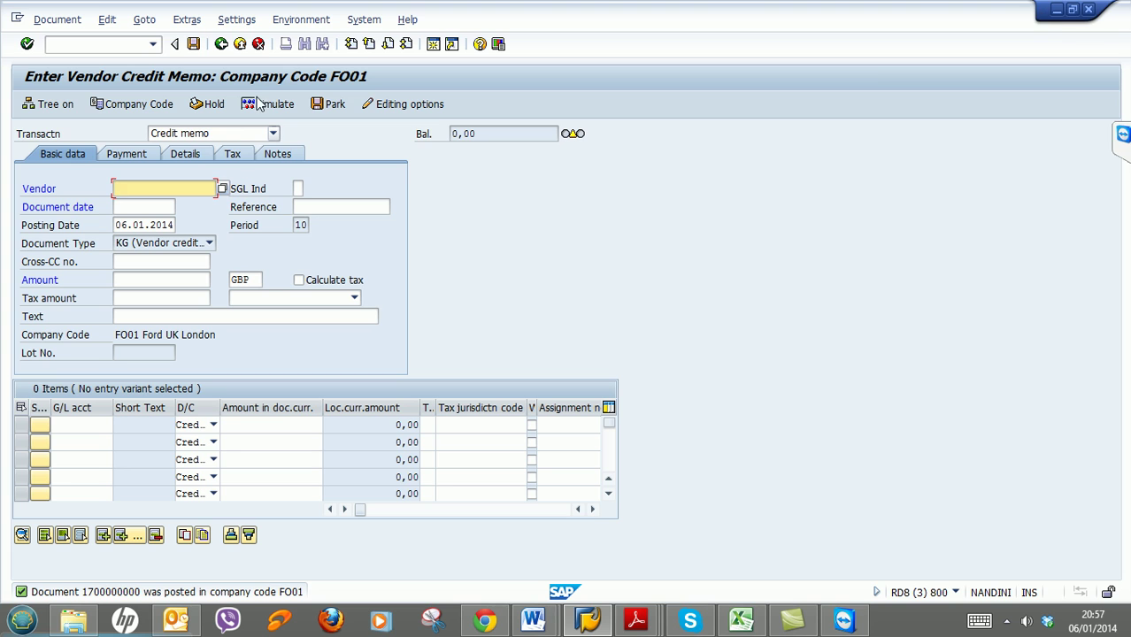
Leave the credit memo entry with /n and run the FBL1N line item display for Morrisons UK Ltd in FO01, open items at 06.01.2014.
left_click(135, 43)
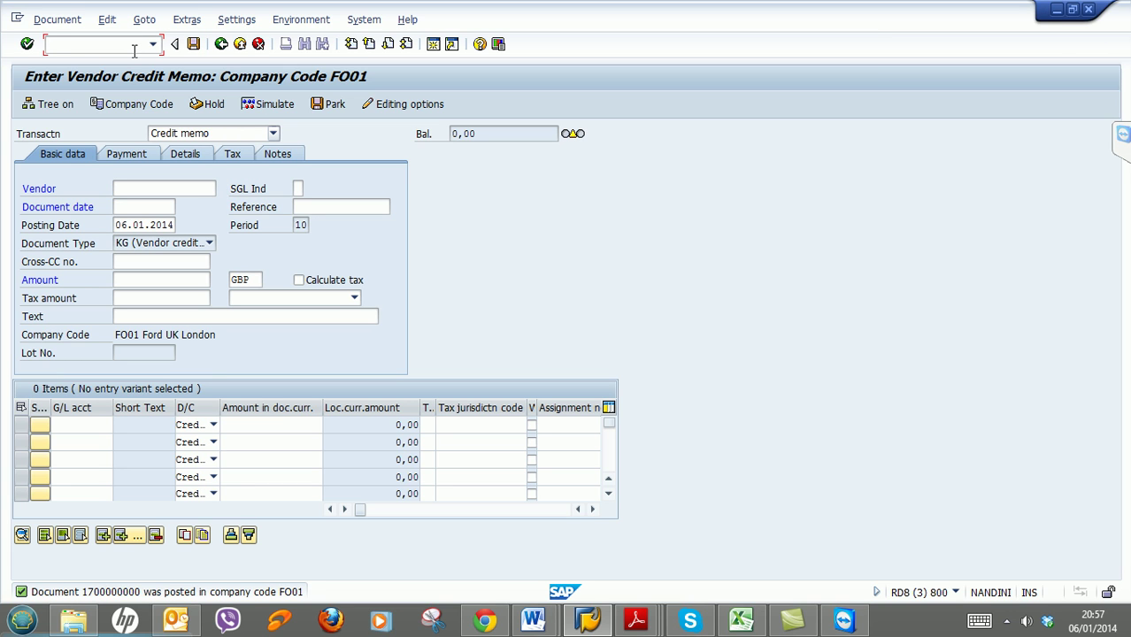
type("/n")
key("Return")
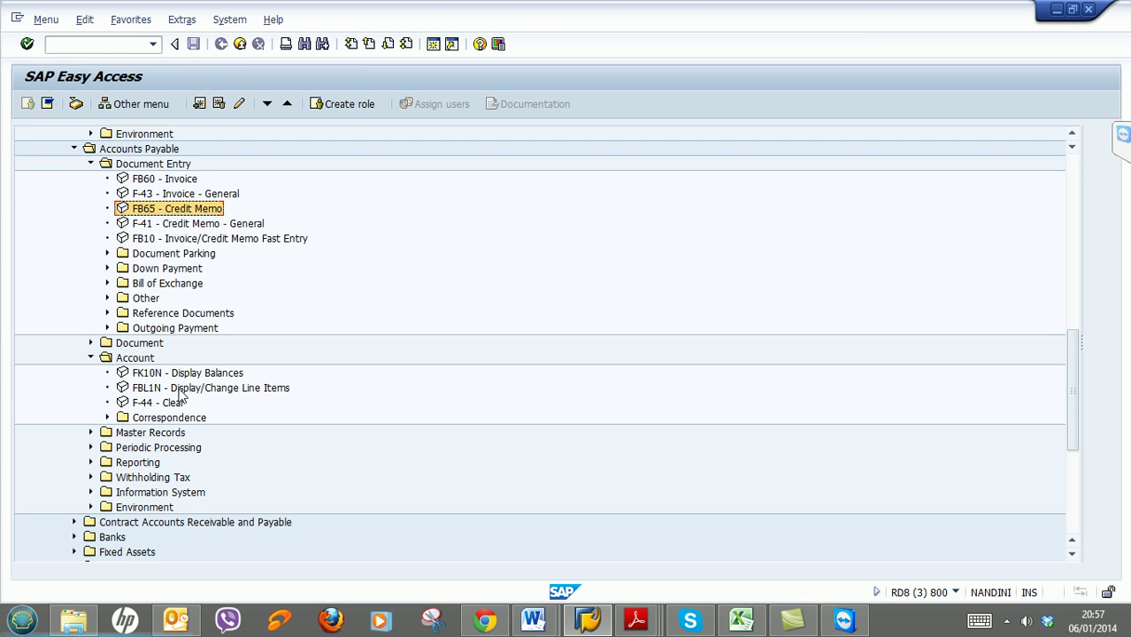
left_click(180, 391)
double_click(193, 390)
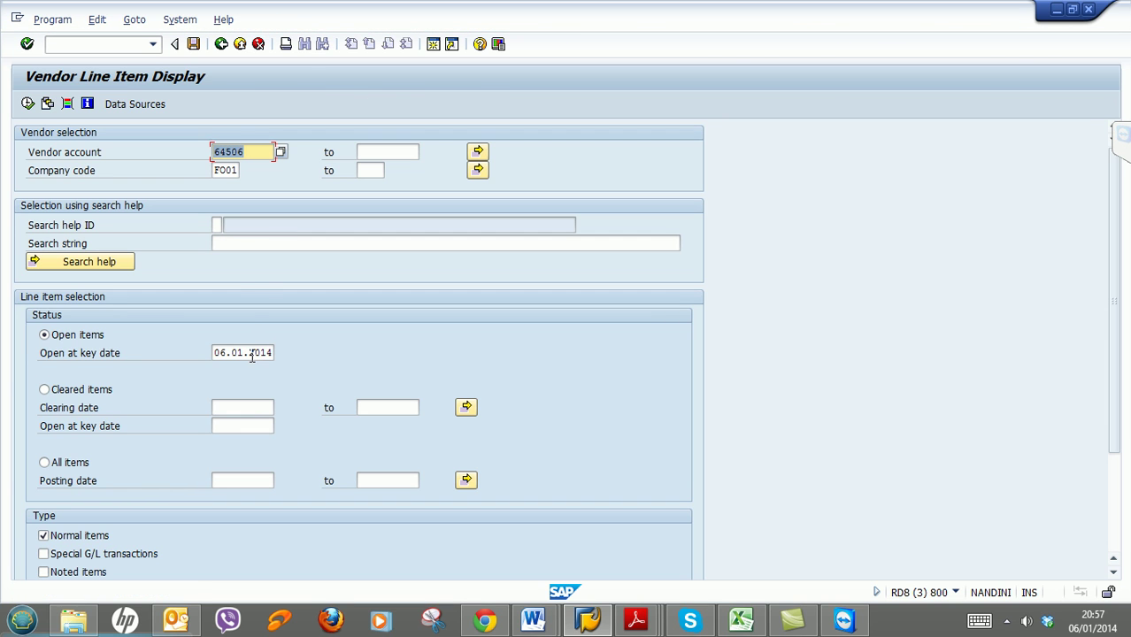
left_click(28, 103)
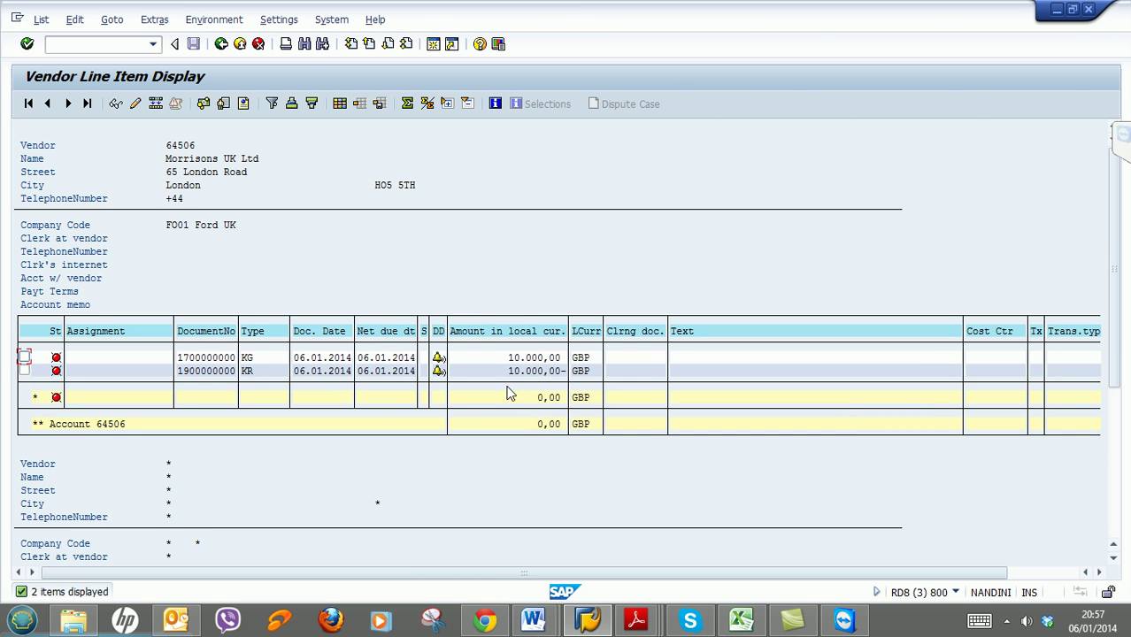
Compare the KR invoice and KG credit memo amounts in the vendor line item list, and return to SAP Easy Access.
left_click(521, 373)
left_click(539, 362)
left_click(553, 360)
left_click(225, 46)
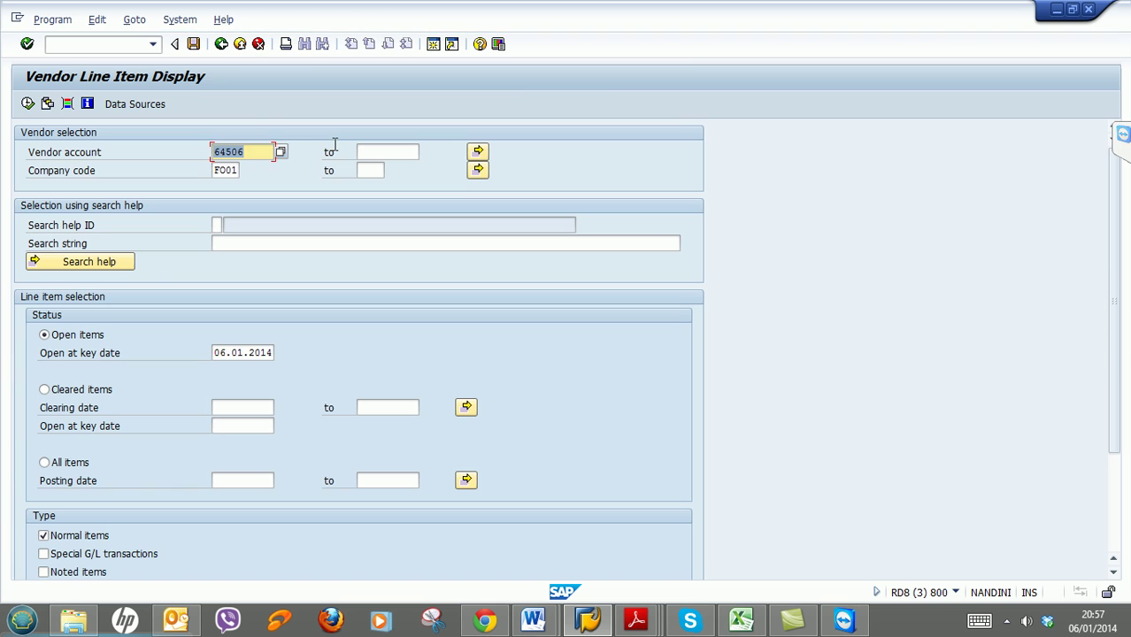
left_click(220, 44)
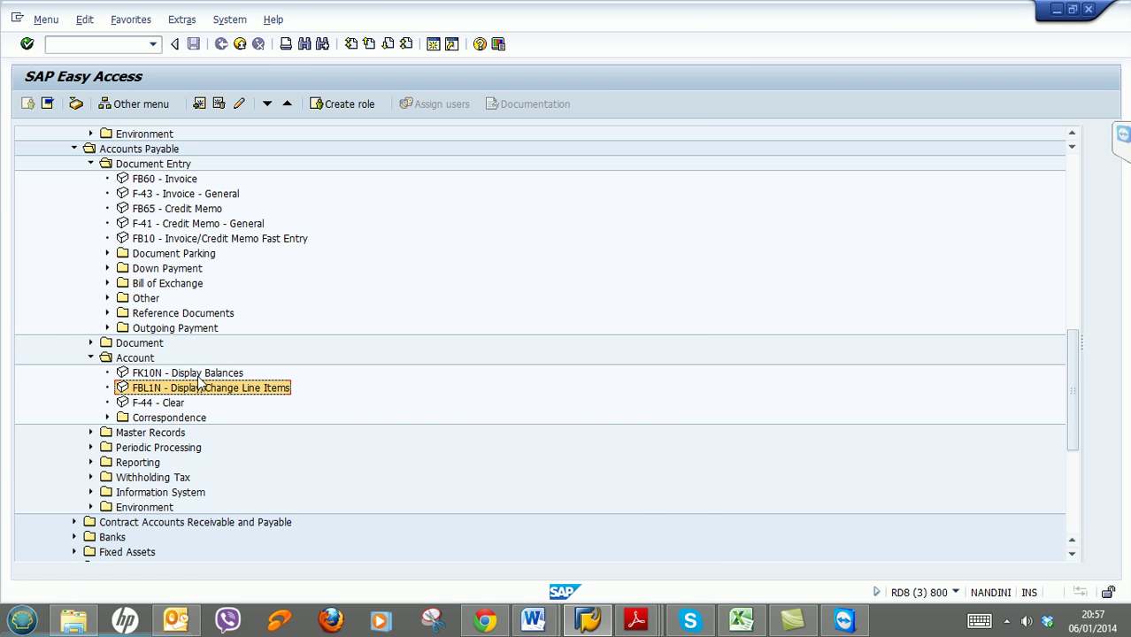
Run the FK10N balance display for Morrisons UK Ltd in FO01, fiscal year 2013, and examine the period 10 debit and credit.
double_click(198, 374)
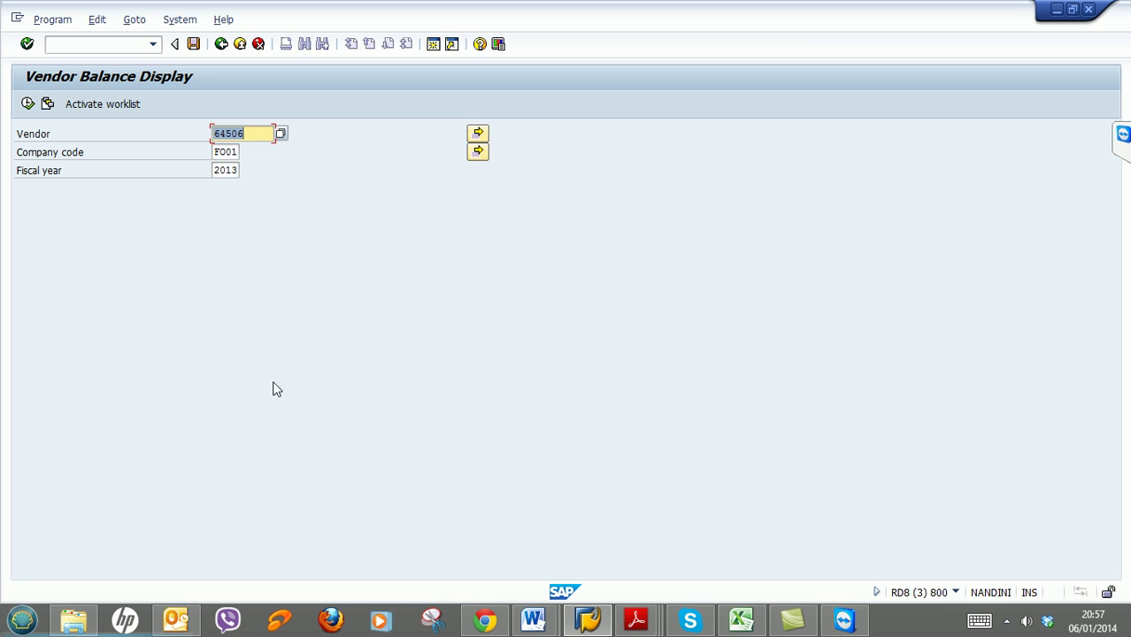
left_click(27, 104)
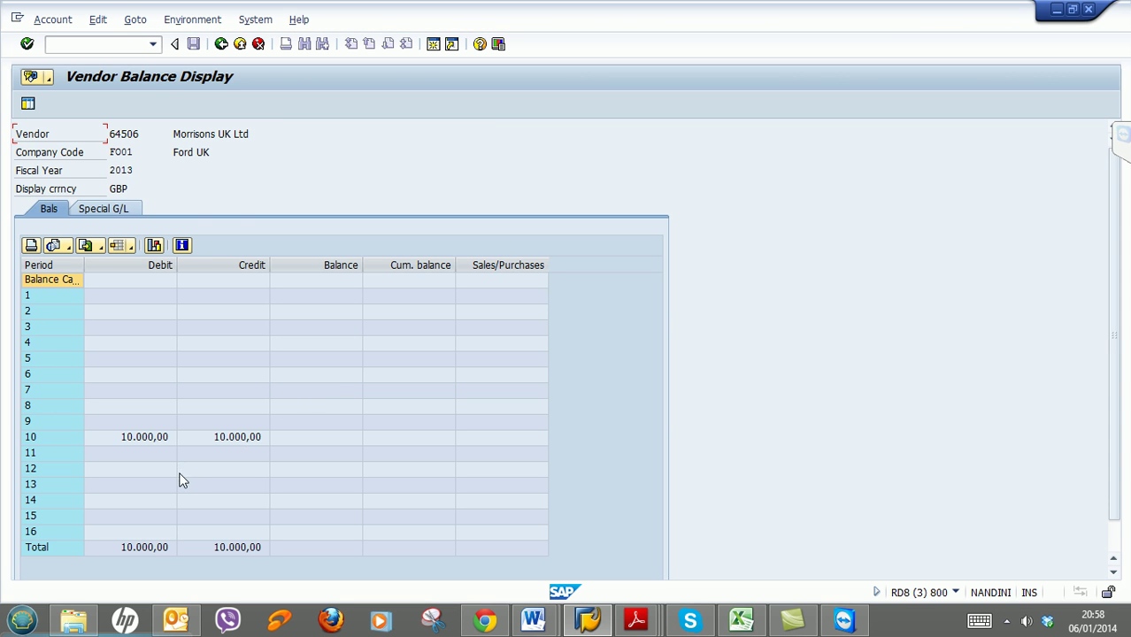
left_click(146, 444)
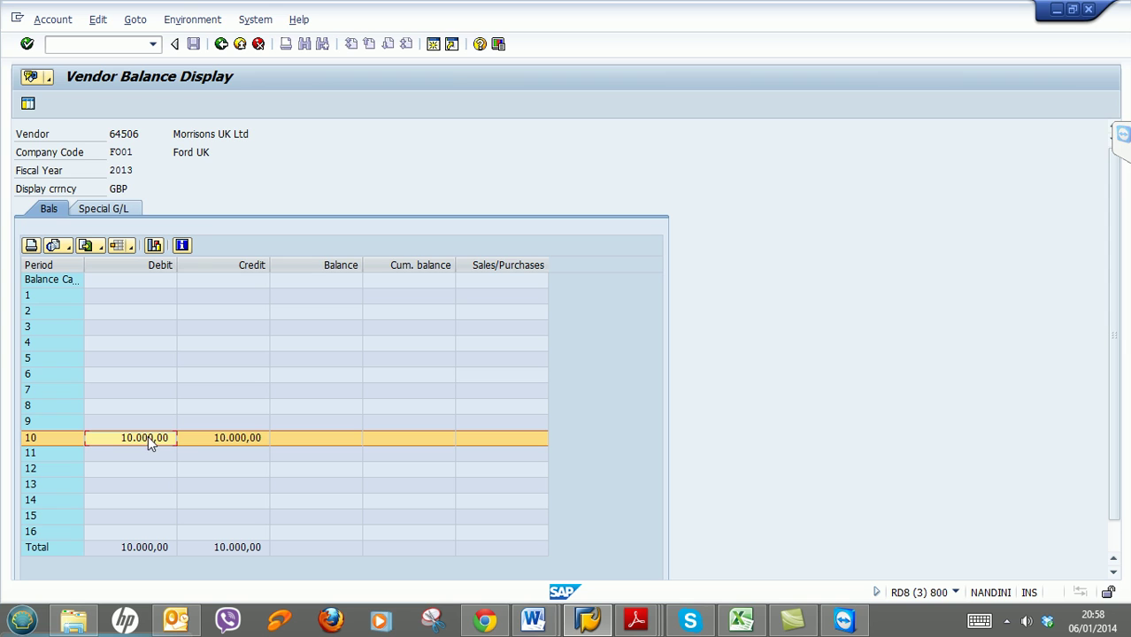
left_click(247, 444)
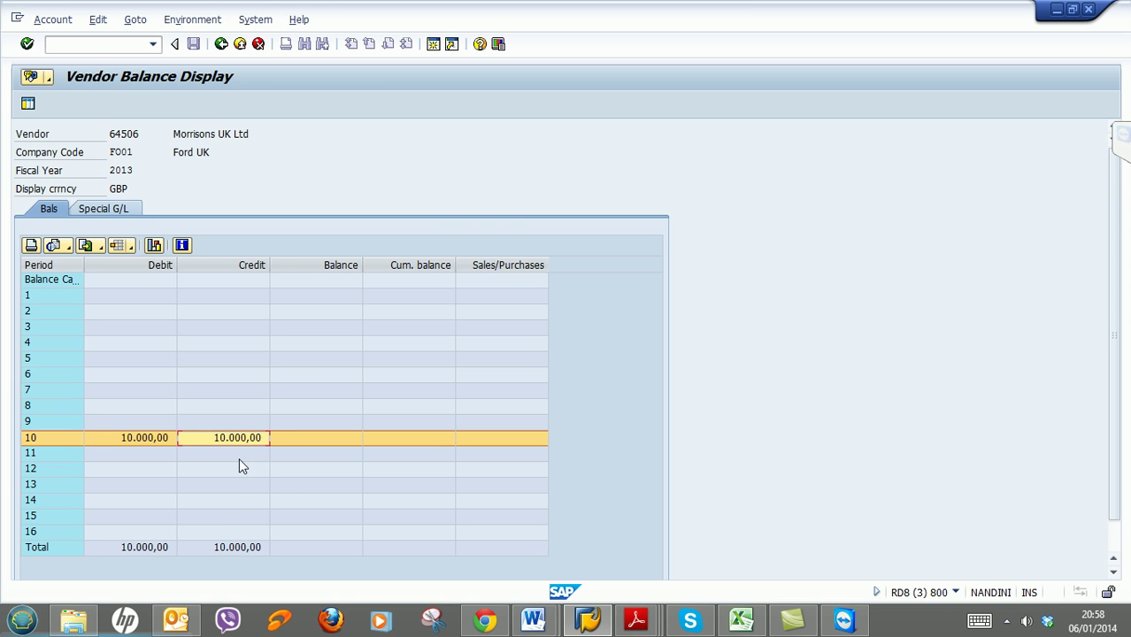
Drill down from the period 10 debit to the KG credit memo line item and display its document overview.
left_click(152, 443)
double_click(151, 445)
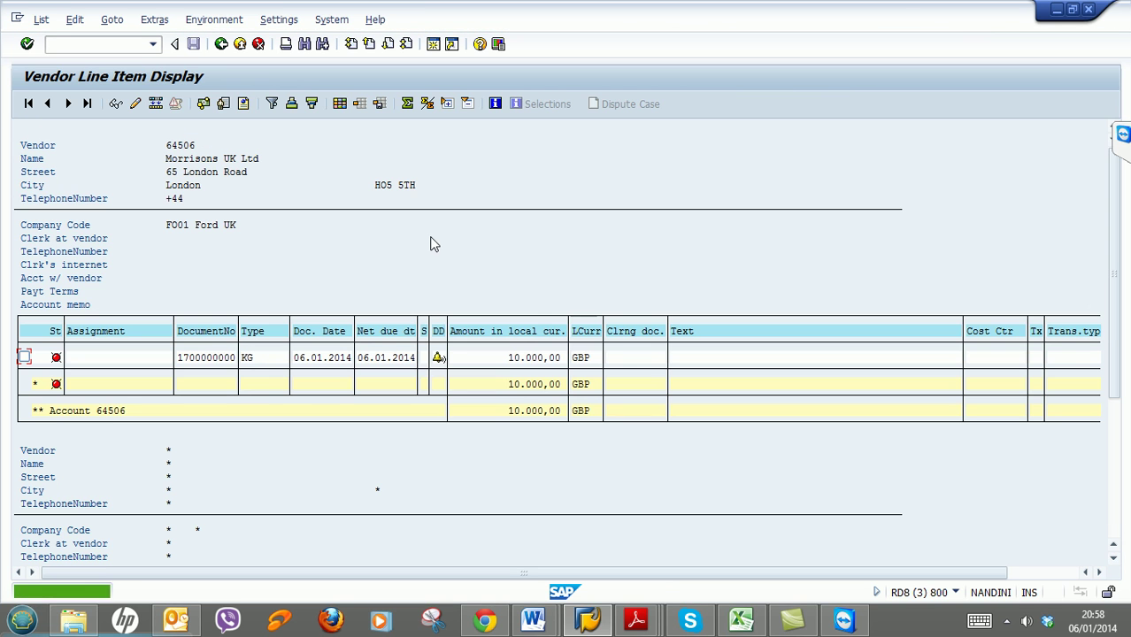
left_click(218, 359)
double_click(230, 363)
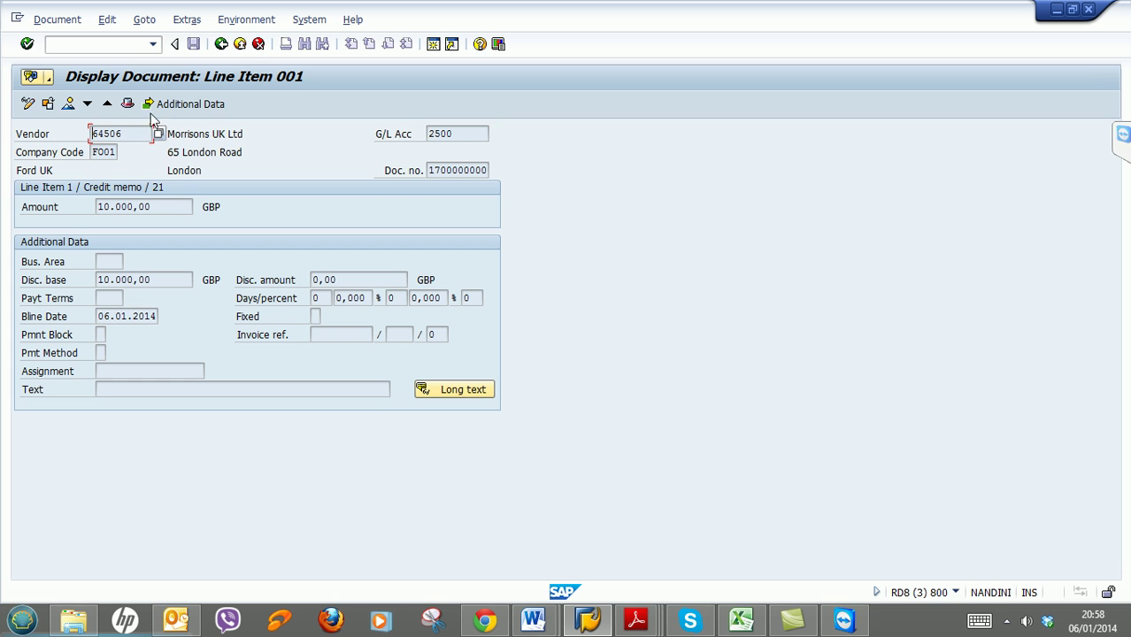
left_click(68, 104)
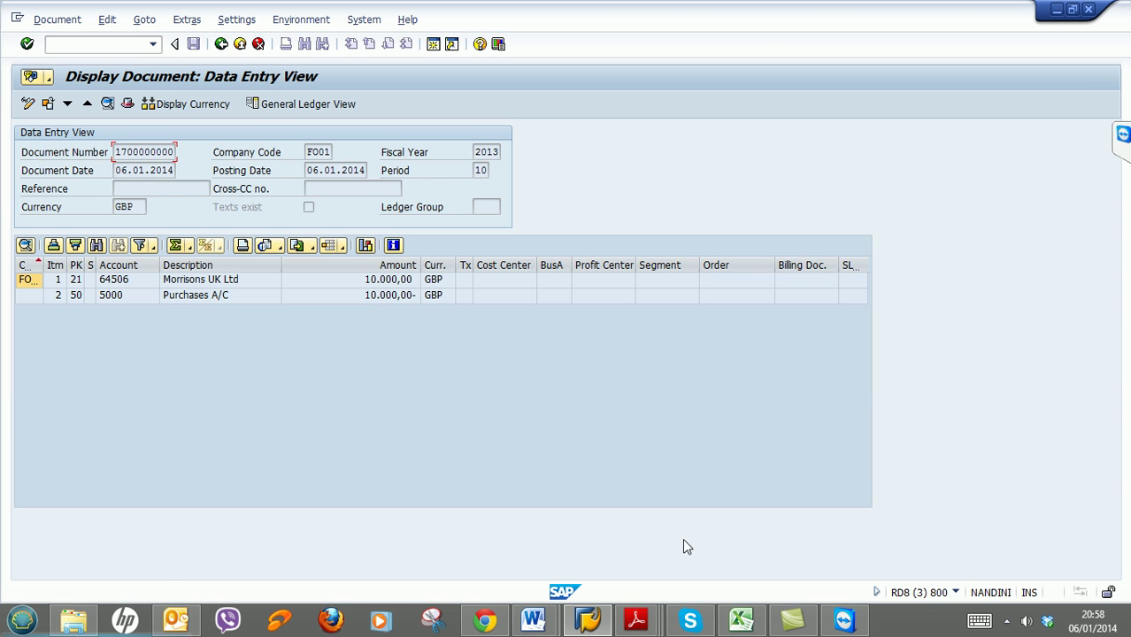
Switch to the TFIN50 PDF in Adobe Reader and find the Document Structure page listing the fields that uniquely identify a document.
mouse_move(636, 620)
left_click(817, 531)
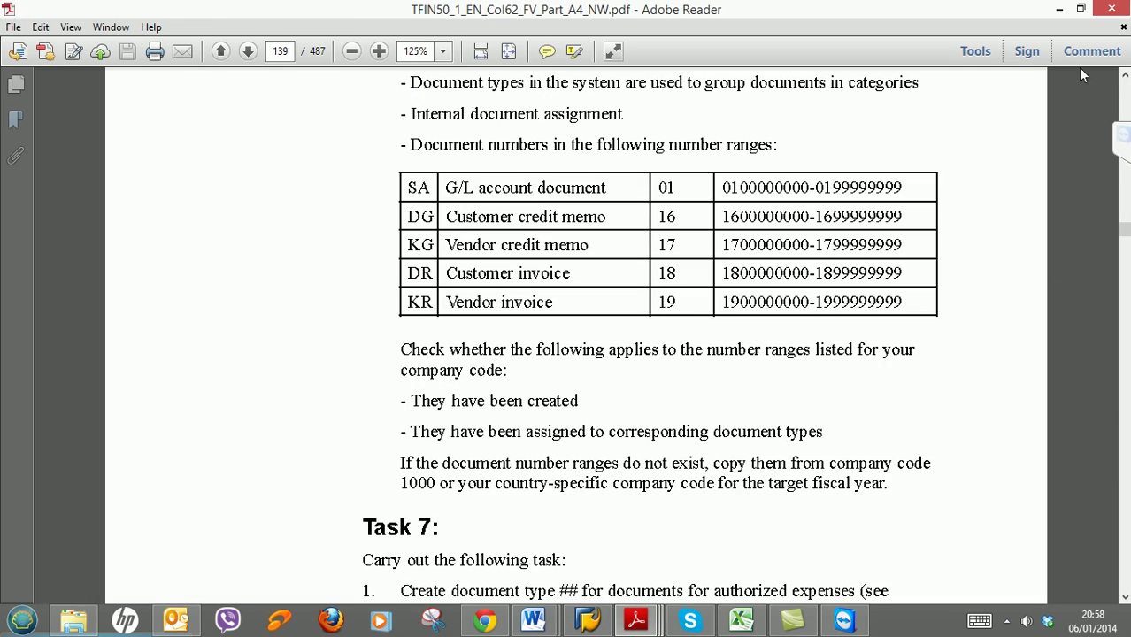
left_click(1125, 101)
left_click(1124, 99)
left_click_drag(1124, 105, 1124, 105)
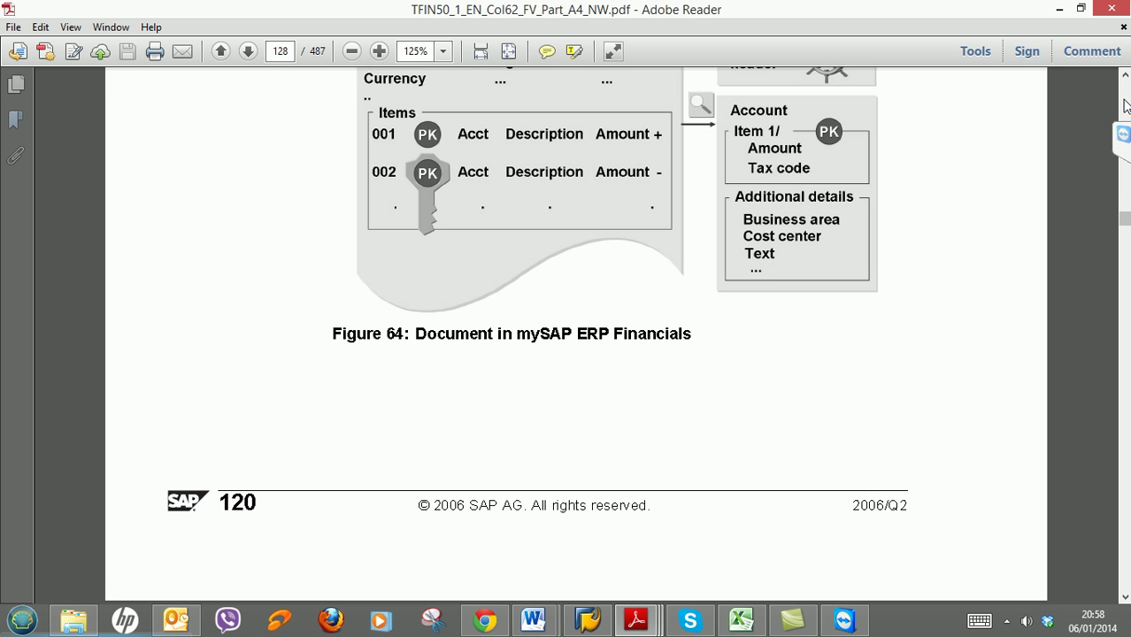
left_click(1125, 538)
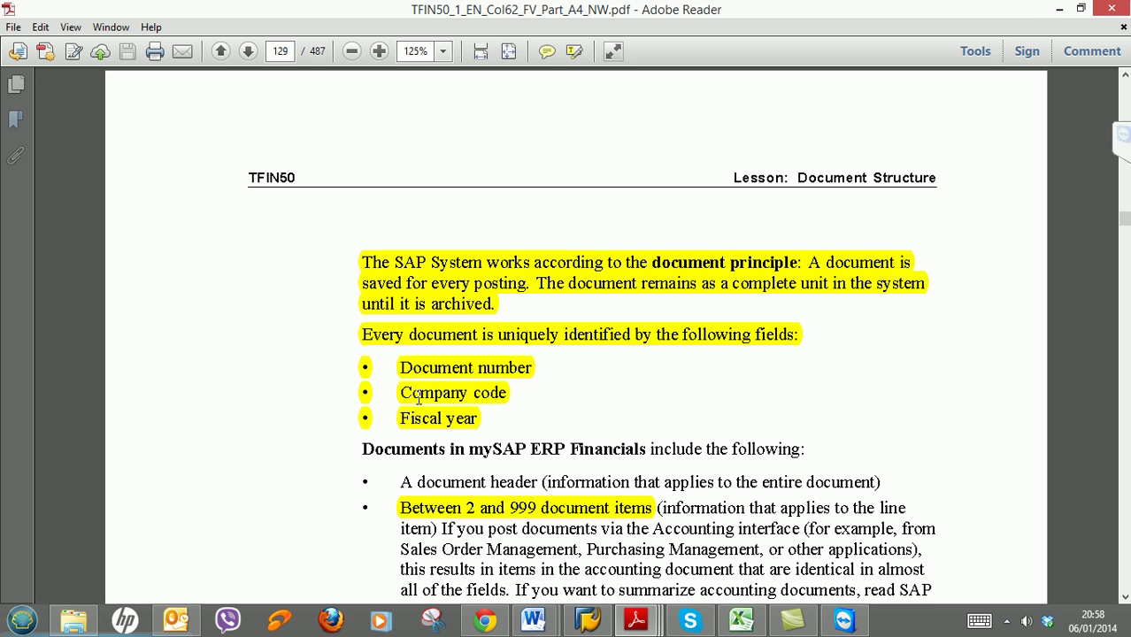
Return to the SAP document display and examine the document number, company code and fiscal year in its header.
left_click(1059, 9)
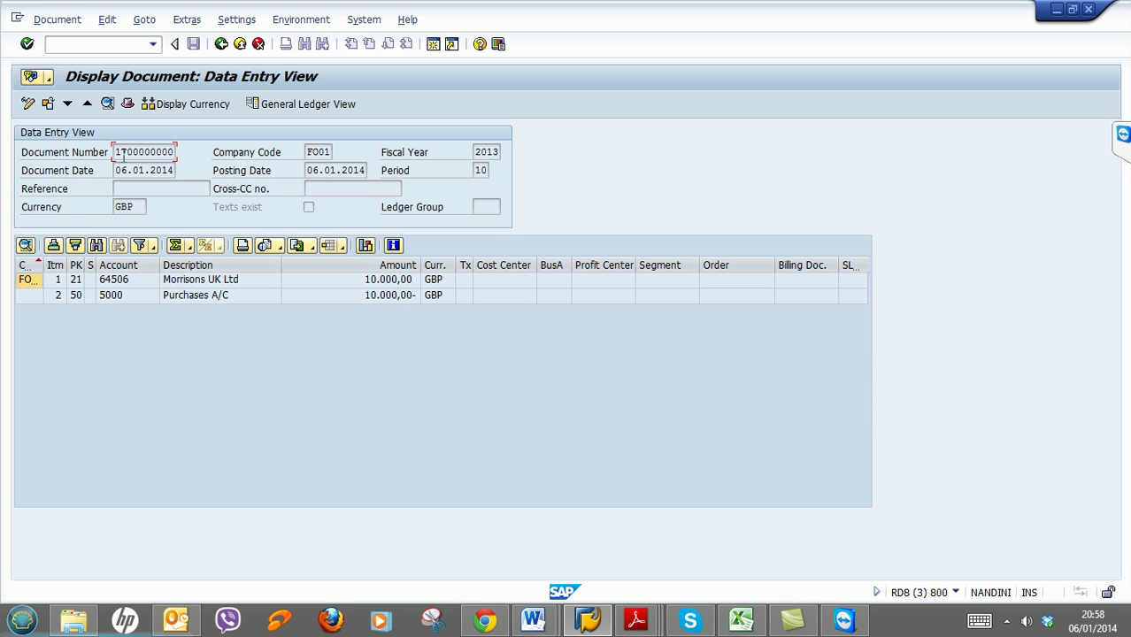
left_click_drag(120, 151, 173, 152)
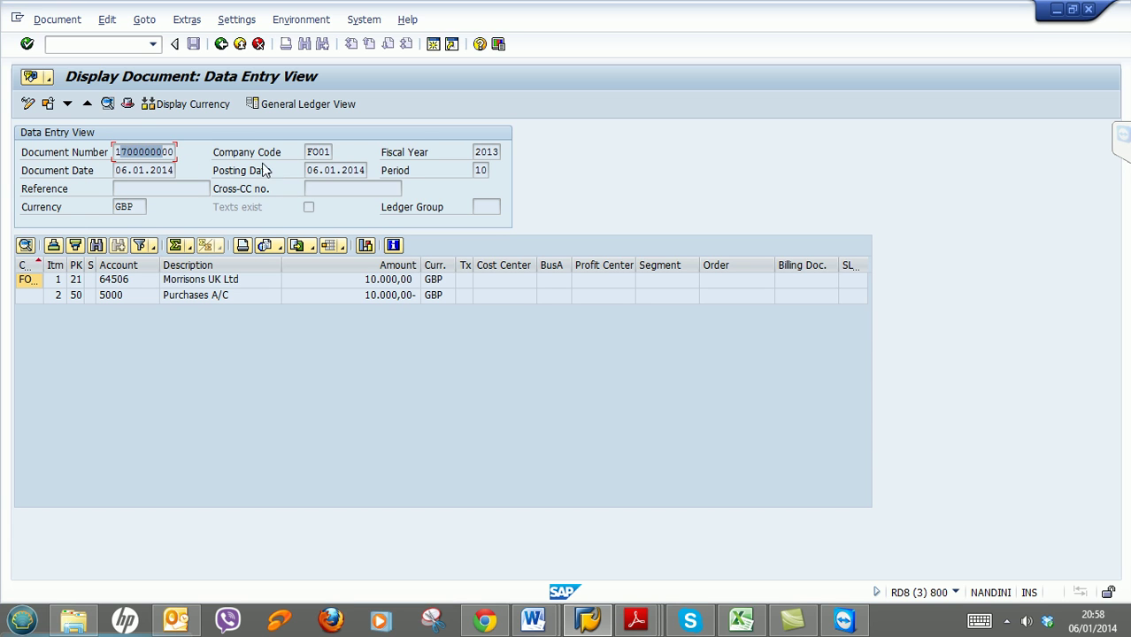
left_click_drag(312, 152, 333, 154)
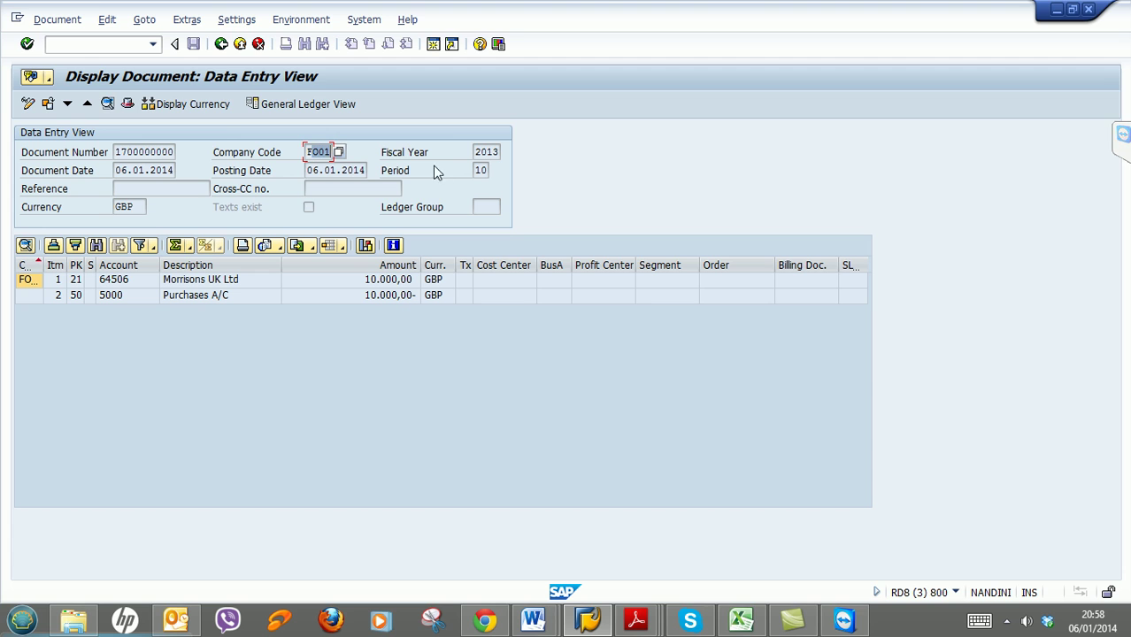
left_click(476, 152)
left_click_drag(476, 153, 526, 154)
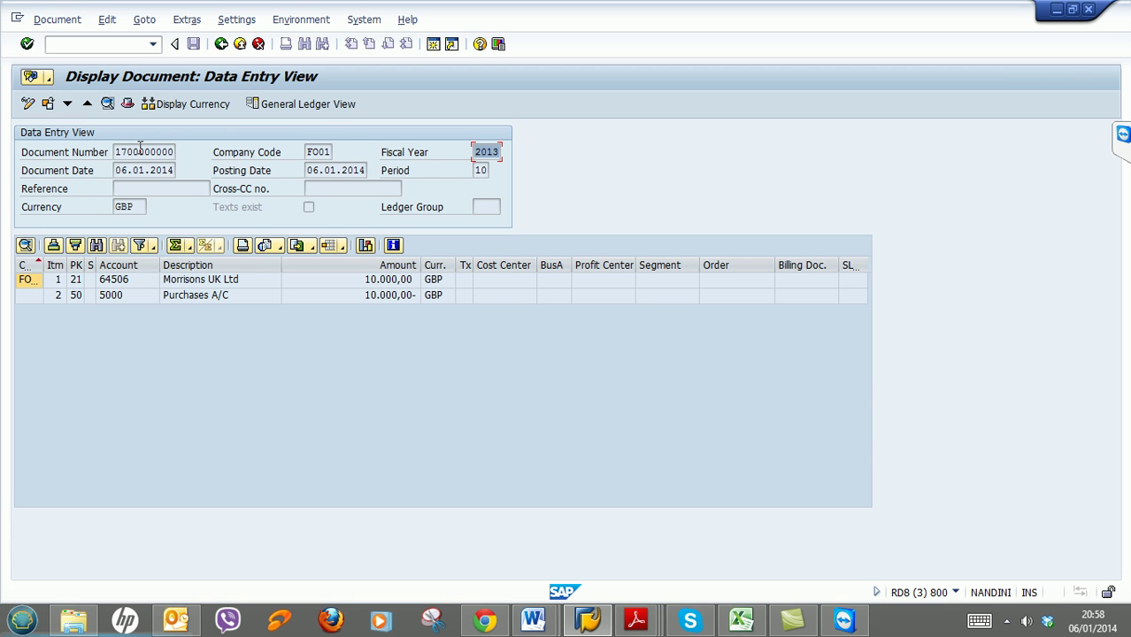
left_click_drag(116, 151, 192, 157)
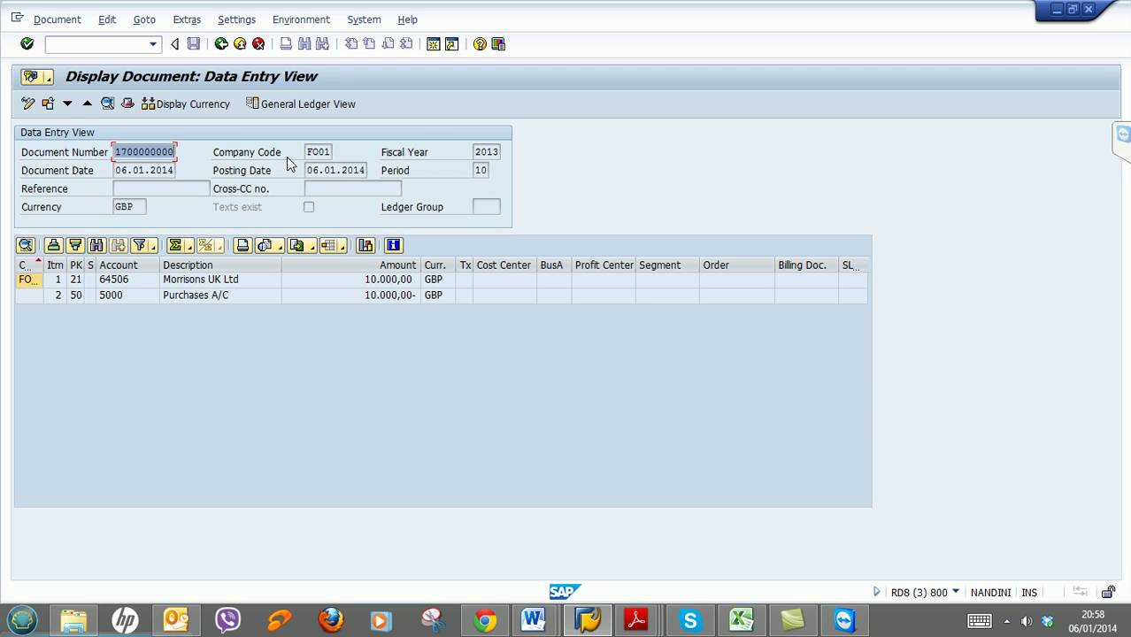
left_click_drag(308, 152, 330, 152)
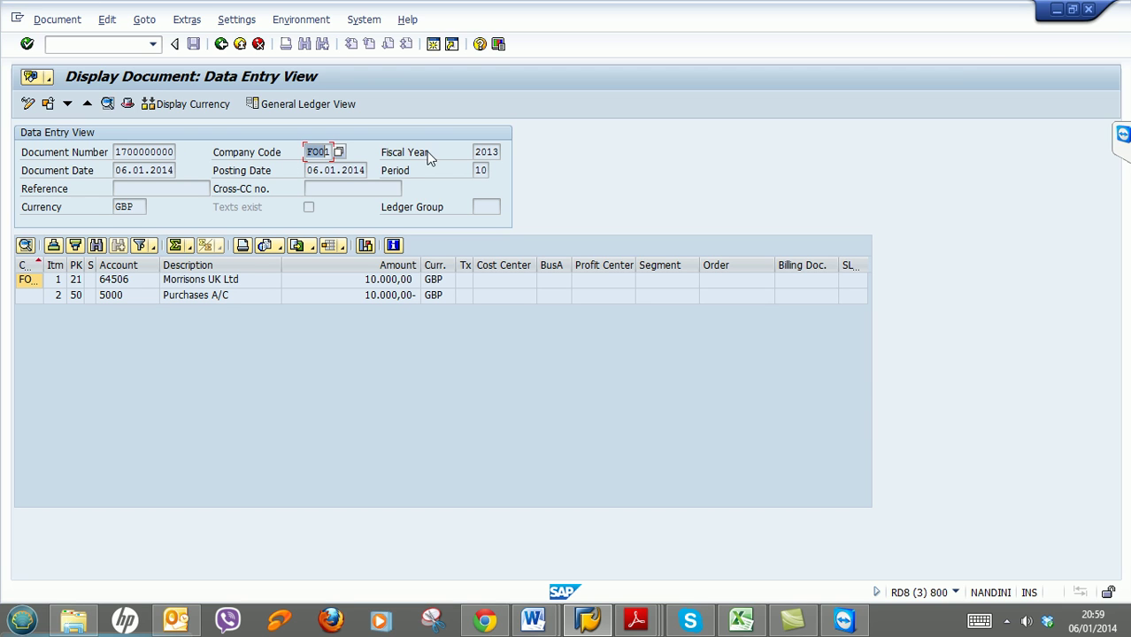
left_click_drag(479, 152, 501, 152)
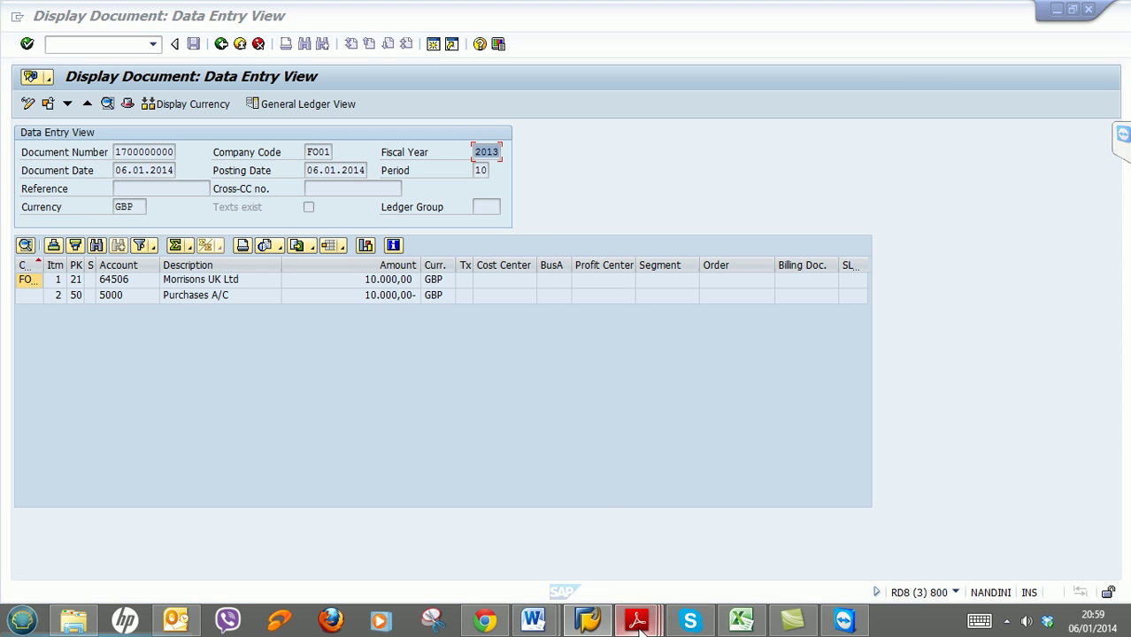
Switch to the PDF to reread the uniquely identifying document fields and return to the SAP document.
mouse_move(636, 619)
left_click(870, 505)
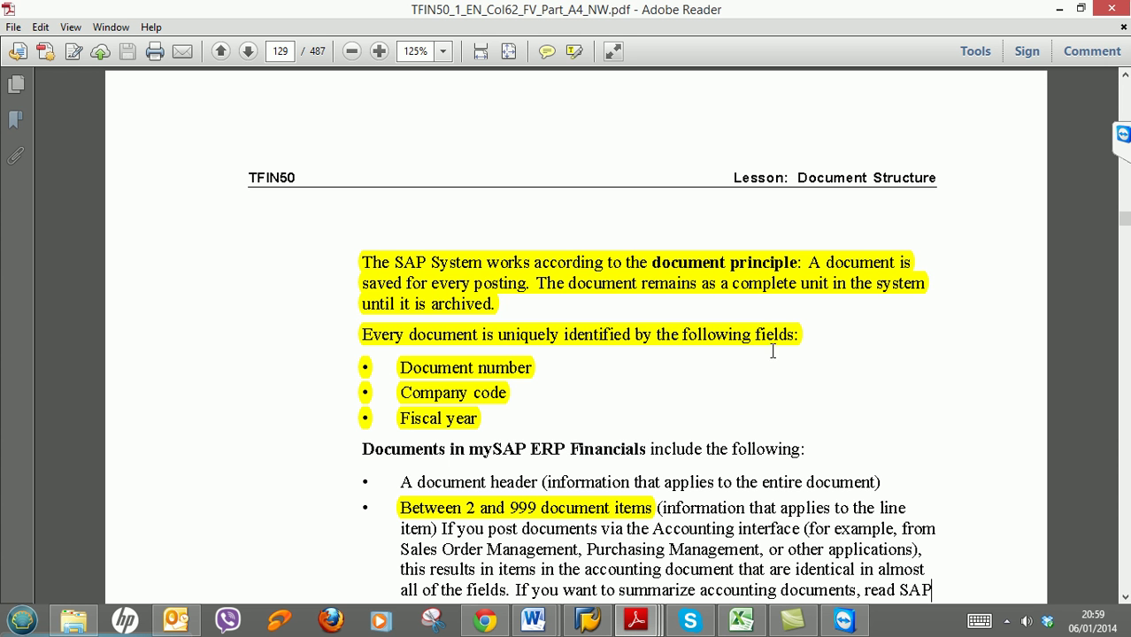
left_click(1060, 9)
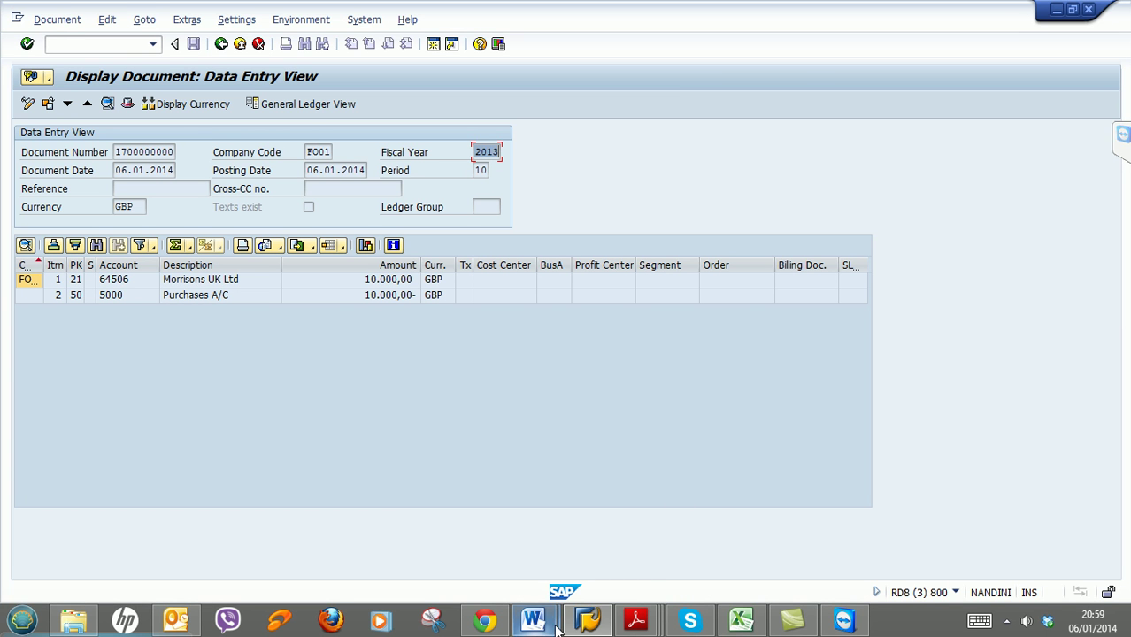
Switch to the SAP FICO Training Plan in Word, review topic 4.3.5 on one-time customers and vendors, and return to SAP.
mouse_move(533, 620)
left_click(605, 571)
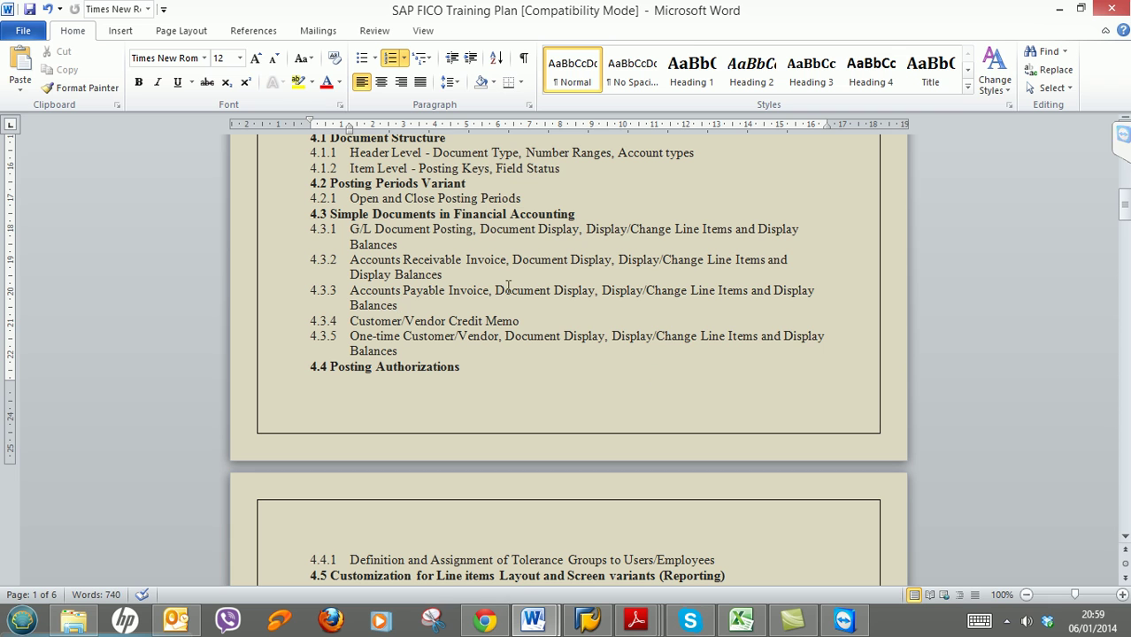
left_click_drag(409, 361, 362, 337)
left_click(421, 349)
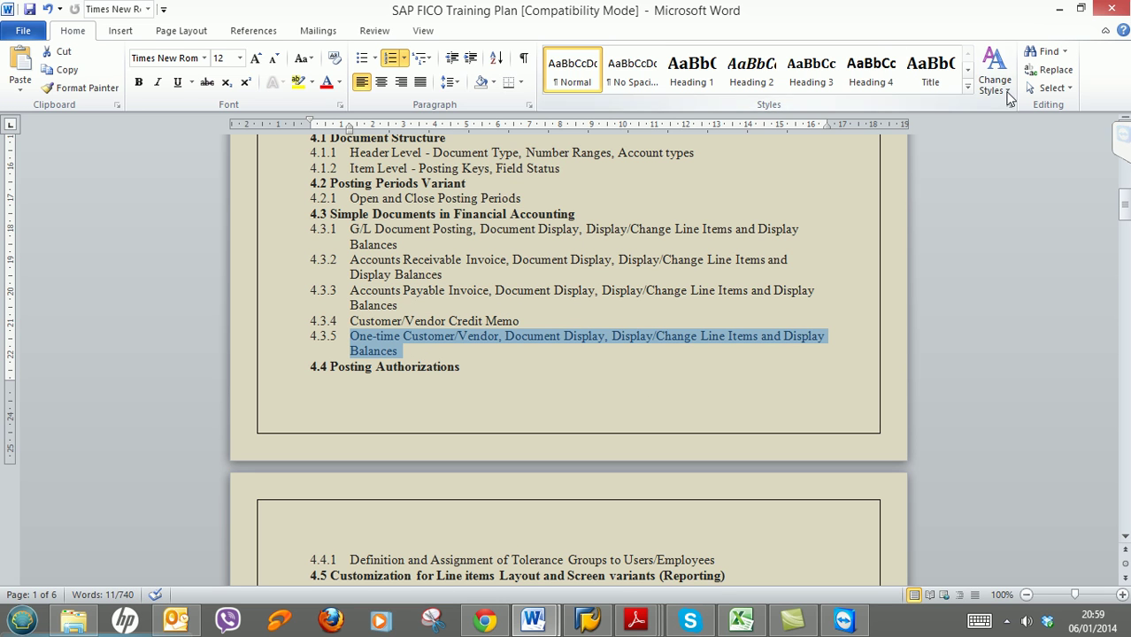
left_click(1059, 8)
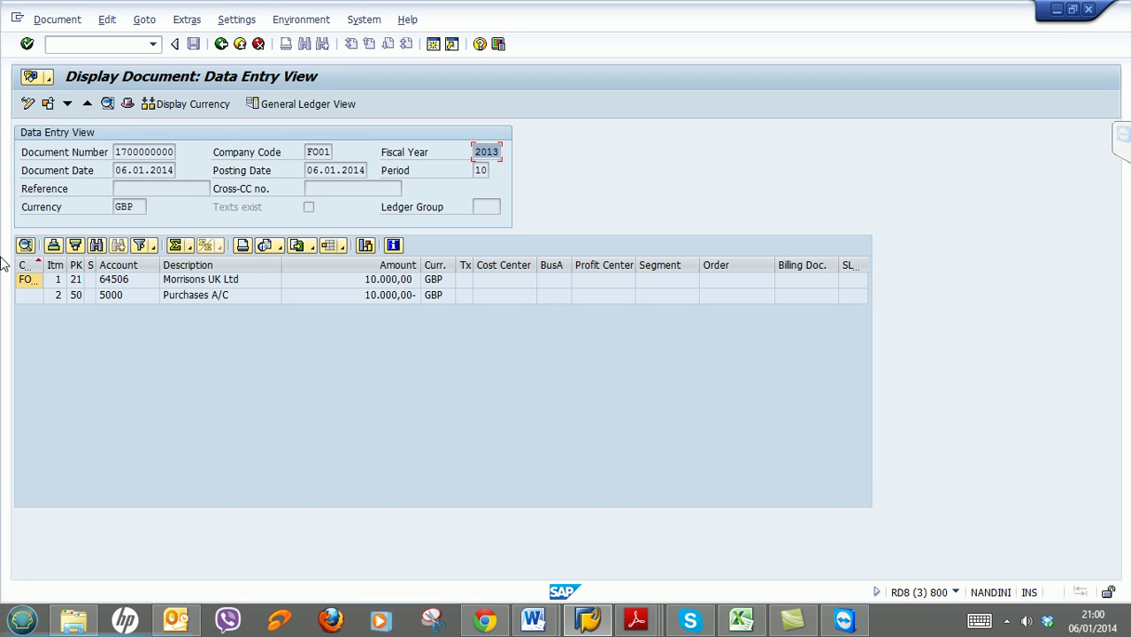
Leave the document and vendor balance displays and go back to SAP Easy Access.
left_click(106, 48)
left_click(222, 44)
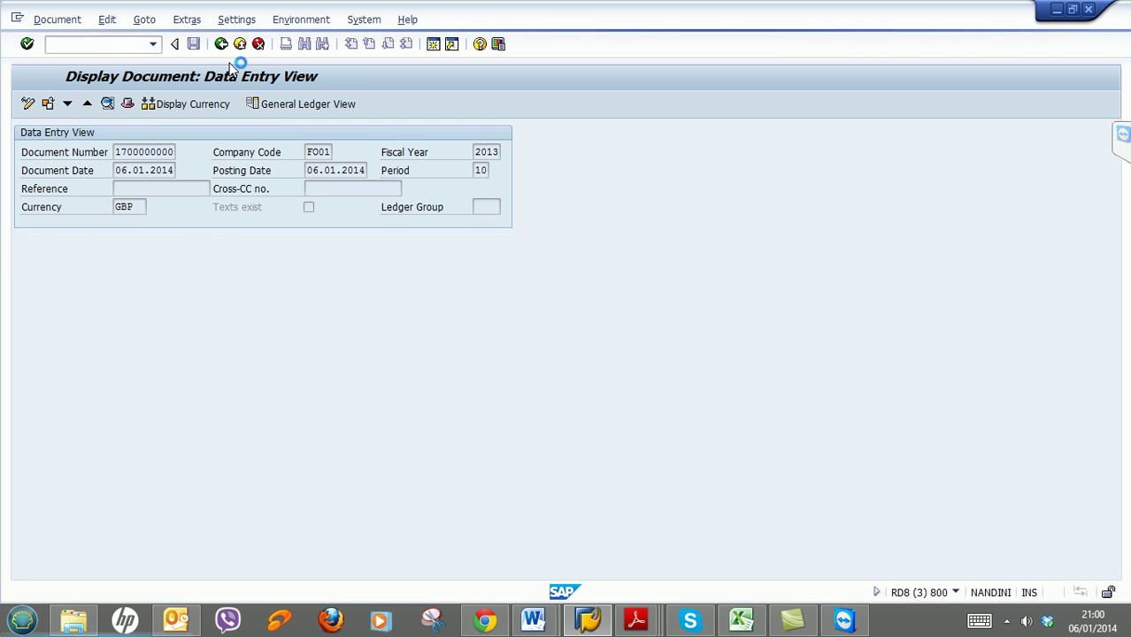
left_click(222, 44)
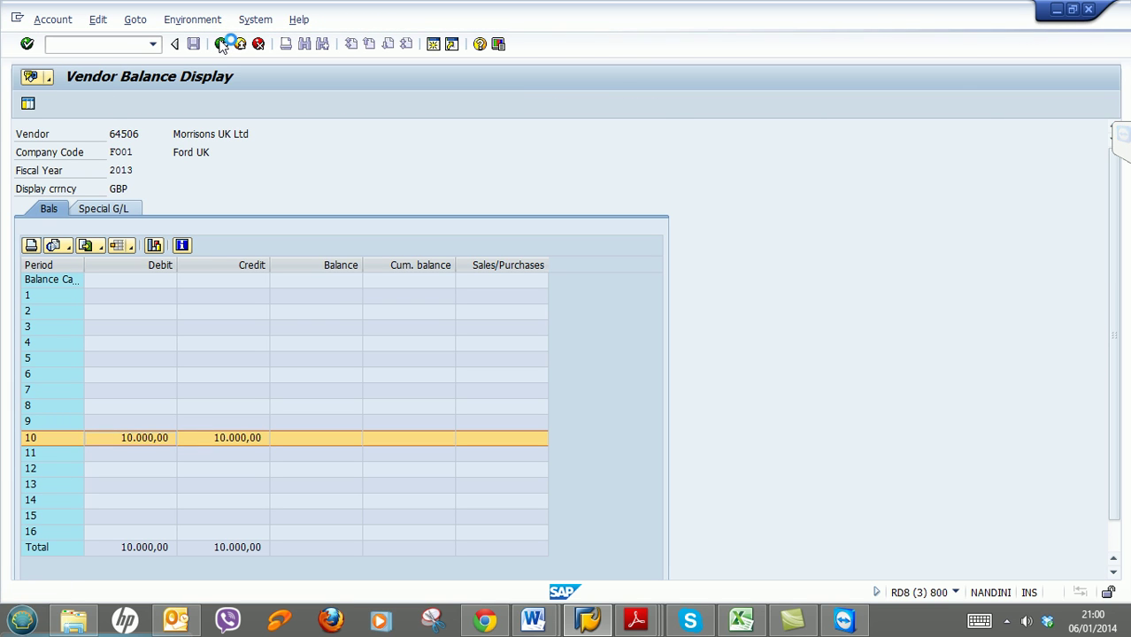
left_click(222, 44)
left_click(222, 45)
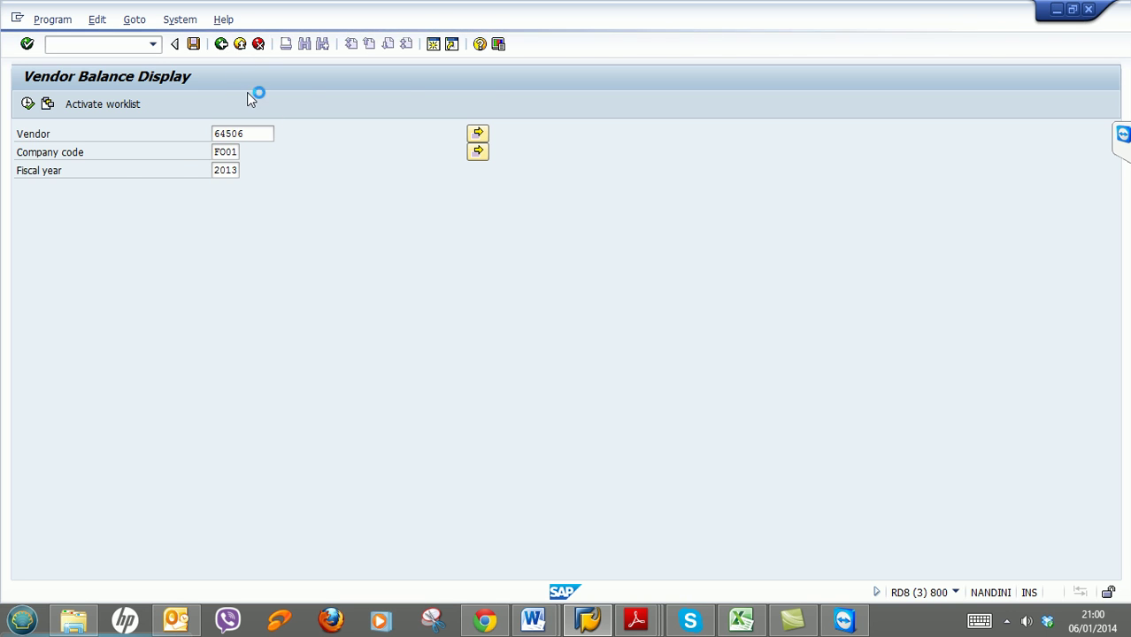
Open the FB70 customer invoice transaction from Accounts Receivable document entry.
scroll(368, 320, "up", 3)
scroll(333, 623, "up", 8)
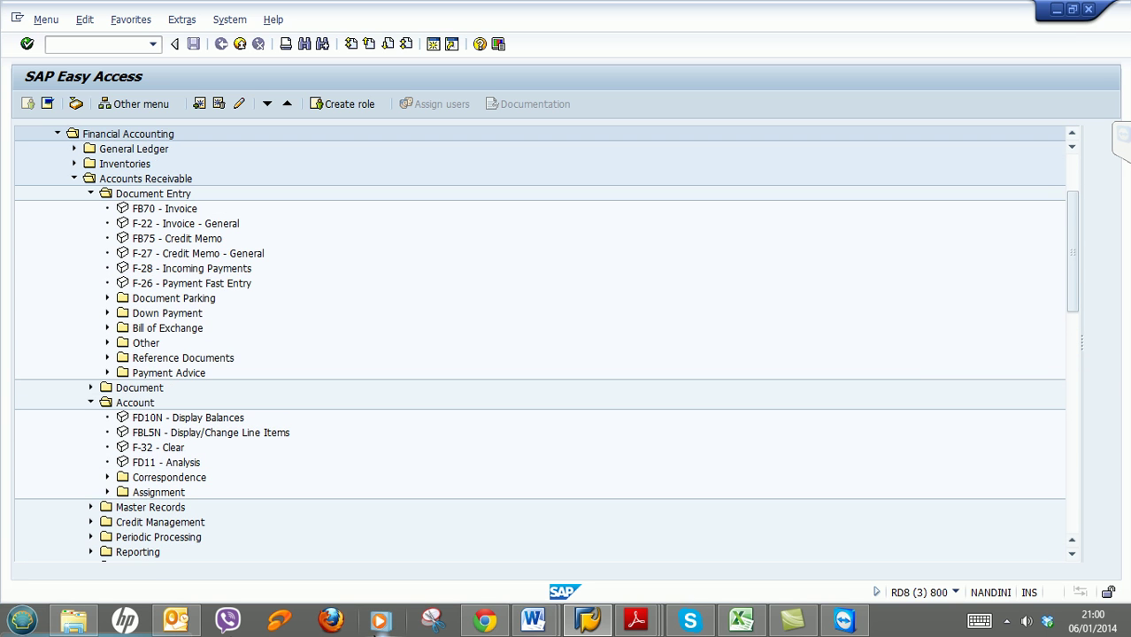
left_click(162, 211)
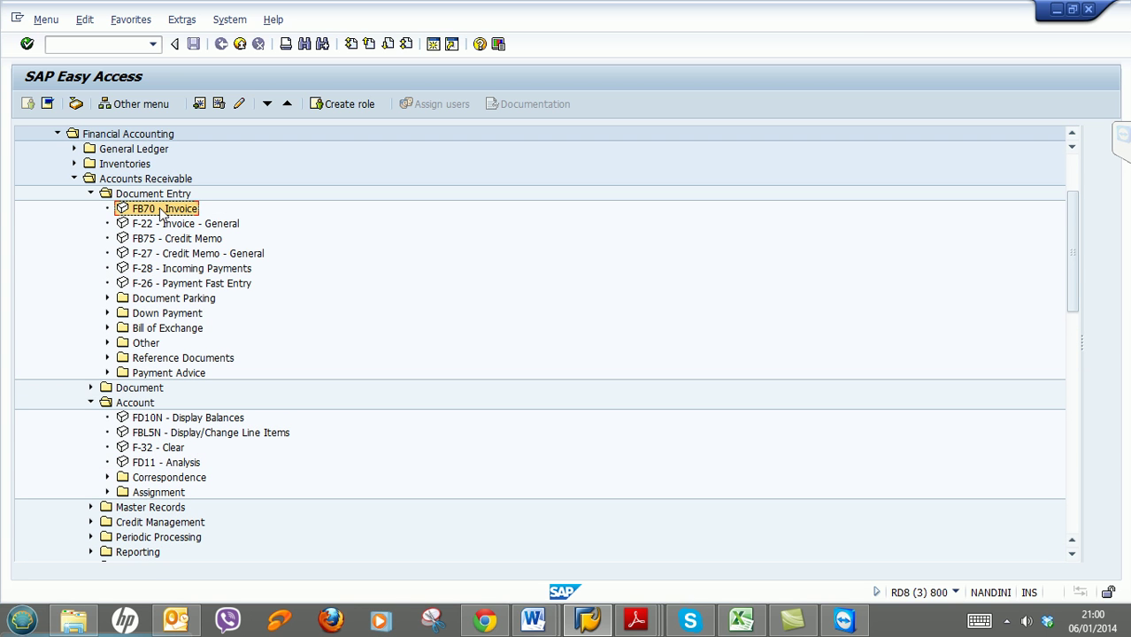
double_click(162, 211)
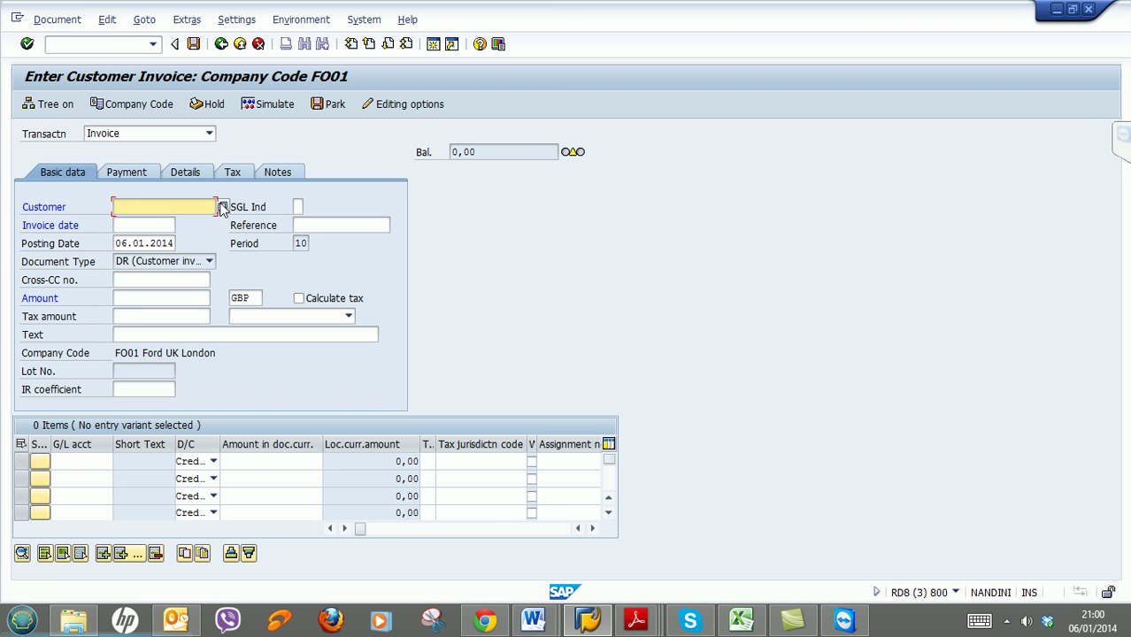
Search the customers of company code FO01 and select the one-time customer listed without a name for the invoice.
left_click(222, 207)
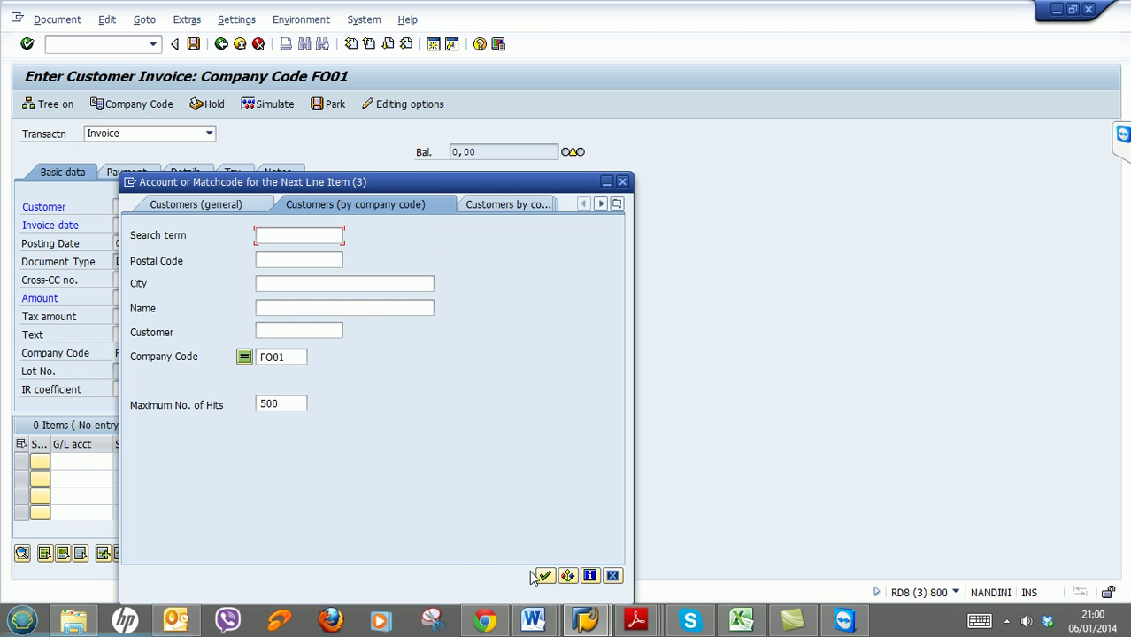
left_click(546, 576)
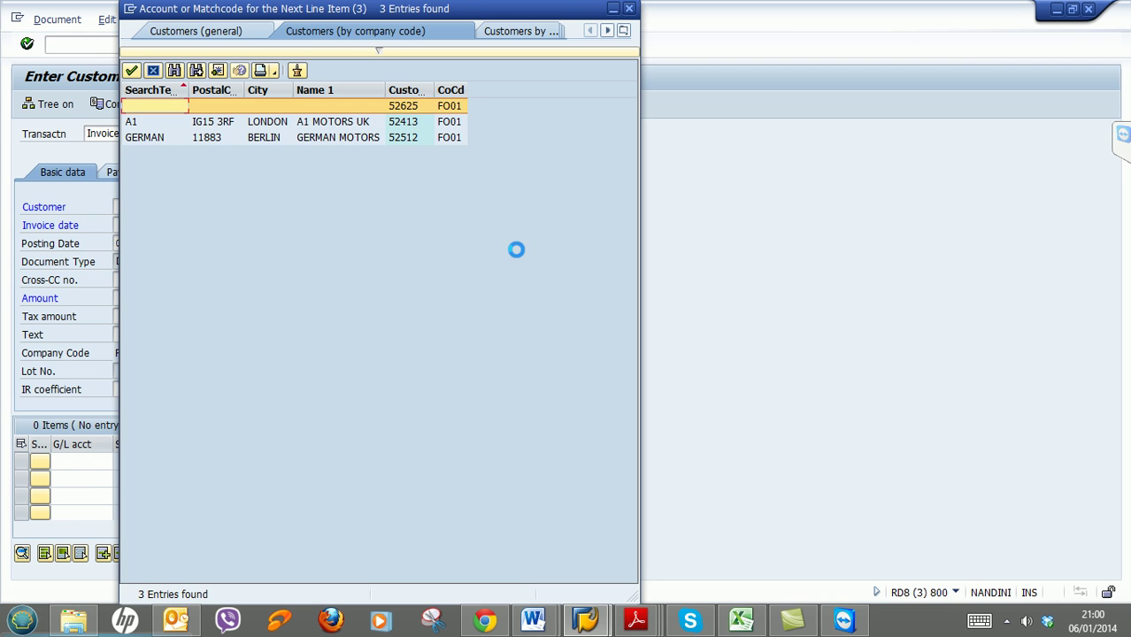
left_click(408, 108)
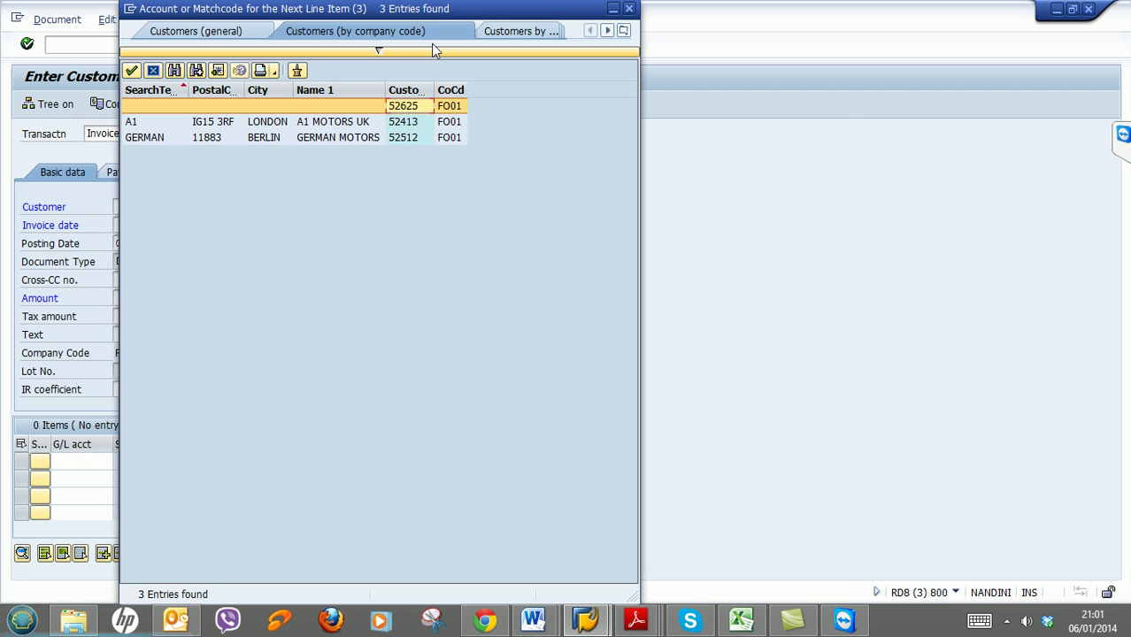
left_click_drag(450, 8, 653, 49)
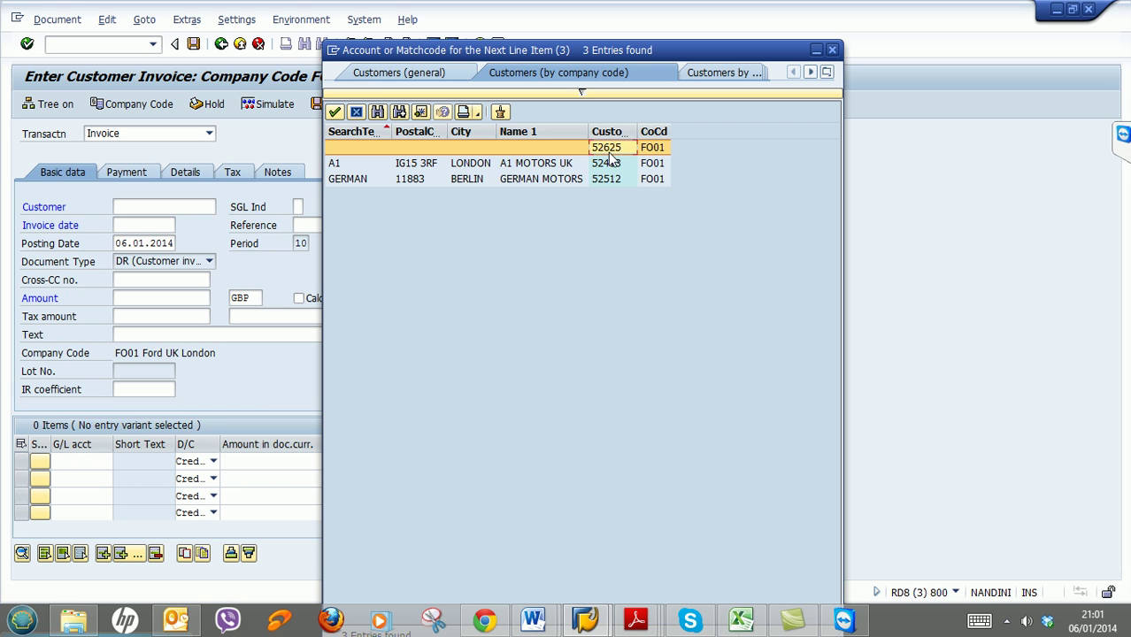
double_click(602, 149)
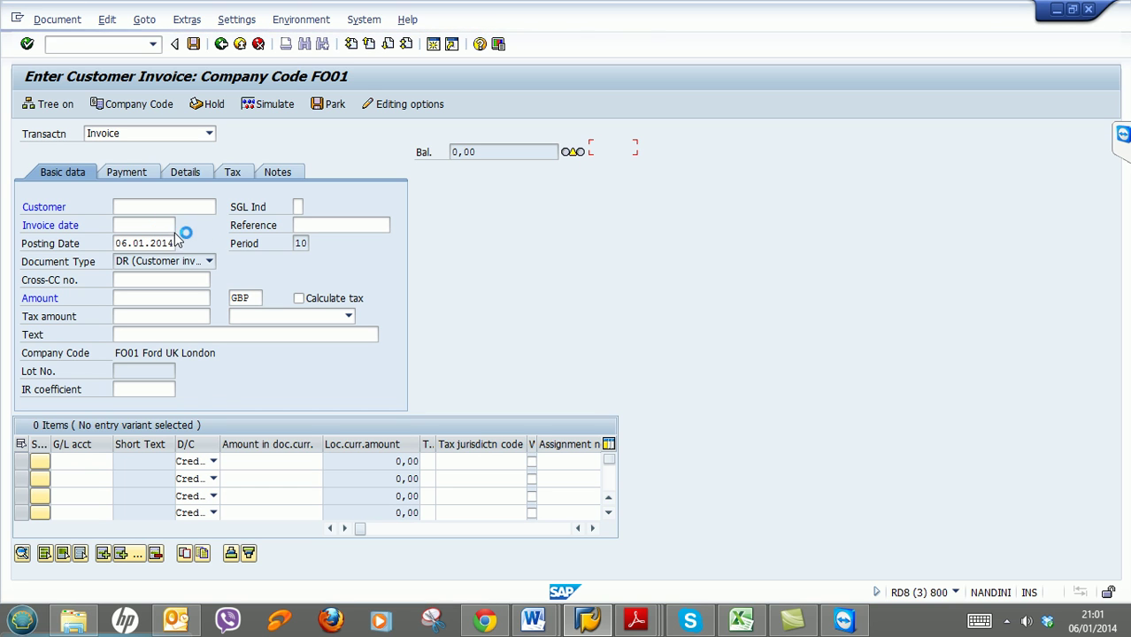
Set the invoice date to 06.01.2014, enter a credit line of 1000 on G/L account 6000, and confirm the entries.
left_click(161, 229)
type("06.01.2014")
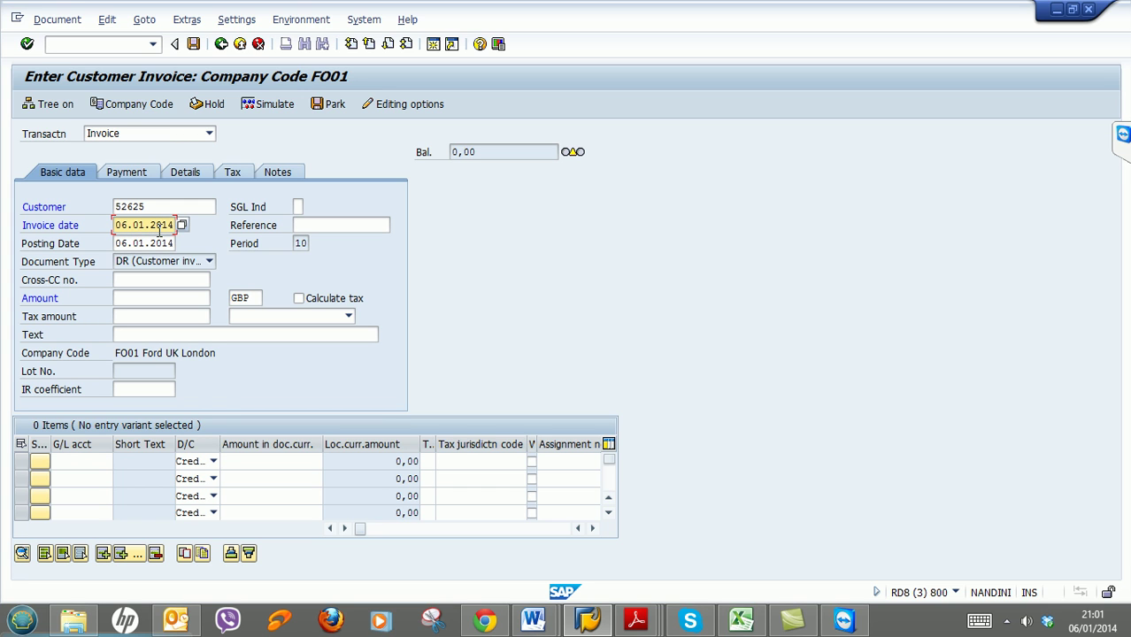
left_click(86, 461)
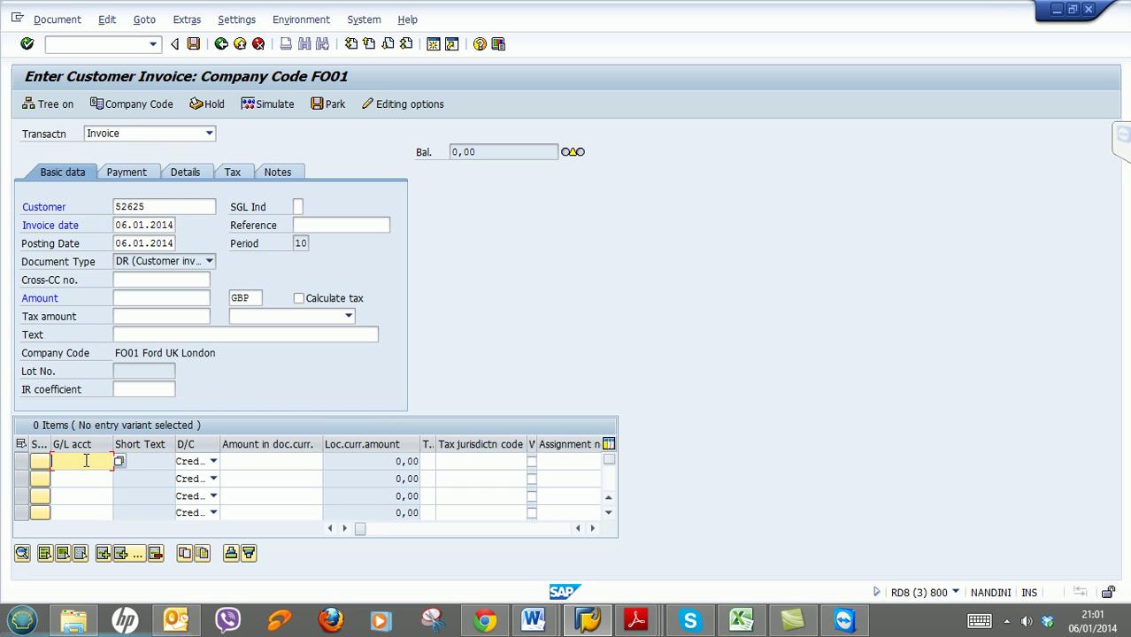
type("6000")
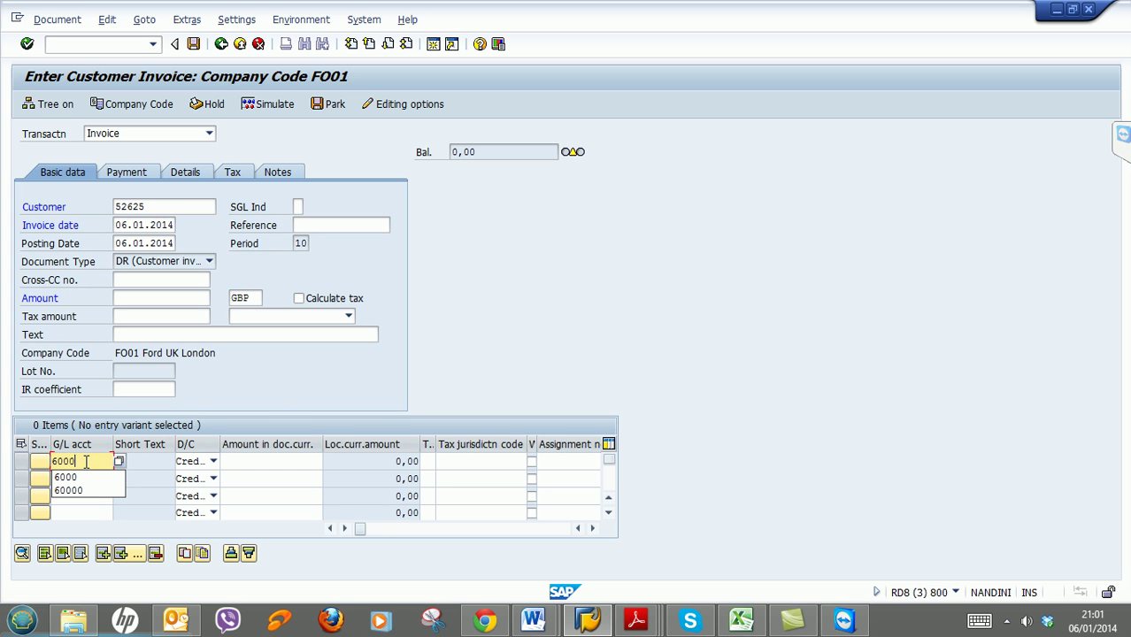
left_click(232, 461)
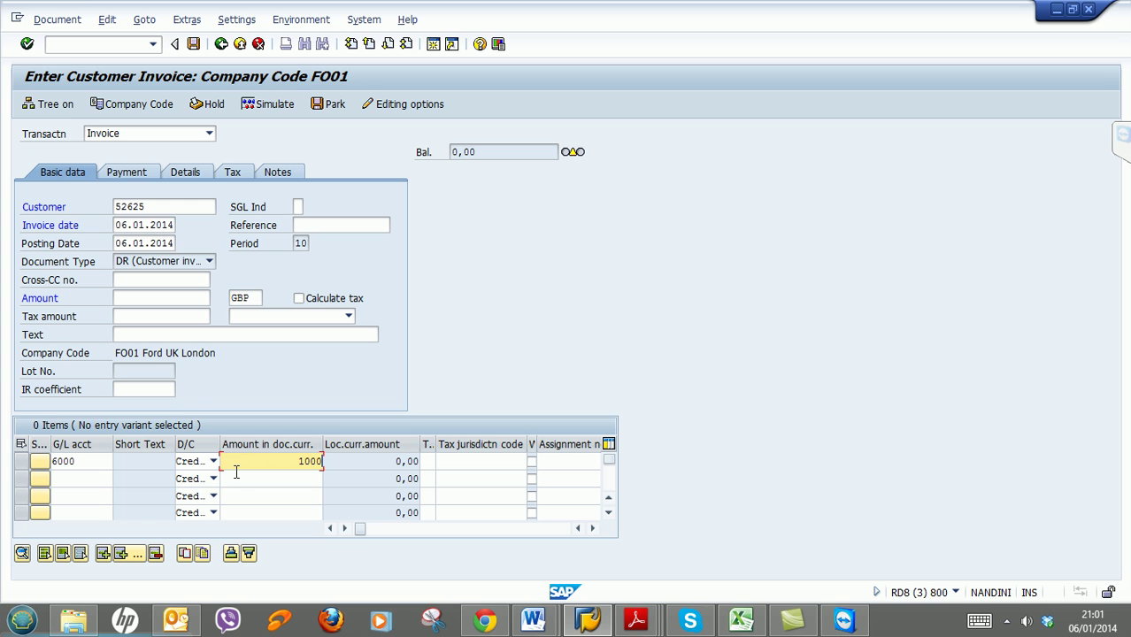
type("1000")
key("Return")
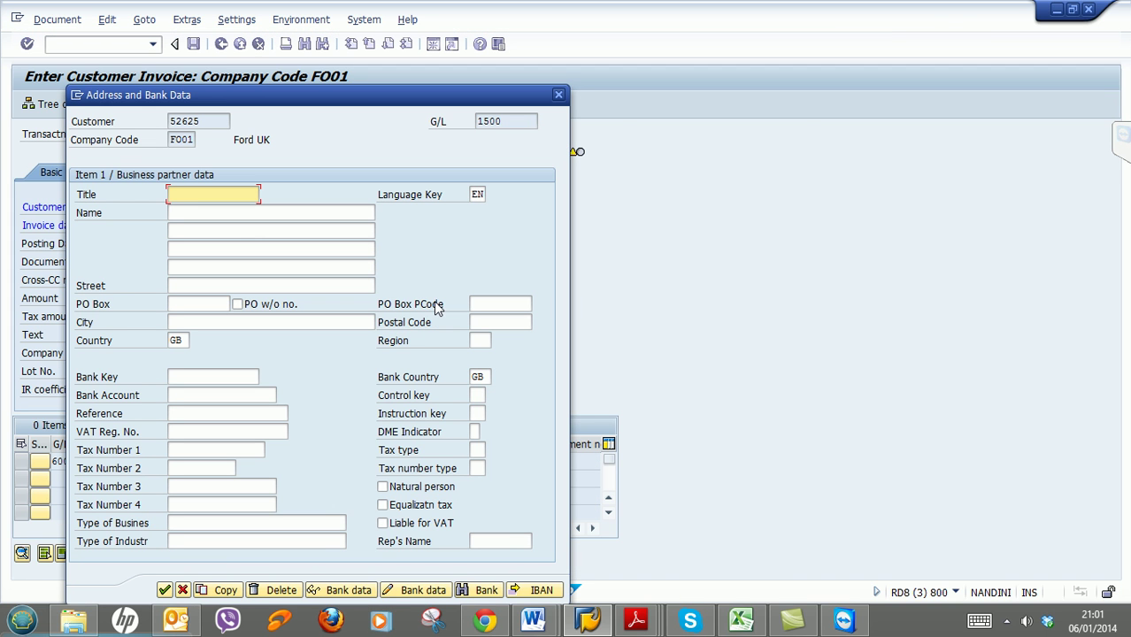
Enter the one-time customer's title Mr, name, PO box and city in the address and bank data, and confirm.
left_click_drag(400, 100, 788, 57)
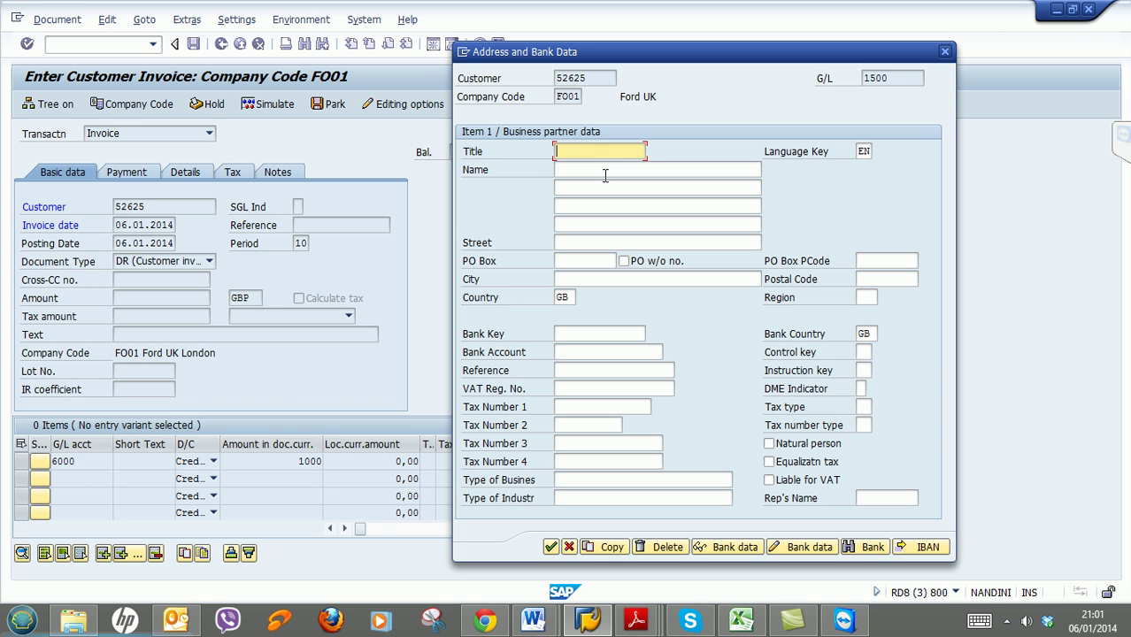
type("Mr")
key("Tab")
type("C")
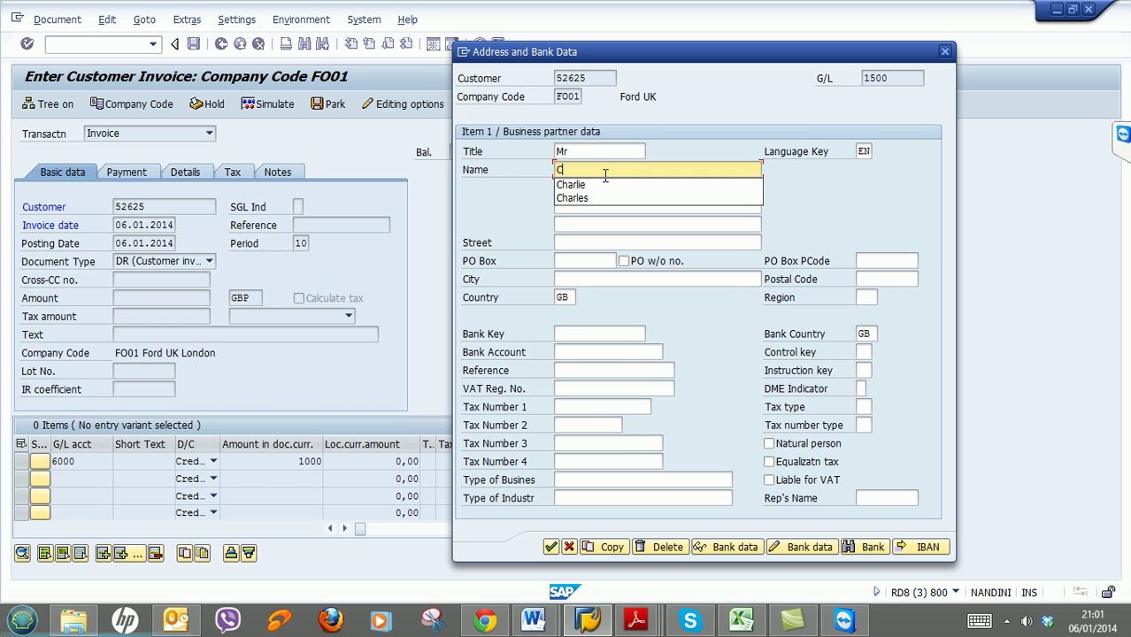
type("harles")
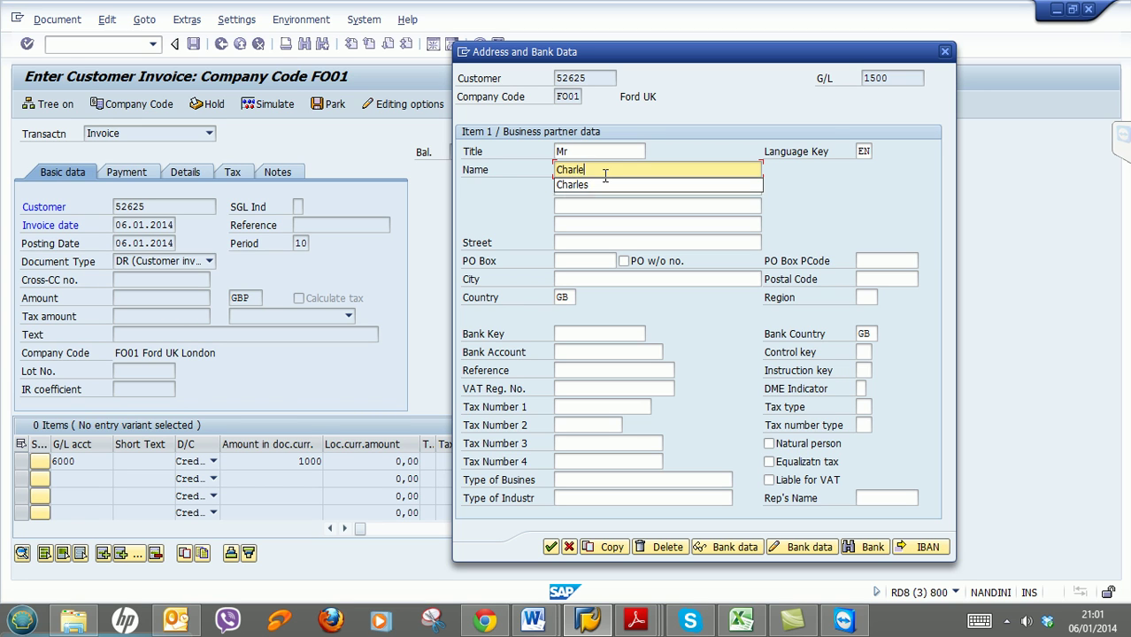
left_click(596, 265)
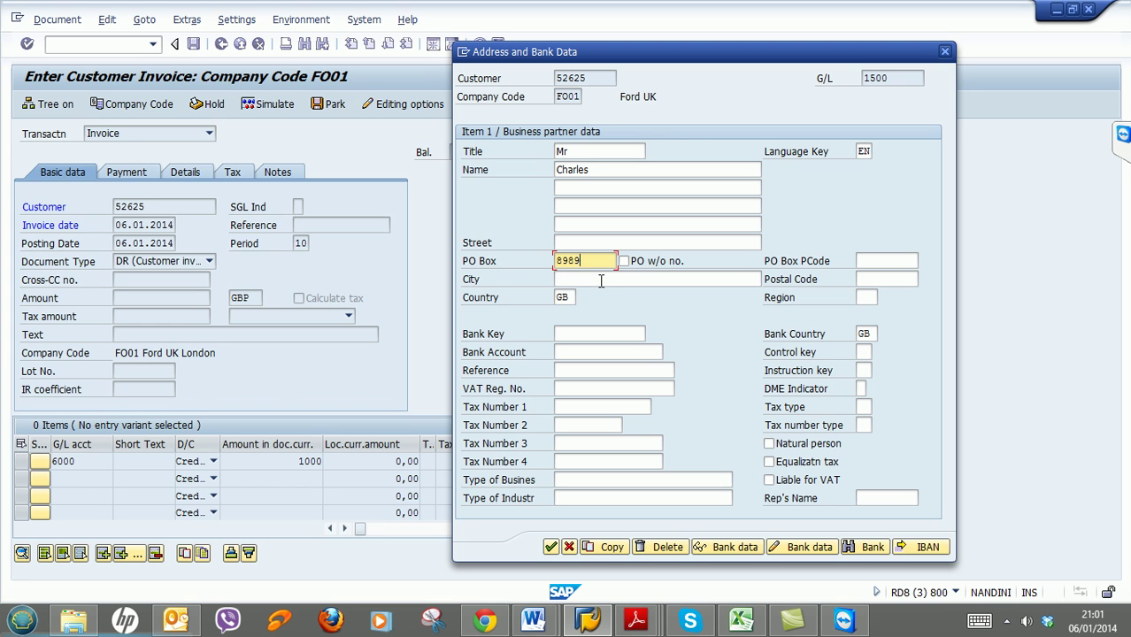
left_click(568, 279)
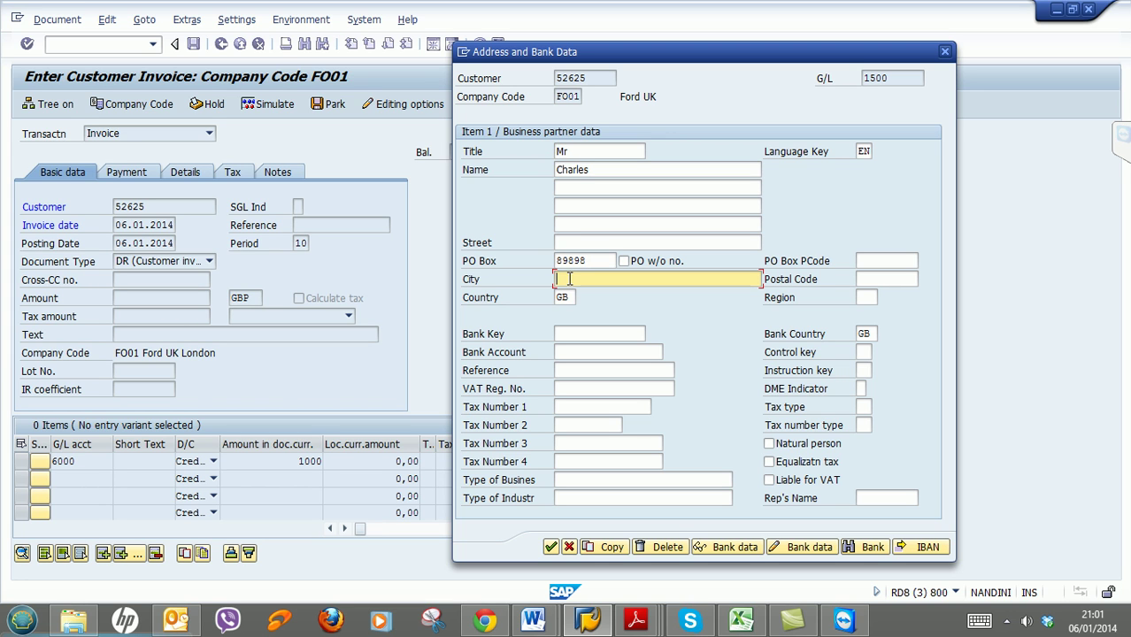
type("London")
left_click(550, 548)
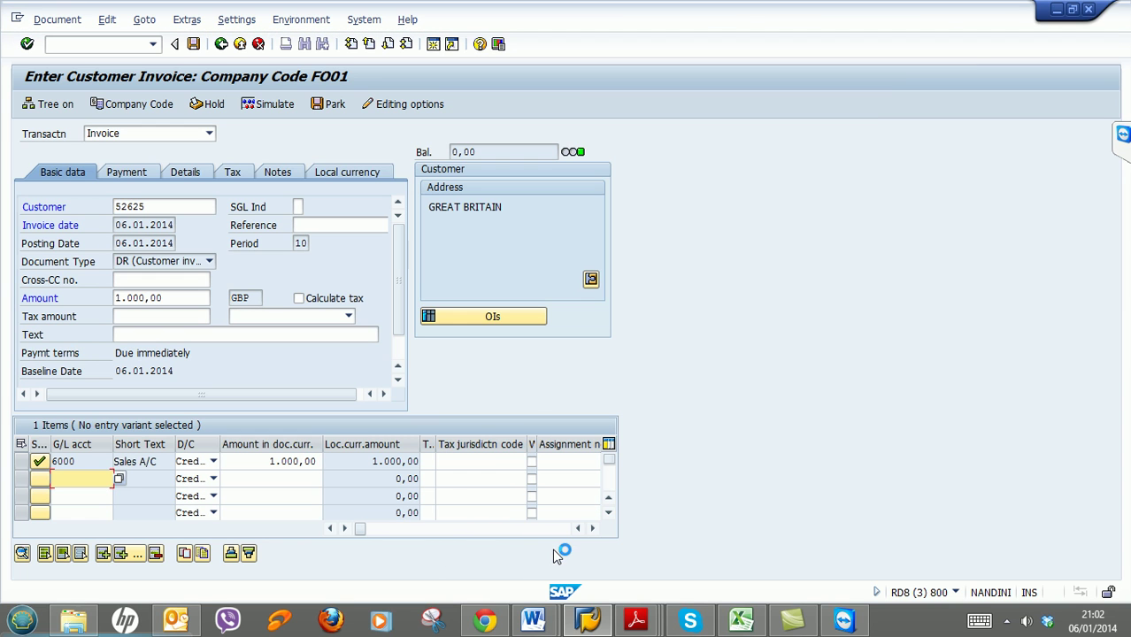
Simulate the 1000 GBP customer invoice and post it.
left_click(251, 104)
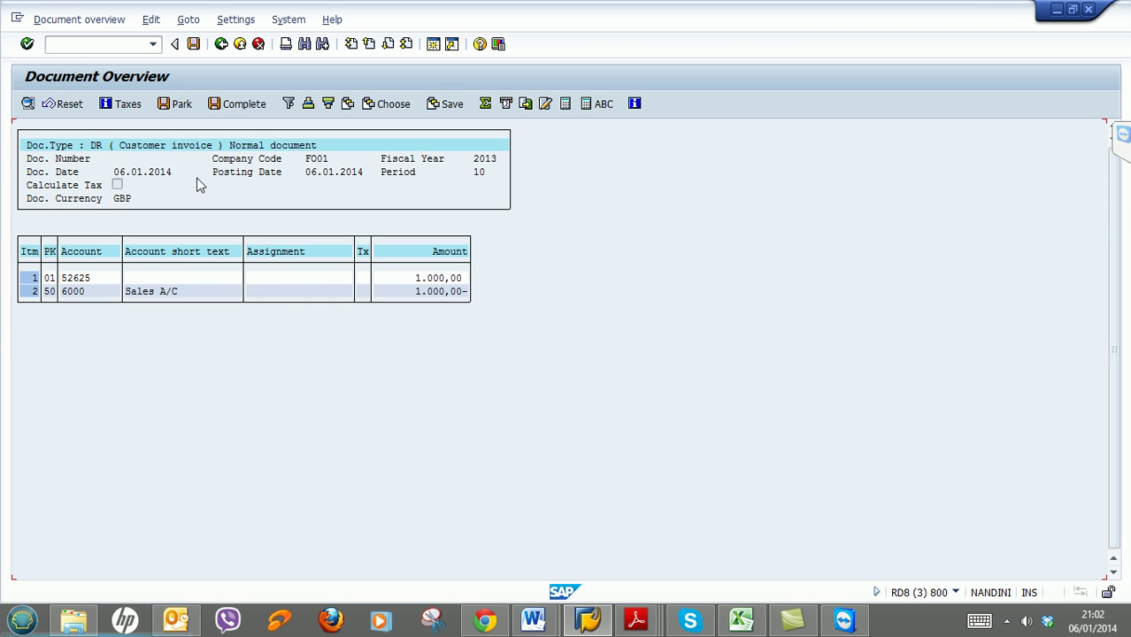
left_click(192, 44)
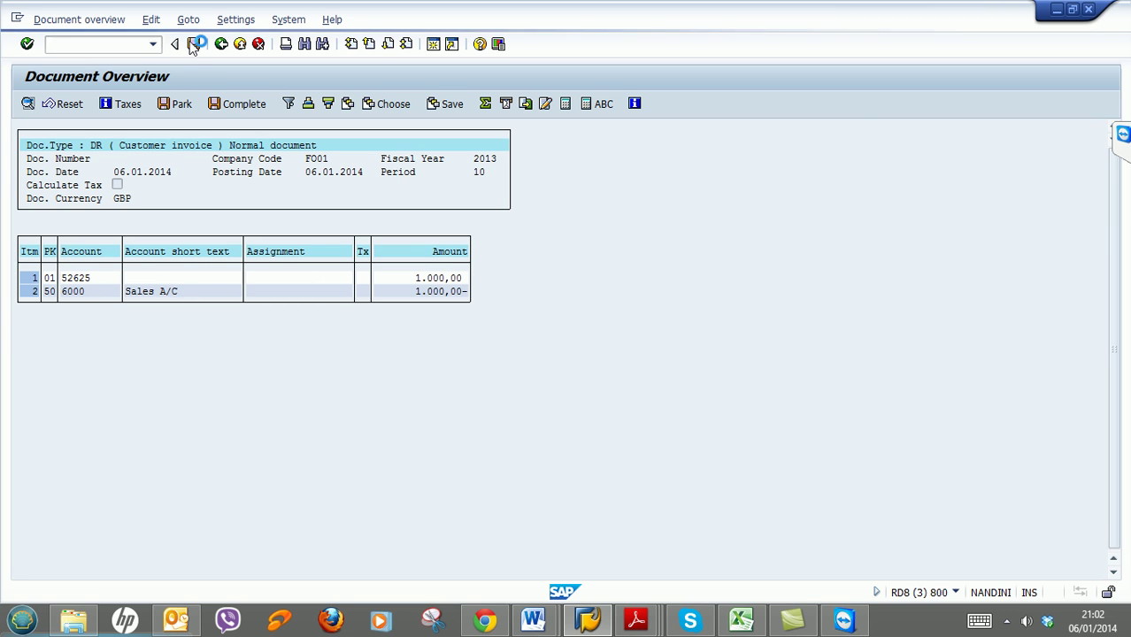
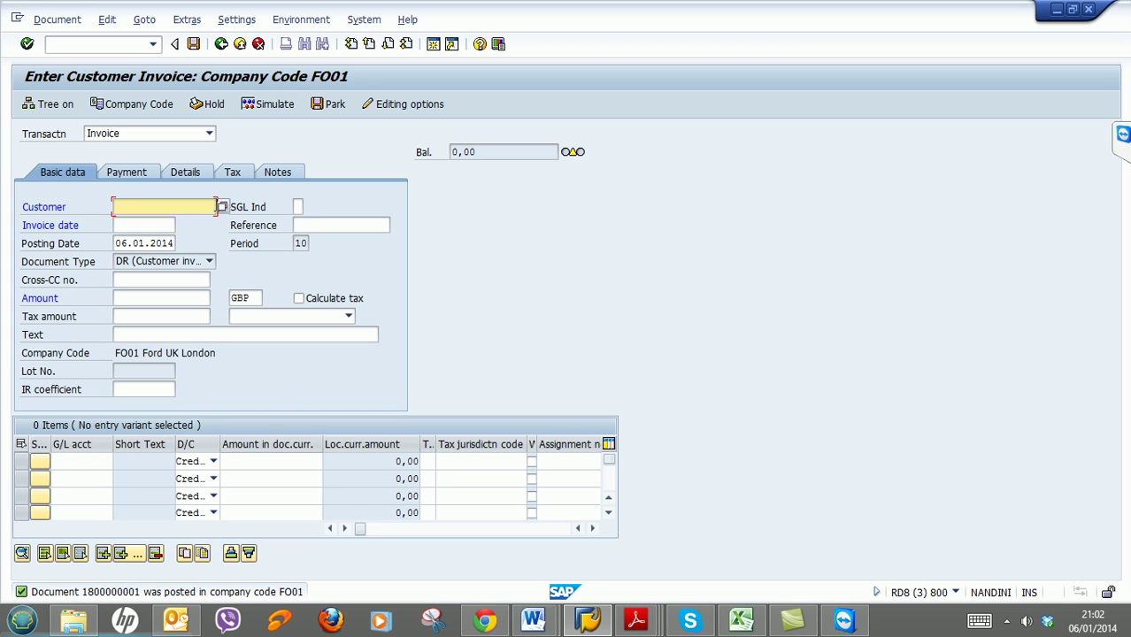
Select the unnamed one-time customer of company code FO01 for a second invoice and set the invoice date to 06.01.2014.
left_click(222, 207)
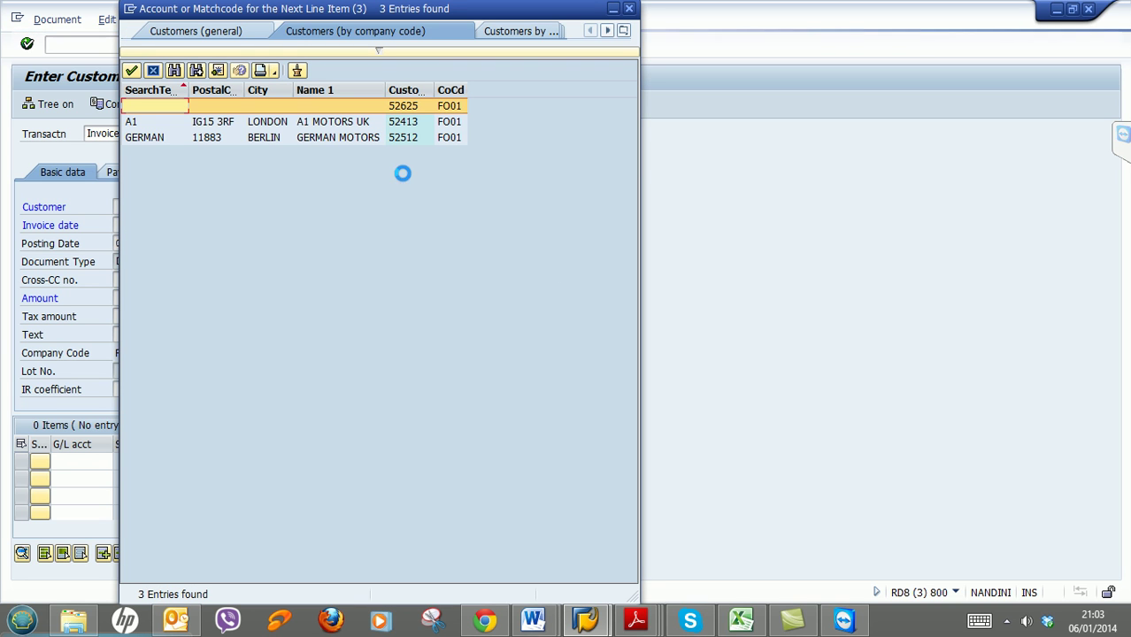
double_click(412, 106)
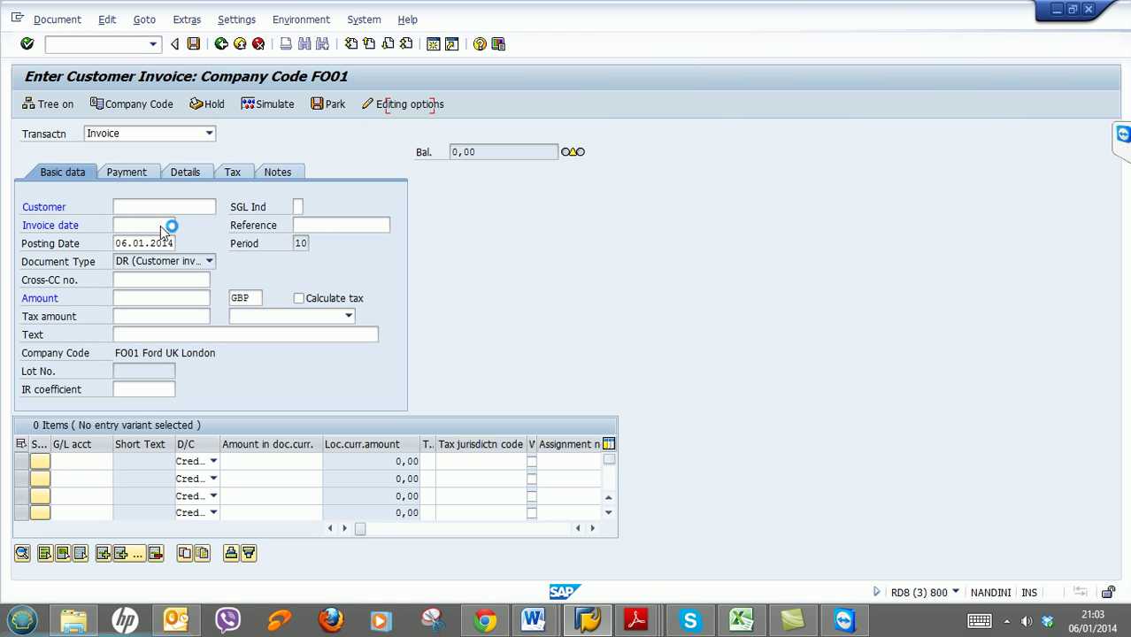
left_click(170, 227)
type("06")
key("Down")
key("Return")
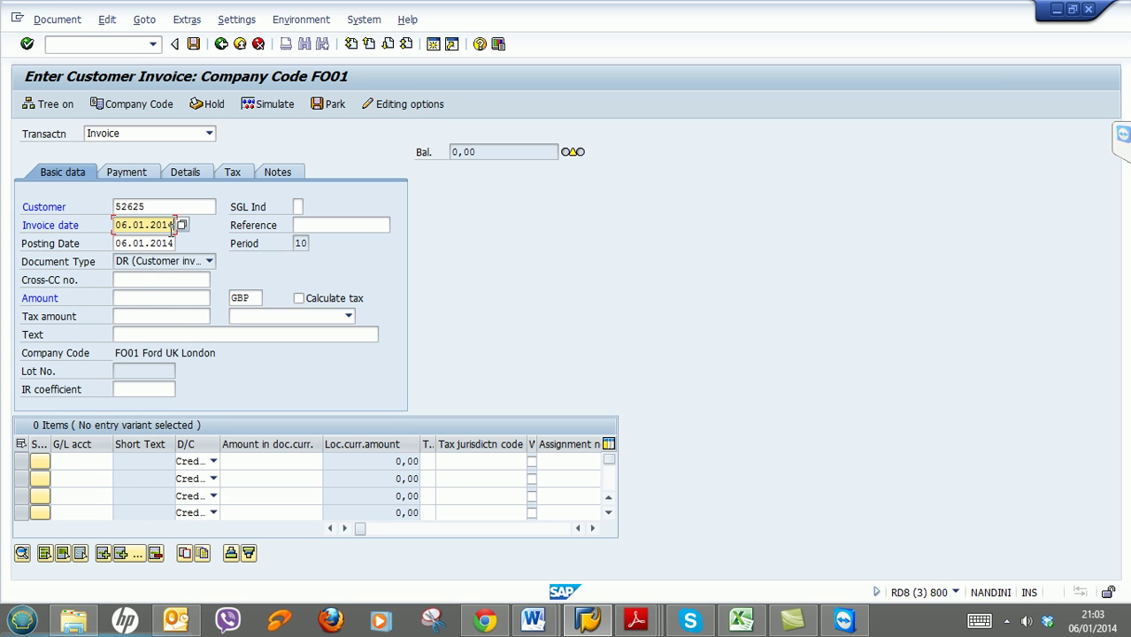
Enter a credit line of 1500 on G/L account 6000 and confirm the invoice entries.
left_click(100, 461)
type("6000")
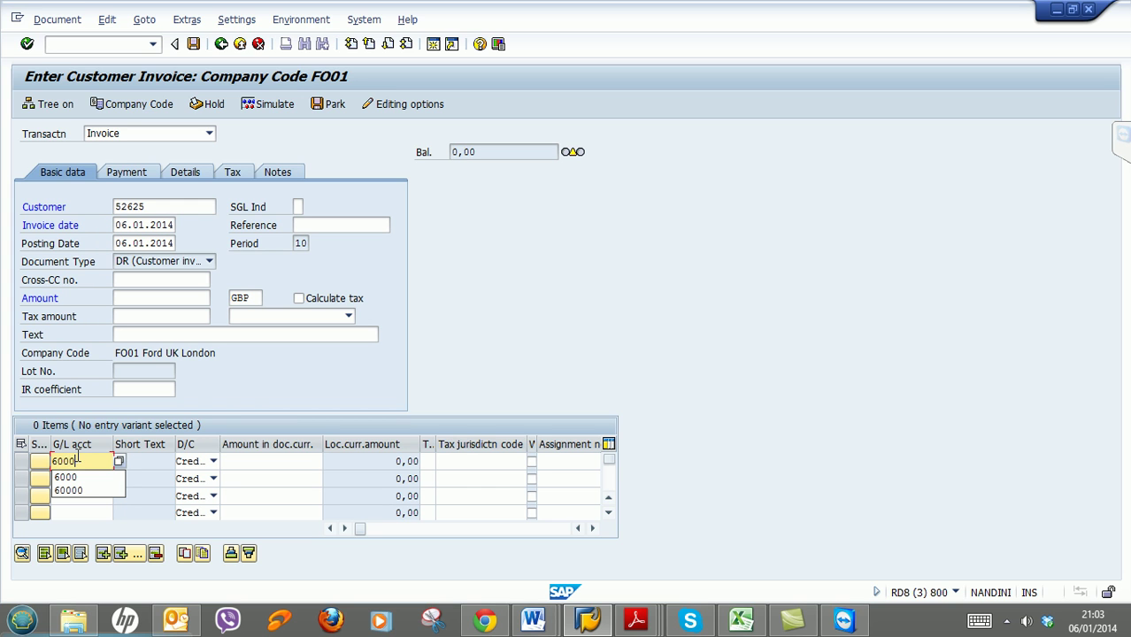
left_click(284, 460)
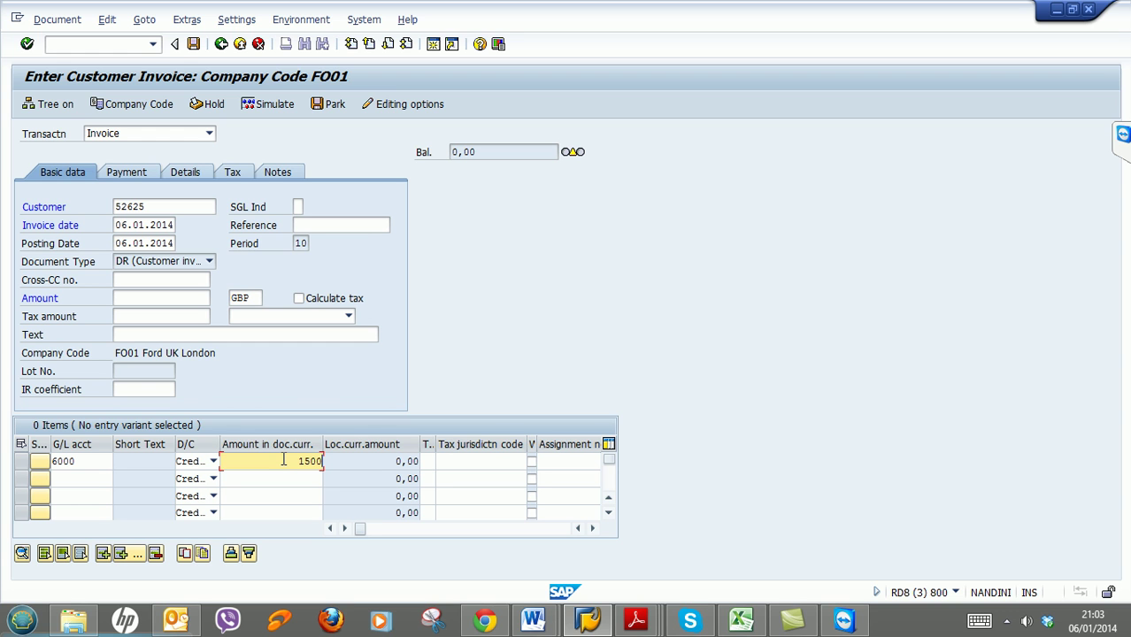
key("Return")
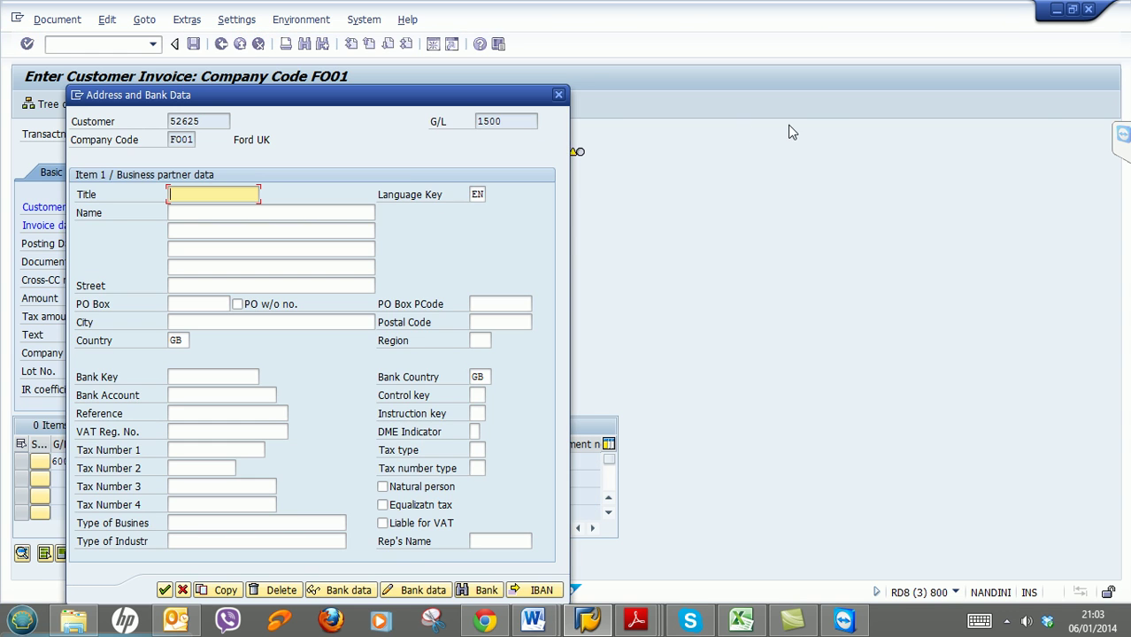
Enter the second one-time customer's title Ms, name, PO box and city in the address and bank data, and confirm.
left_click_drag(512, 91, 826, 25)
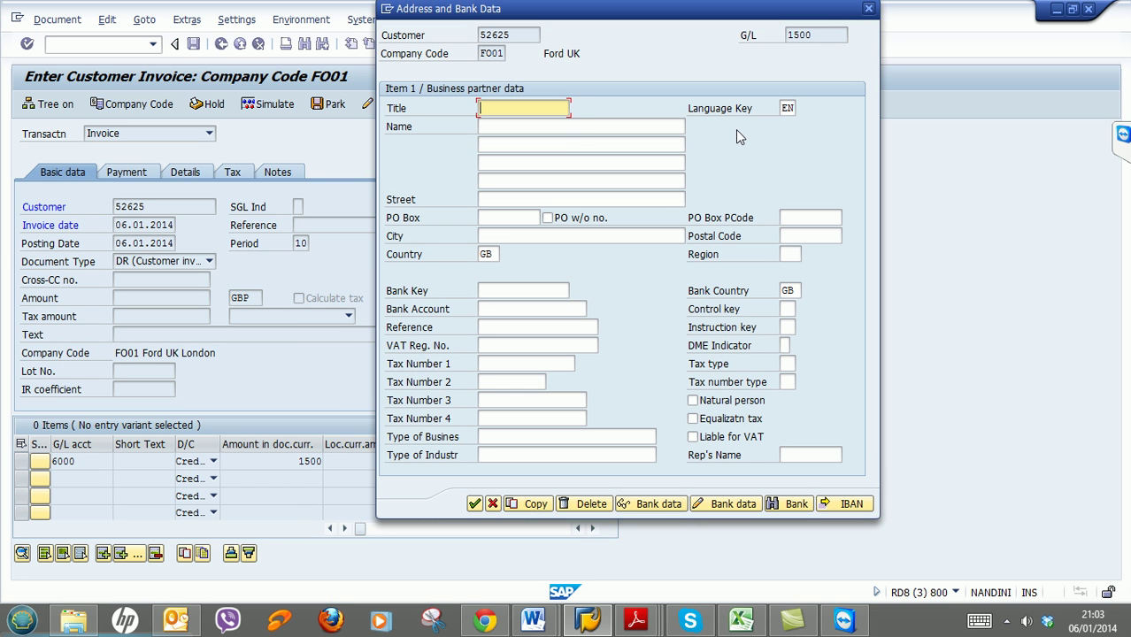
type("Ms")
key("Tab")
key("Tab")
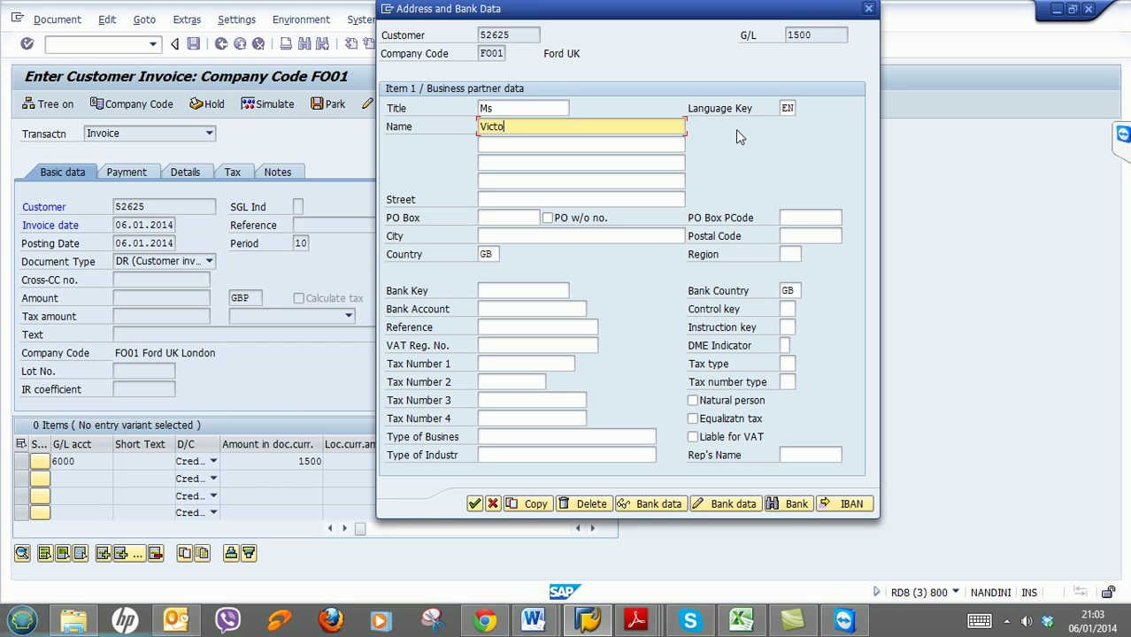
type("Victoria")
left_click(503, 215)
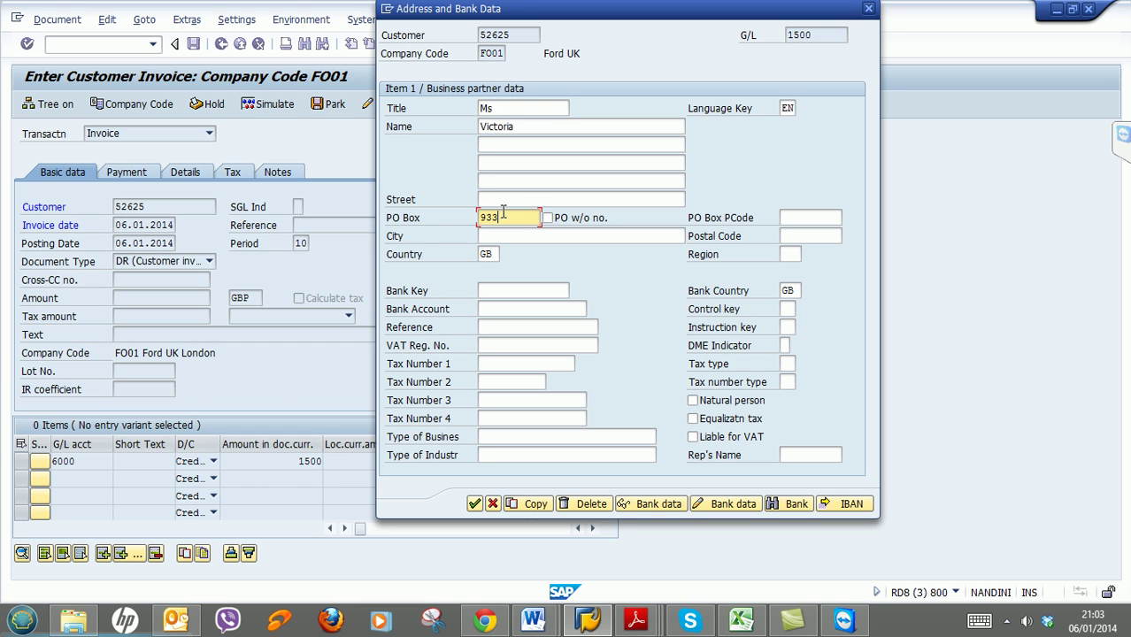
type("93398")
key("Tab")
key("Tab")
key("Tab")
type("Londo")
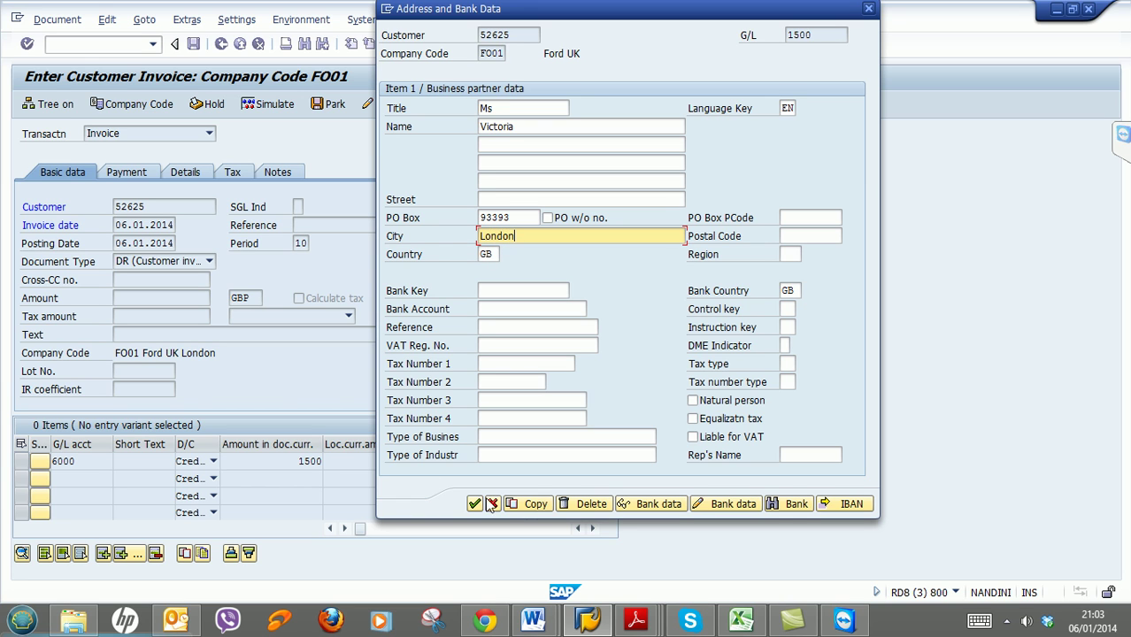
left_click(474, 504)
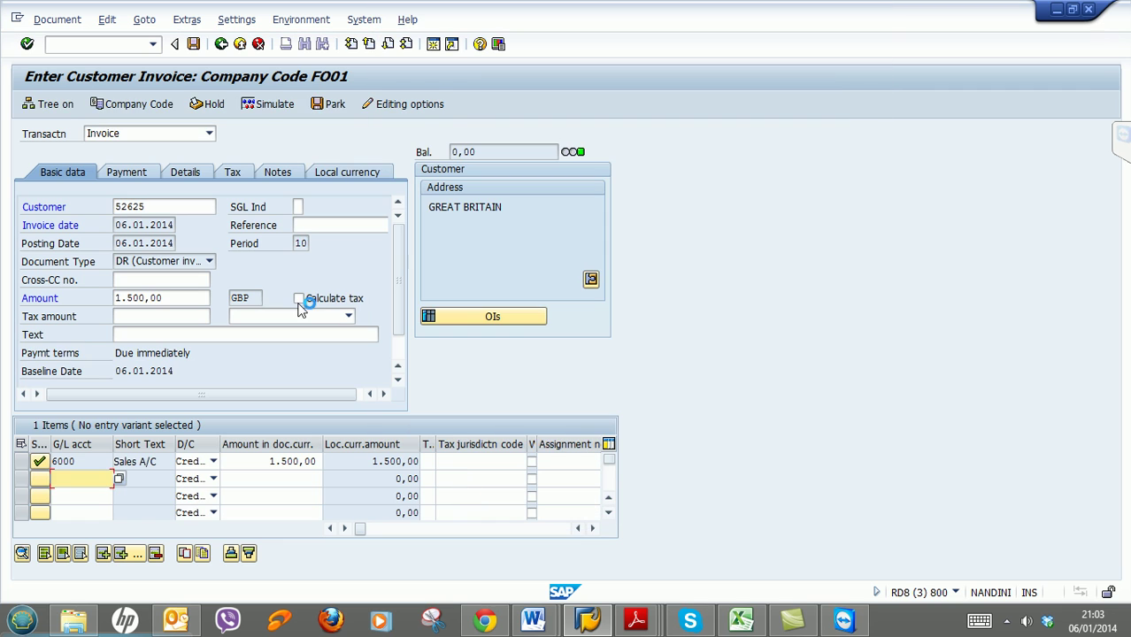
Simulate the 1500 GBP customer invoice and post it.
left_click(276, 104)
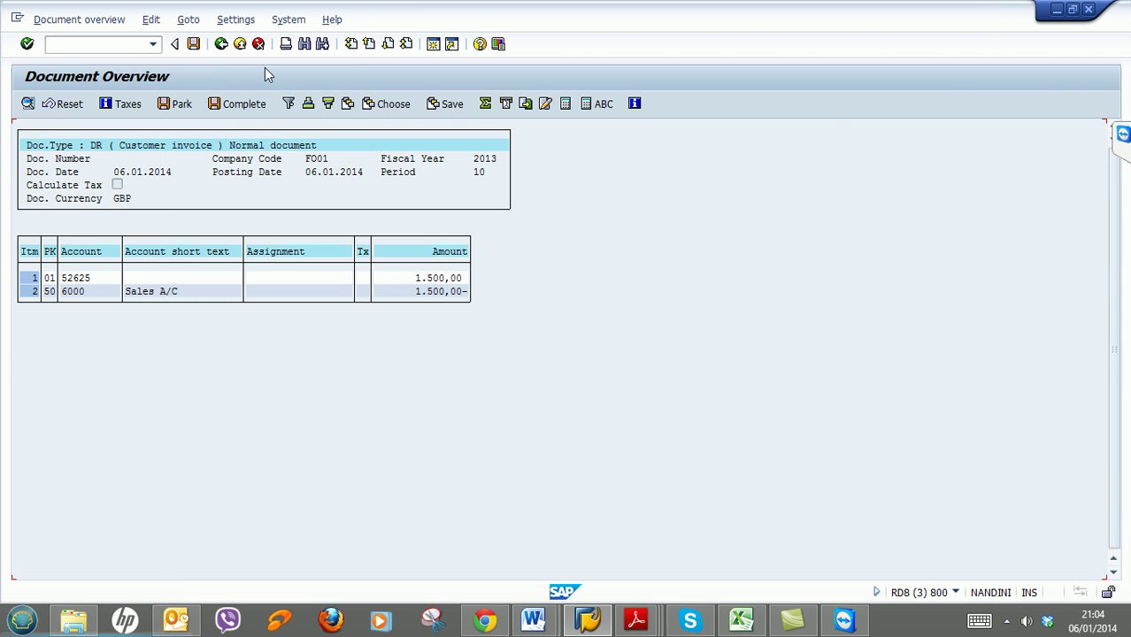
left_click(200, 50)
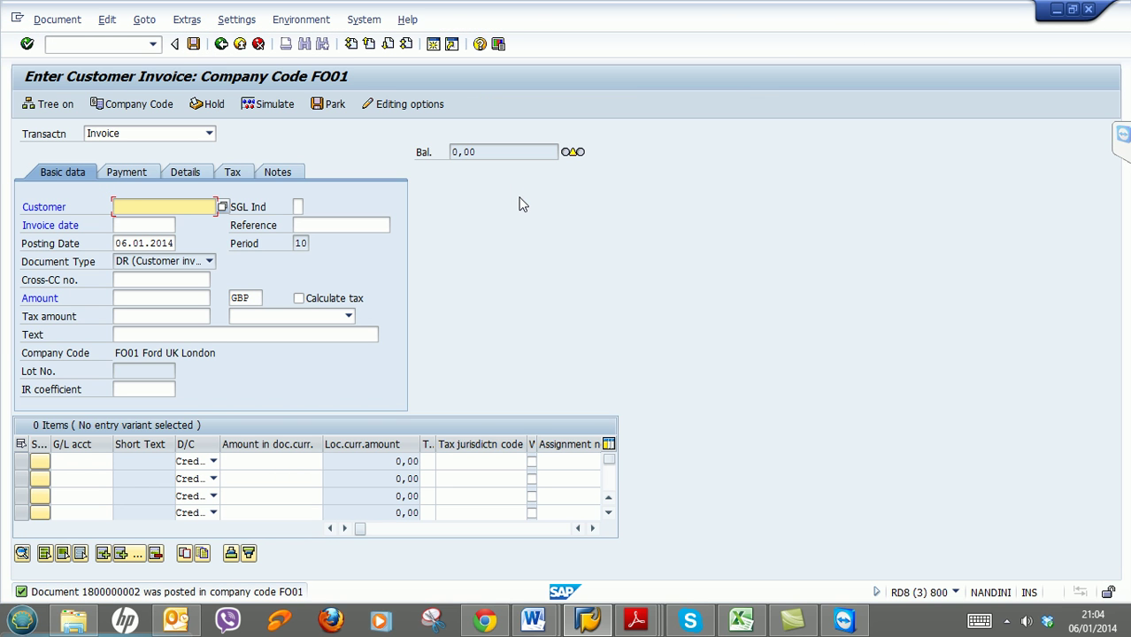
Open the customer line item display with /nfbl5n and list the open items of the preset customer in company code FO01.
left_click(113, 43)
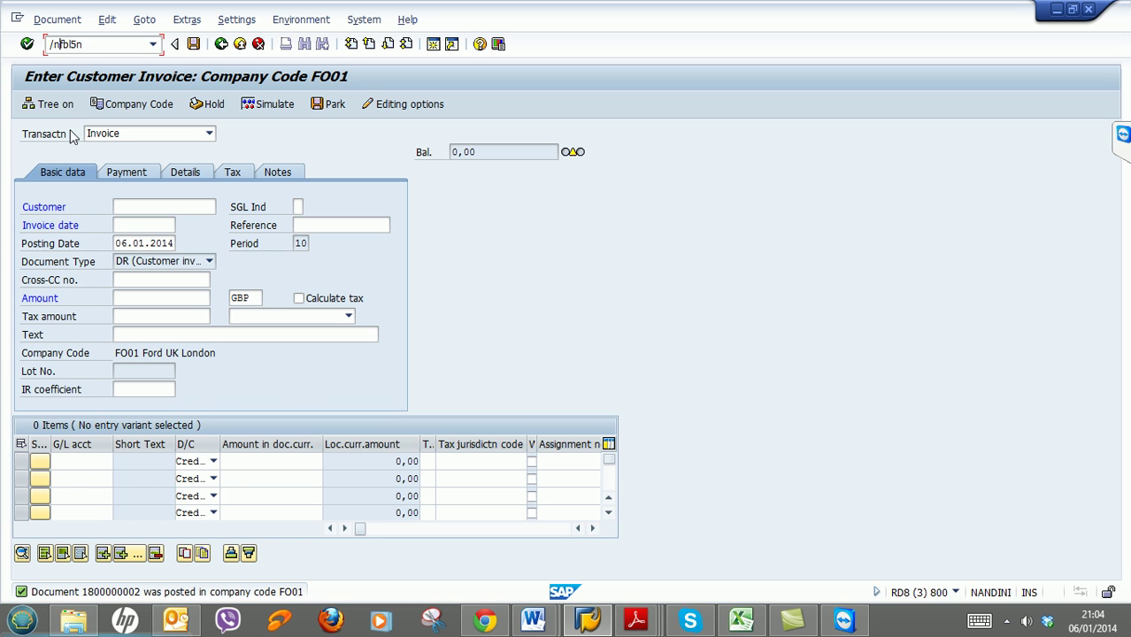
key("Return")
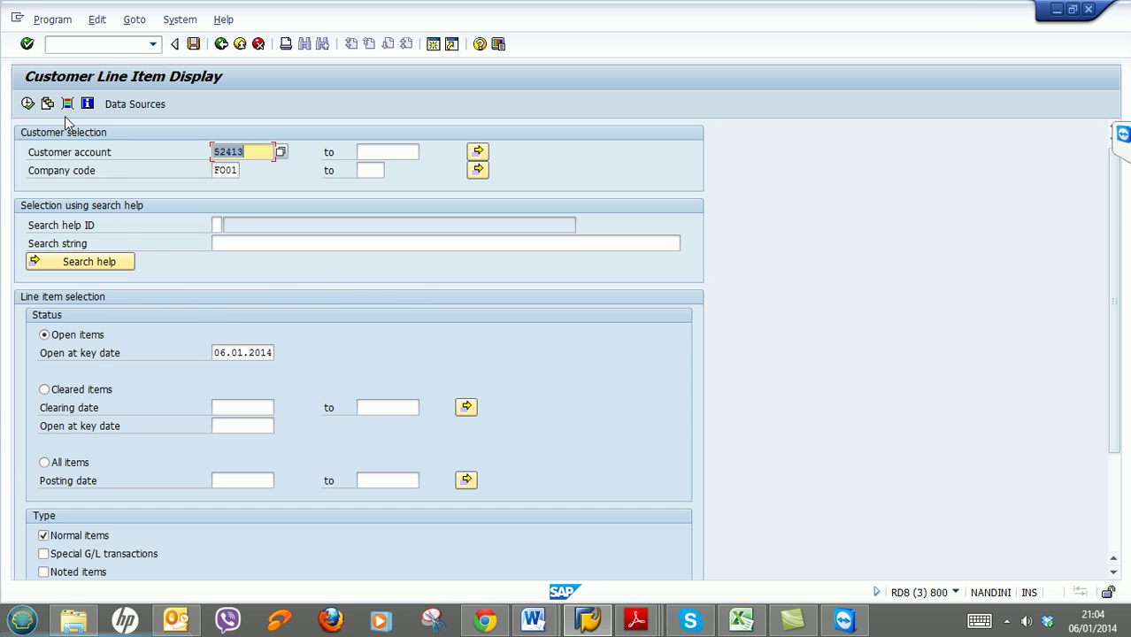
left_click(27, 103)
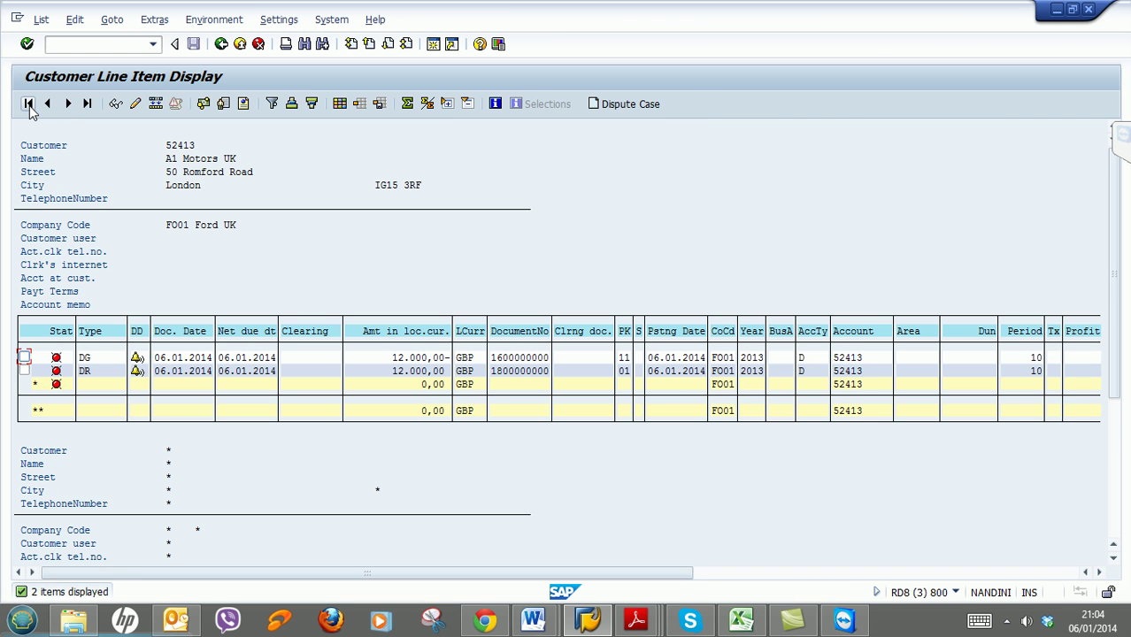
Go back to the selection, pick the unnamed one-time customer of company code FO01, and list its open items at 06.01.2014.
left_click(221, 44)
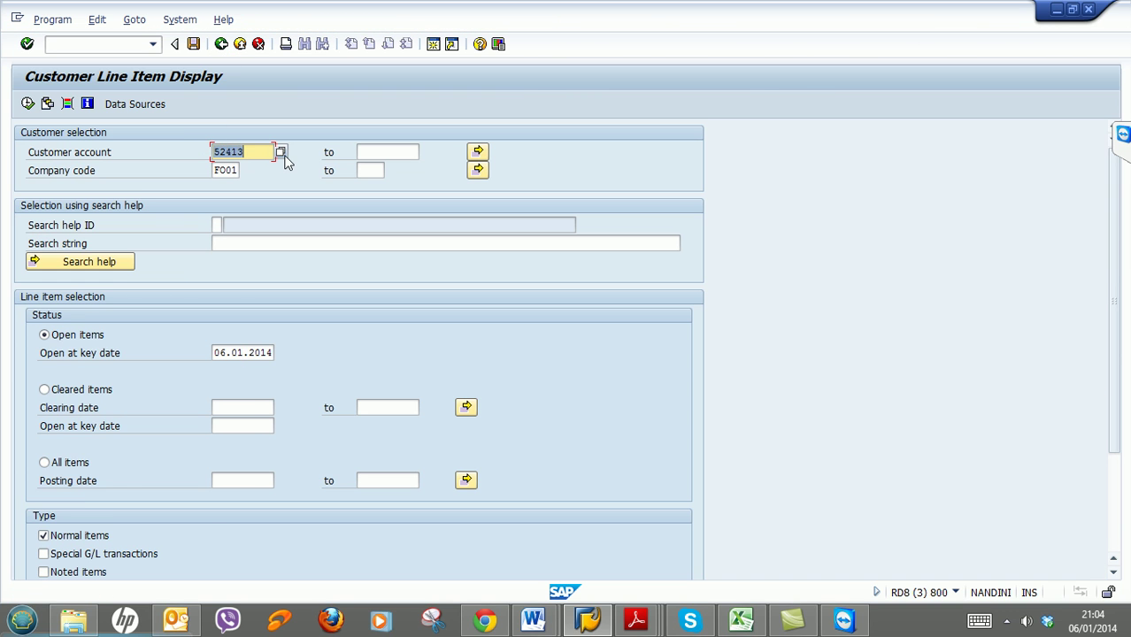
left_click(279, 153)
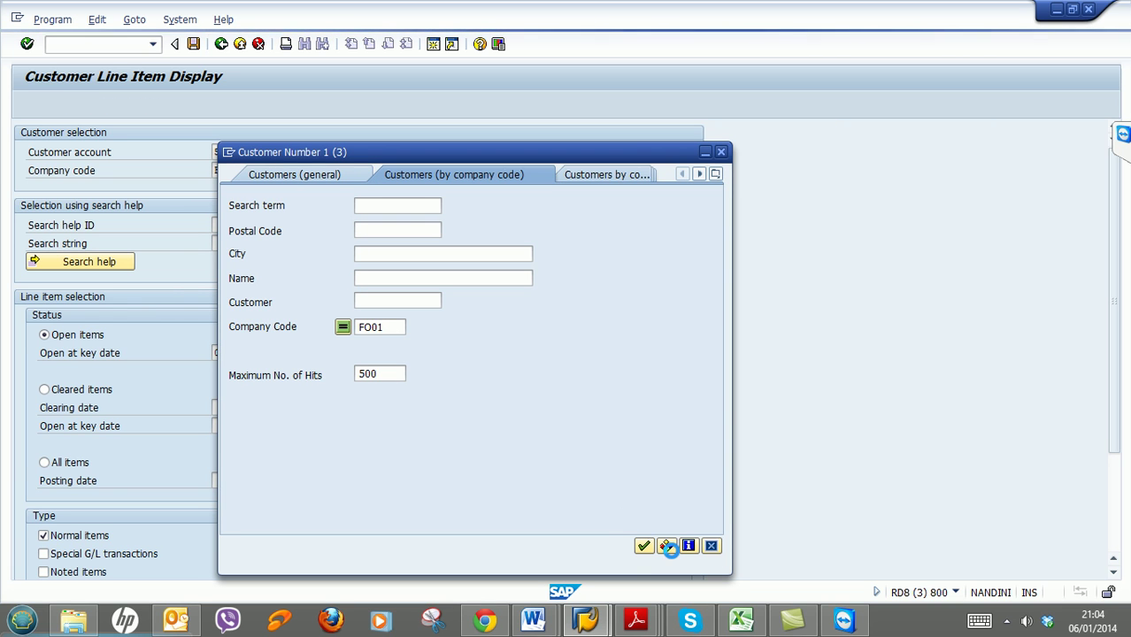
left_click(644, 547)
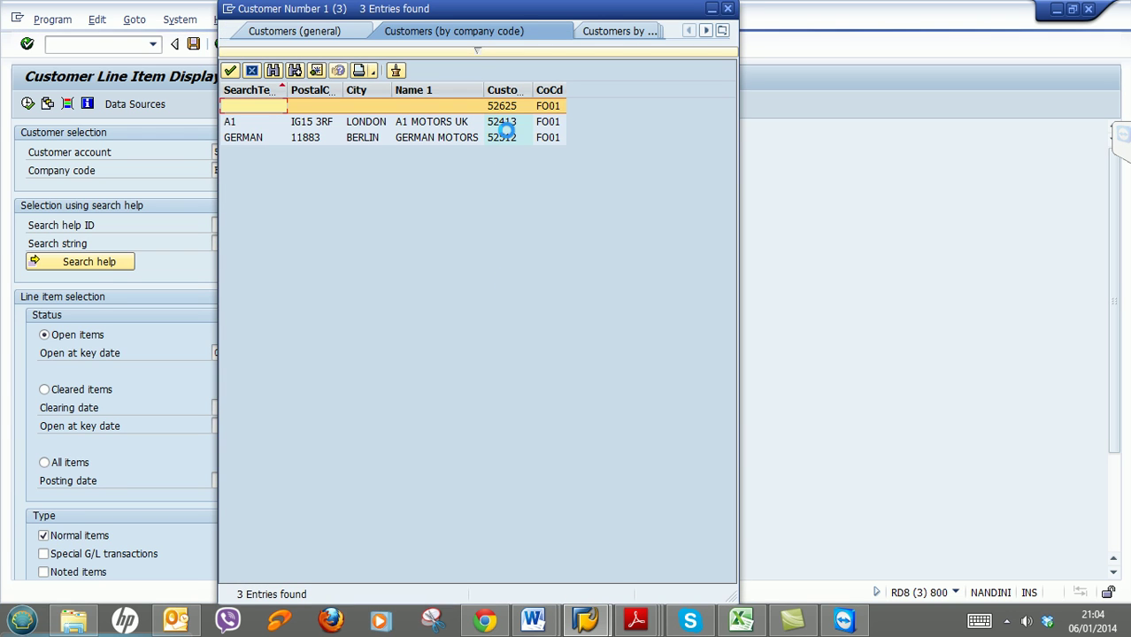
double_click(501, 106)
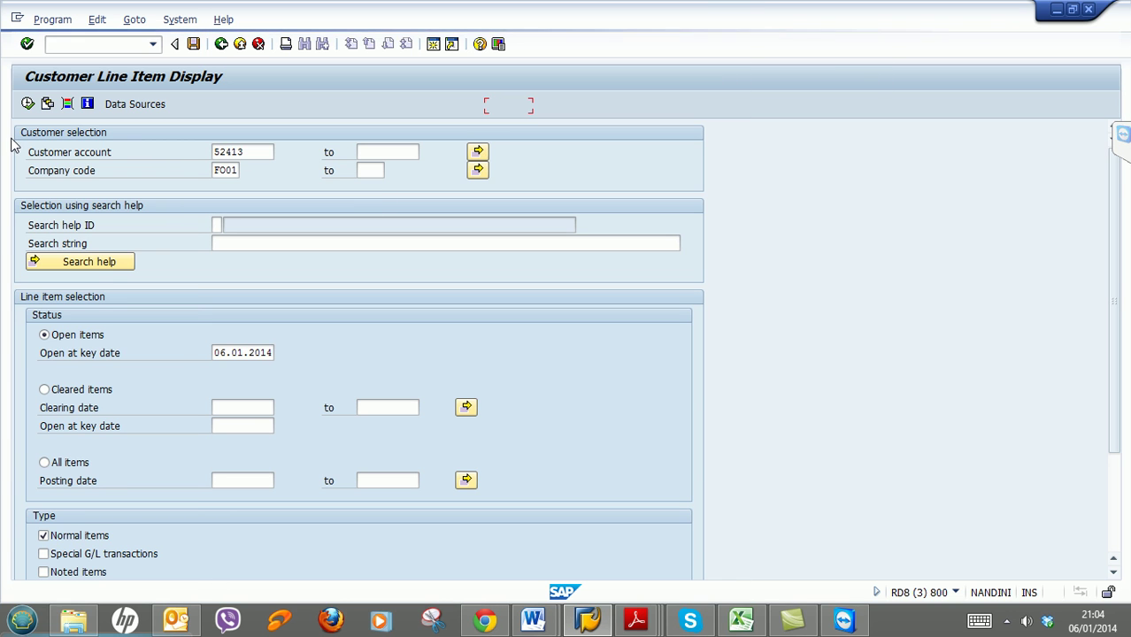
left_click(27, 102)
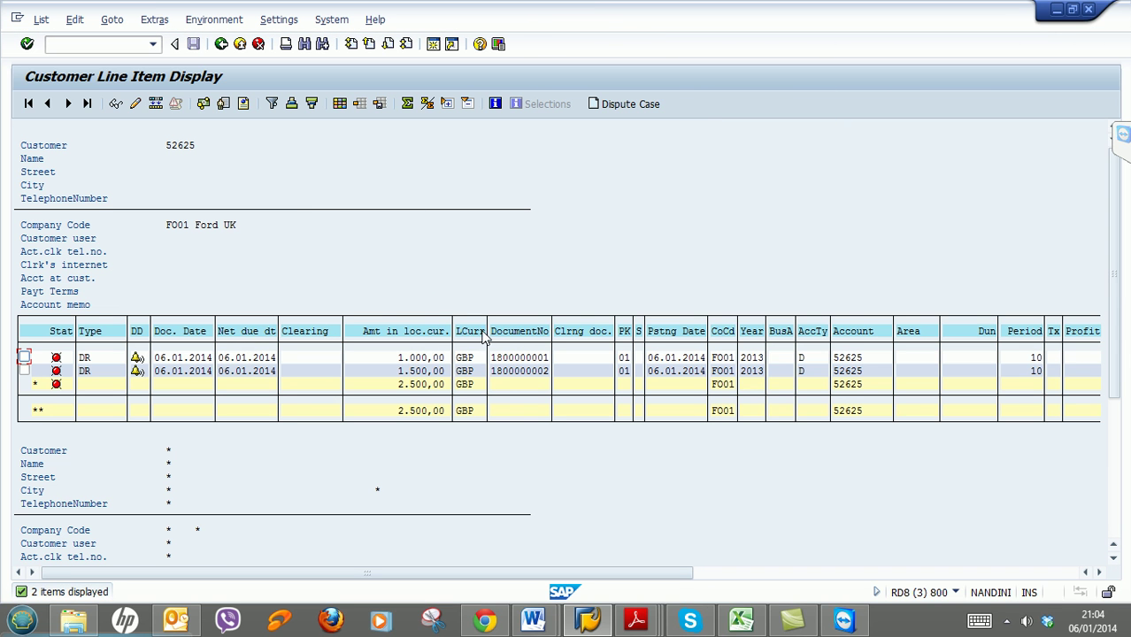
Review the address data and line item of the 1.000,00 GBP invoice, and return to the customer line item list.
double_click(509, 360)
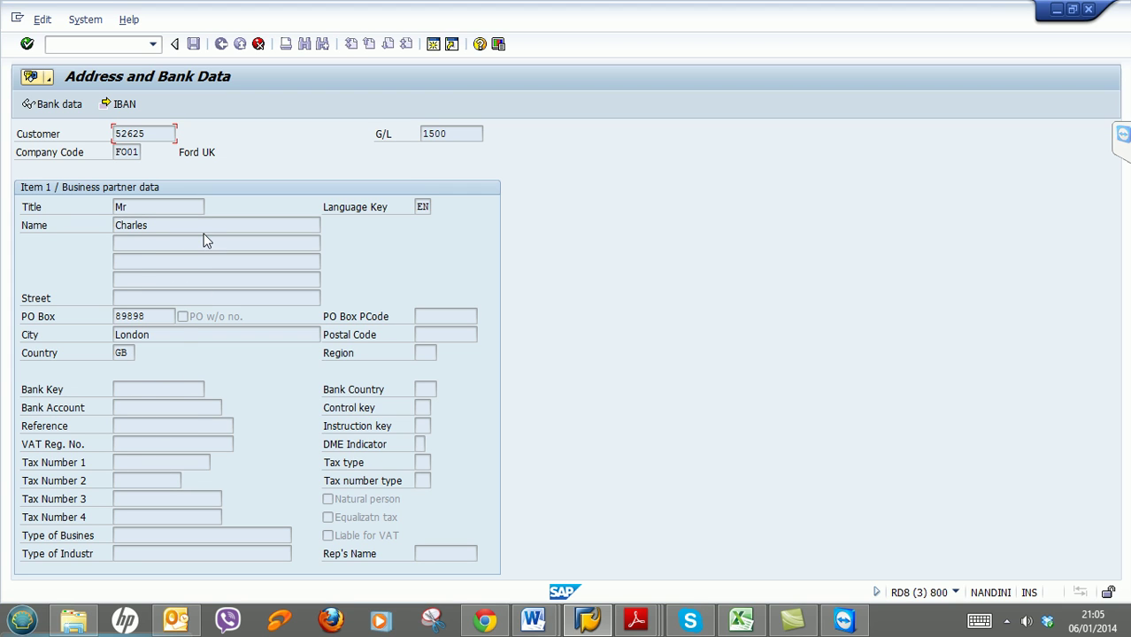
left_click(28, 44)
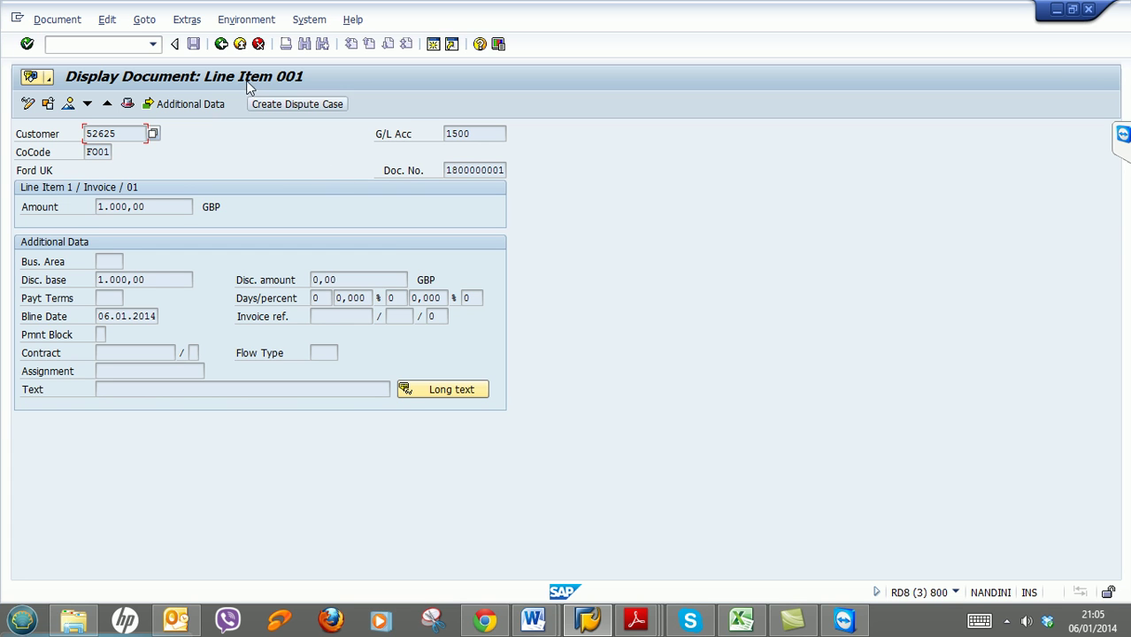
left_click(222, 43)
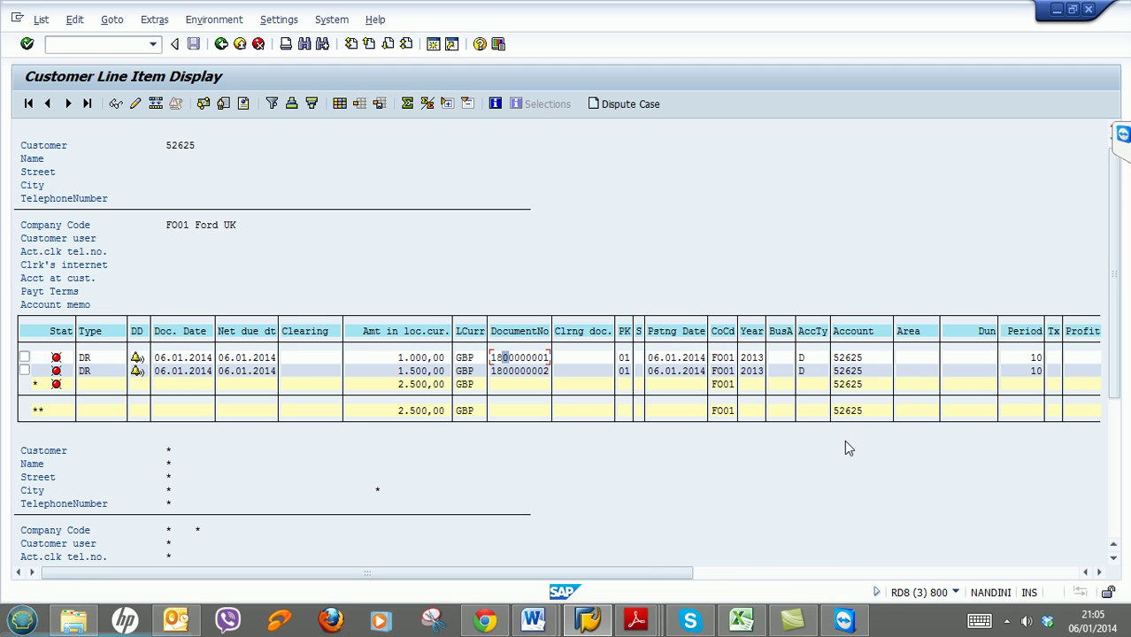
Switch to the SAP FICO Training Plan document in Word.
left_click(533, 623)
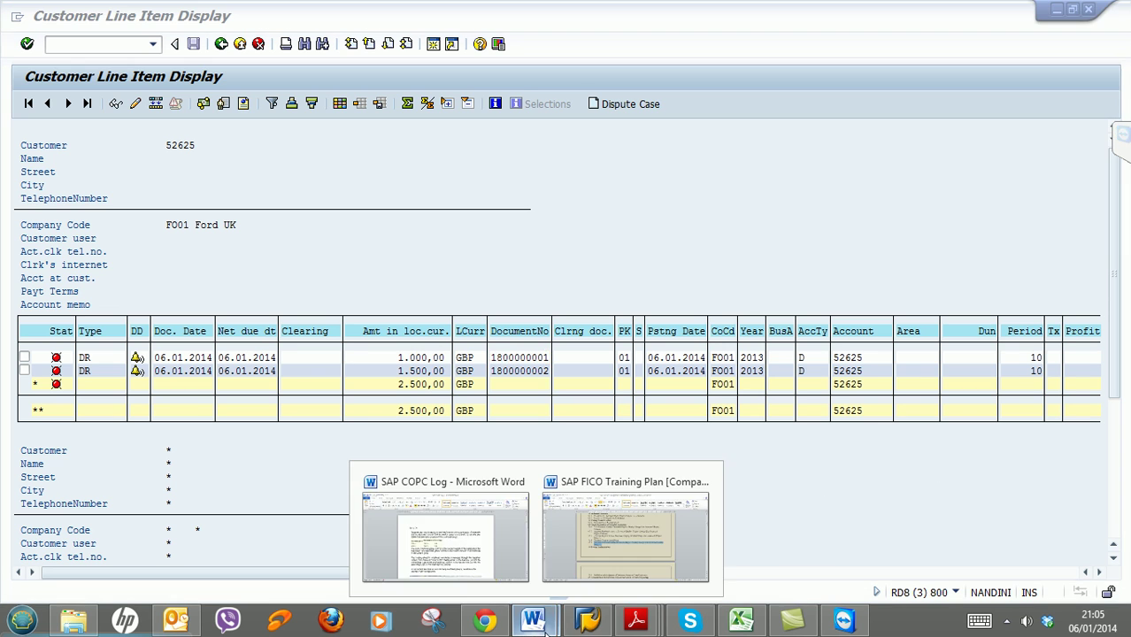
left_click(621, 552)
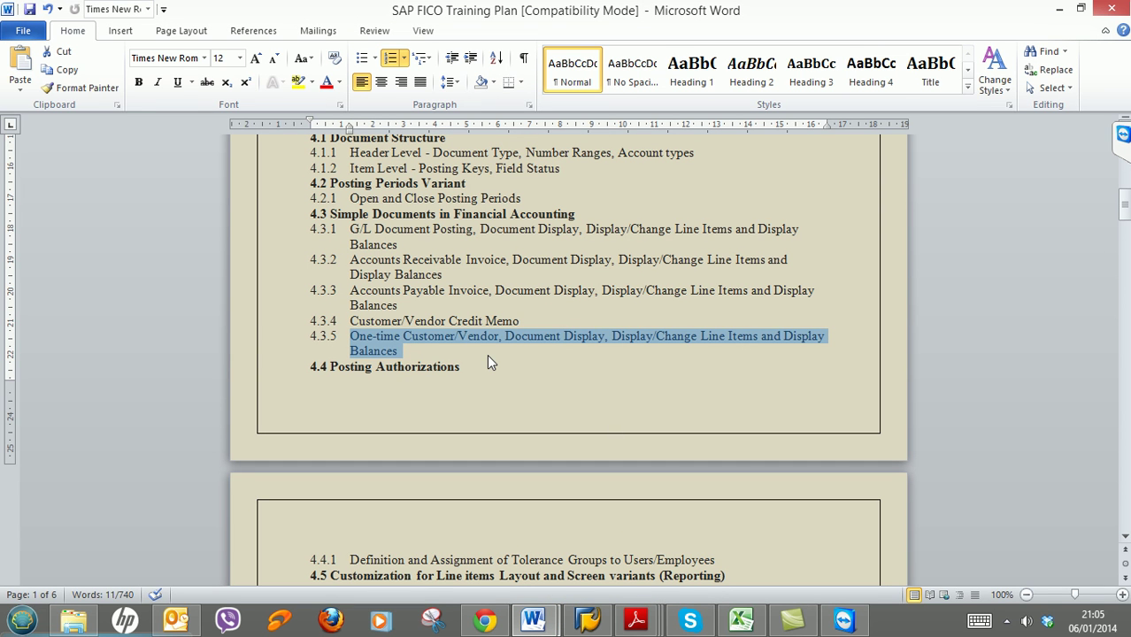
Review the vendor part of item 4.3.5 and the Posting Periods Variant section 4.2 in the training plan.
left_click(462, 336)
left_click_drag(459, 336, 498, 347)
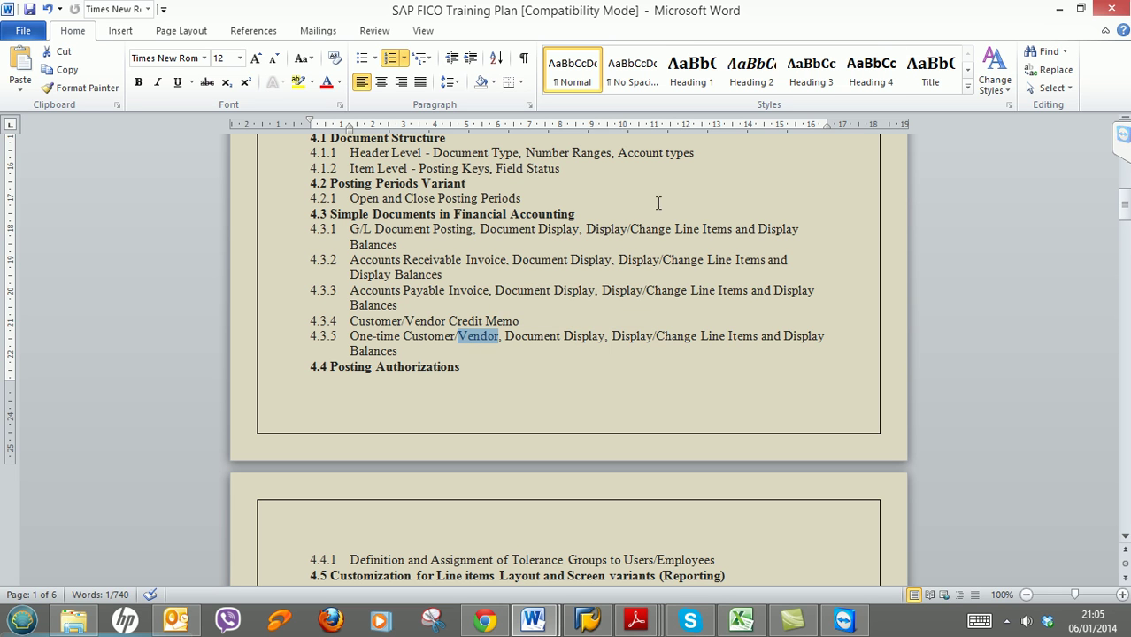
left_click(680, 322)
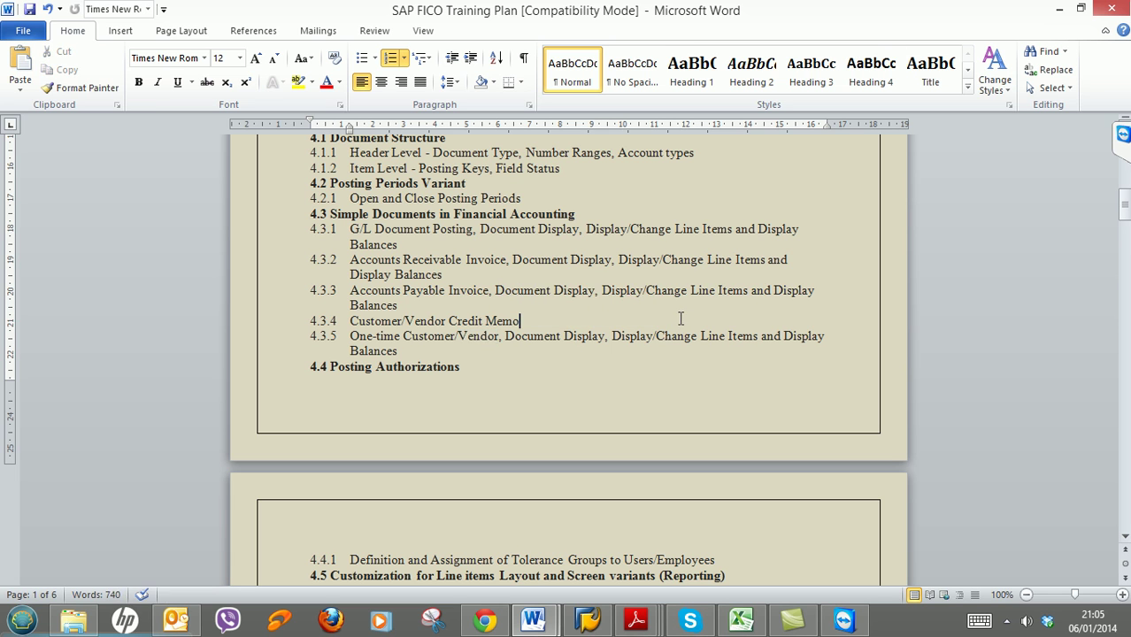
left_click_drag(525, 199, 372, 186)
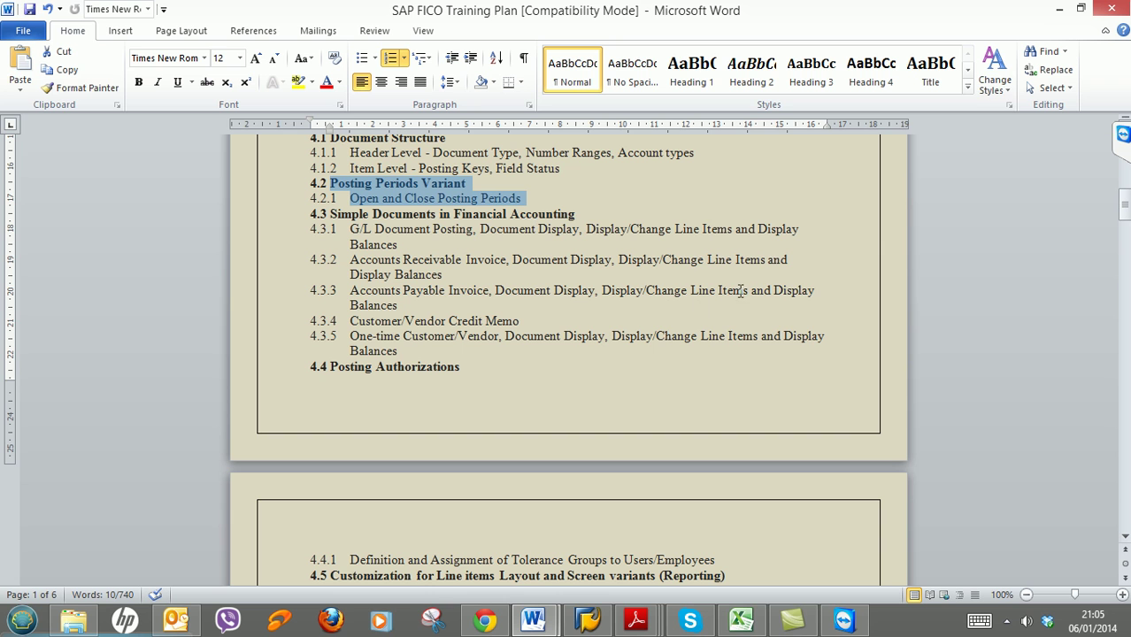
Switch to SAP, start customer invoice entry with /nfb70, and open an additional session.
left_click(606, 625)
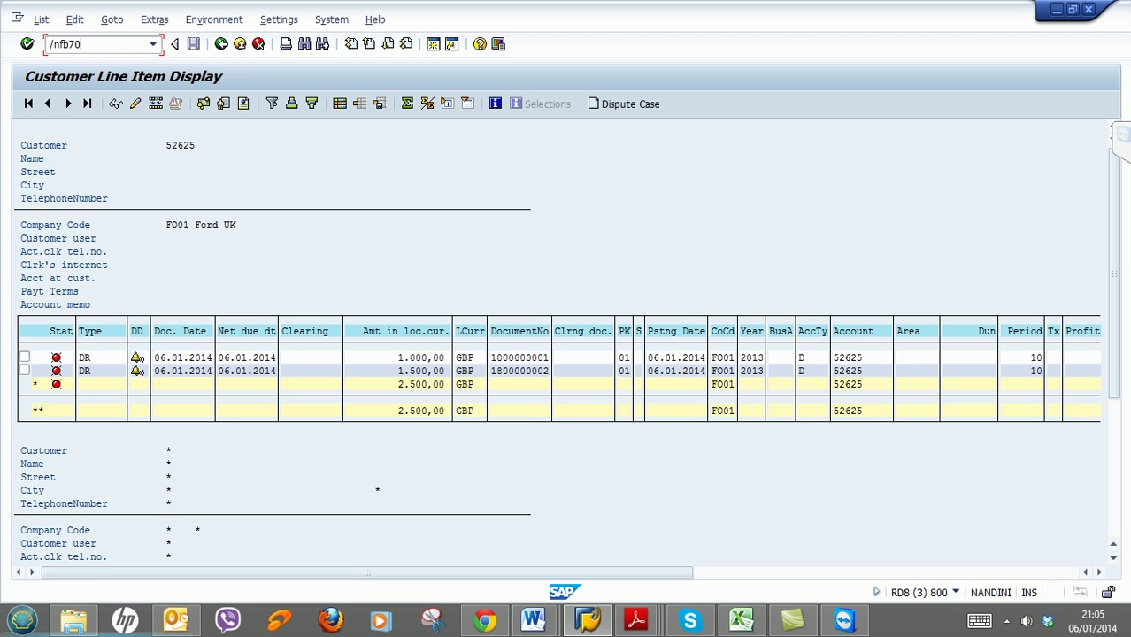
key("Return")
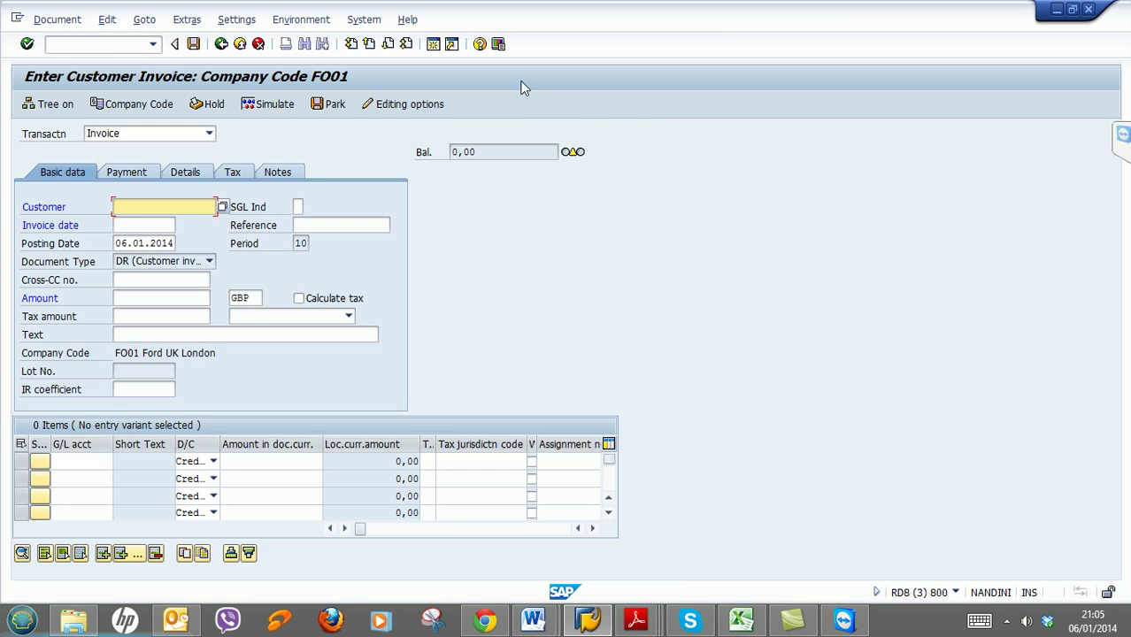
left_click(437, 46)
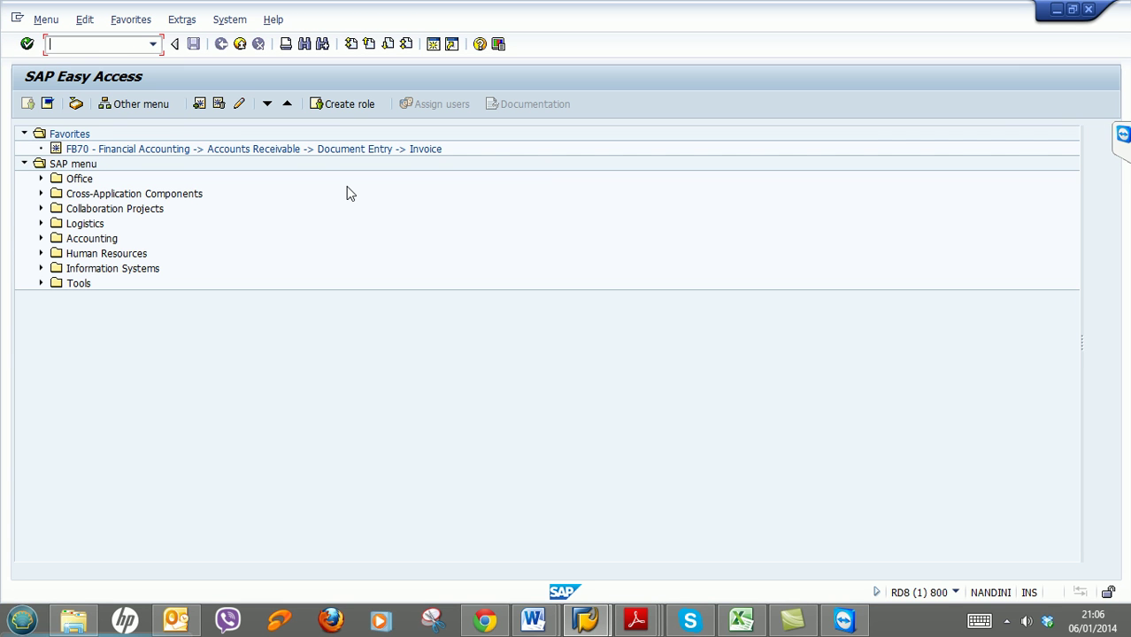
Open the posting periods table with ob52 and position the list on variant FO01.
type("ob52")
key("Return")
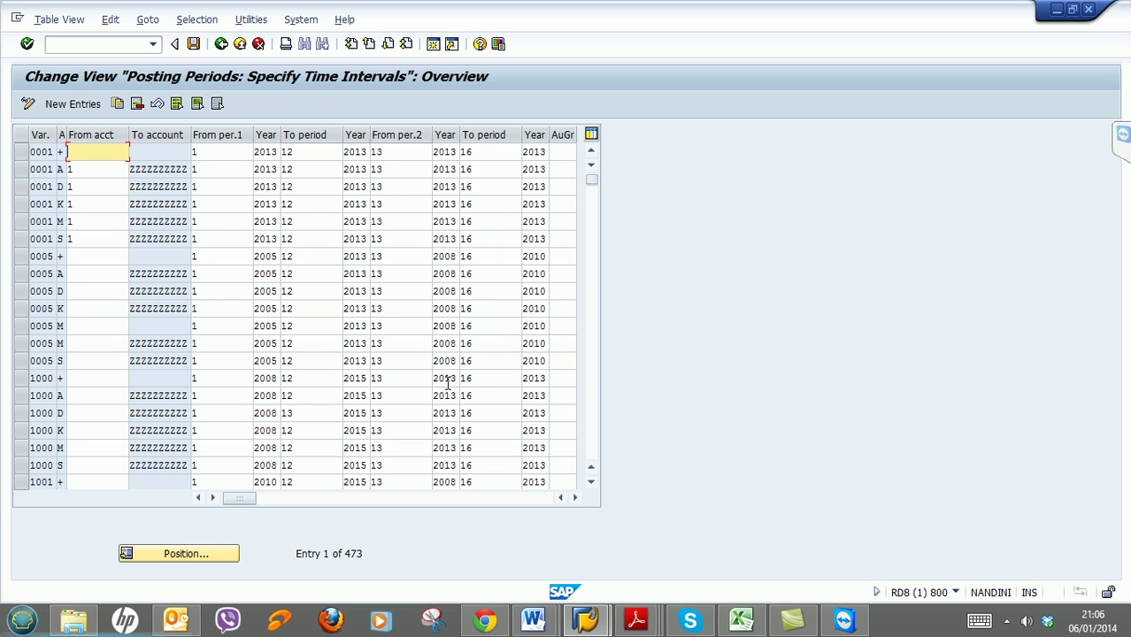
left_click(199, 555)
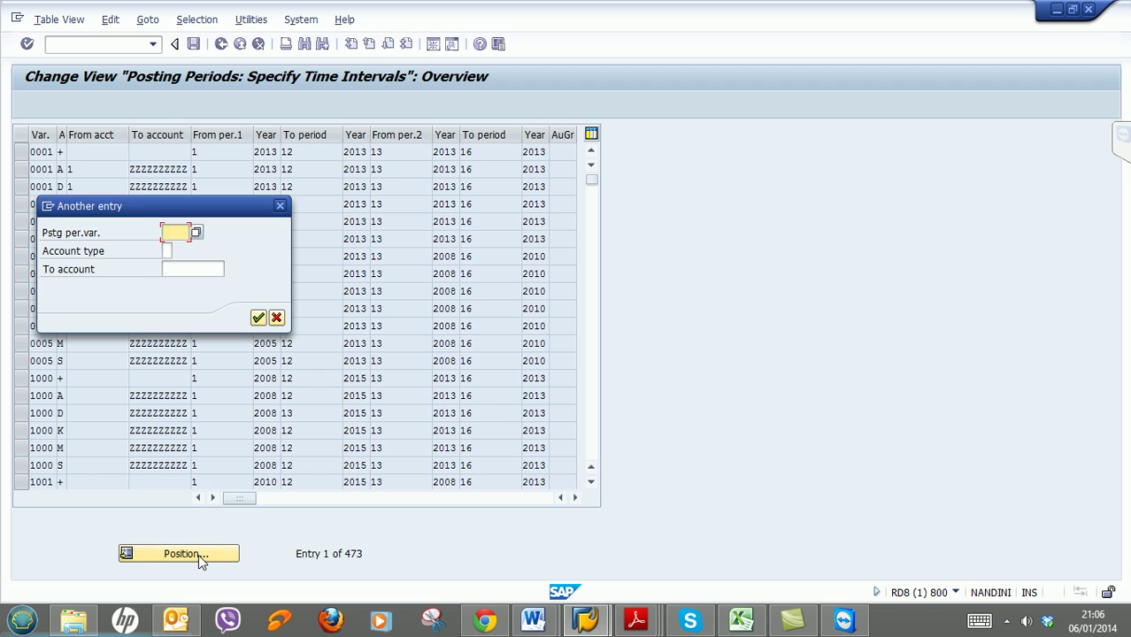
type("fo01")
key("Return")
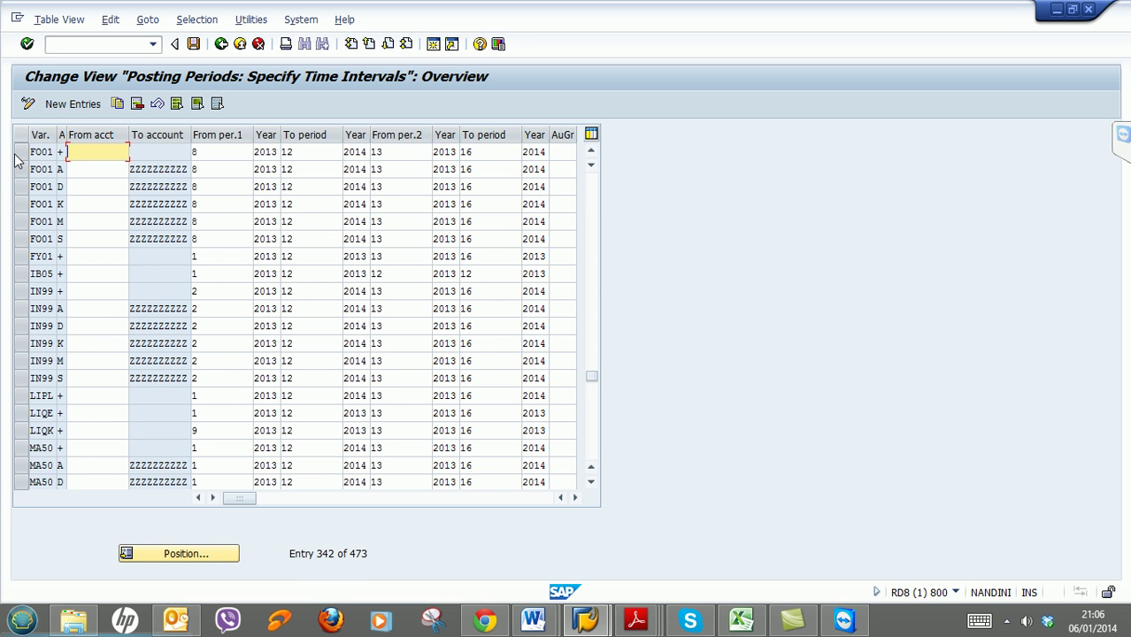
Select all six FO01 posting period rows and widen the account type column.
left_click(21, 152)
left_click(20, 169)
left_click(22, 187)
left_click(23, 204)
left_click(22, 222)
left_click(22, 239)
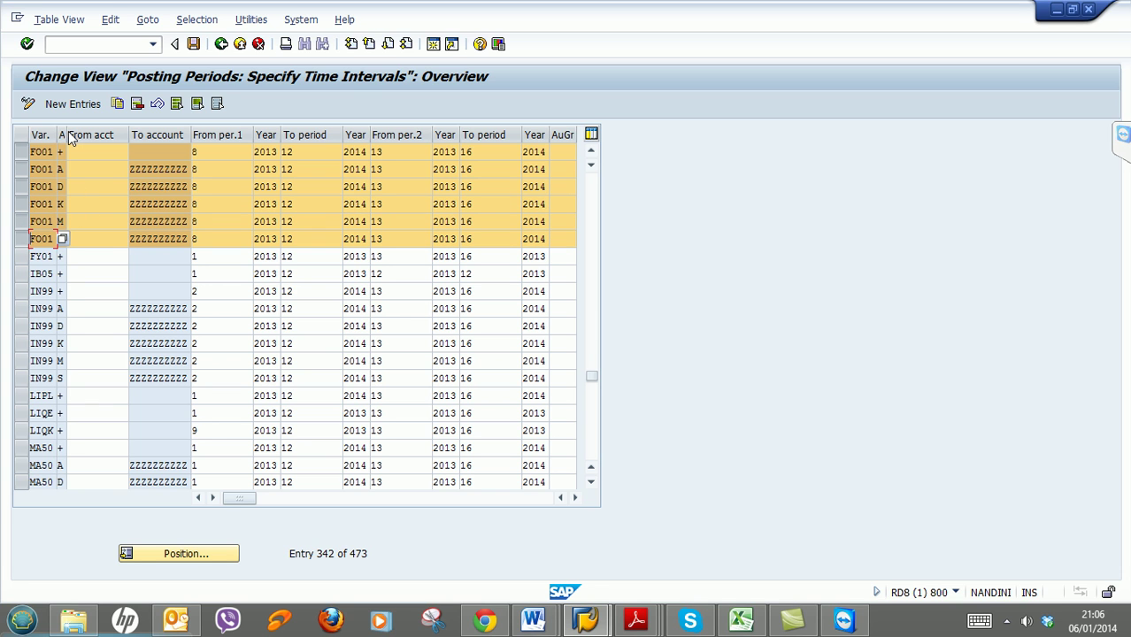
left_click_drag(63, 131, 69, 140)
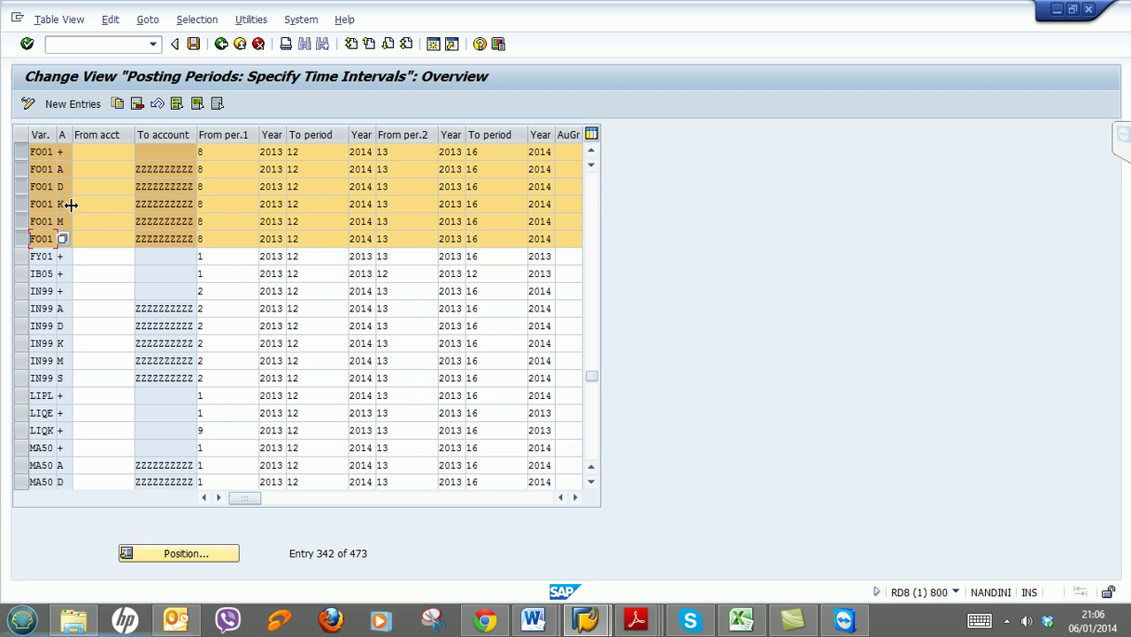
Deselect the FO01 rows for account types S, M, K, A and +, keeping only account type D selected.
left_click(21, 239)
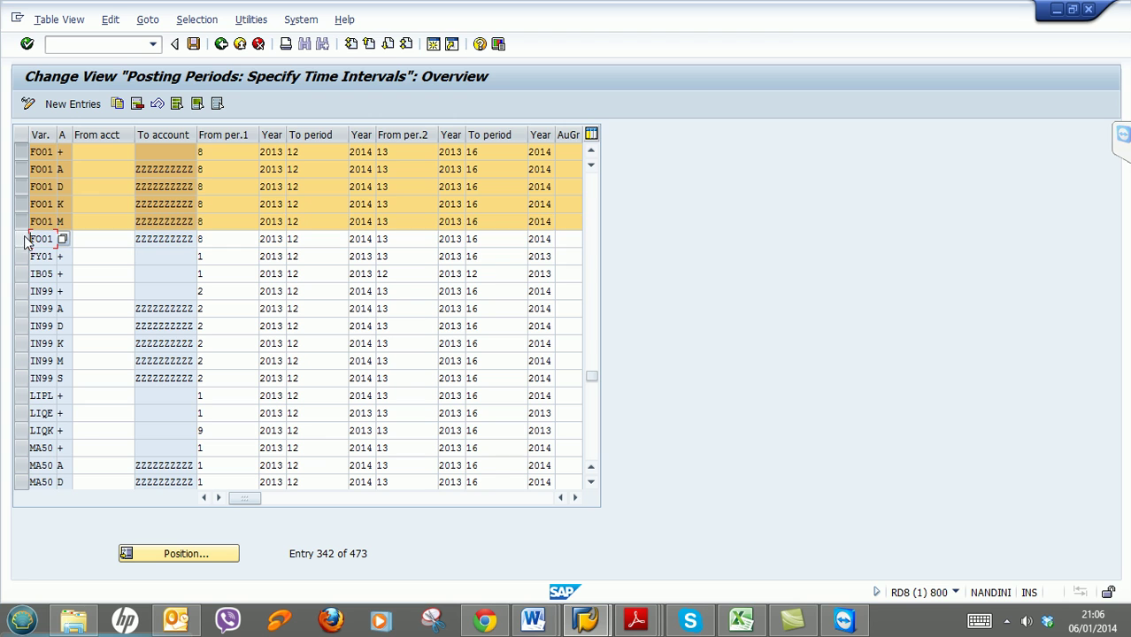
left_click(21, 221)
left_click(21, 204)
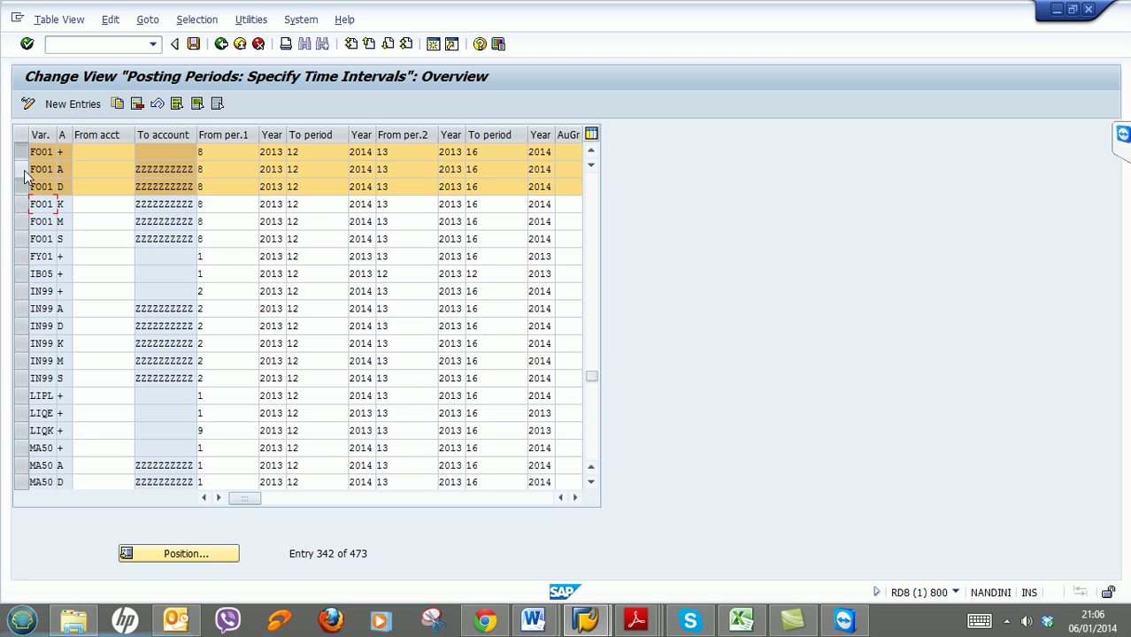
left_click(21, 169)
left_click(22, 152)
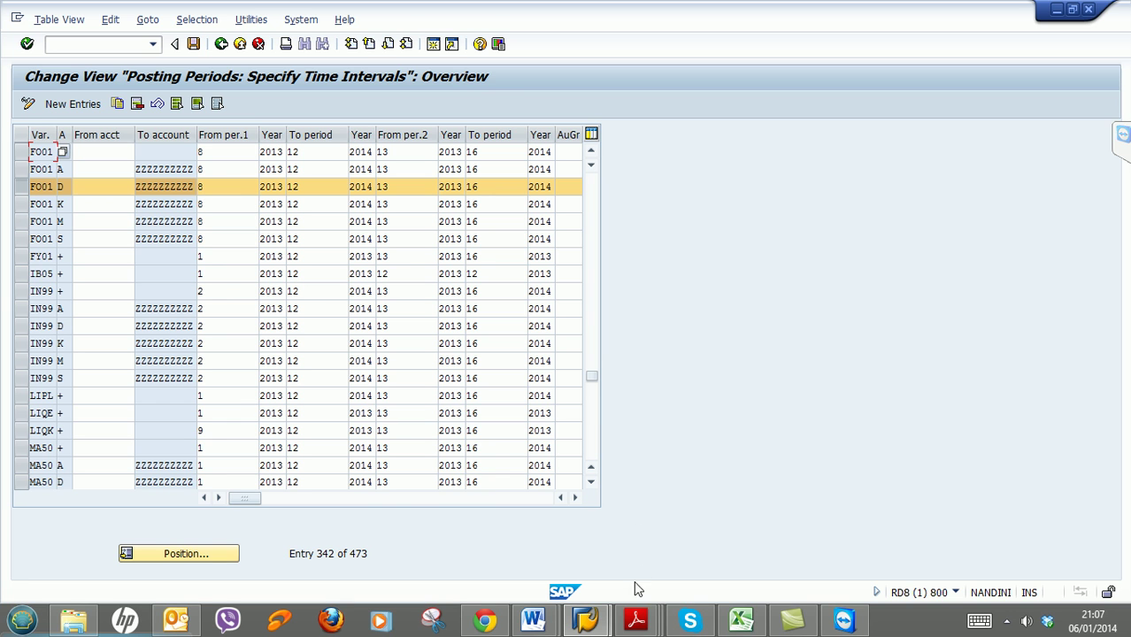
Go back to the customer invoice session and pick A1 MOTORS UK from the customers of company code FO01.
mouse_move(602, 629)
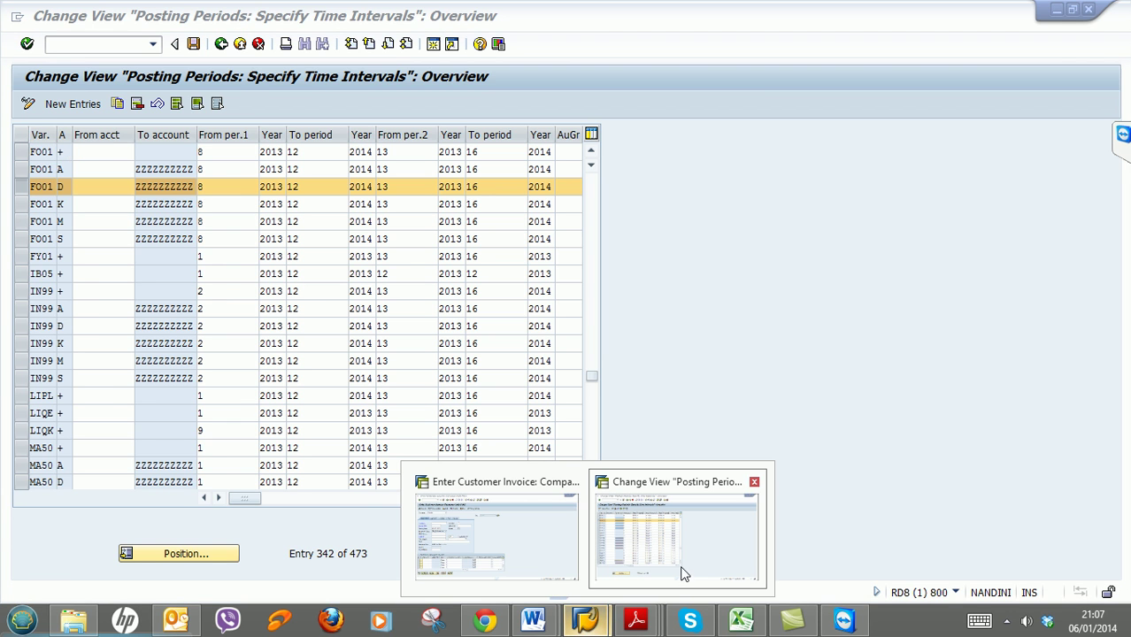
left_click(538, 542)
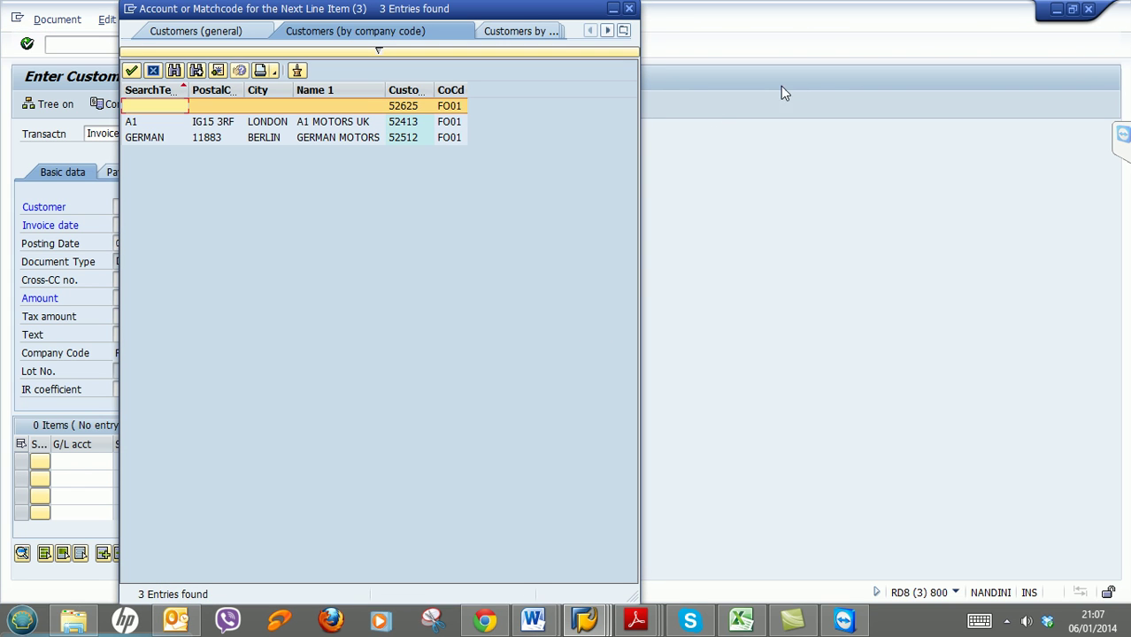
double_click(352, 122)
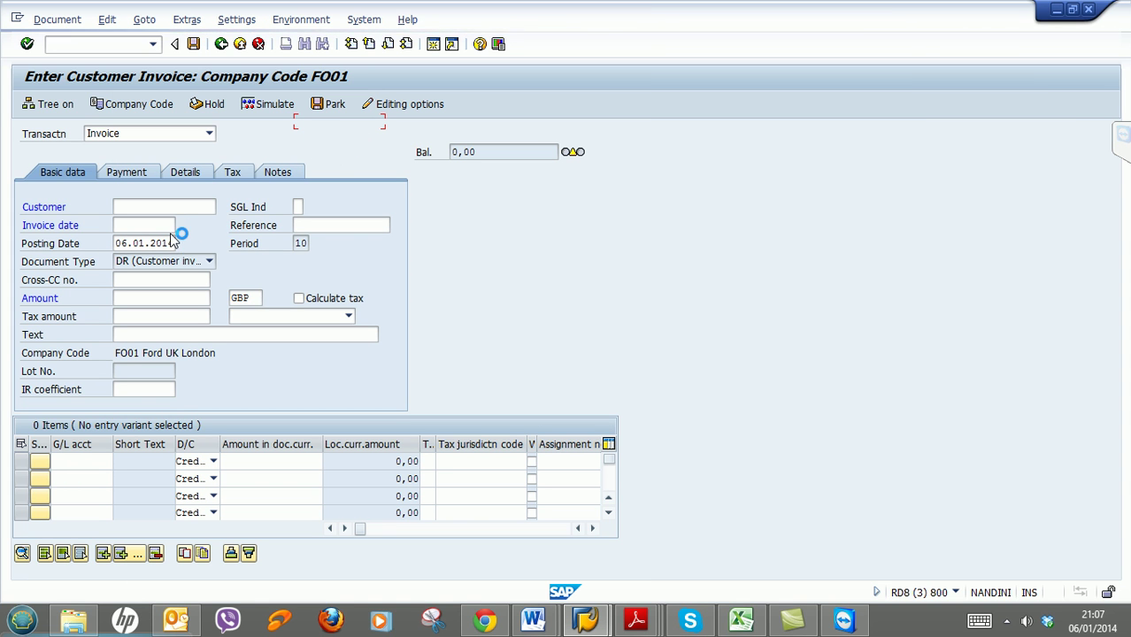
Try to validate the customer invoice with invoice date and posting date 01.10.2013.
left_click(169, 226)
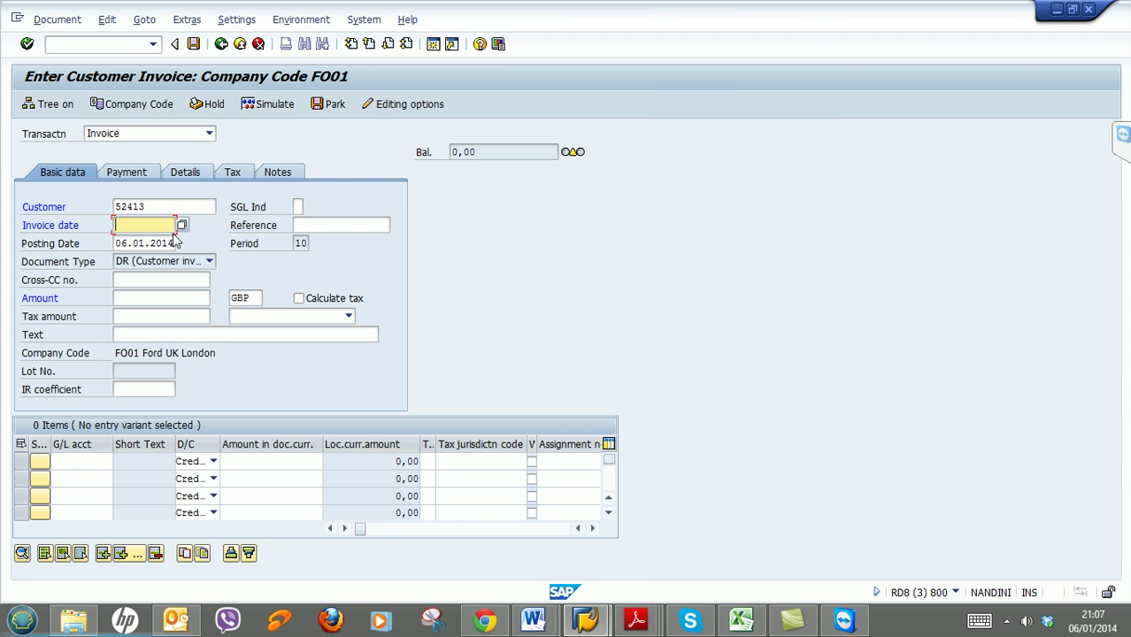
type("01.102.")
key("BackSpace")
type(".2013")
key("Tab")
key("Tab")
type("01.10")
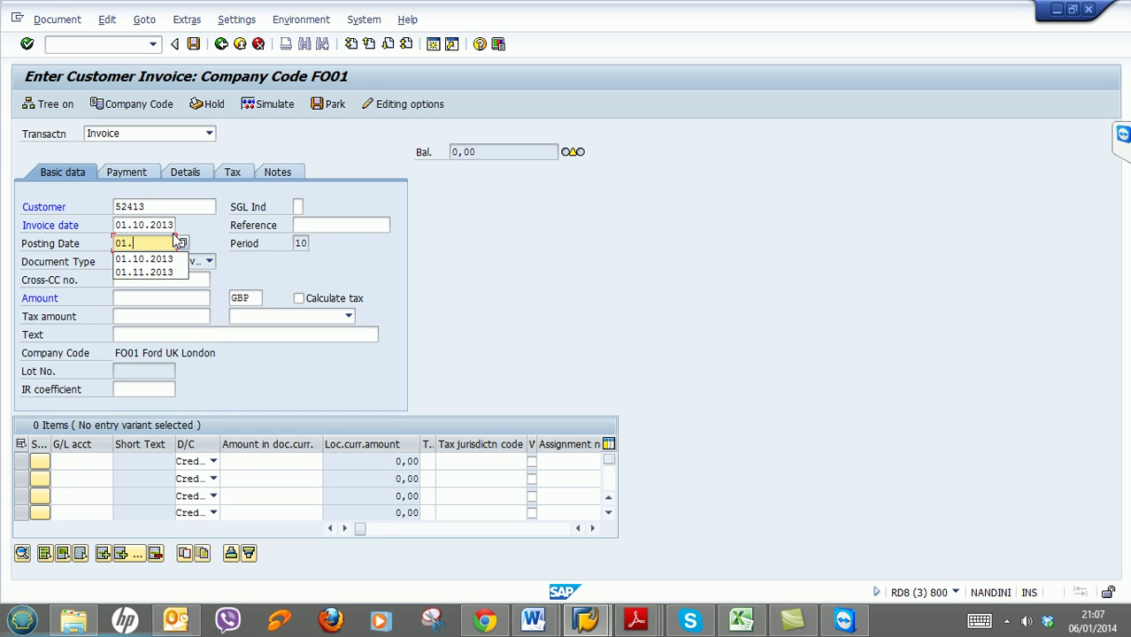
type(".2013")
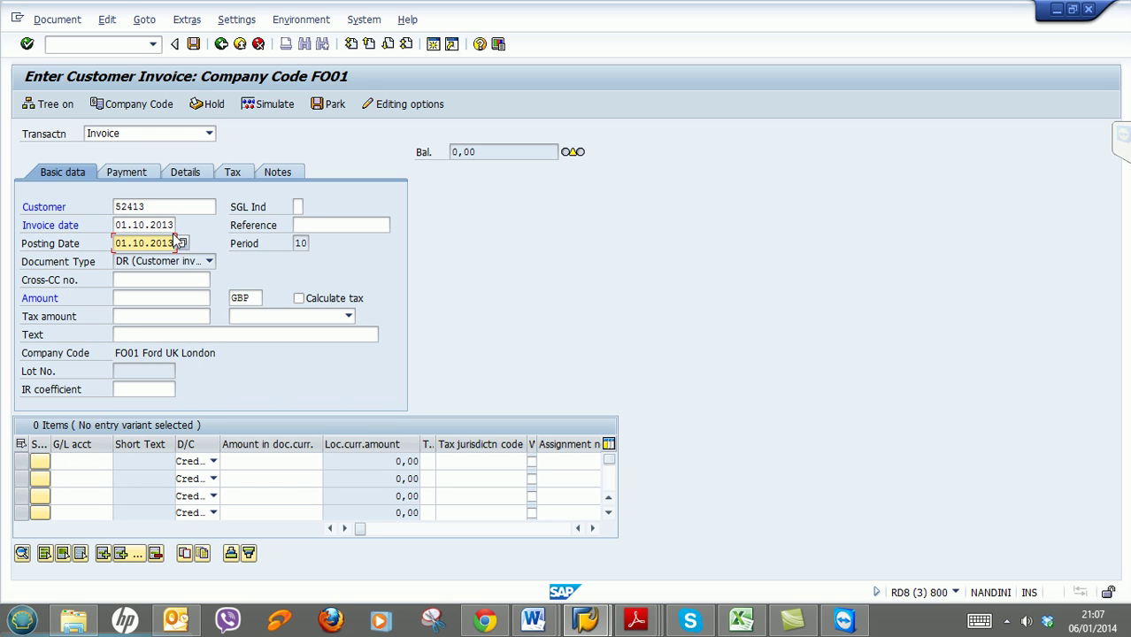
key("Return")
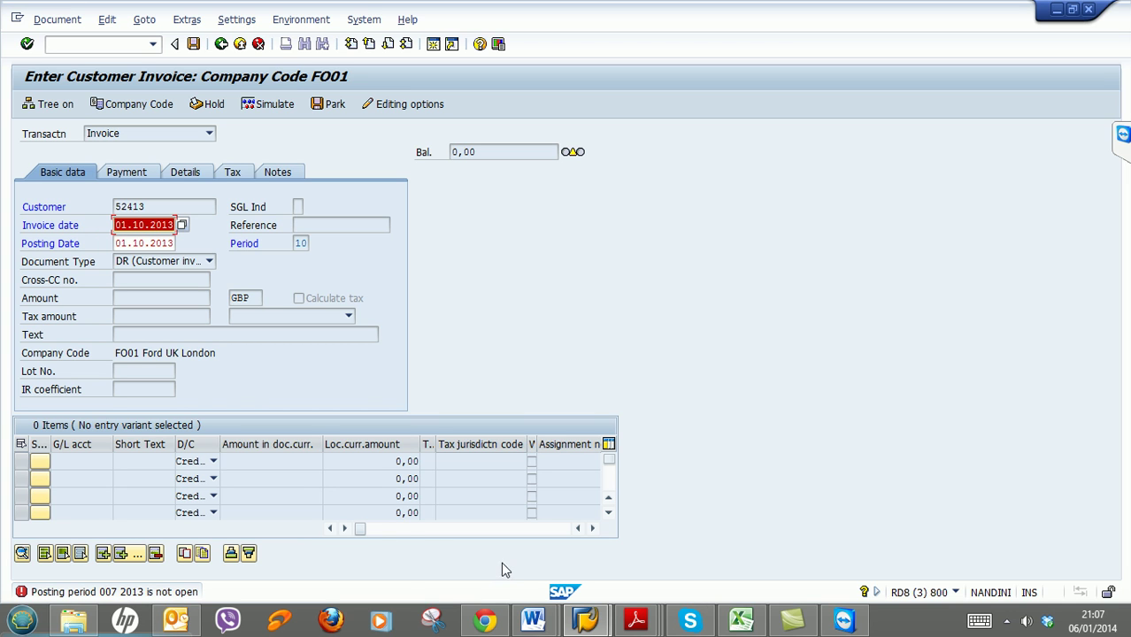
Set the first from-period of the FO01 account type D row to 7 and save it under the FO01 customizing request.
left_click(586, 619)
left_click(678, 531)
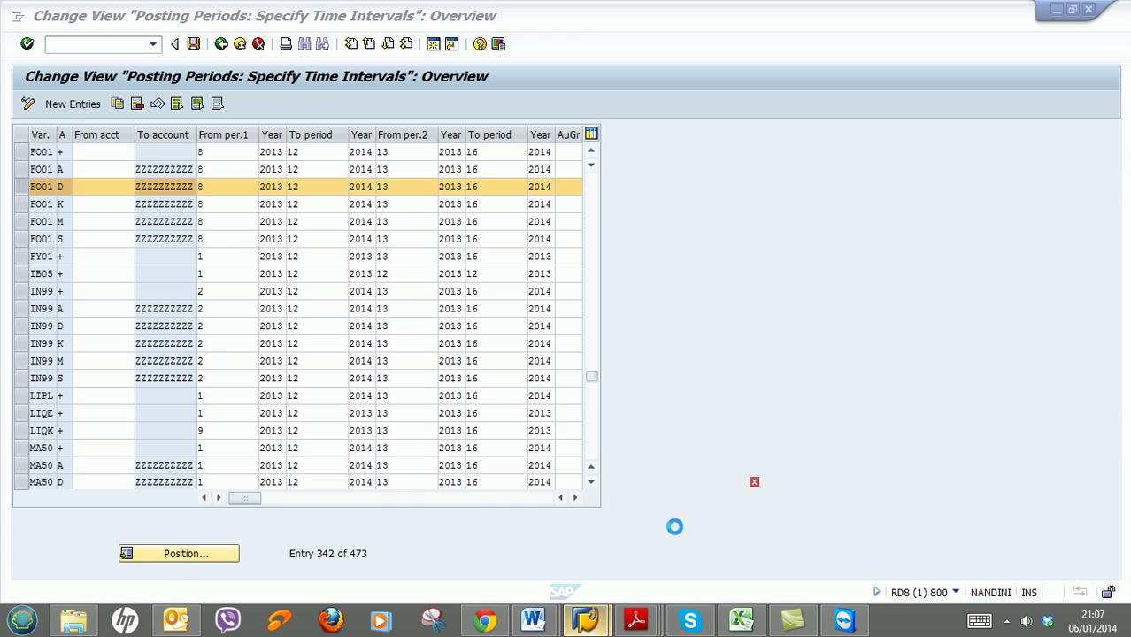
left_click(39, 194)
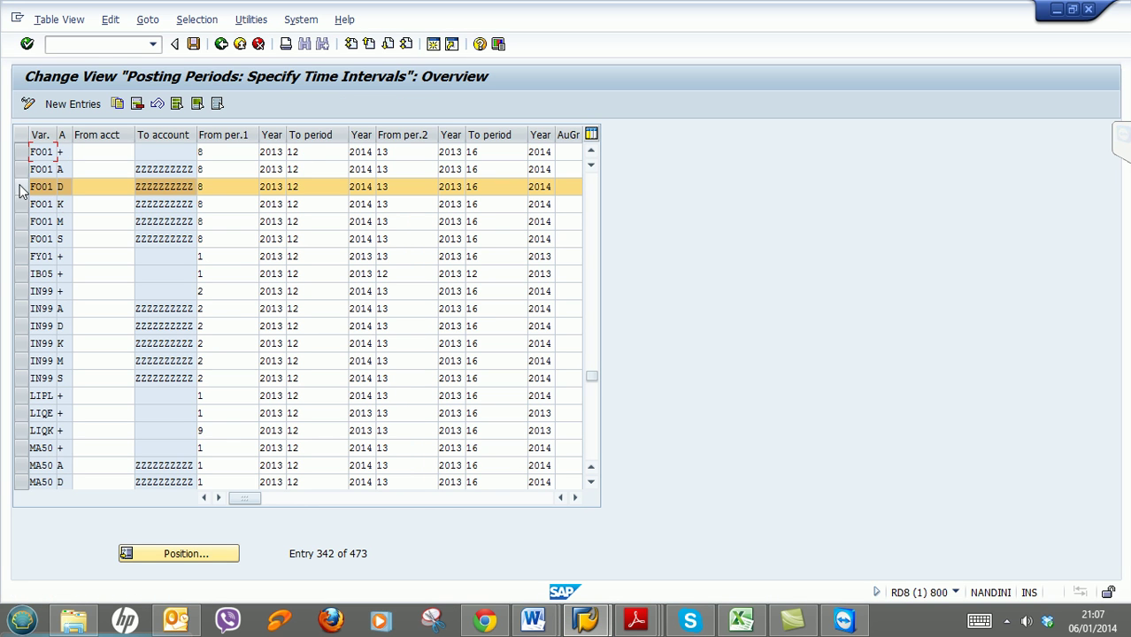
left_click(214, 188)
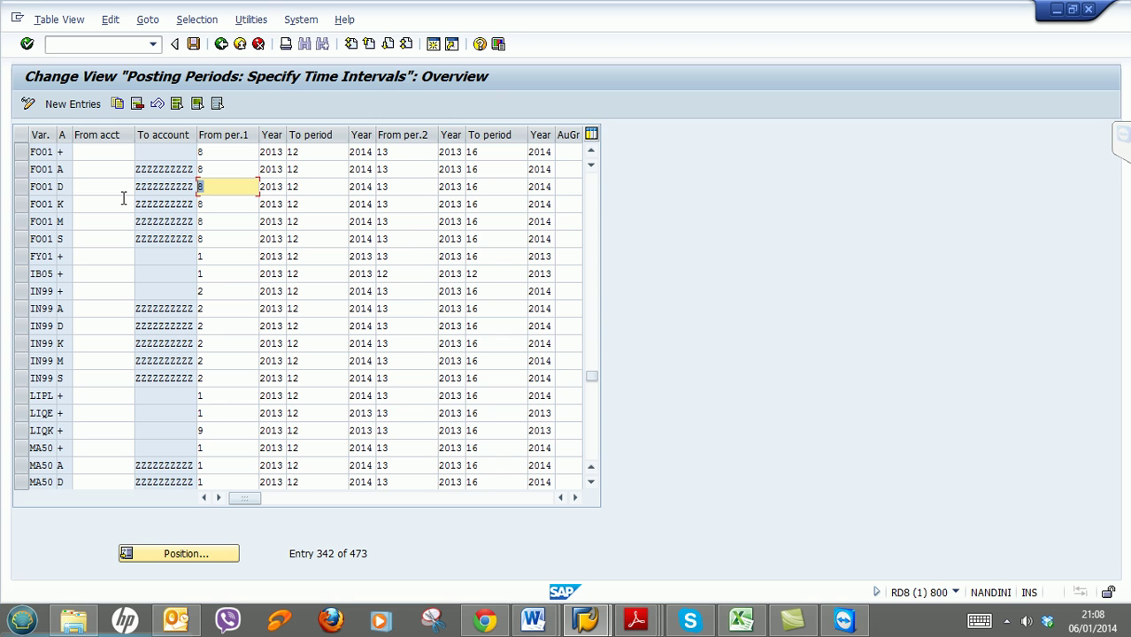
type("7")
left_click(193, 43)
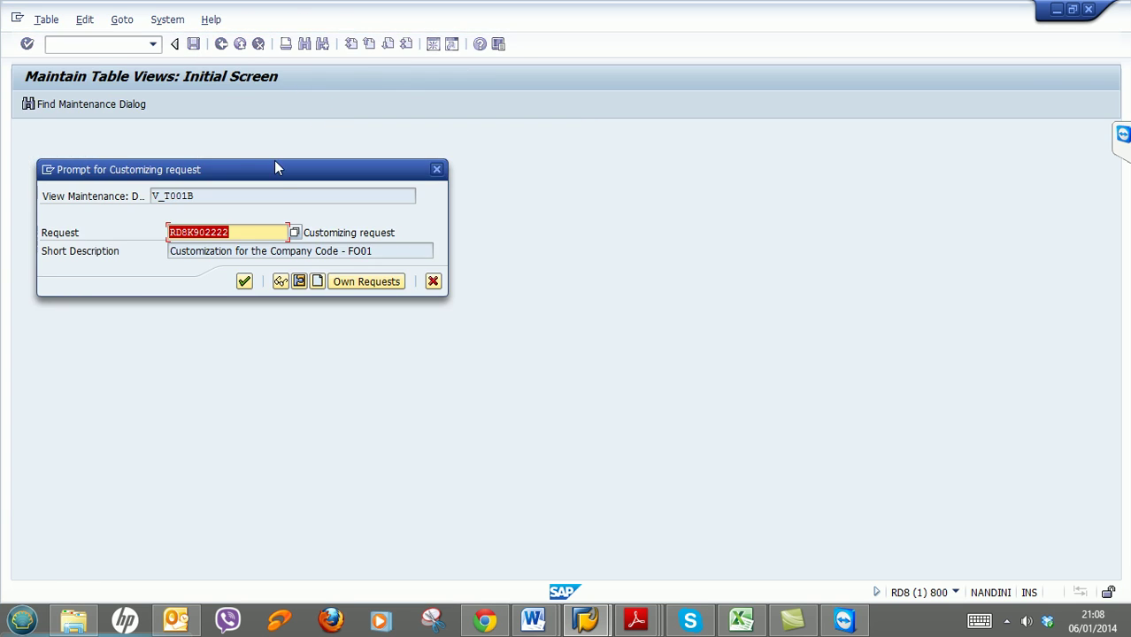
left_click(251, 283)
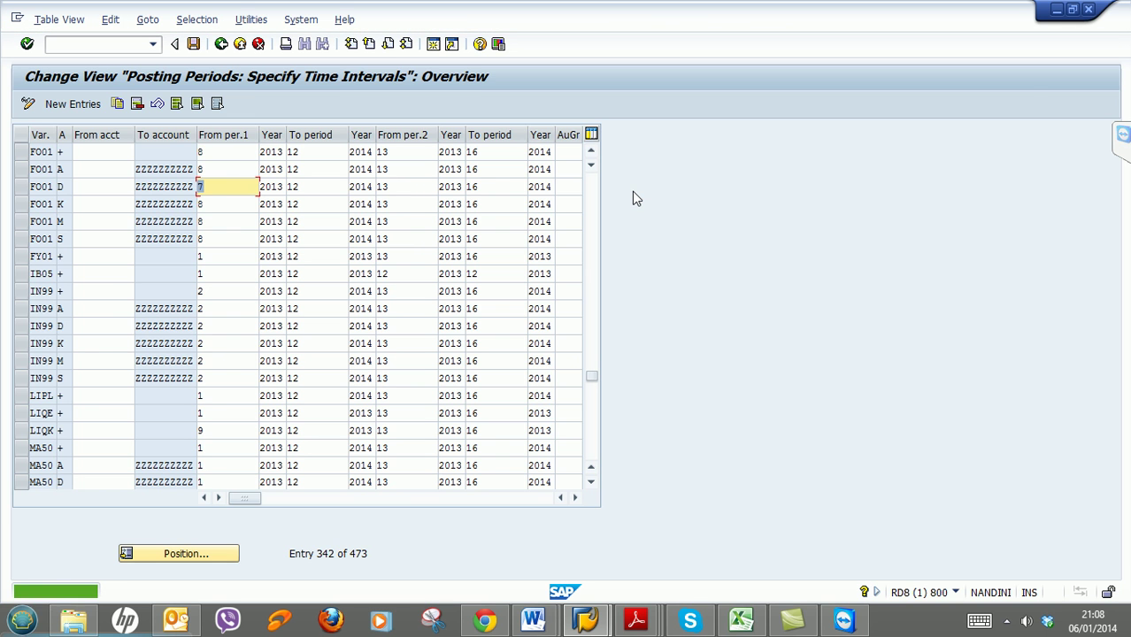
Review the FO01 posting period row for account type S and return to the customer invoice session.
mouse_move(586, 620)
left_click(527, 549)
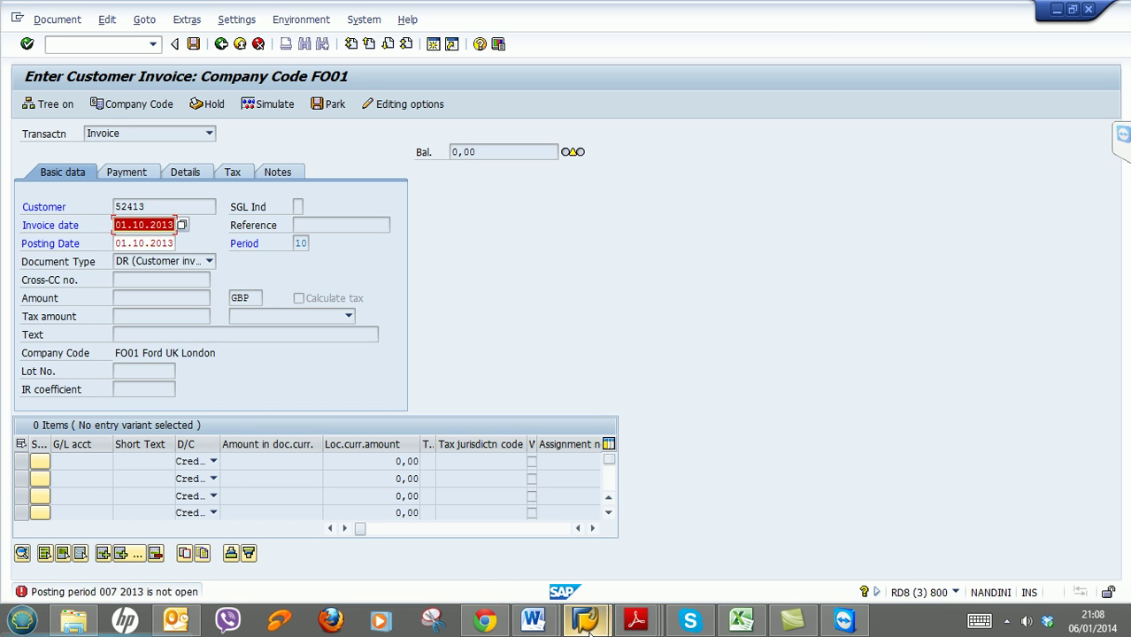
mouse_move(586, 620)
left_click(633, 580)
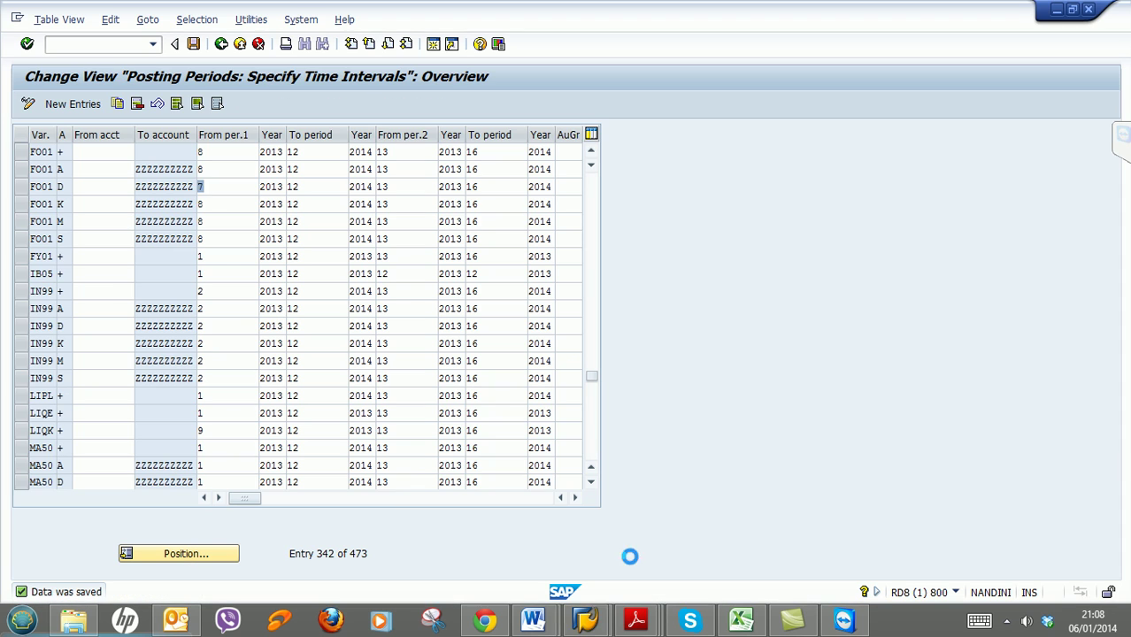
left_click(23, 241)
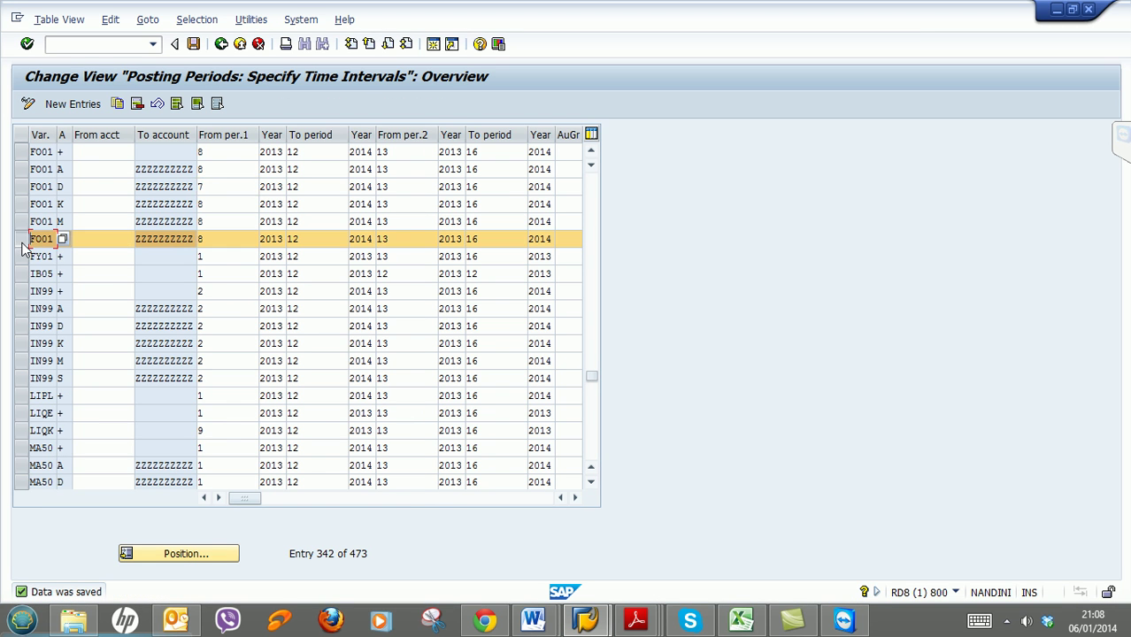
left_click(75, 239)
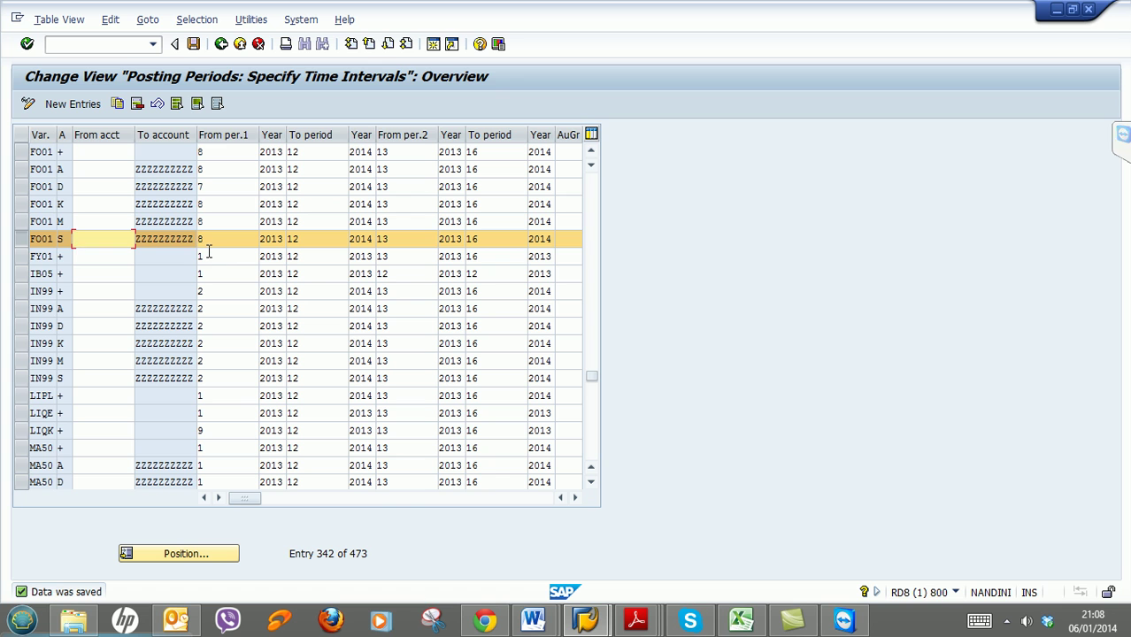
left_click(1056, 8)
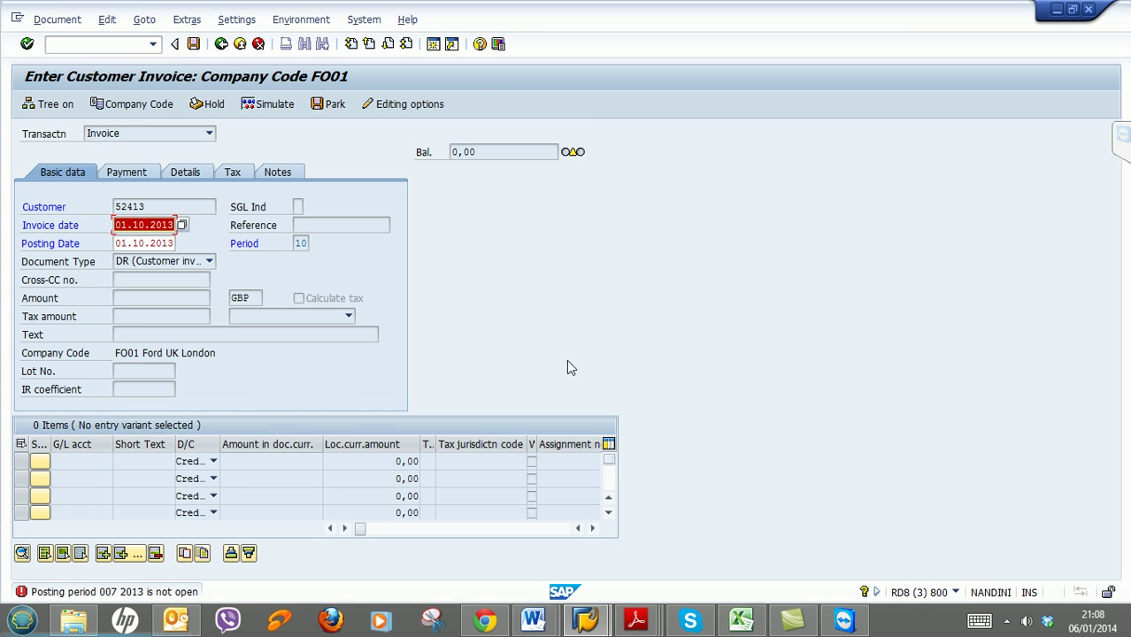
Recheck the invoice dates and restart customer invoice entry with FB70.
key("Return")
left_click(107, 42)
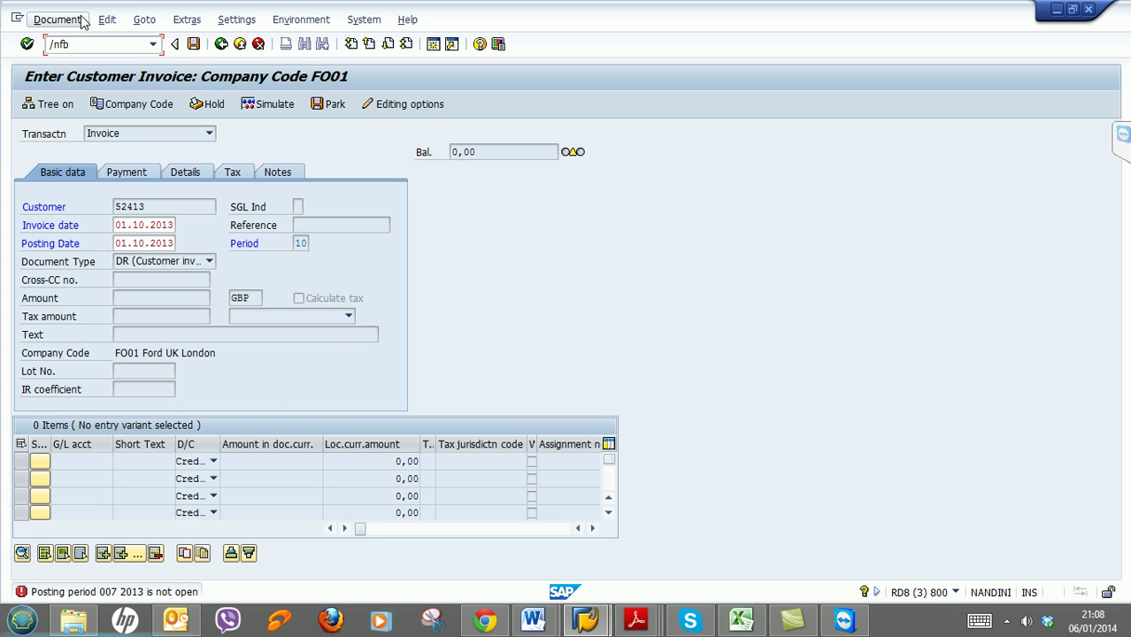
key("Return")
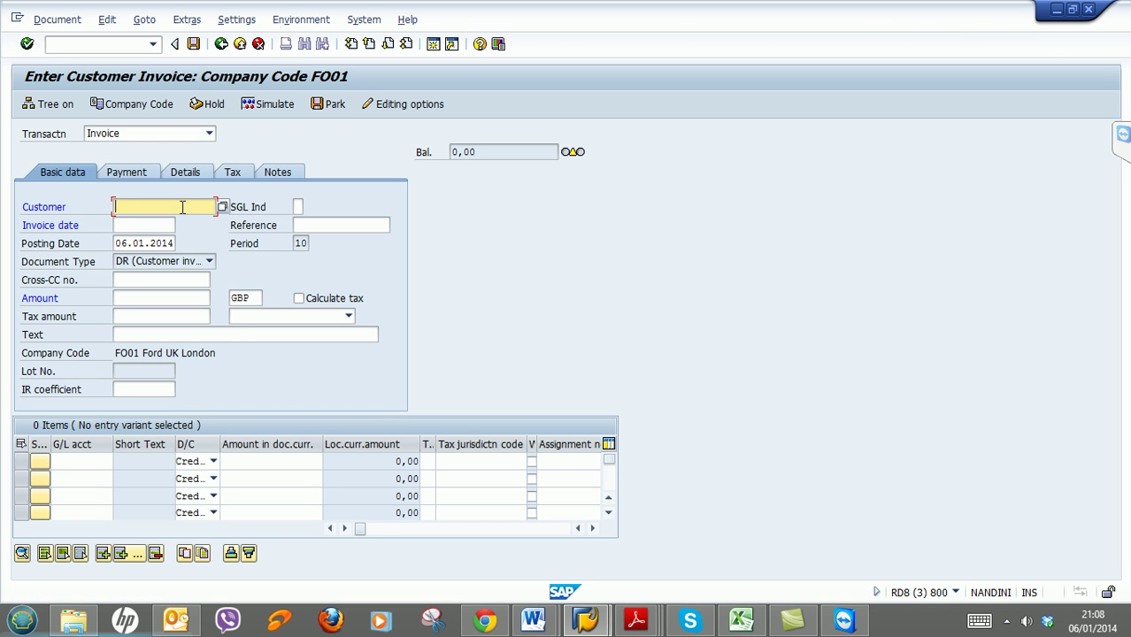
Enter the customer number and 01.10.2013 as invoice date and posting date, and validate the customer invoice header.
type("5")
left_click(182, 222)
left_click(158, 226)
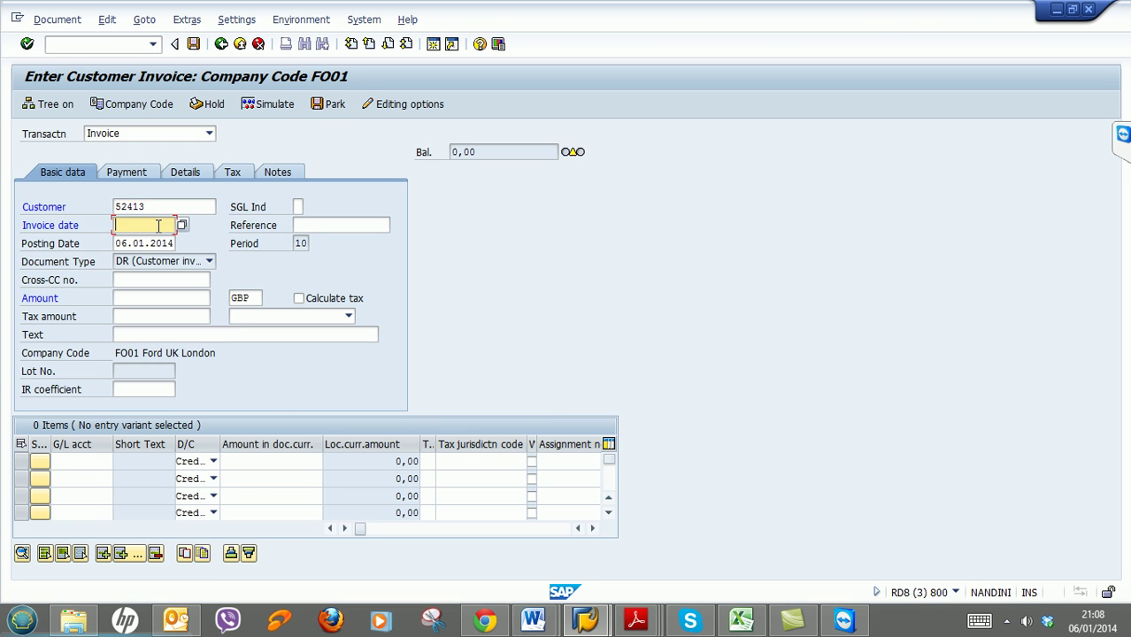
type("0")
left_click(146, 240)
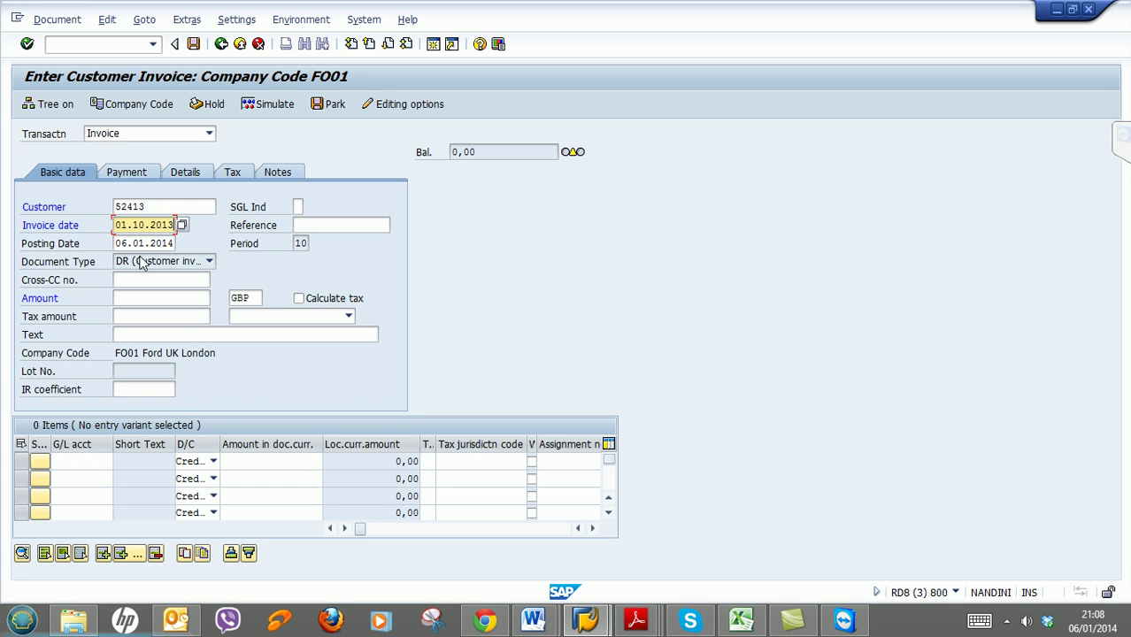
left_click(122, 244)
type("0")
left_click(184, 262)
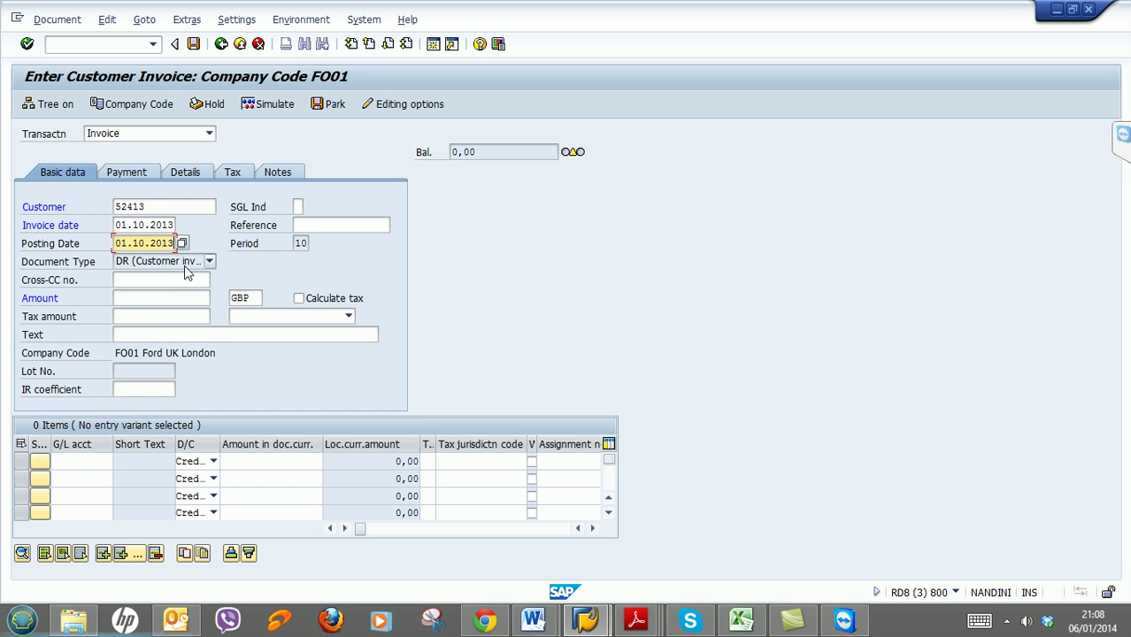
key("Return")
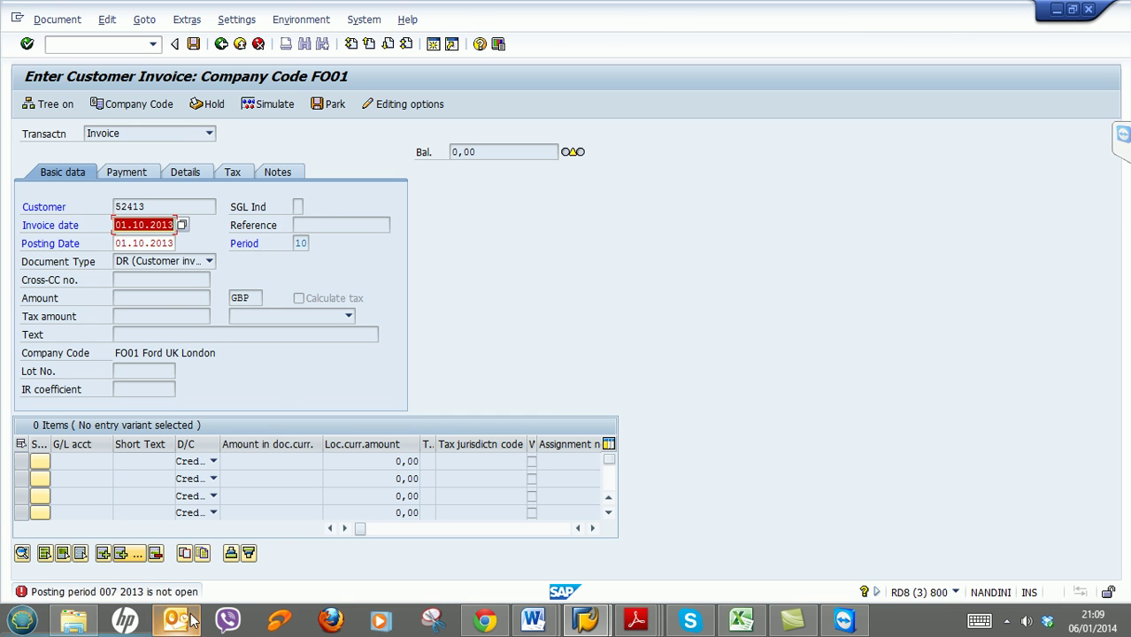
In the posting periods session, set the first from-period of the FO01 account type + row to 7 and save.
left_click(606, 630)
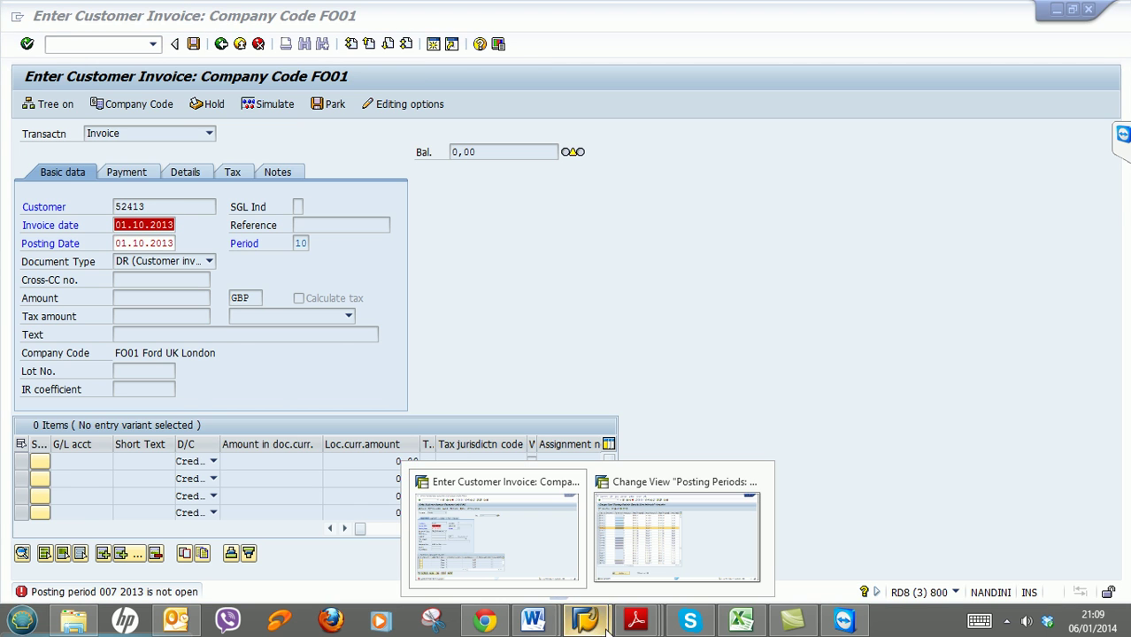
left_click(671, 567)
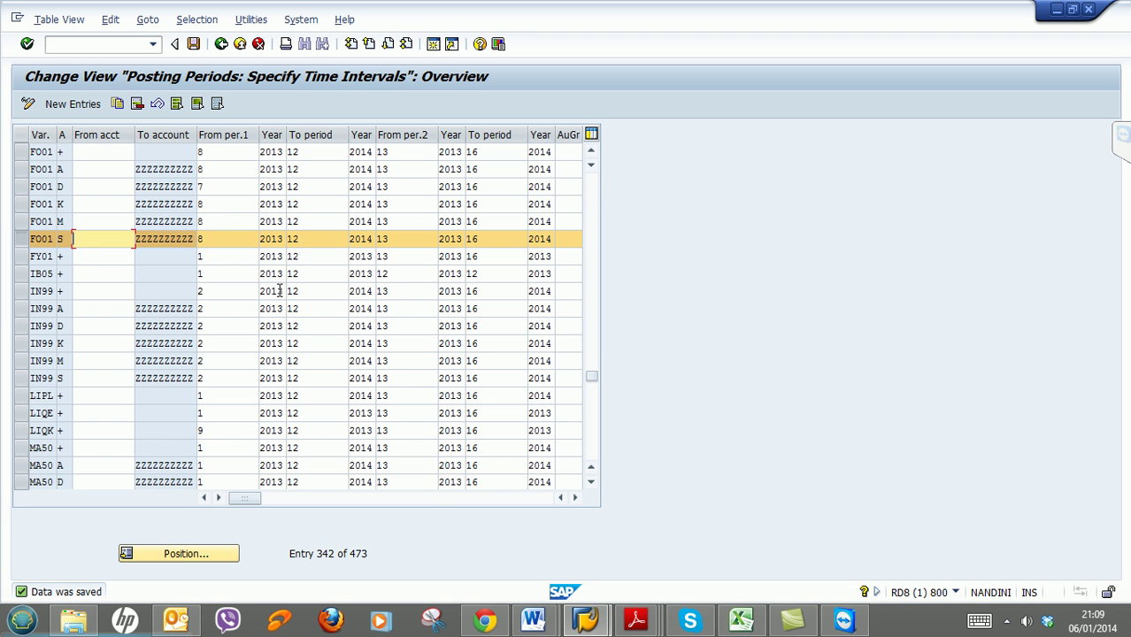
left_click(211, 239)
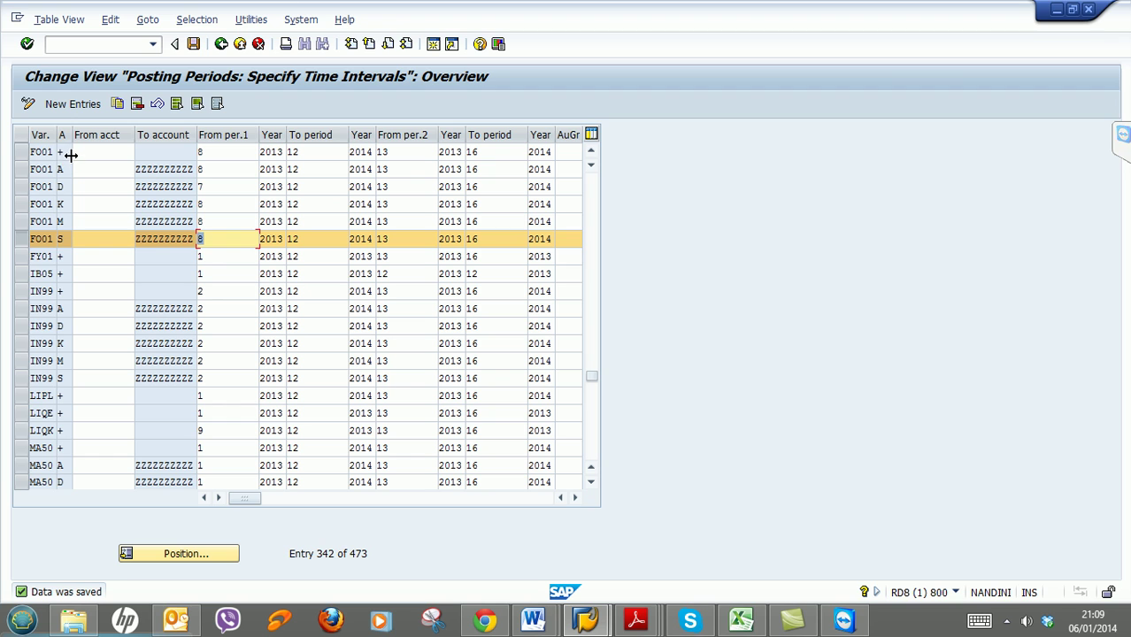
left_click(213, 152)
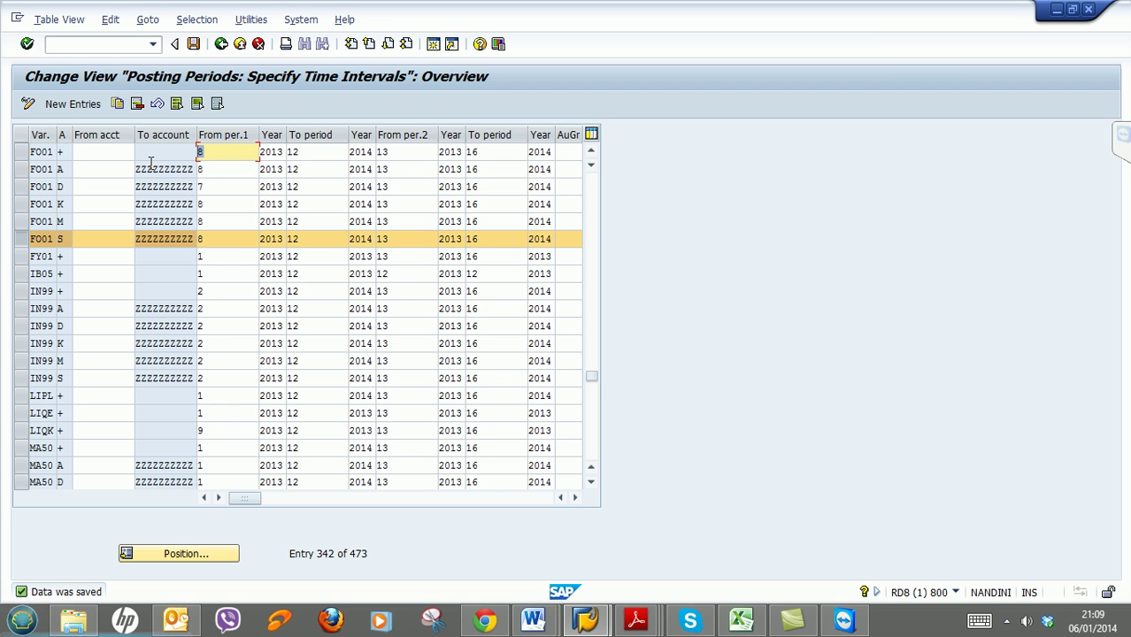
type("7")
key("Return")
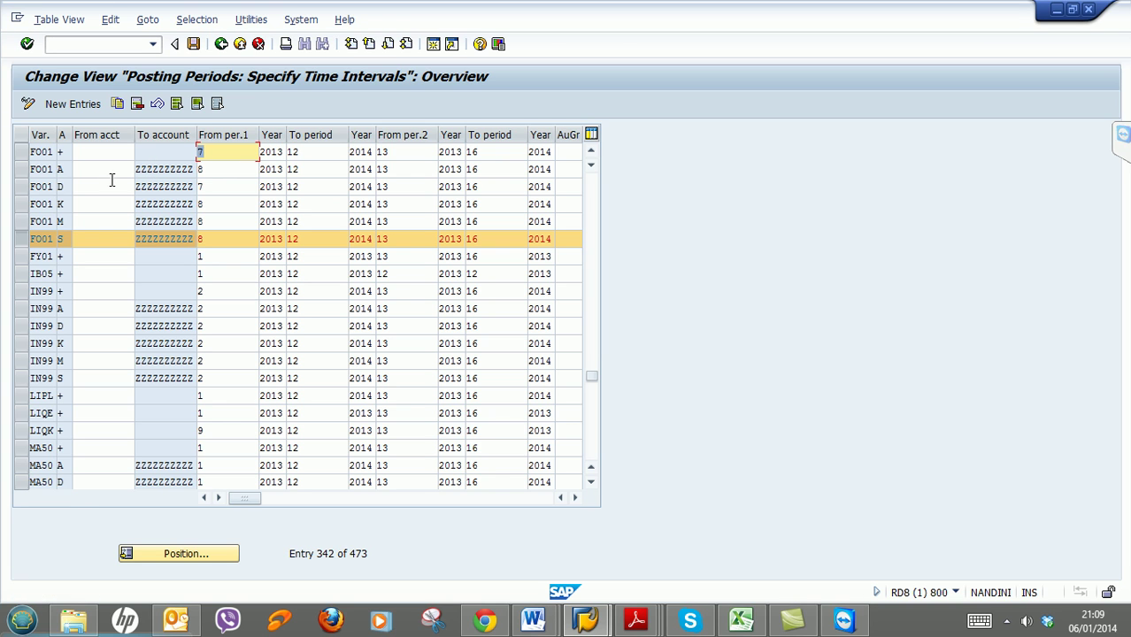
left_click(194, 46)
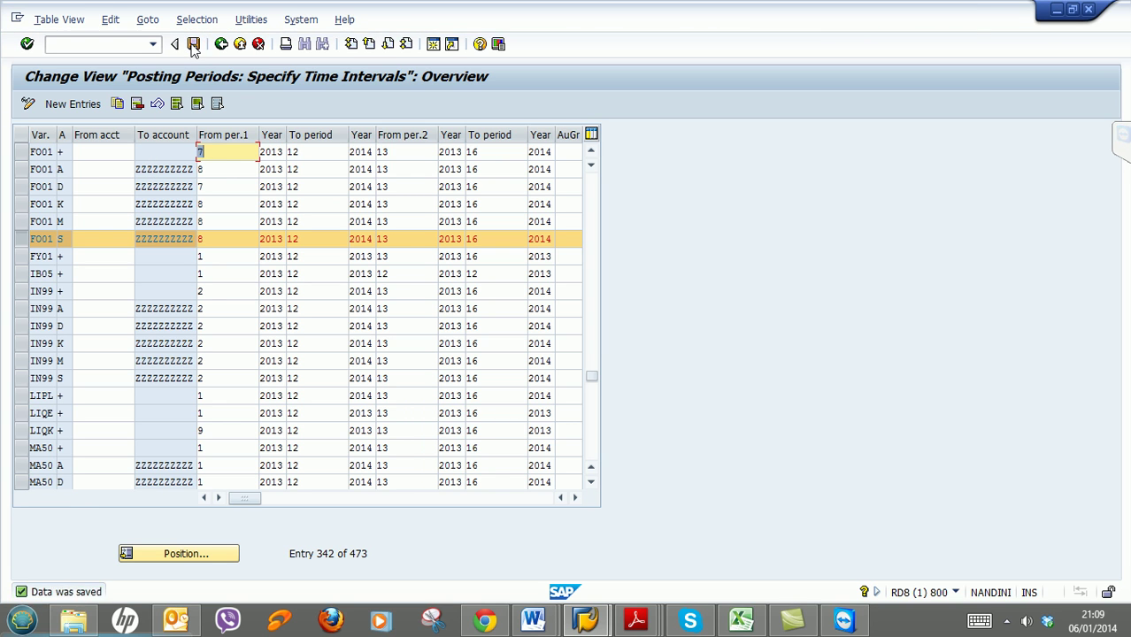
Return to the customer invoice, accept the header date warnings and check the Period field.
left_click(1056, 9)
key("Return")
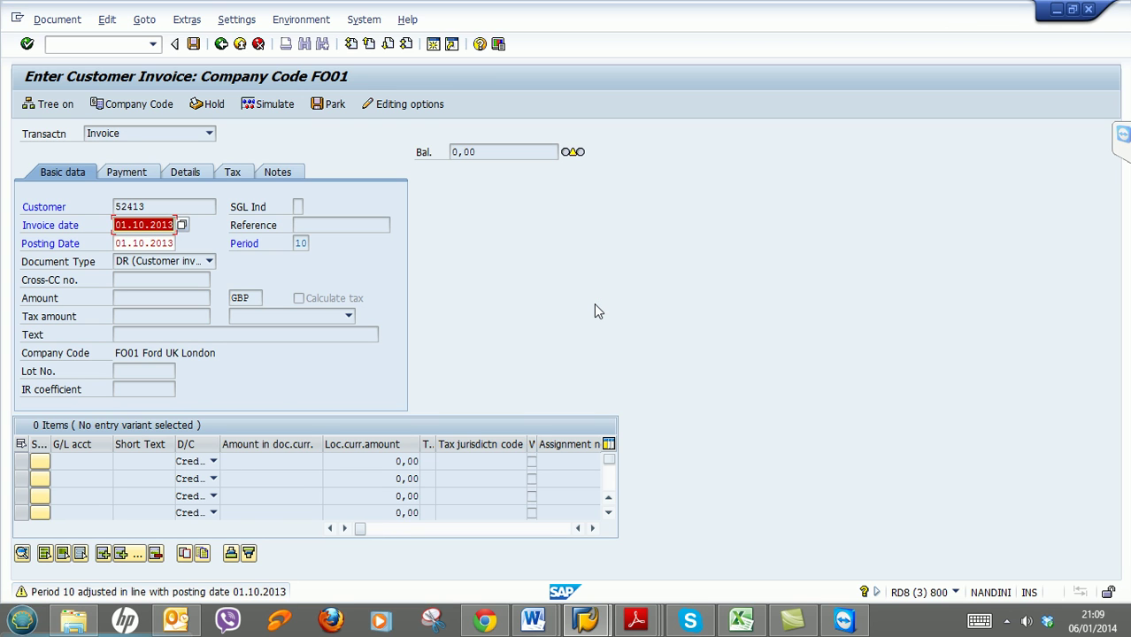
key("Return")
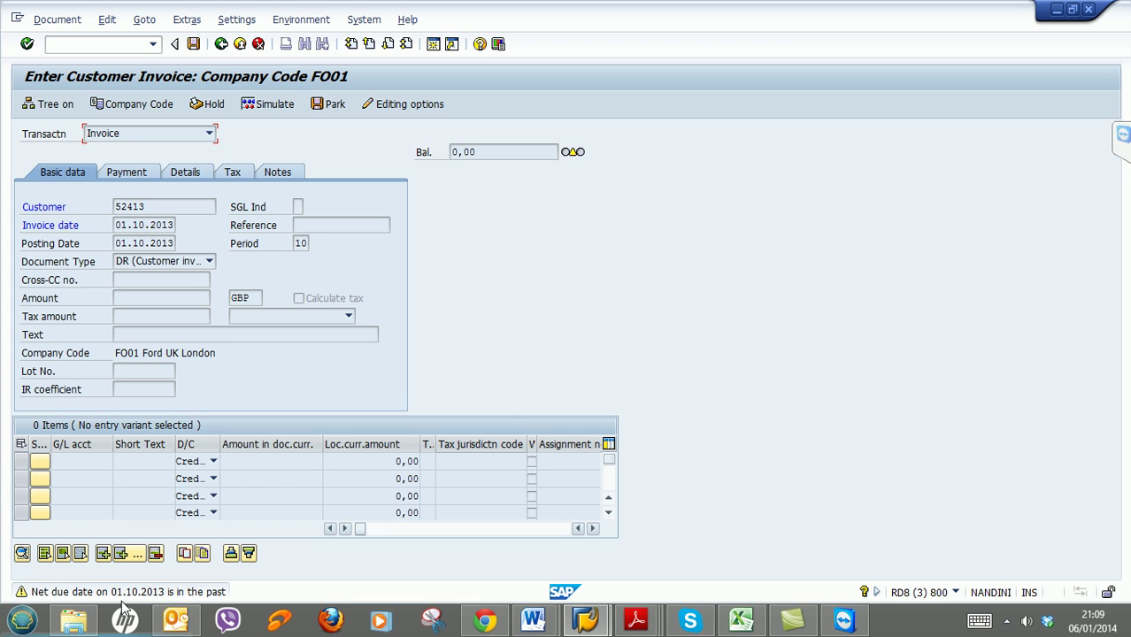
key("Return")
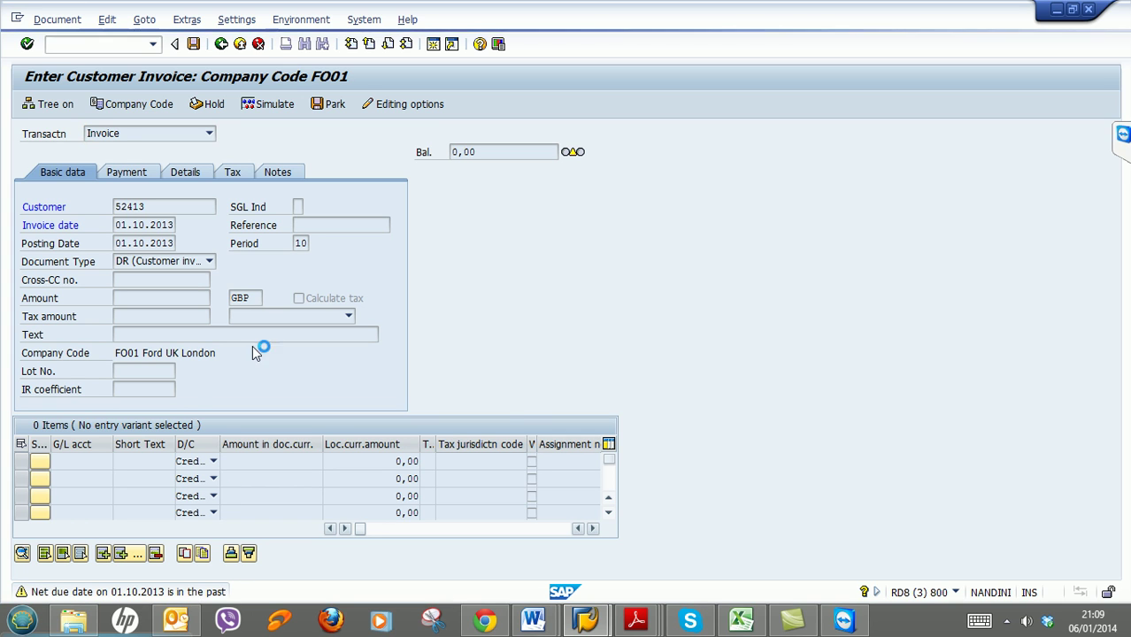
left_click(308, 242)
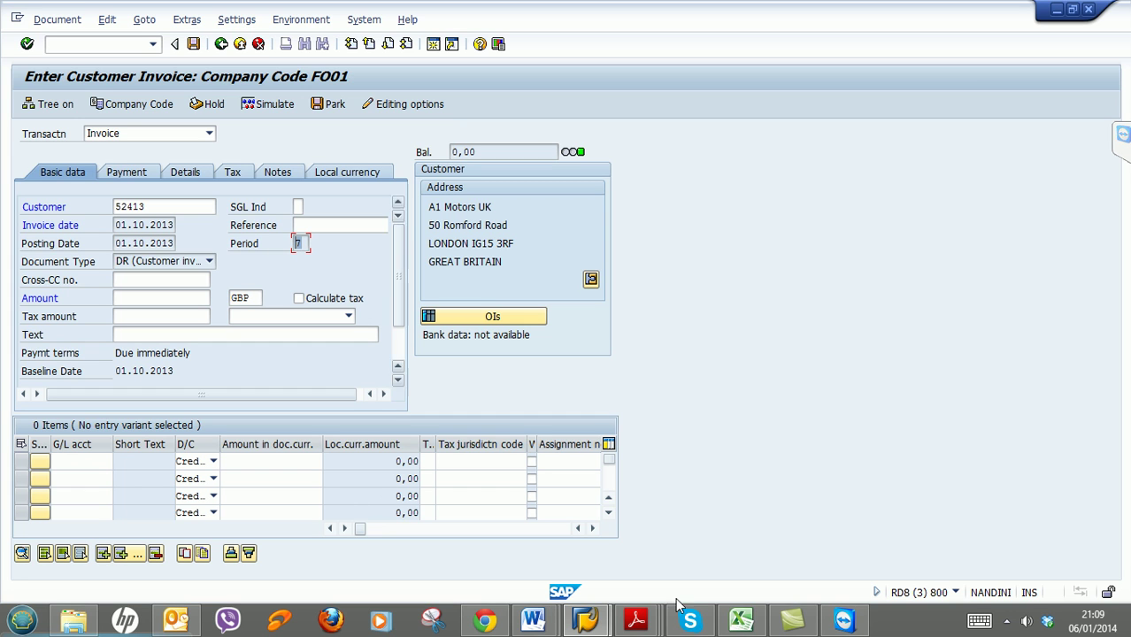
Look up the meaning of account type + in the FO01 posting period row and return to the customer invoice.
left_click(584, 620)
left_click(643, 569)
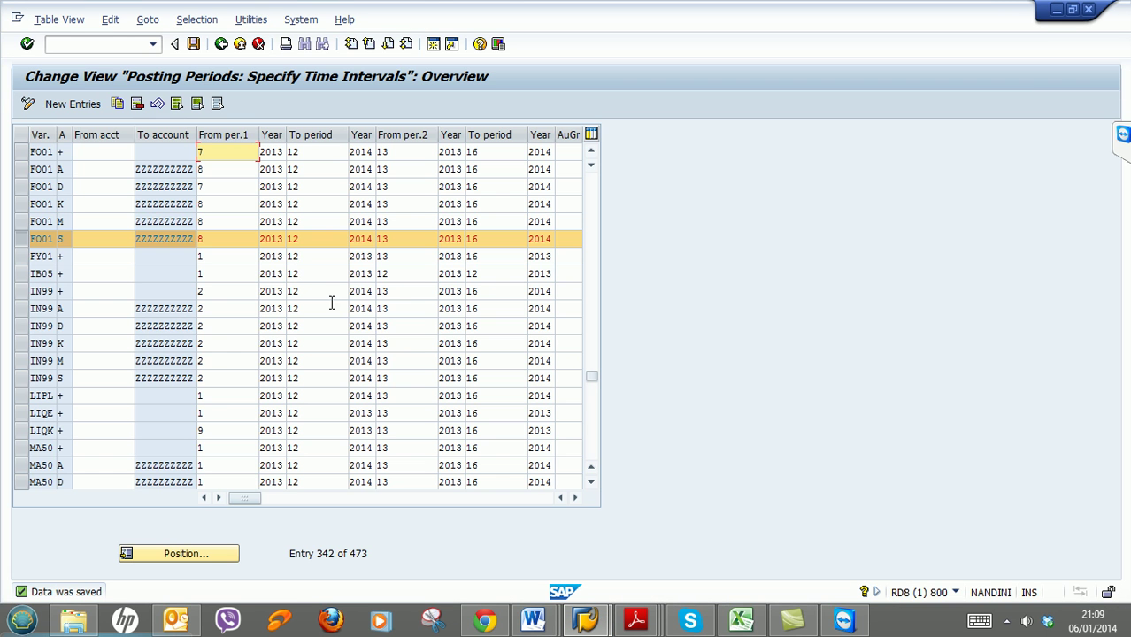
left_click(76, 153)
left_click(78, 151)
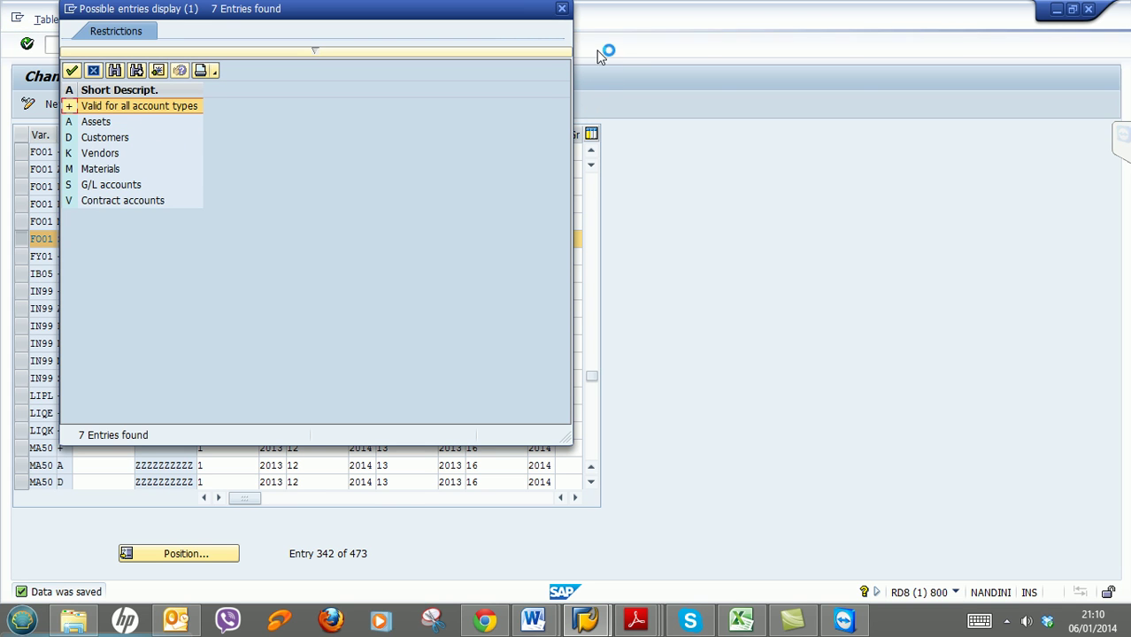
left_click(565, 8)
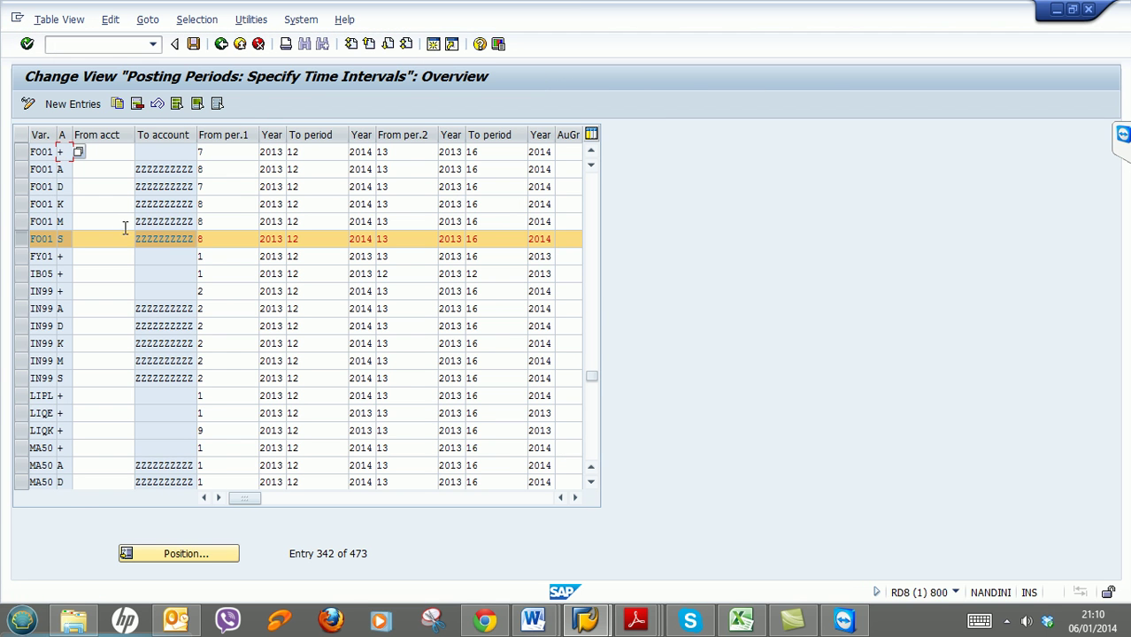
left_click(1058, 12)
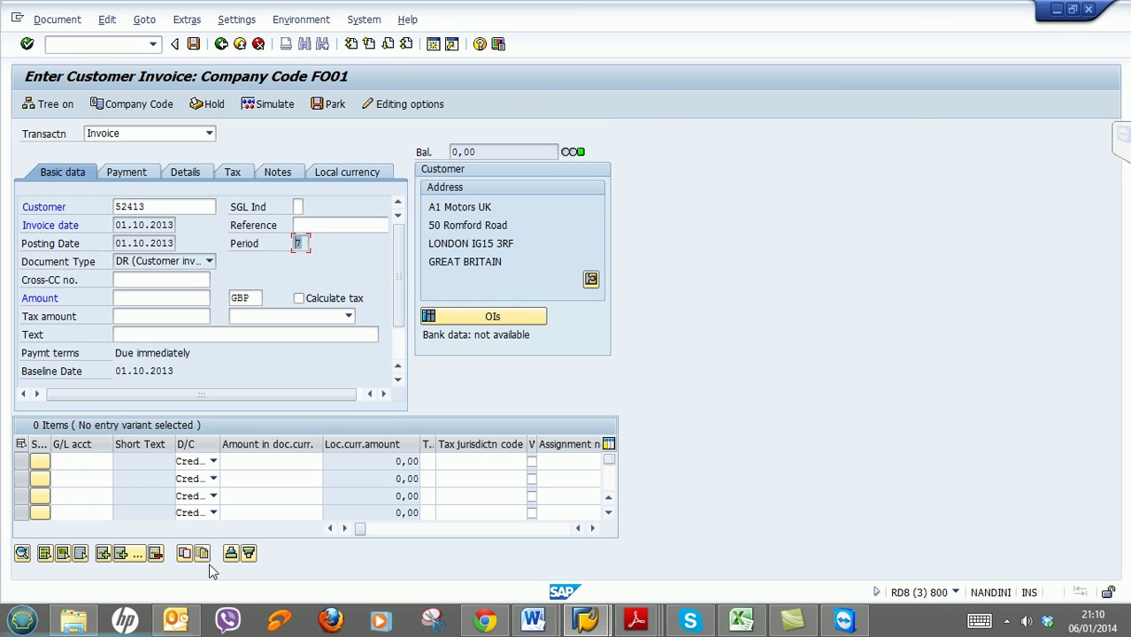
Enter a credit item for G/L account 6000 with amount 15000 and try to validate it.
left_click(88, 463)
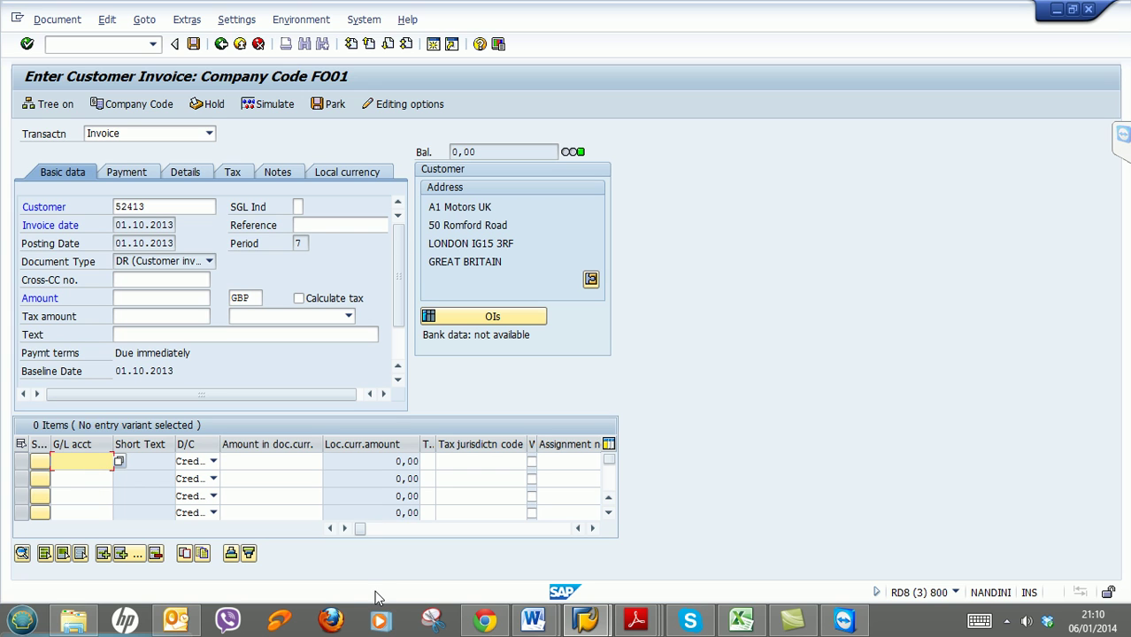
type("6000")
left_click(239, 461)
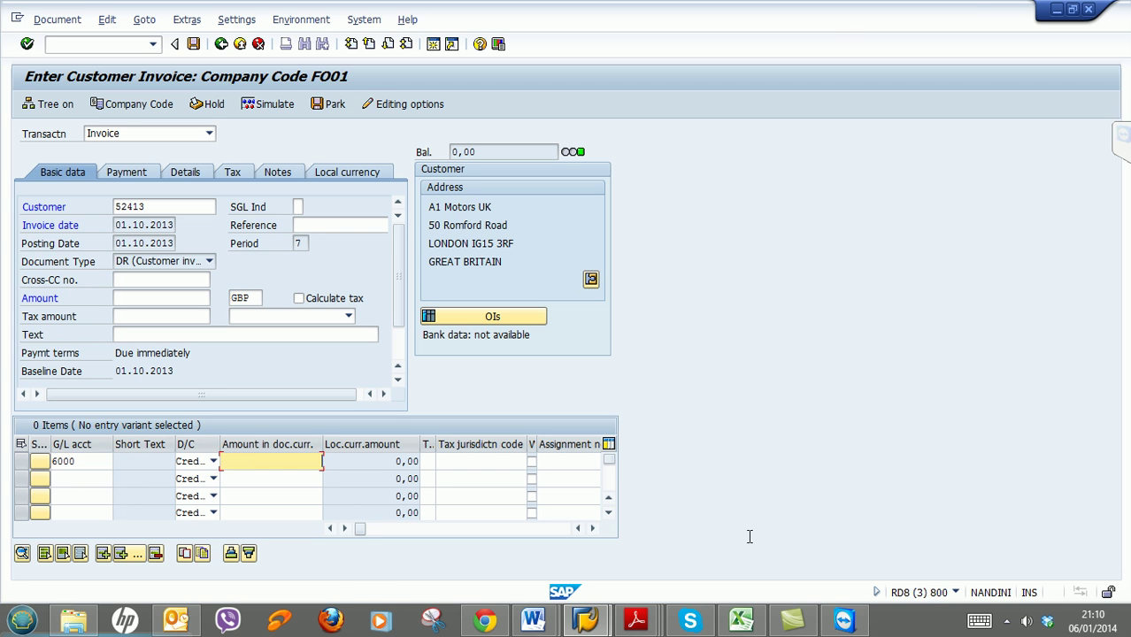
type("15000")
key("Return")
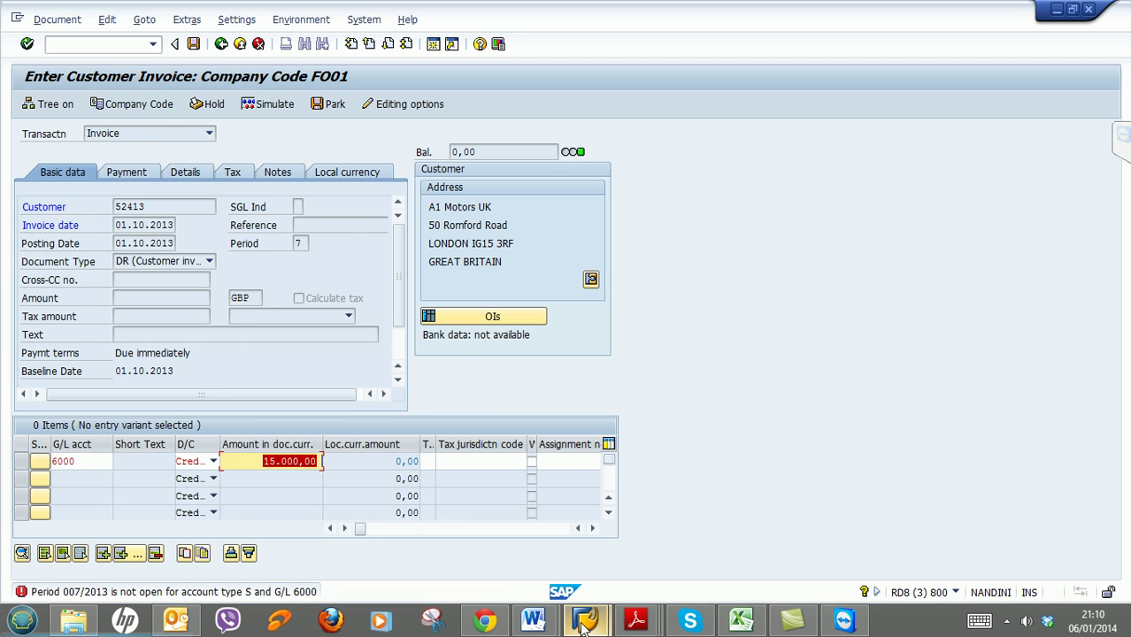
In the posting periods session, set the first from-period of the FO01 account type S row to 7 and save.
mouse_move(585, 619)
left_click(650, 564)
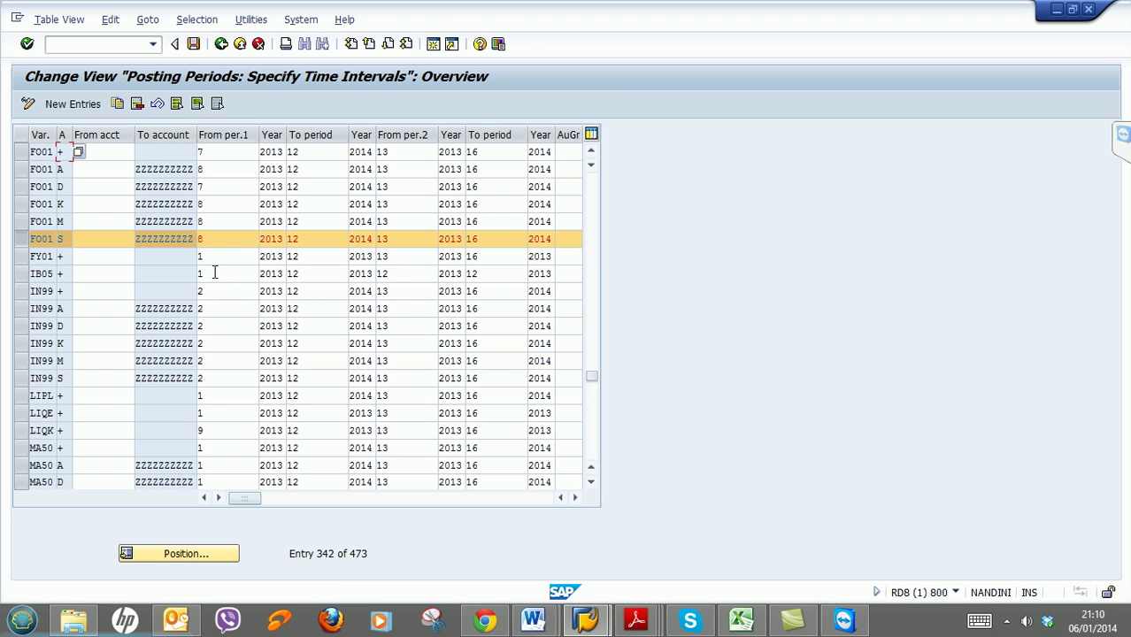
left_click(220, 240)
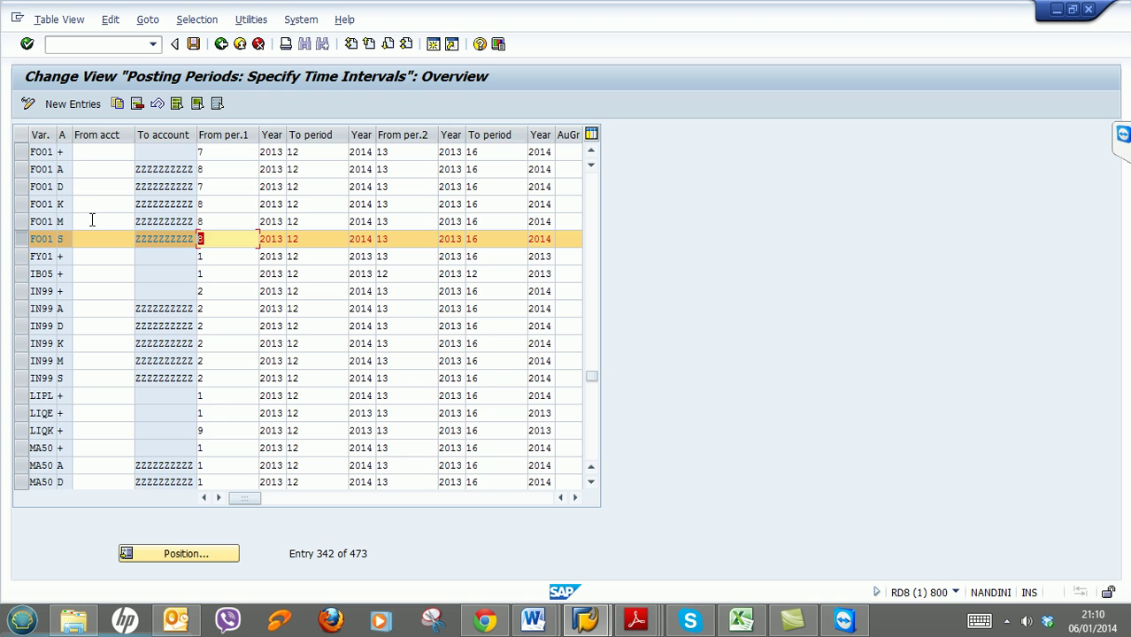
key("BackSpace")
type("7")
key("Return")
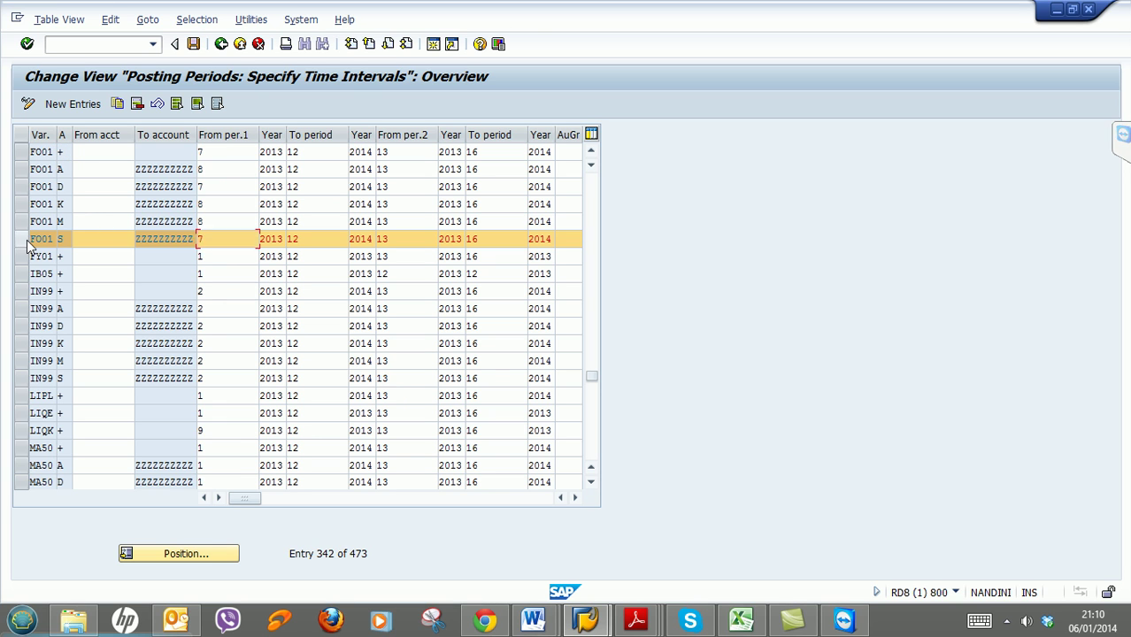
left_click(193, 44)
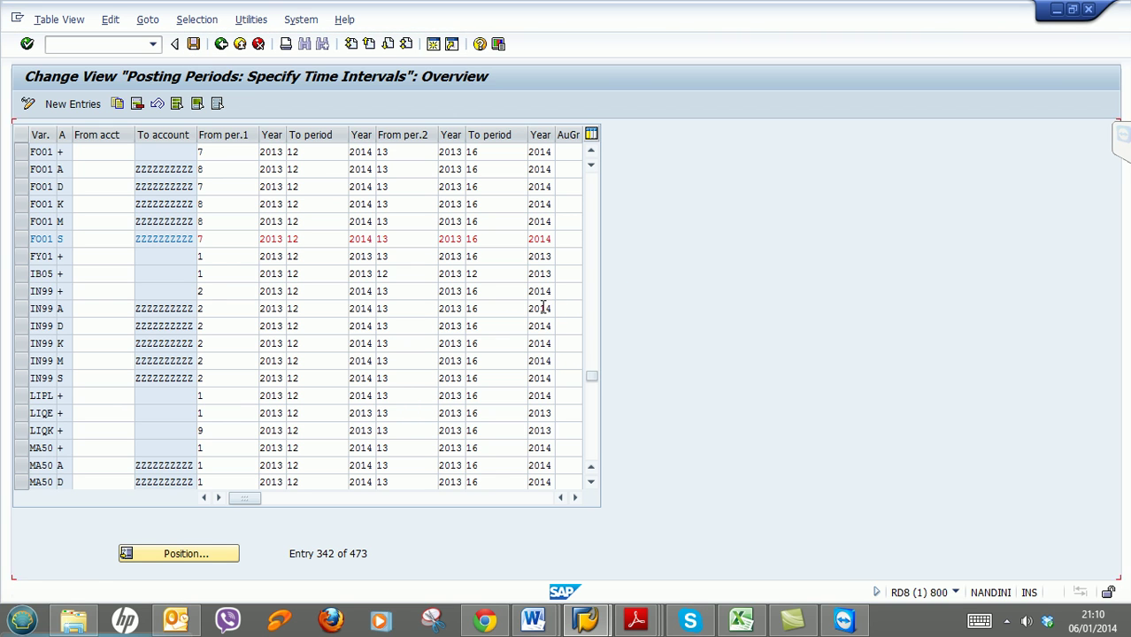
Return to the customer invoice, revalidate its G/L 6000 item, and simulate and post the document.
left_click(584, 619)
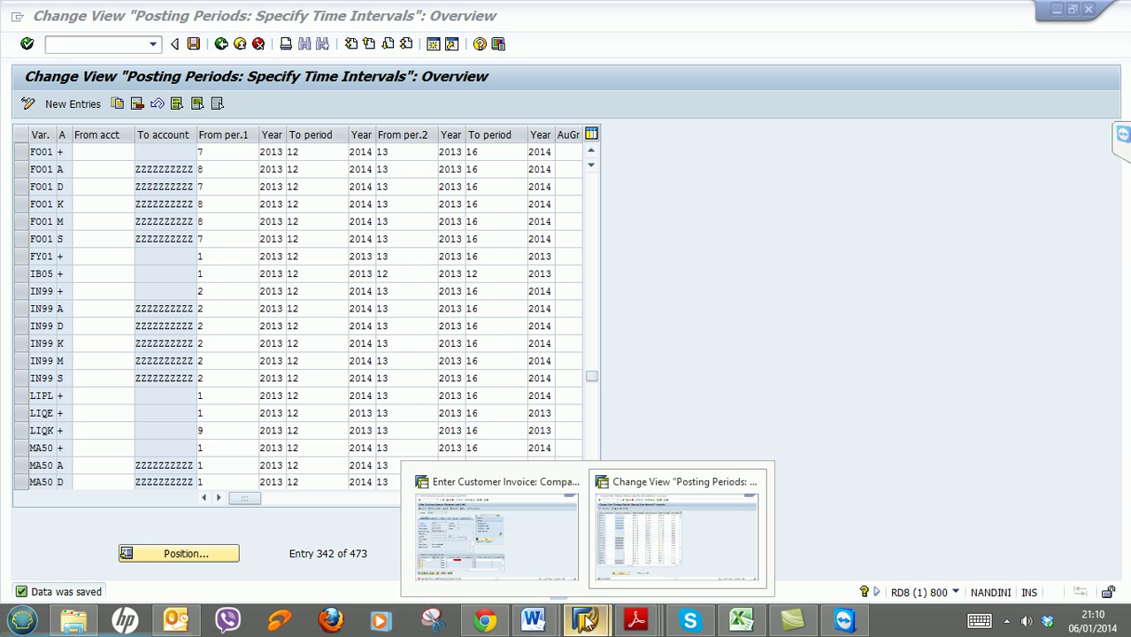
left_click(503, 531)
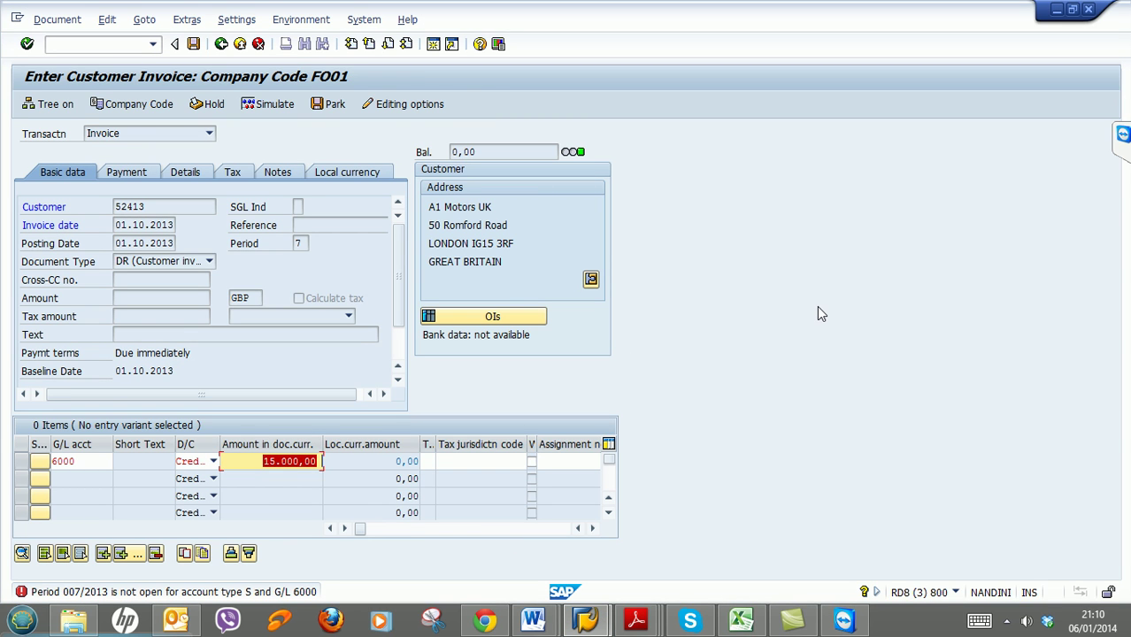
key("Return")
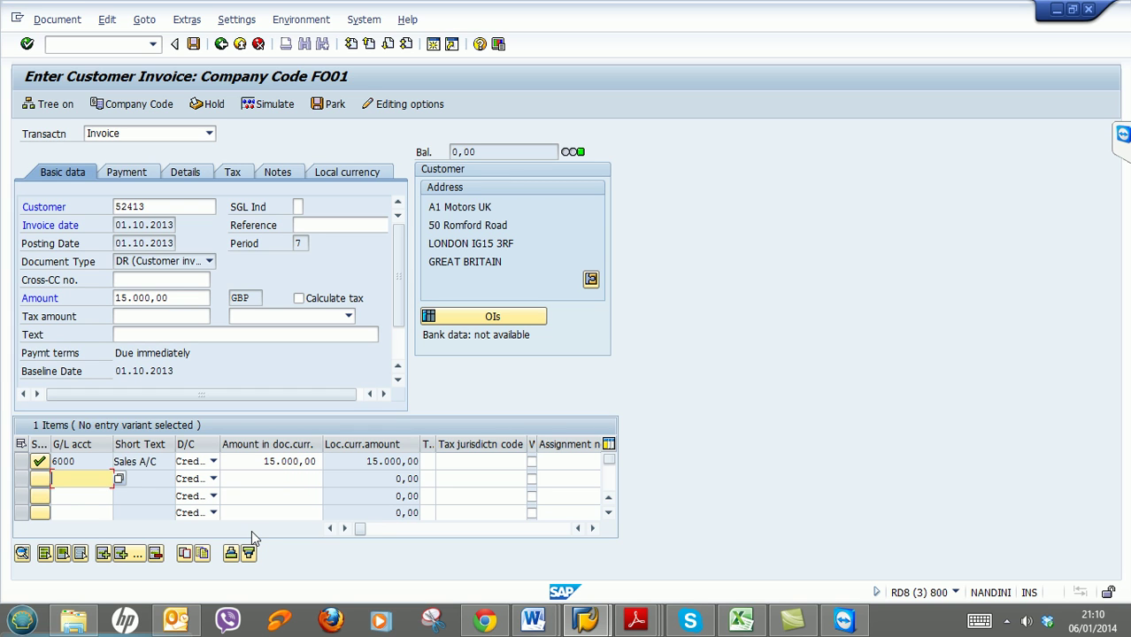
left_click(275, 104)
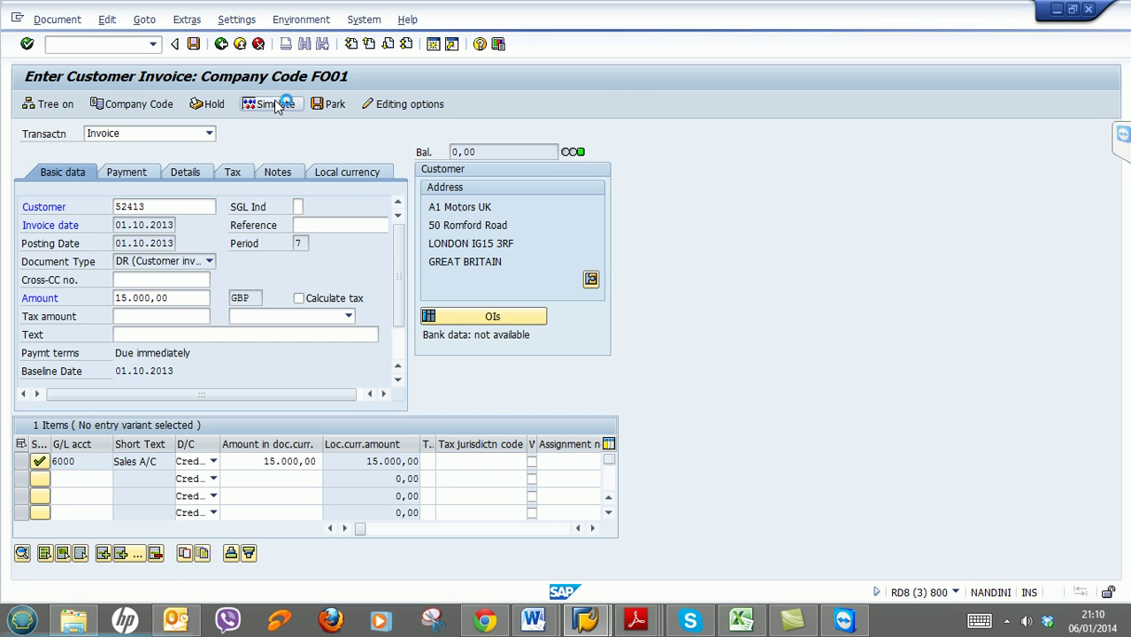
left_click(192, 44)
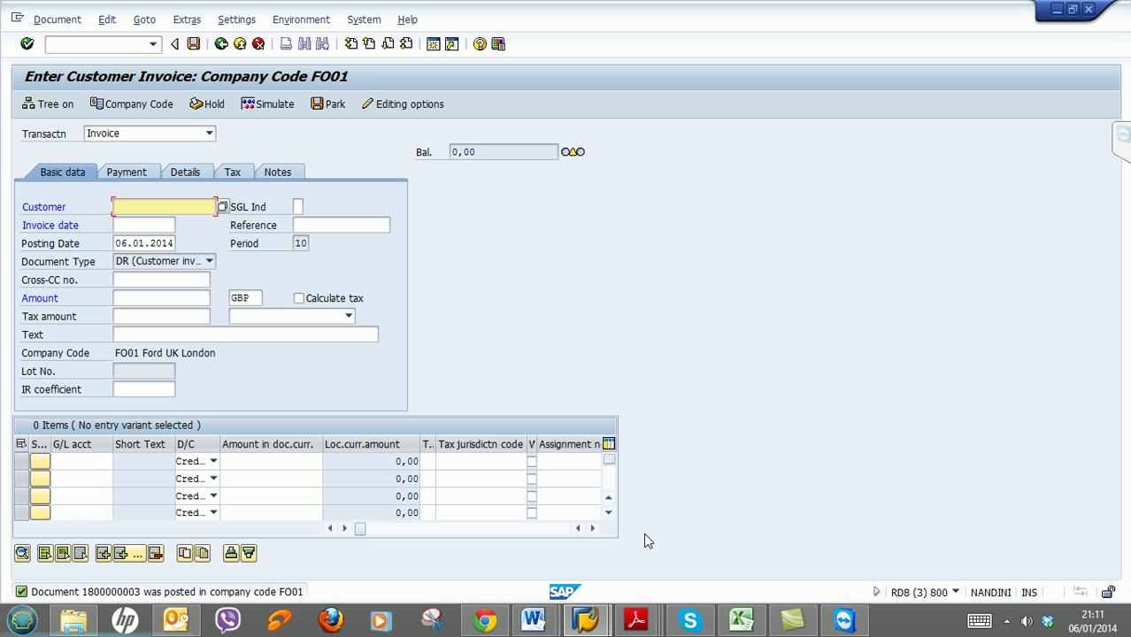
Switch to the SAP FICO Training Plan in Word, examine the Posting Authorizations topic and its tolerance groups item, and return to SAP.
left_click(532, 620)
left_click(632, 577)
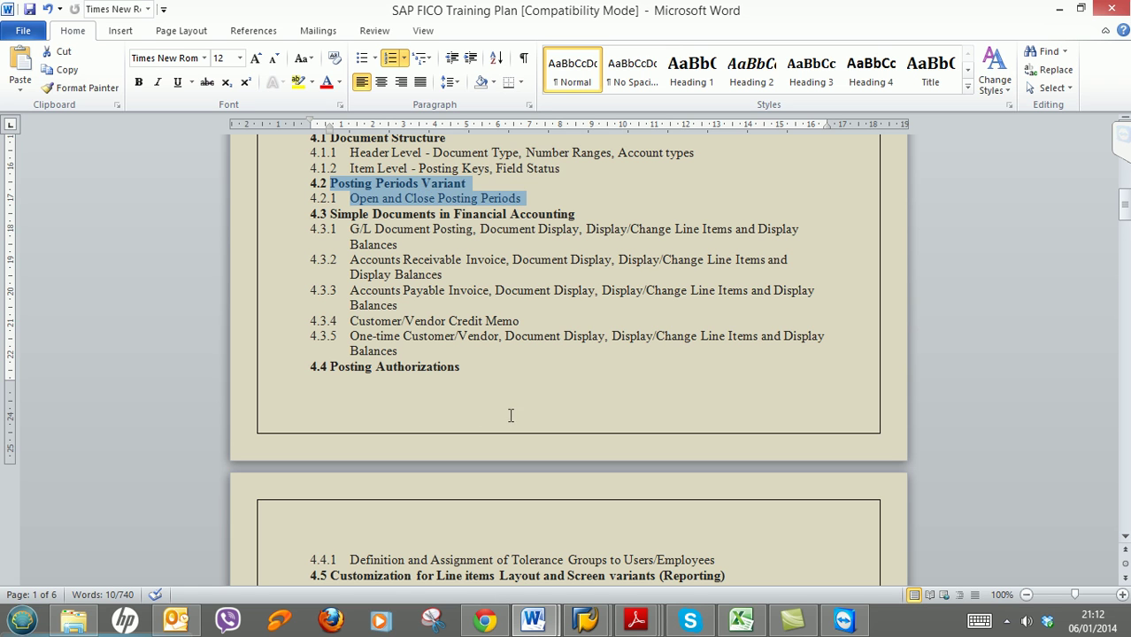
left_click(550, 409)
scroll(550, 409, "down", 2)
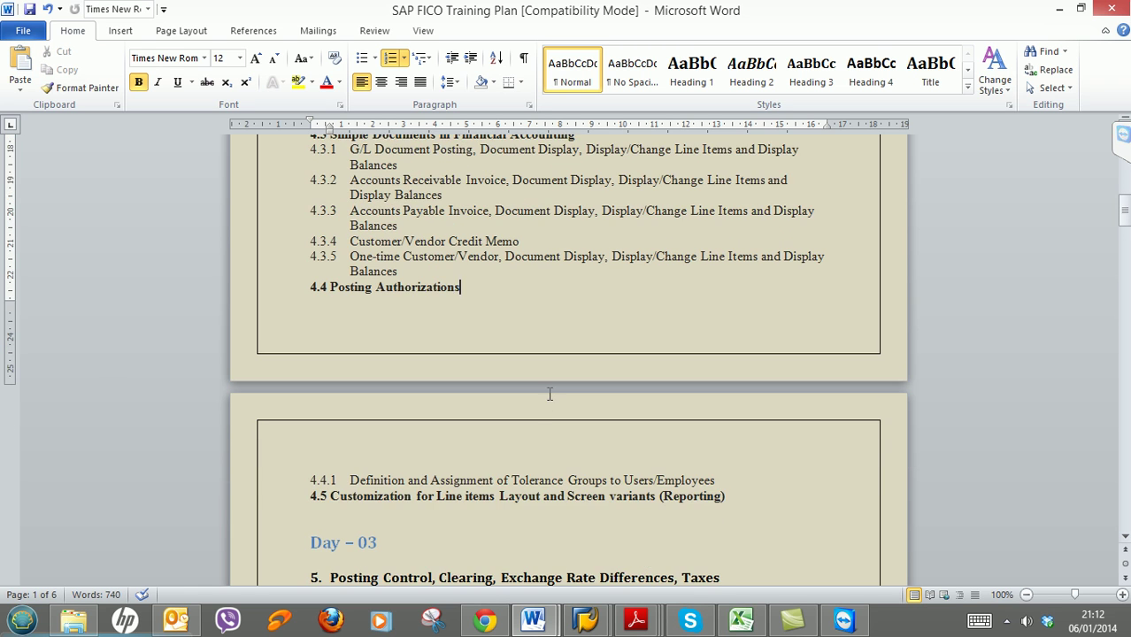
scroll(550, 403, "down", 2)
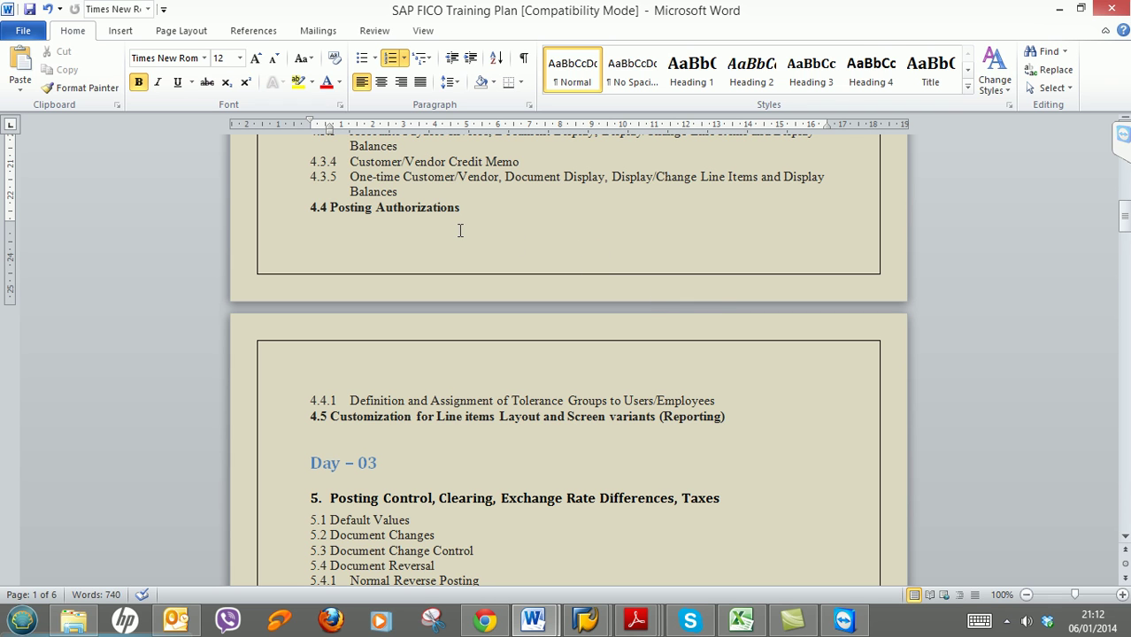
left_click_drag(329, 207, 724, 389)
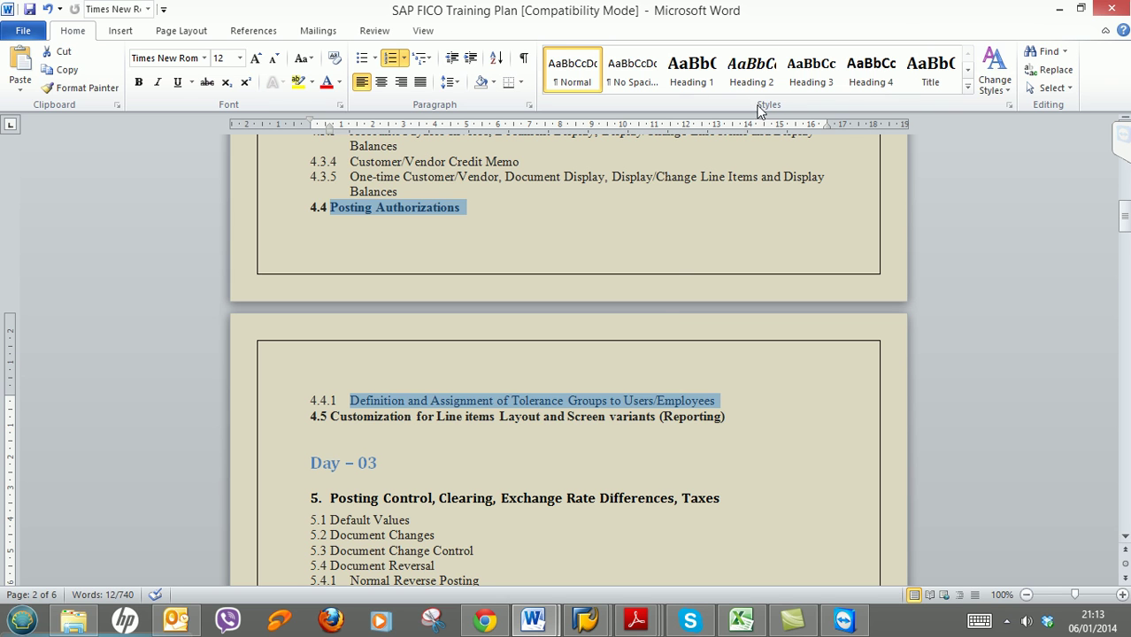
left_click(1056, 8)
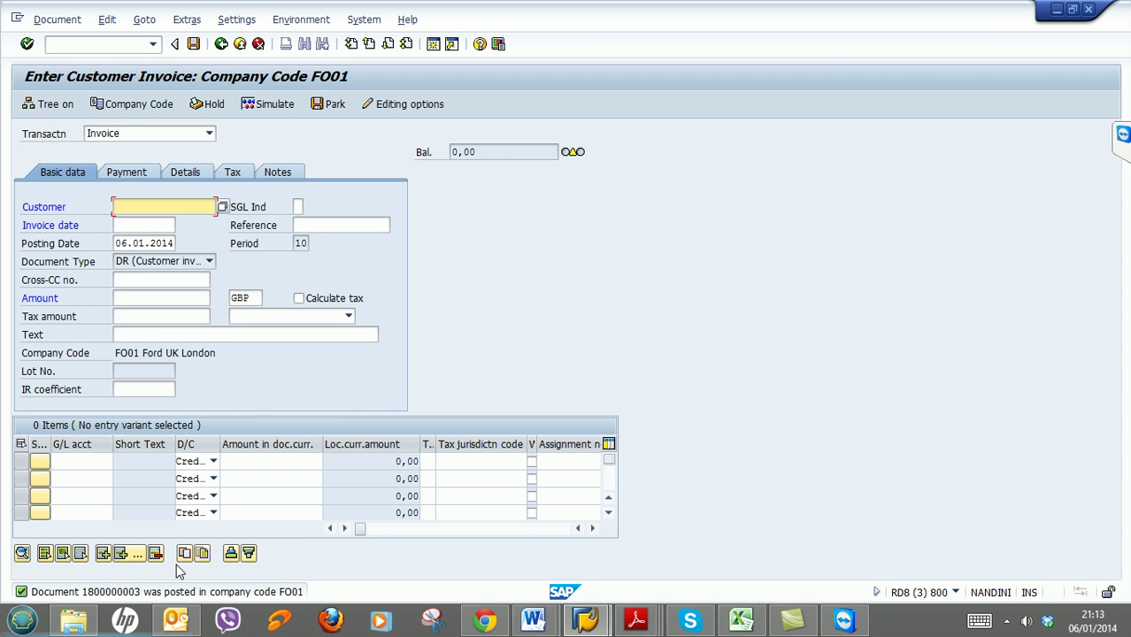
Check the tolerance groups item of the training plan in Word, return to SAP and open the SAP Reference IMG through transaction SPRO.
left_click(544, 624)
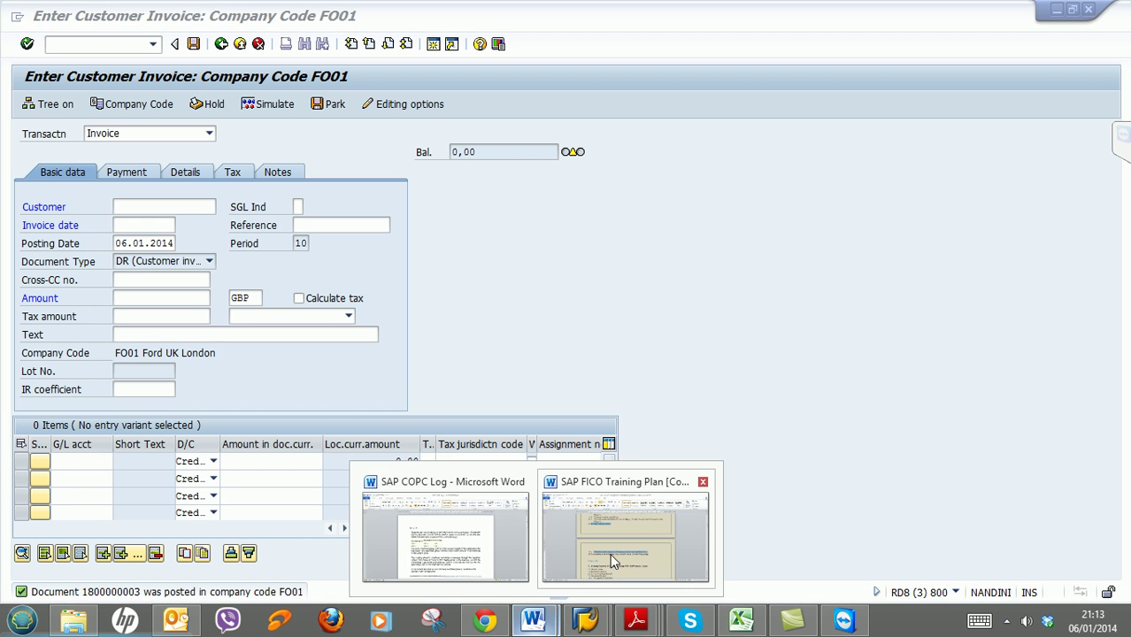
left_click(613, 562)
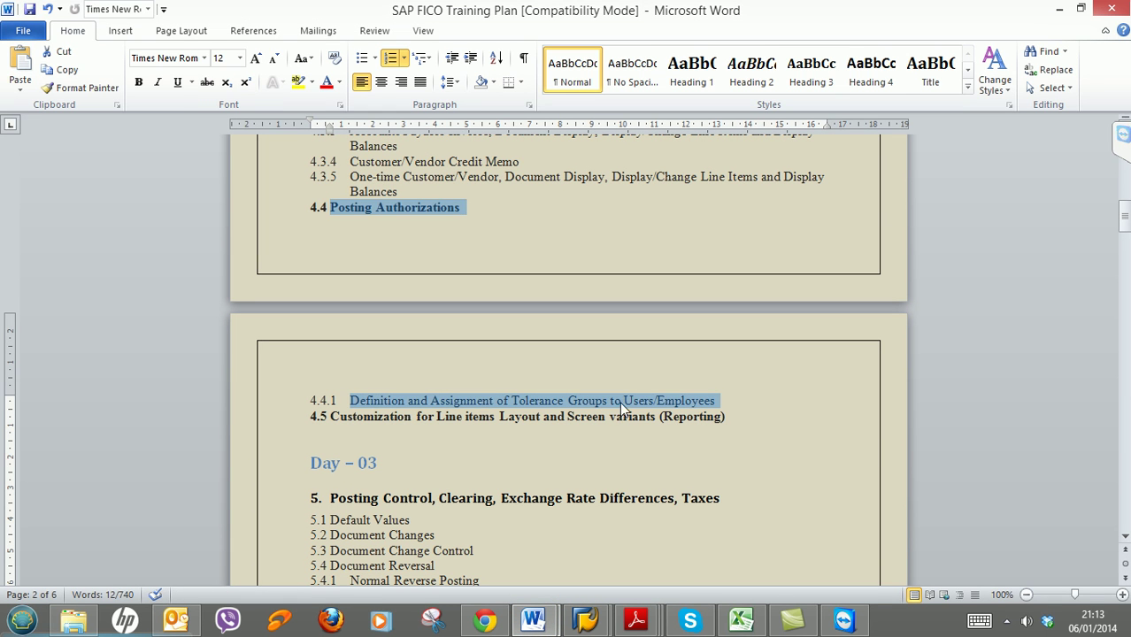
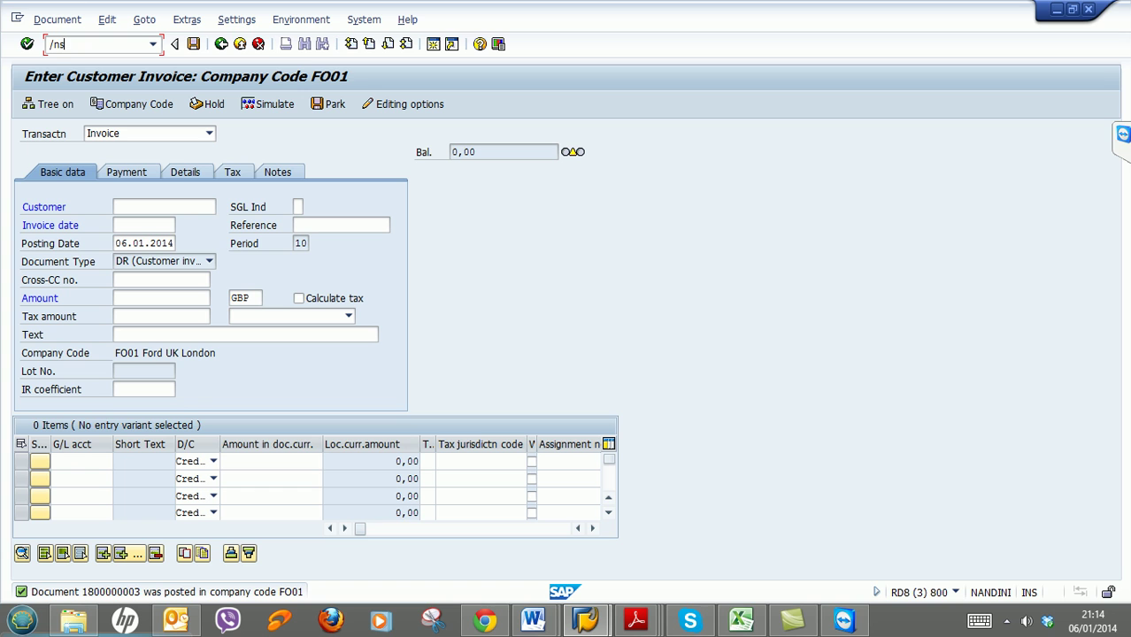
type("r")
key("BackSpace")
type("pro")
key("Return")
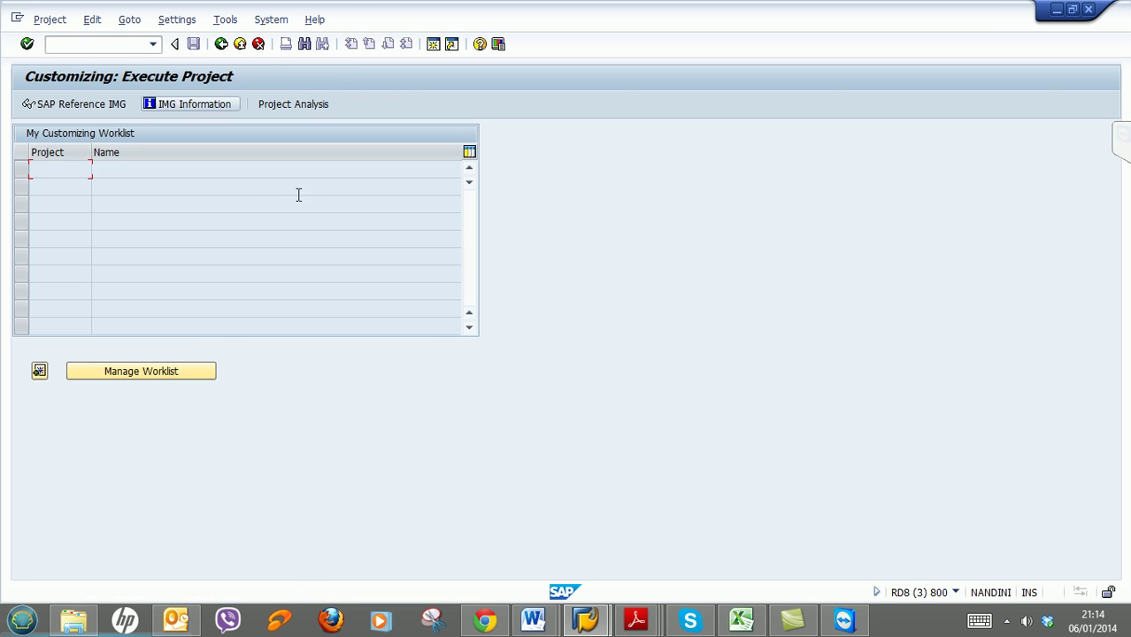
left_click(108, 105)
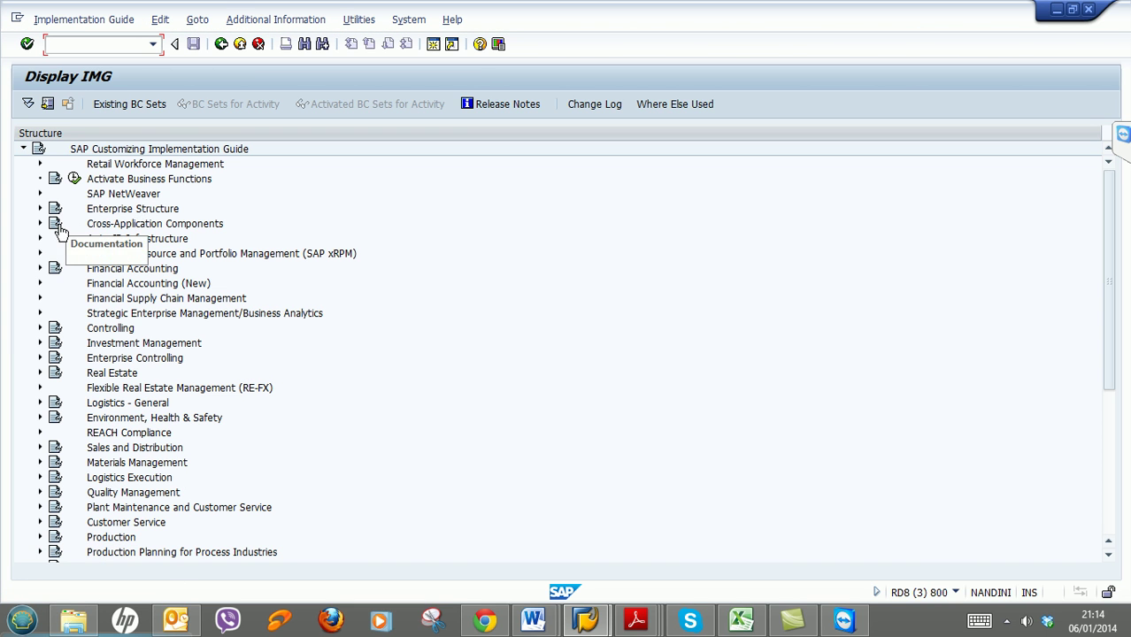
Open Define Tolerance Groups for Employees under Financial Accounting Global Settings, Document, Line Item in the IMG.
left_click(39, 268)
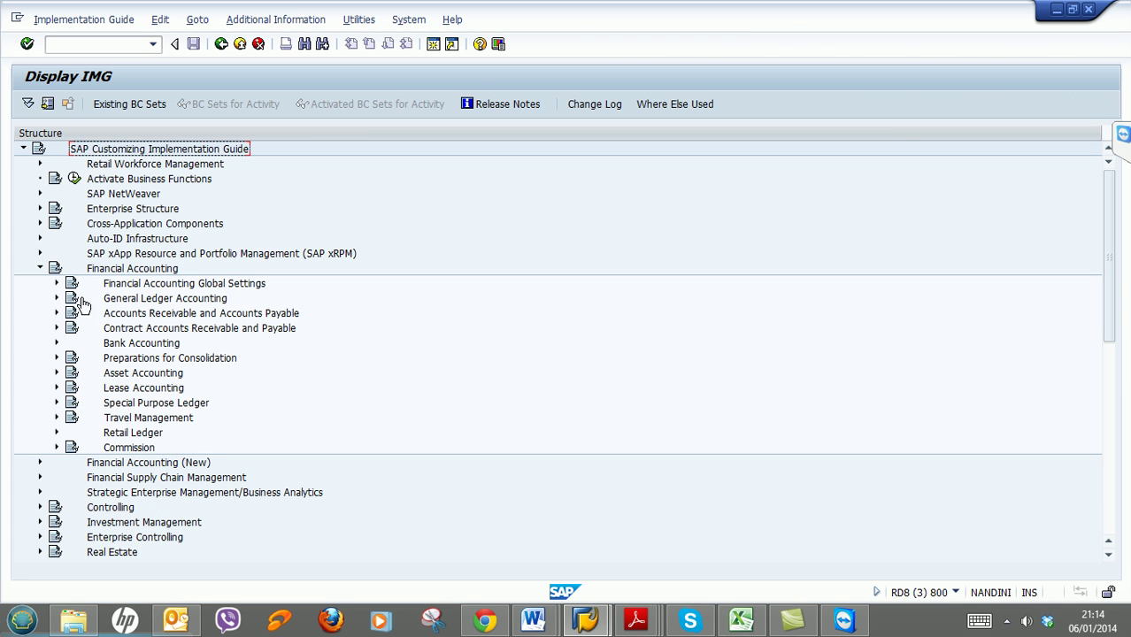
left_click(57, 284)
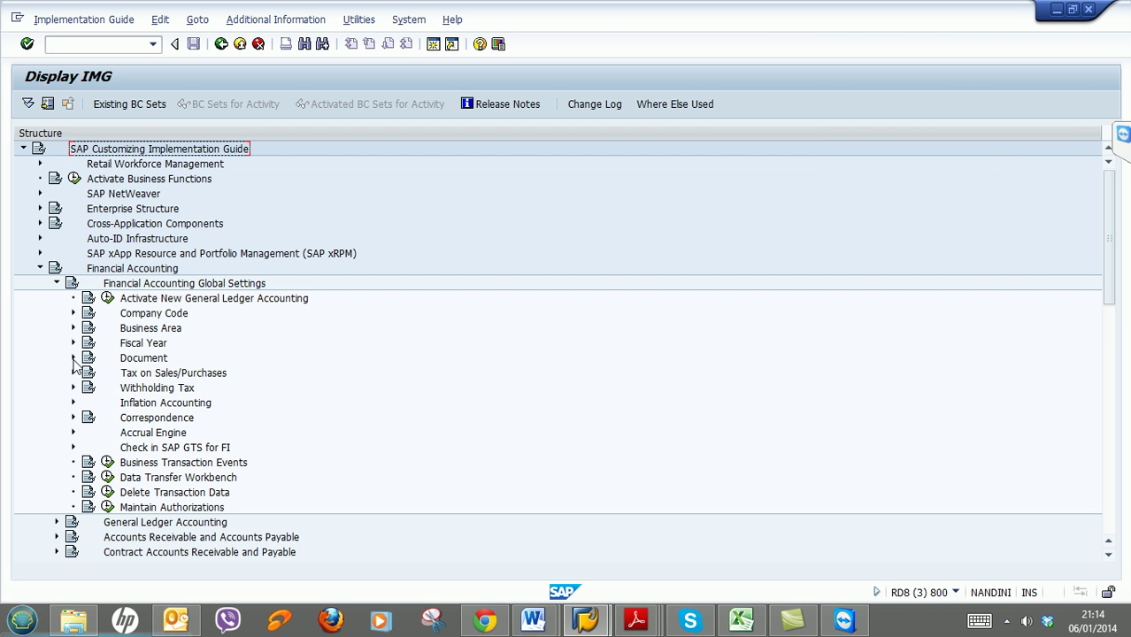
left_click(73, 359)
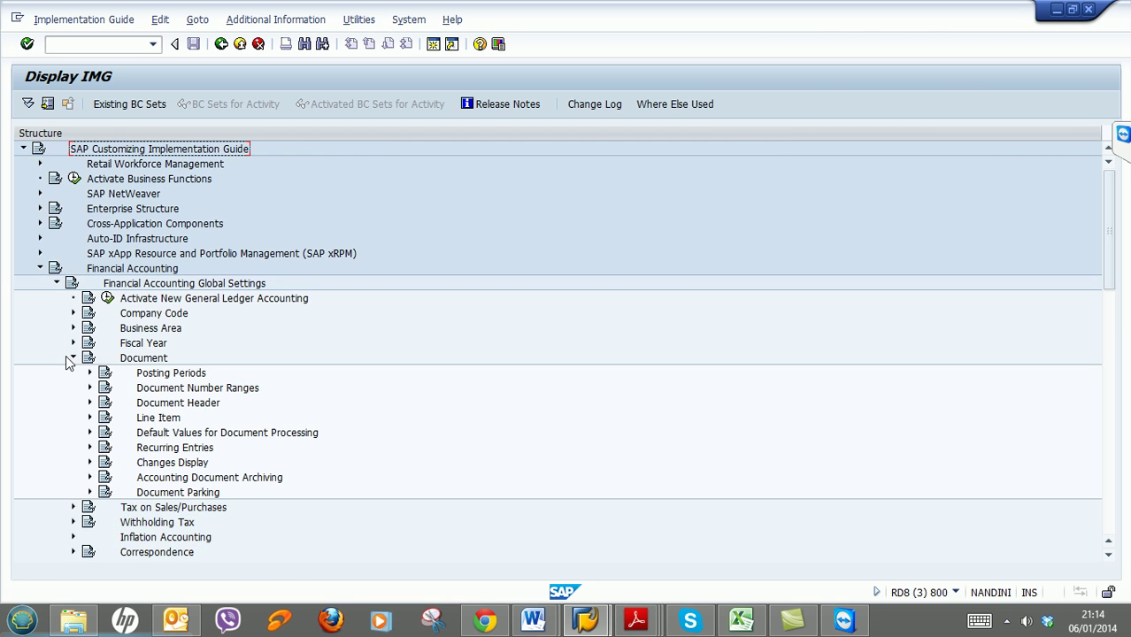
left_click(87, 417)
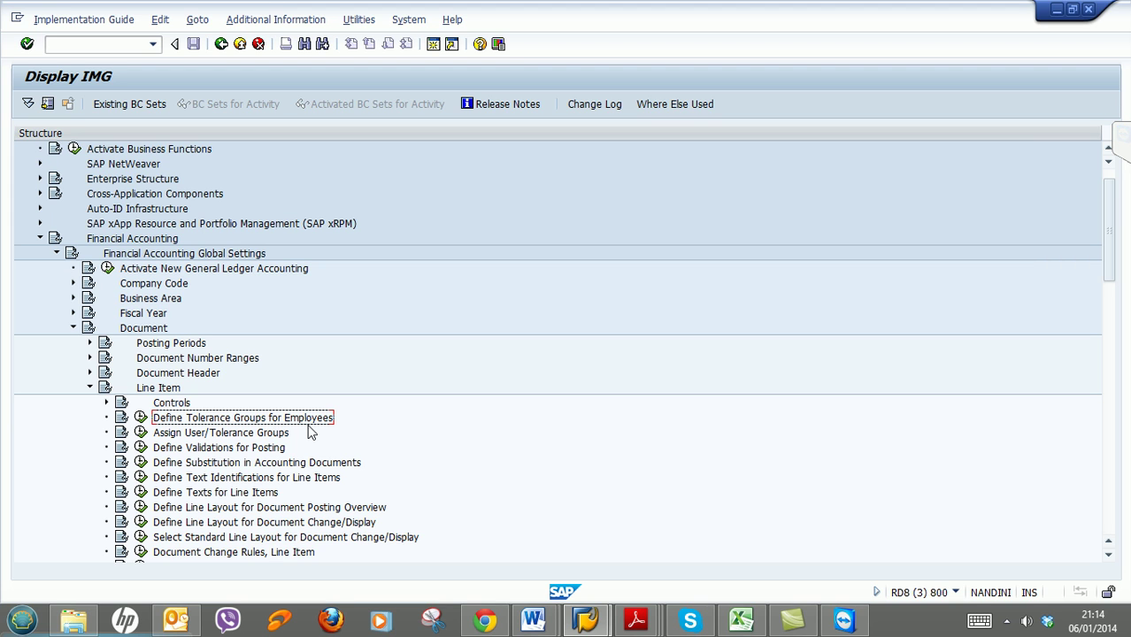
left_click(142, 417)
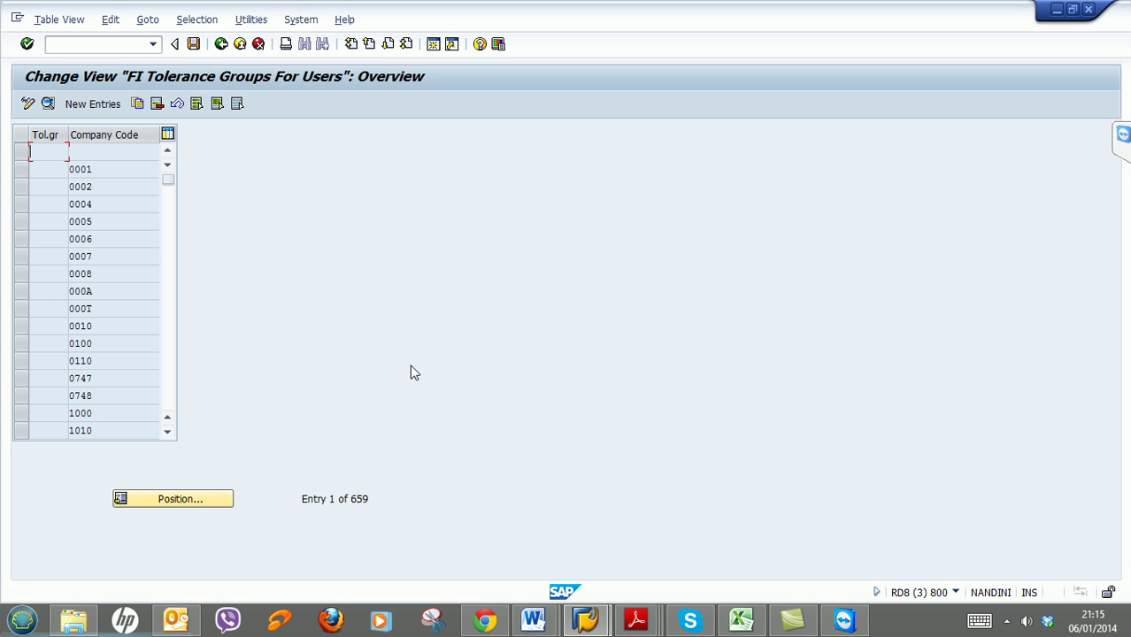
Position the tolerance group list on company code FO01 with a blank group and open that entry's details.
left_click(197, 498)
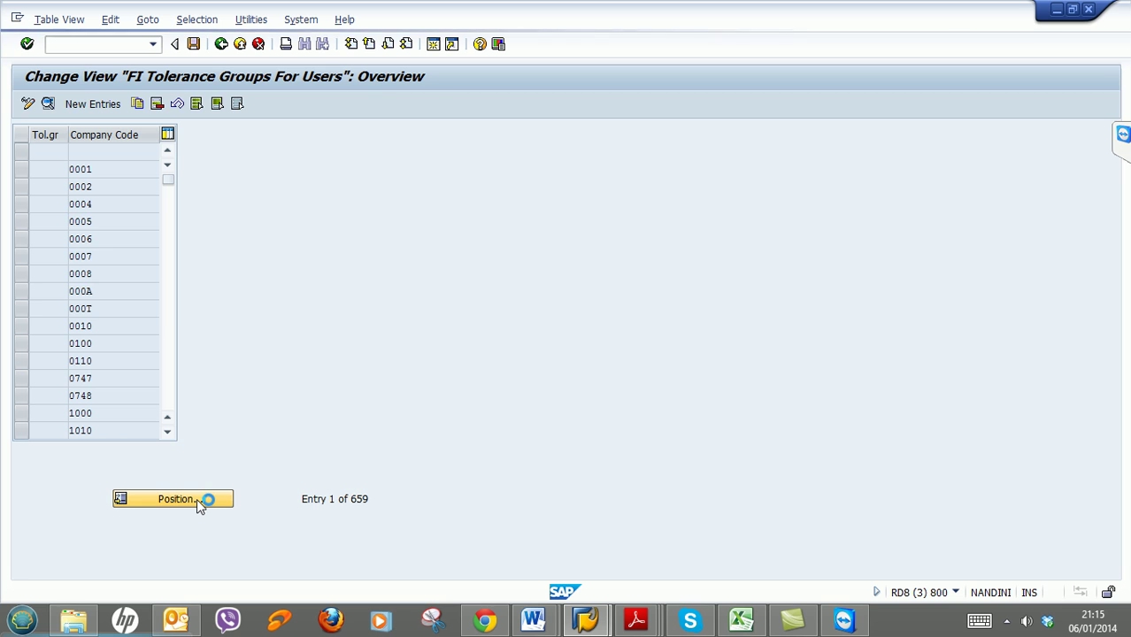
type("F")
key("BackSpace")
key("Tab")
type("F001")
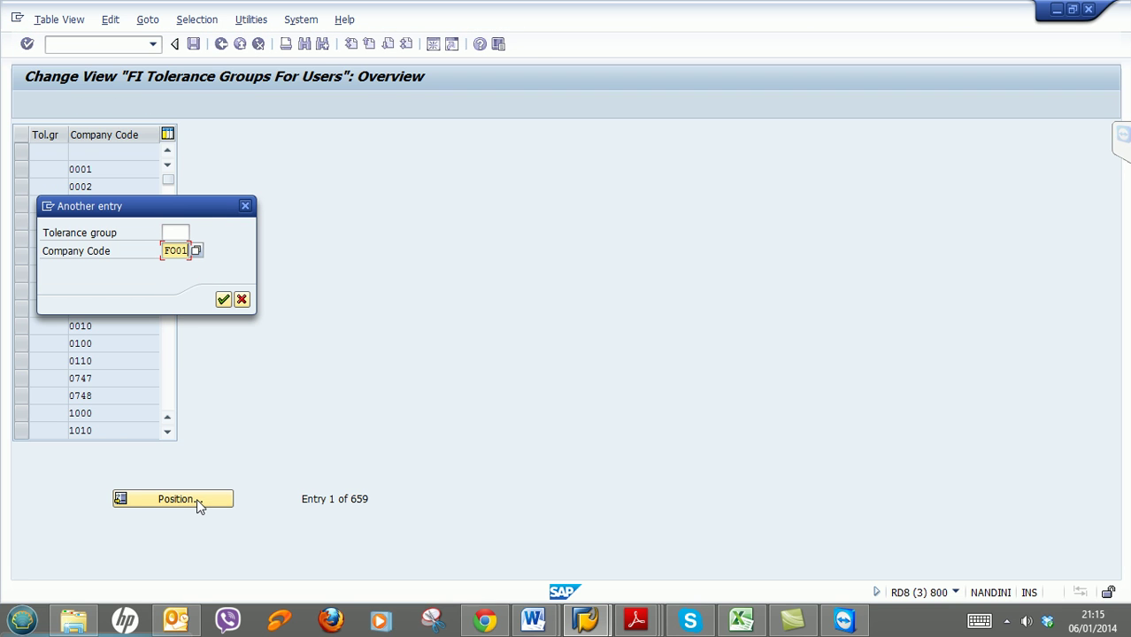
key("Return")
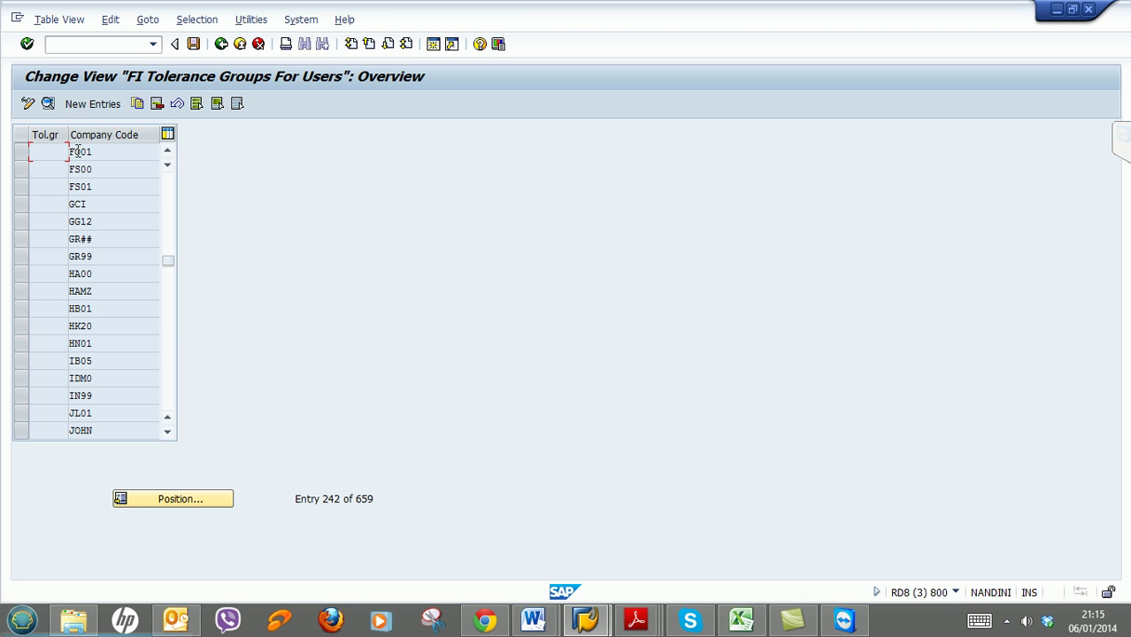
double_click(78, 152)
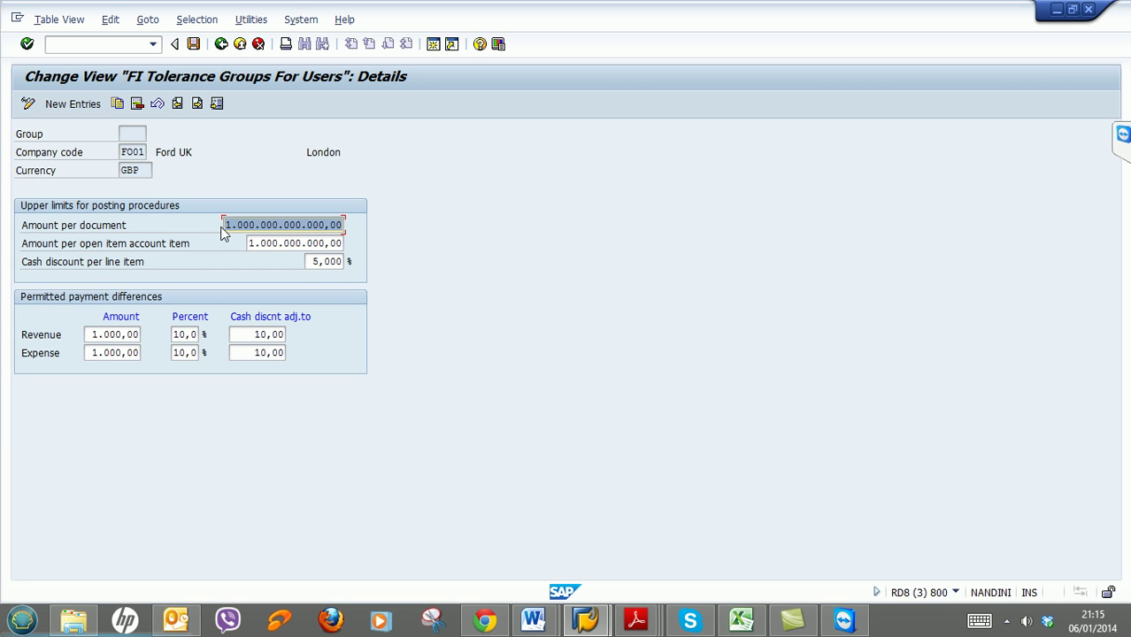
Examine the FO01 entry's upper posting limits and its permitted payment differences for revenue.
left_click_drag(225, 226, 365, 224)
left_click_drag(251, 245, 372, 256)
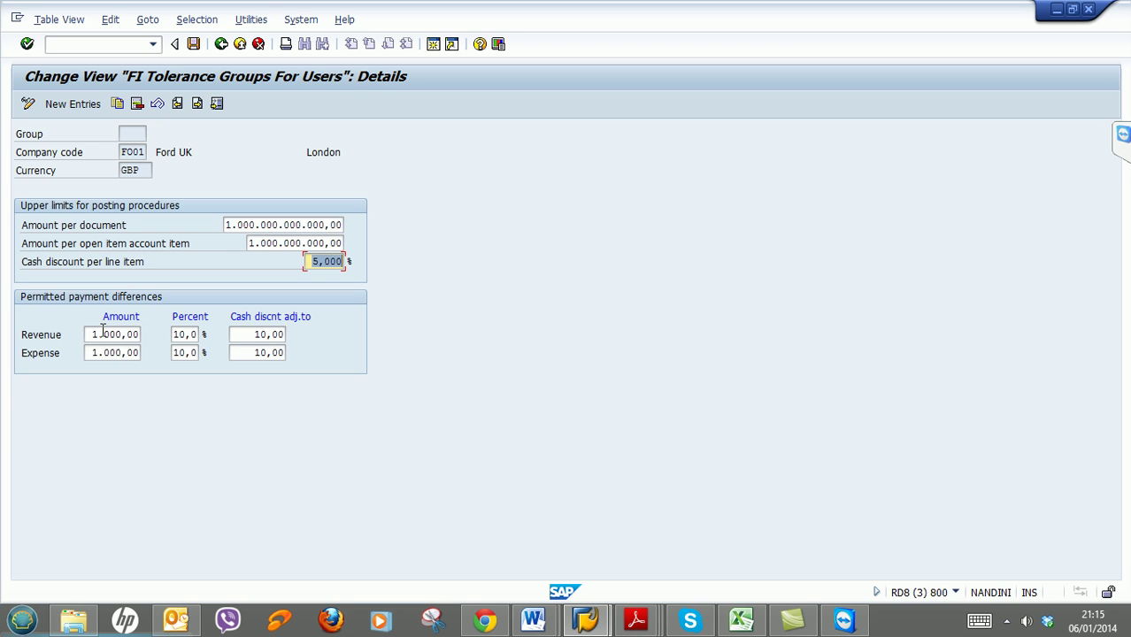
left_click(97, 335)
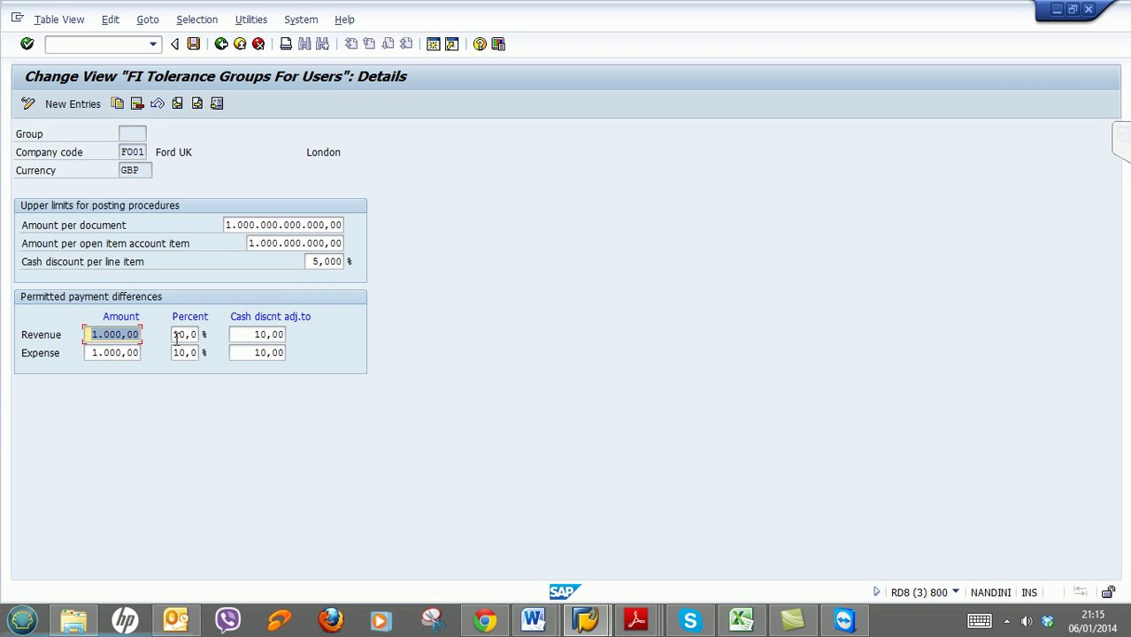
left_click(189, 335)
left_click(240, 335)
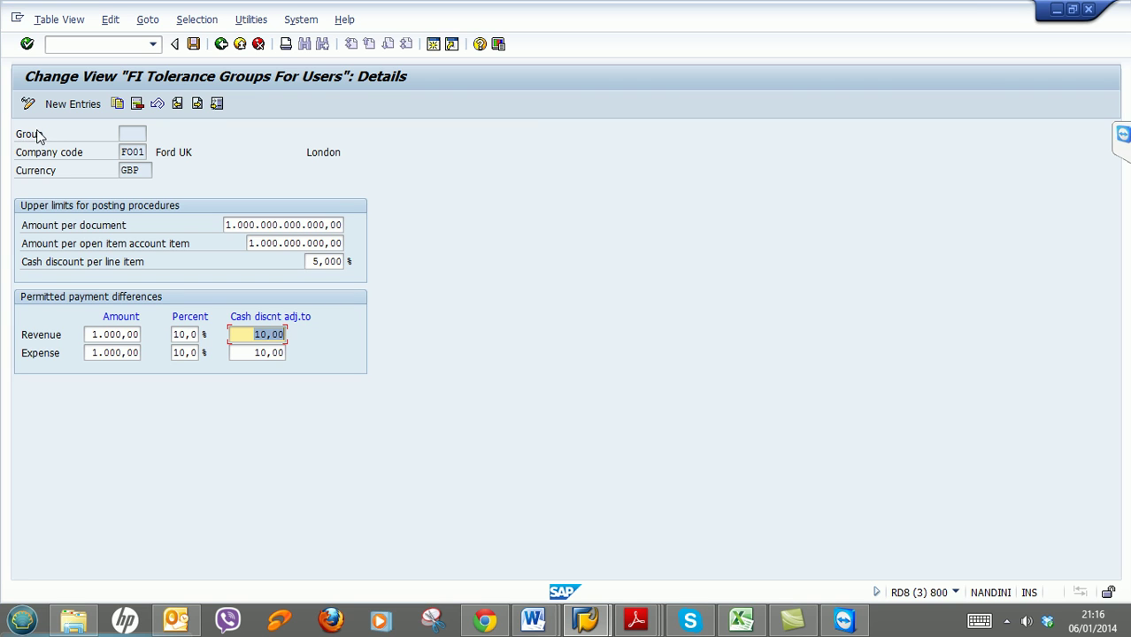
Copy the FO01 entry as group ZNWE, limiting document and open item amounts to 10000 each and cash discount to 1%.
left_click(120, 105)
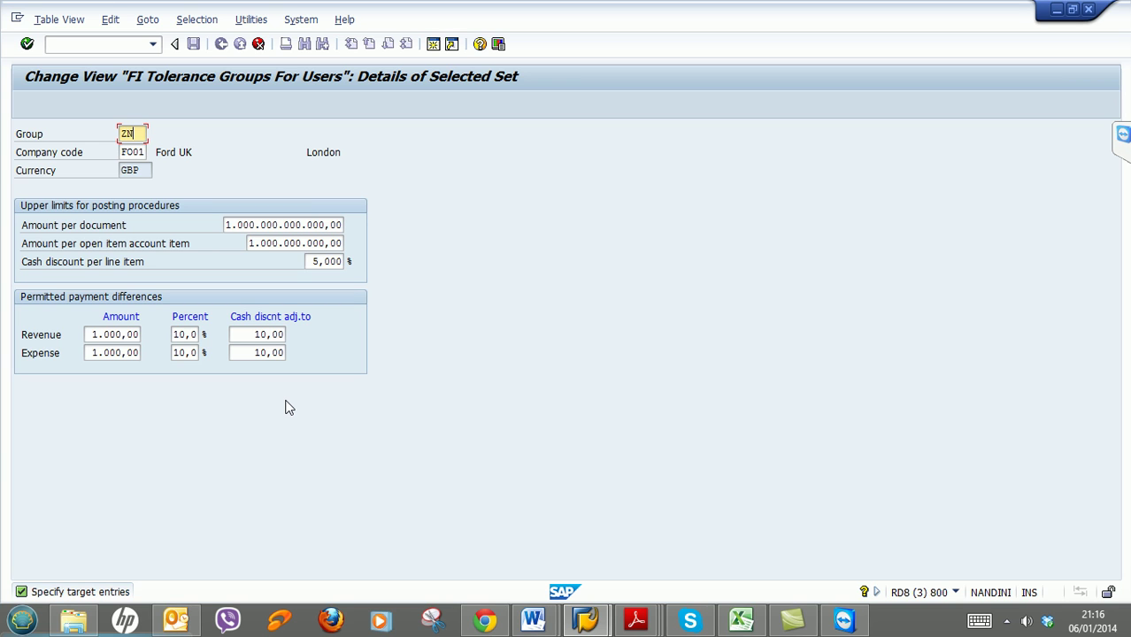
type("WE")
double_click(225, 225)
type("1")
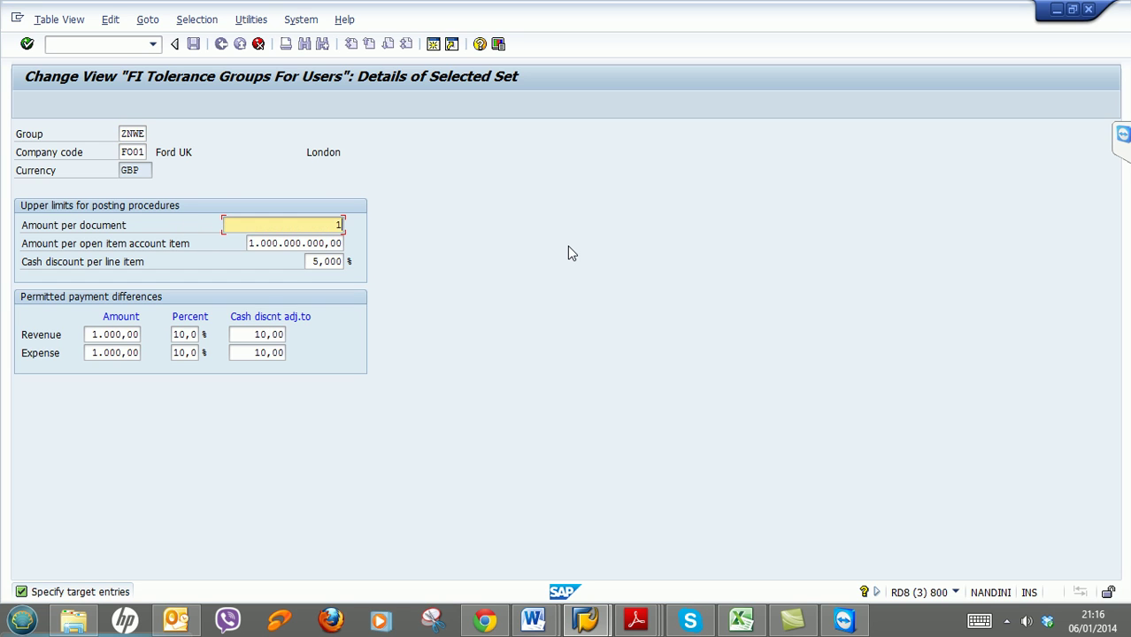
type("0000")
key("Tab")
type("10000")
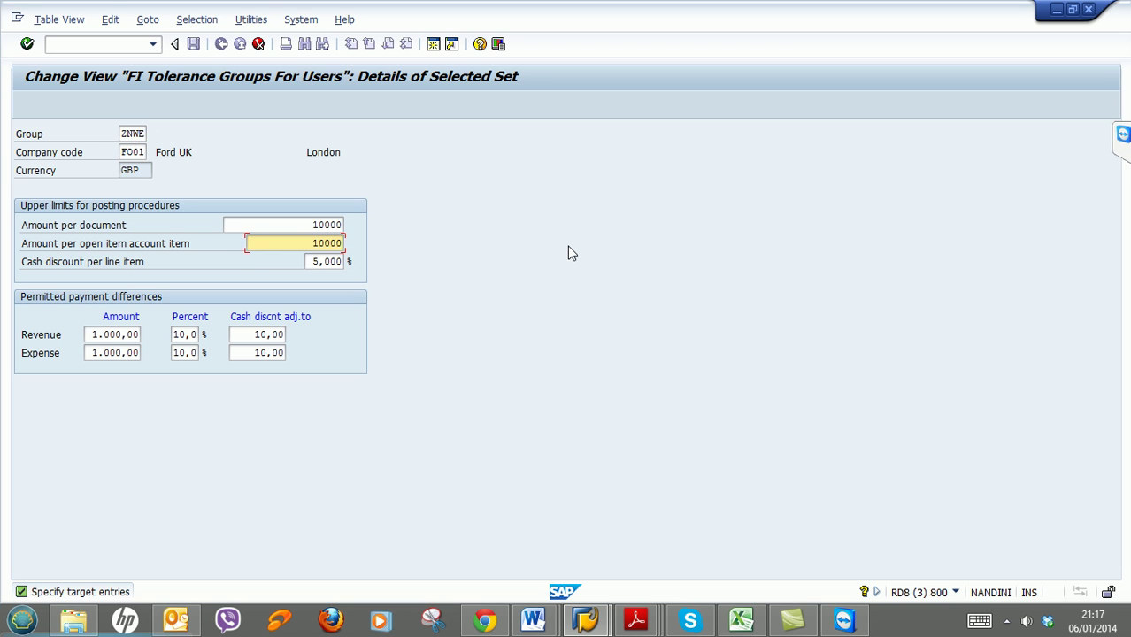
key("Tab")
type("1")
key("Tab")
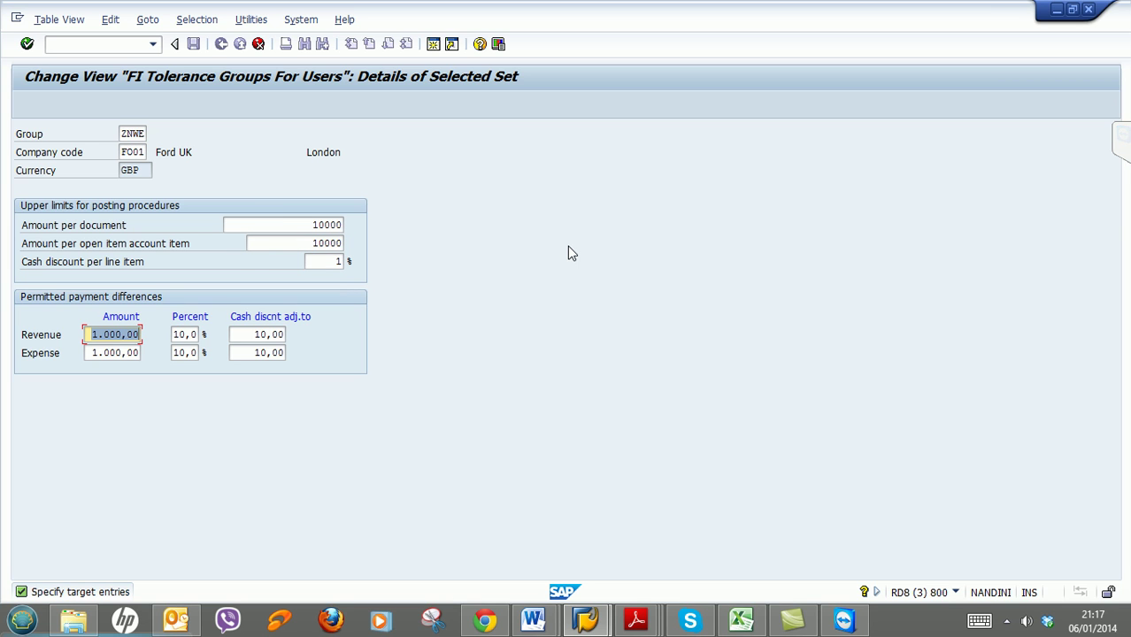
Set permitted payment differences for both revenue and expense to amount 50, 1 percent and cash discount adjustment 1, and confirm the copied entry.
type("50")
key("Tab")
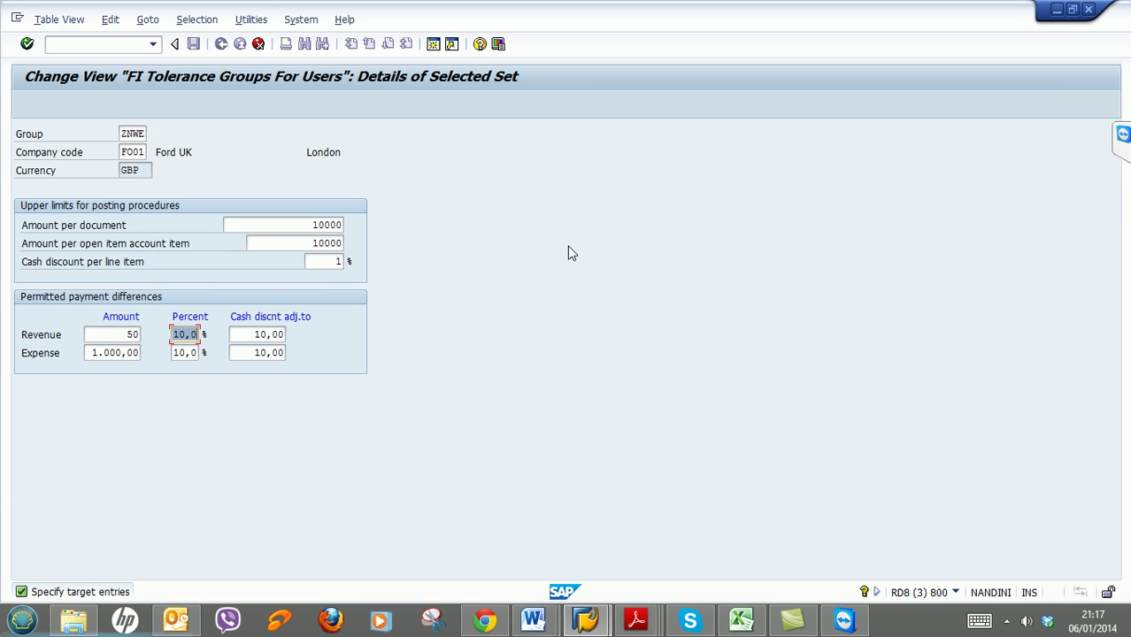
type("1")
key("Tab")
type("1")
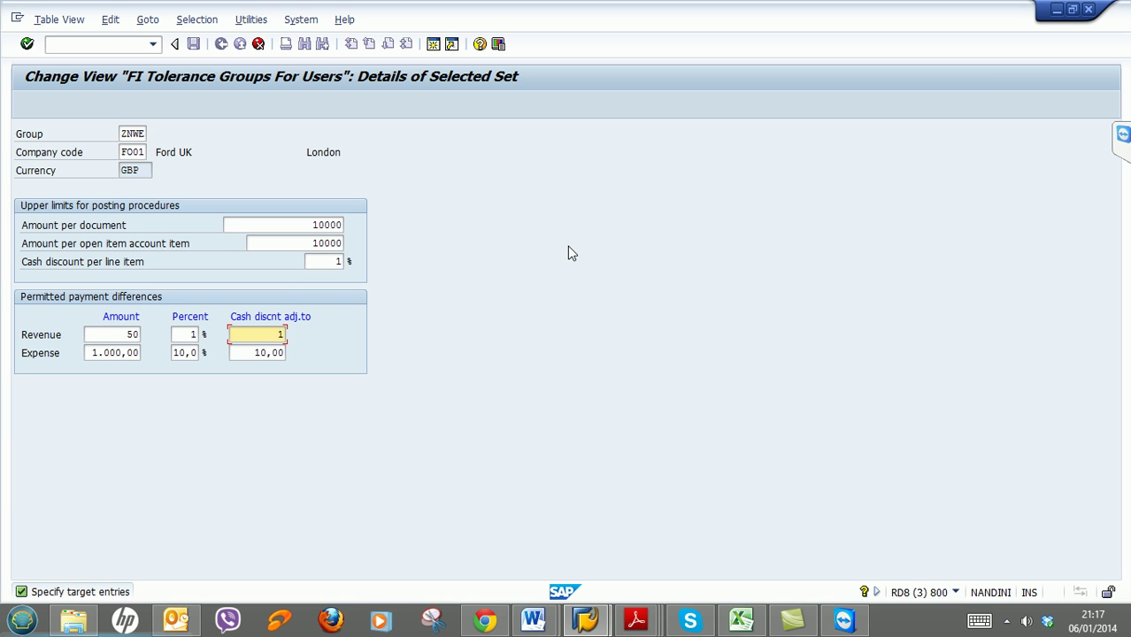
key("Tab")
type("50")
key("Tab")
type("1")
key("Tab")
type("1")
key("Return")
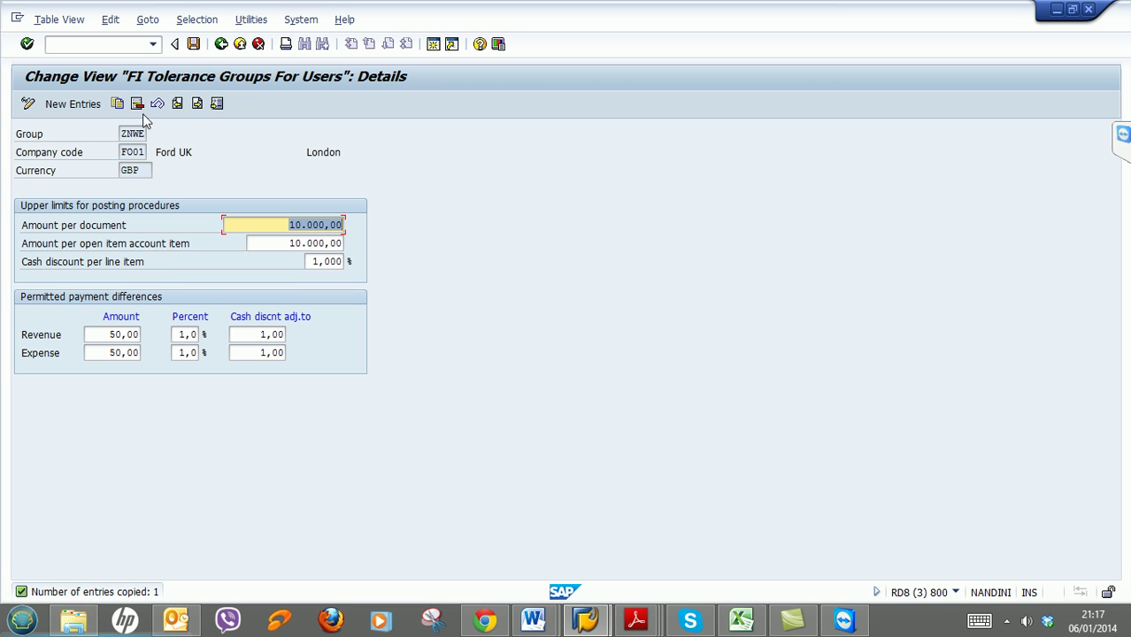
Save the ZNWE tolerance group in the FO01 customizing request and return to the IMG structure.
left_click(194, 46)
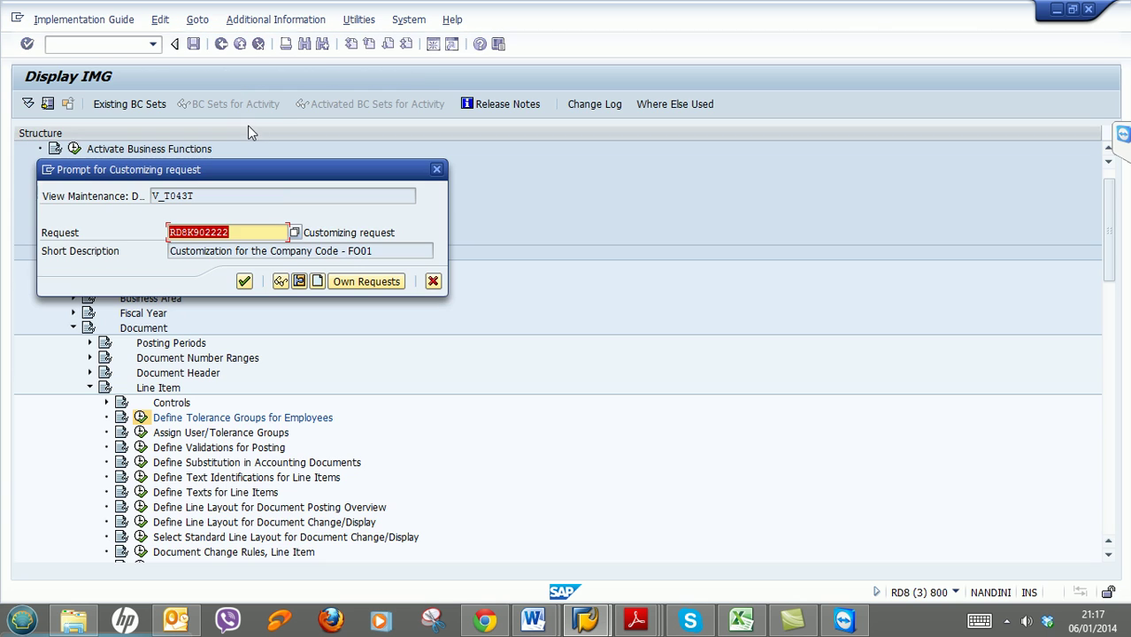
left_click(247, 284)
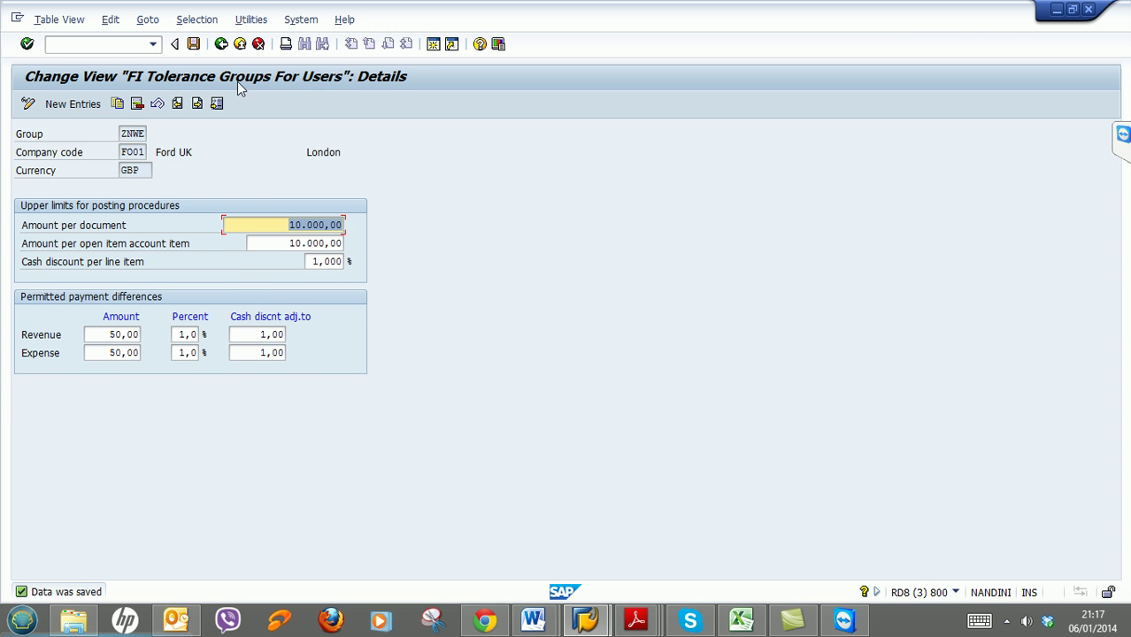
left_click(220, 44)
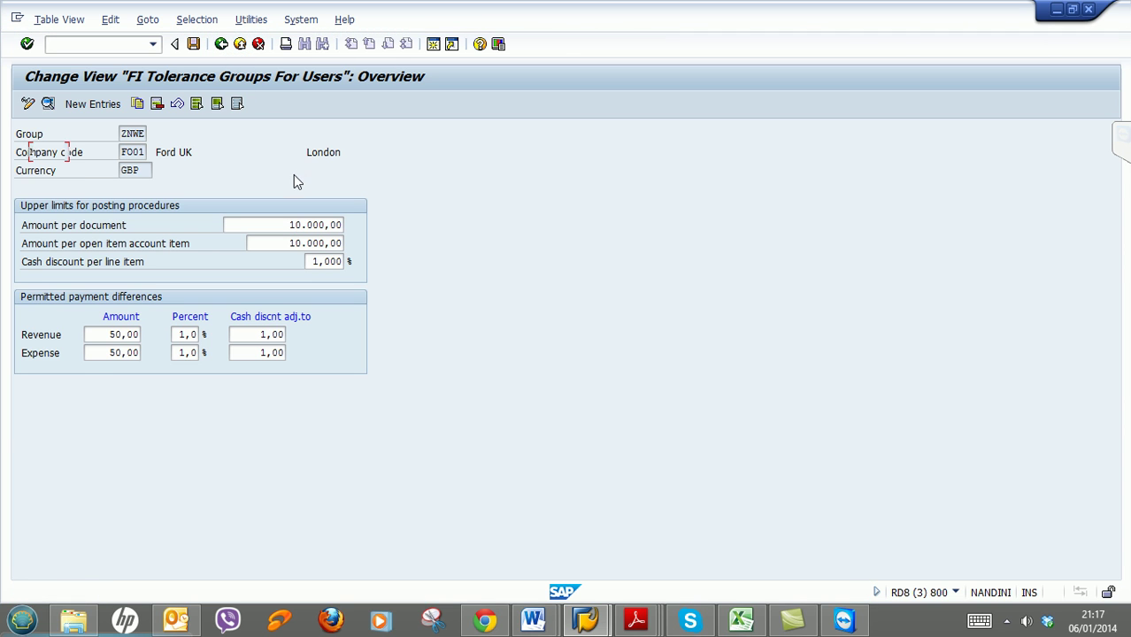
left_click(221, 46)
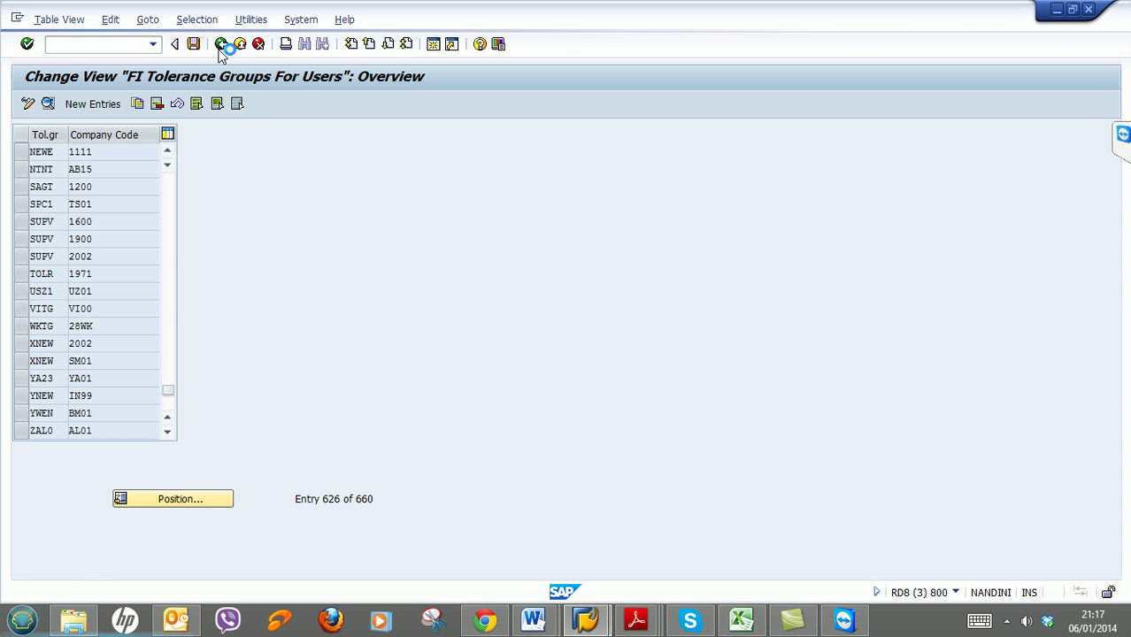
Open Assign User/Tolerance Groups and position the list on the trainee's user name.
left_click(234, 433)
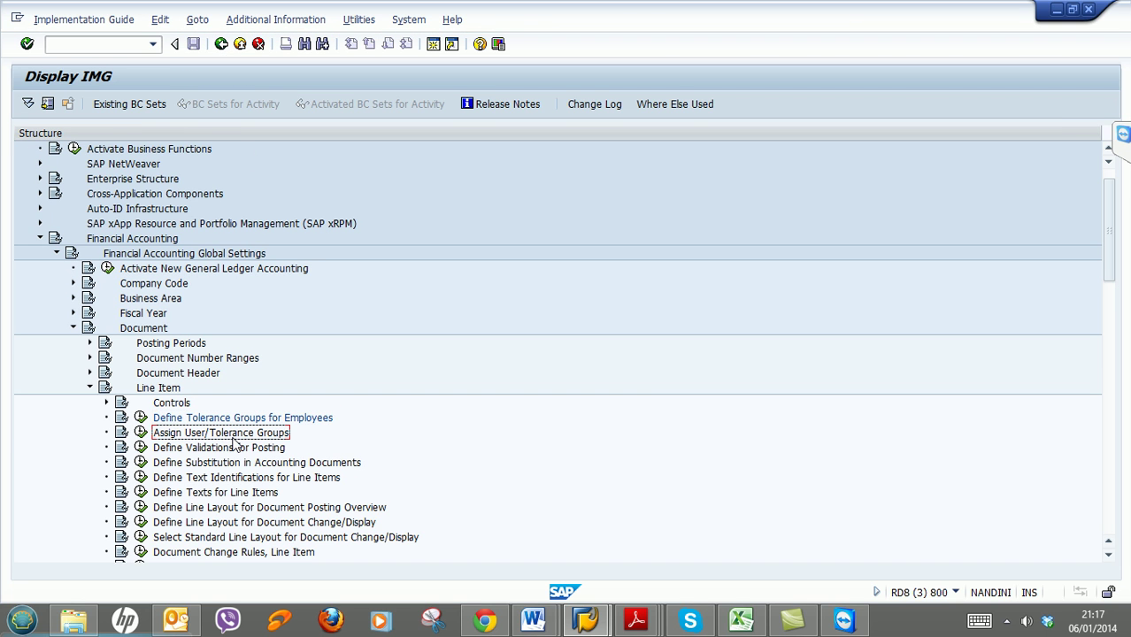
left_click(142, 434)
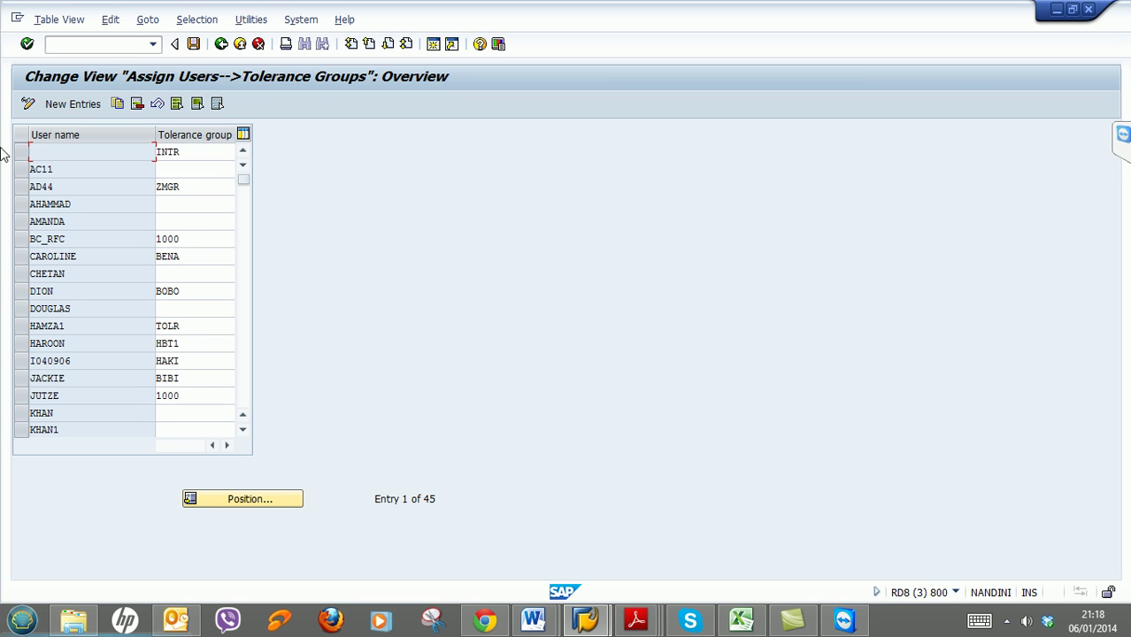
left_click(239, 500)
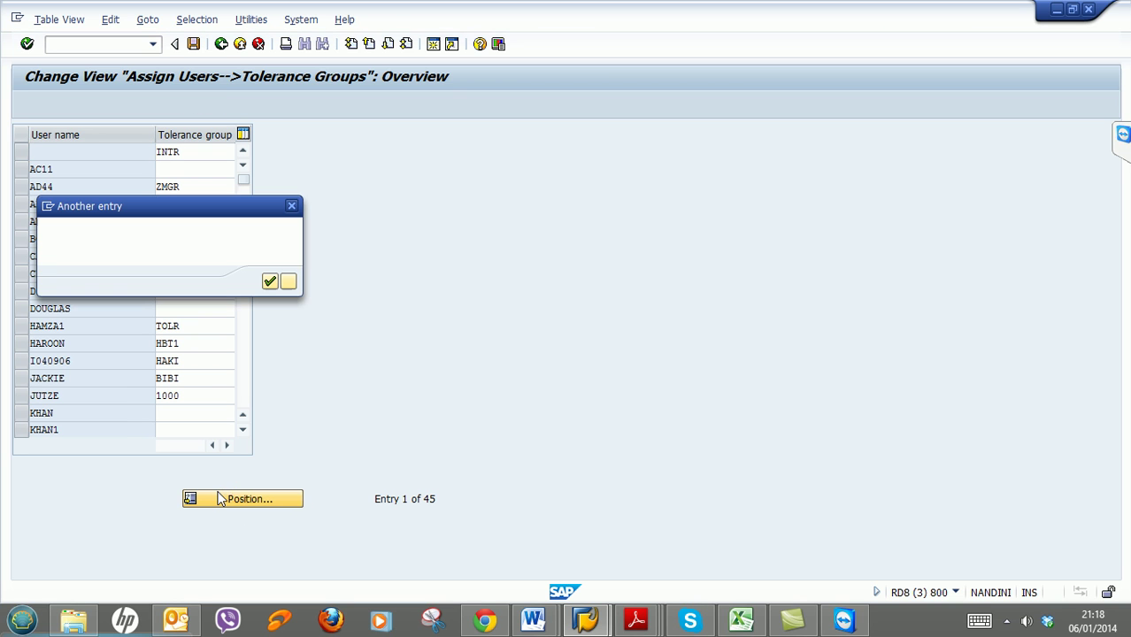
type("Rana")
key("Return")
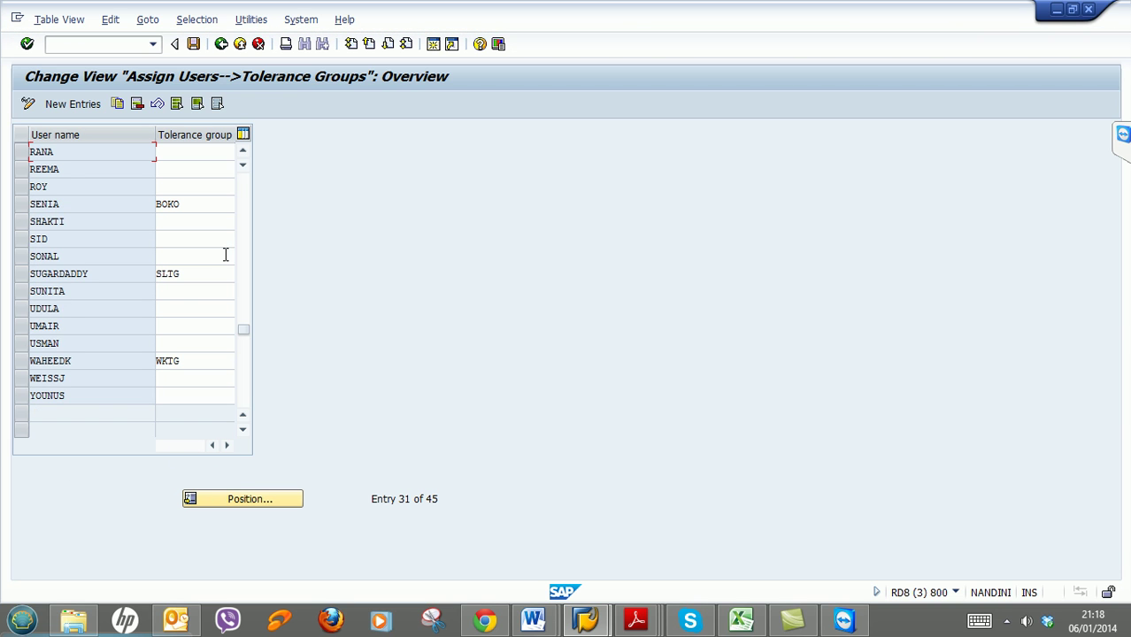
Assign tolerance group ZNWE to the user in the first listed row and save it in the FO01 customizing request.
left_click(199, 151)
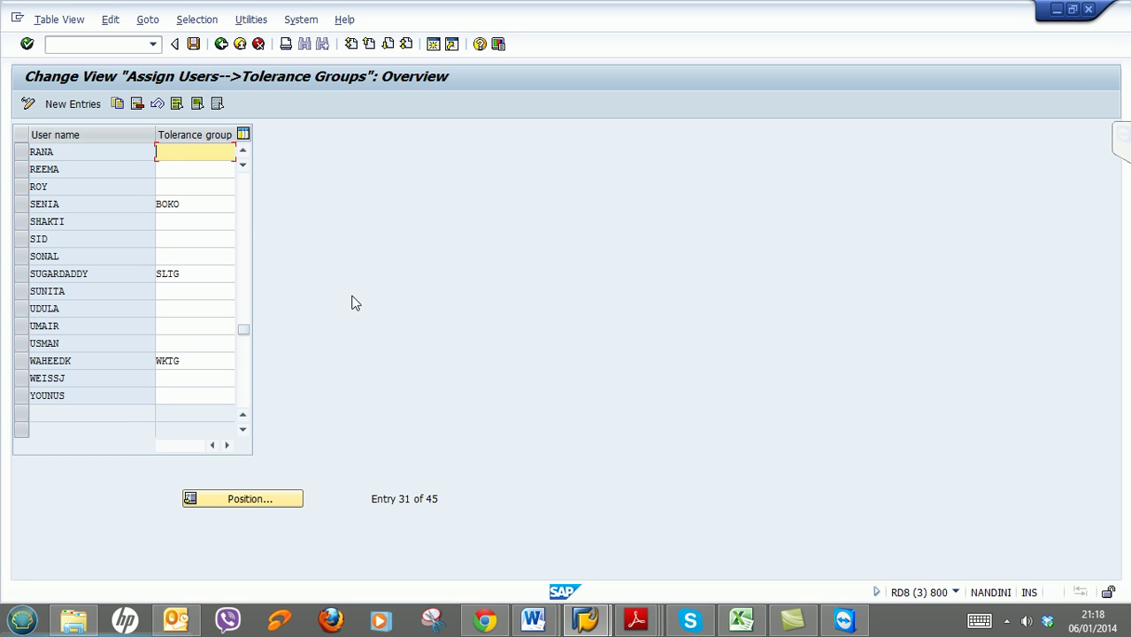
type("ZNWE")
key("Return")
left_click(193, 44)
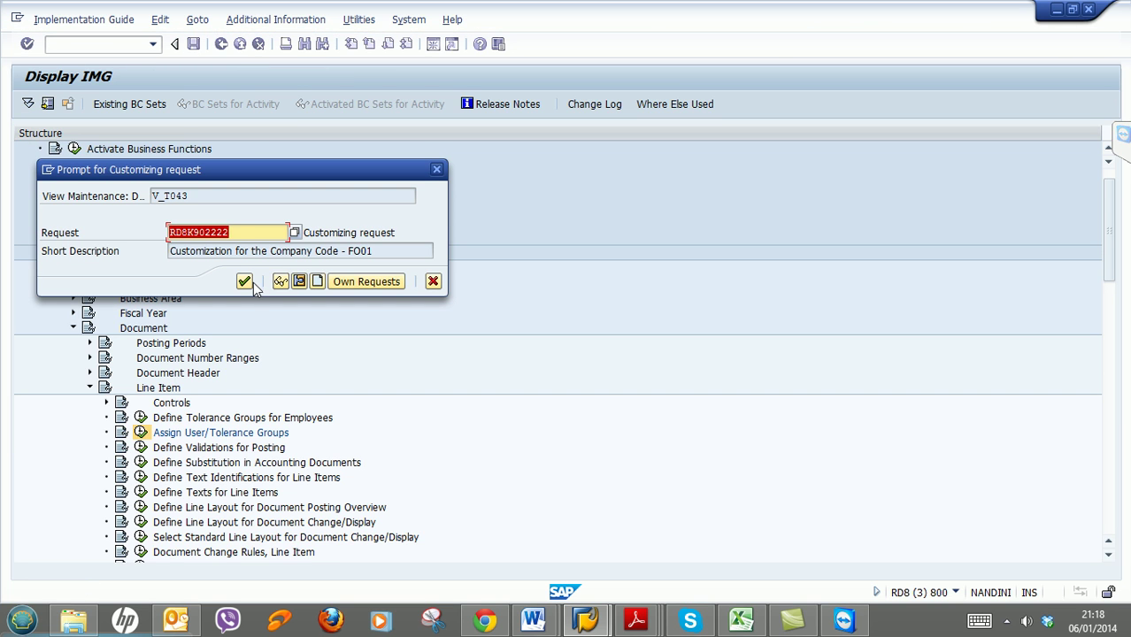
left_click(246, 282)
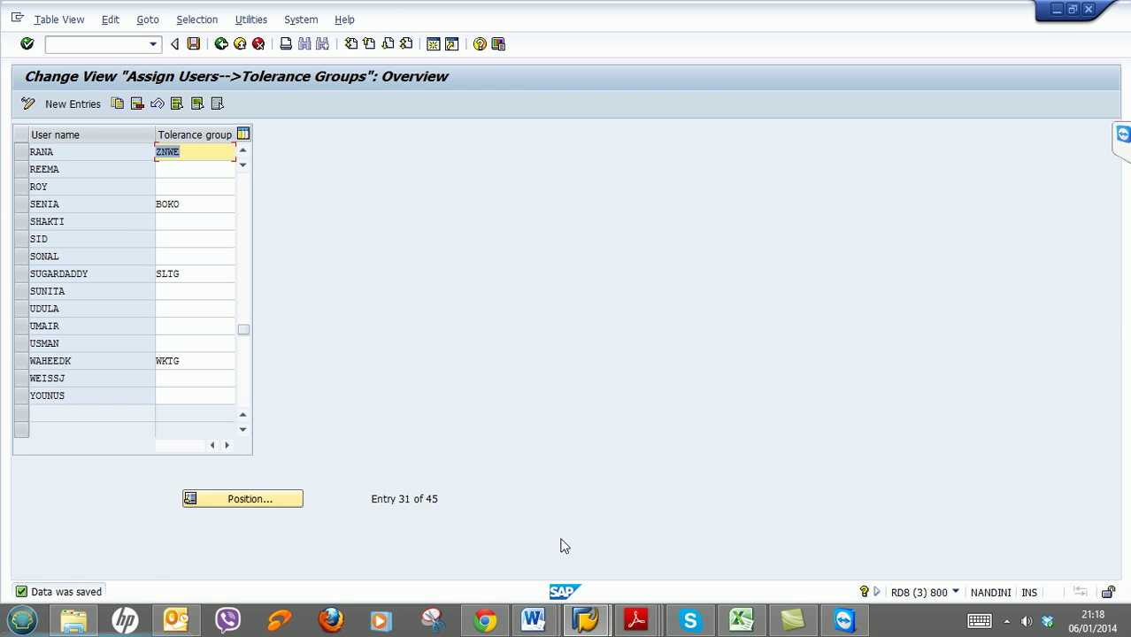
Switch to the SAP session showing posting periods and open customer invoice entry with transaction FB70.
mouse_move(575, 625)
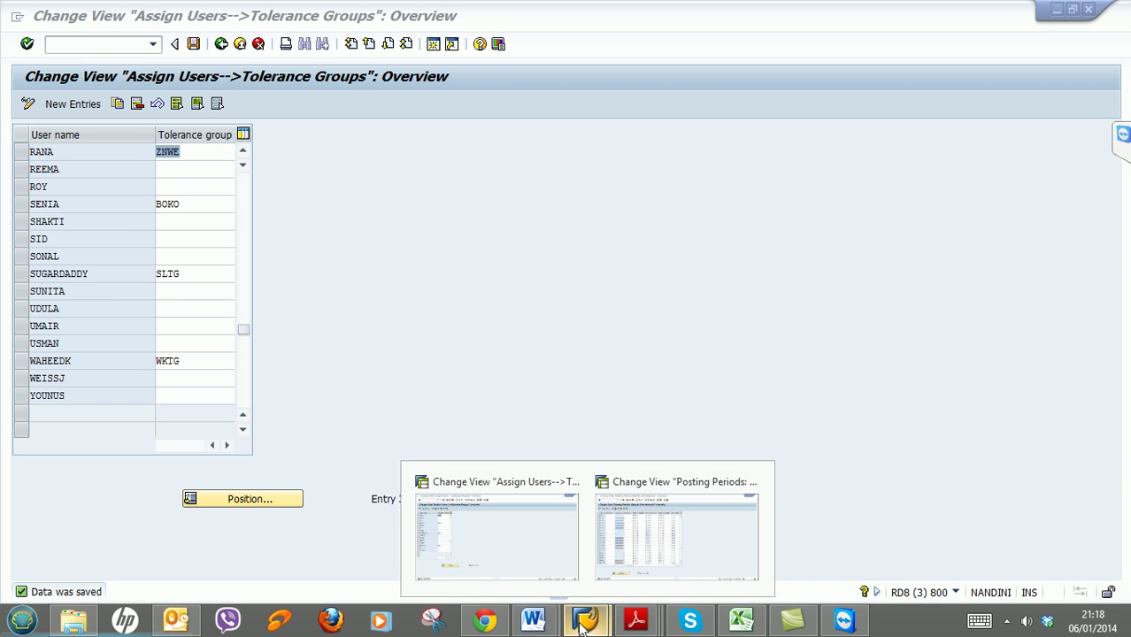
left_click(613, 543)
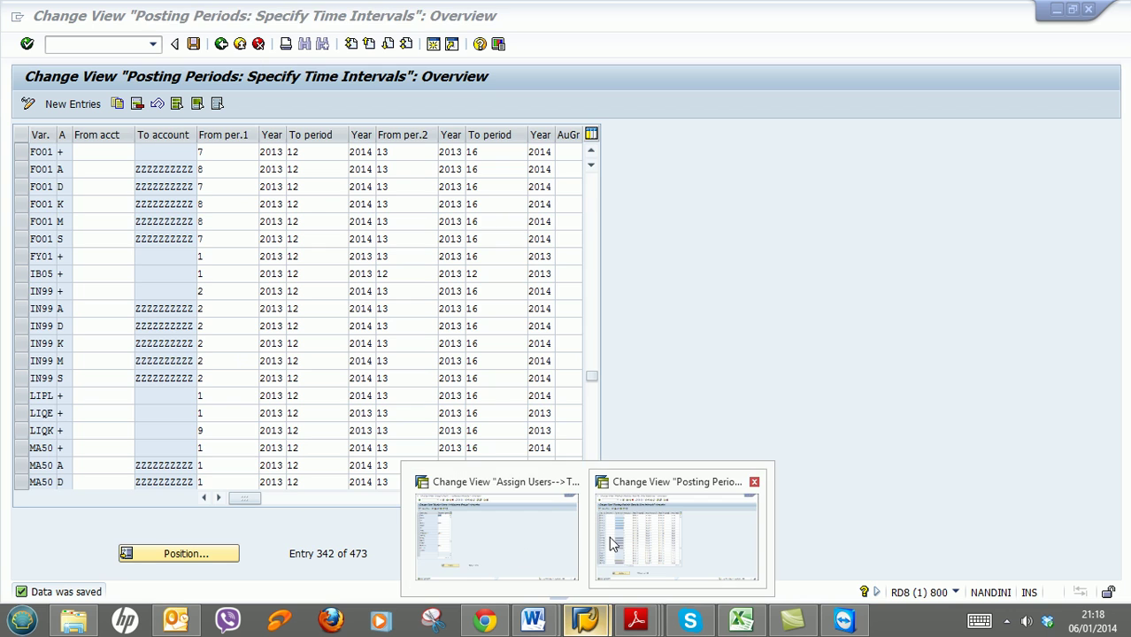
left_click(106, 44)
type("/nfb70")
key("Return")
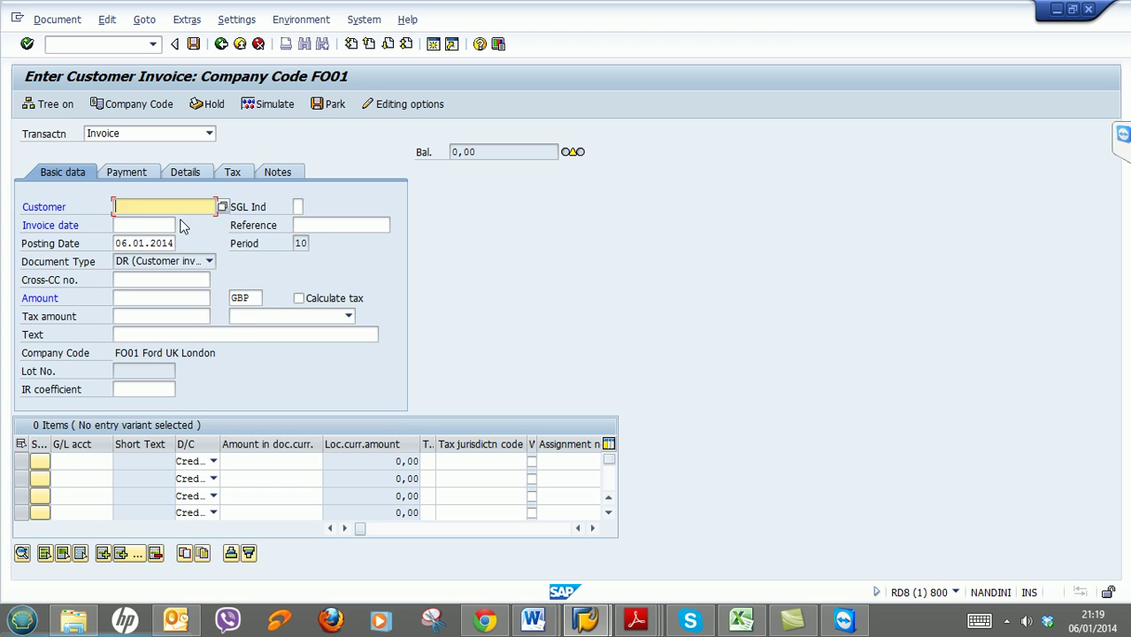
Enter the customer number in the invoice header and set the invoice date to 06.01.2014.
type("5")
left_click(174, 224)
left_click(168, 225)
type("06.01.2014")
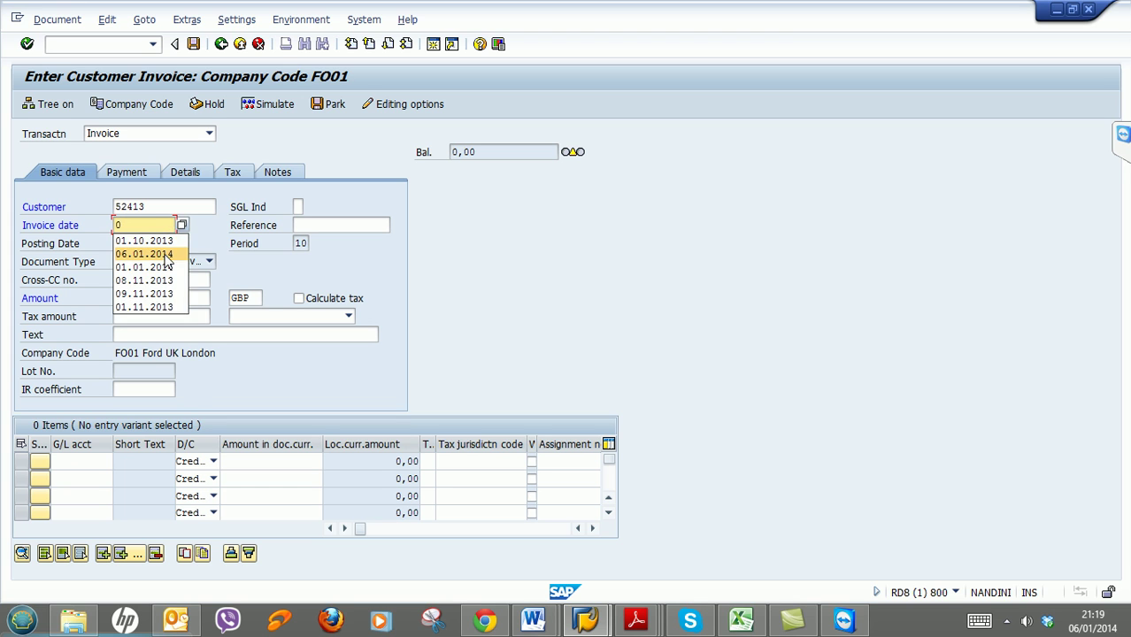
left_click(141, 252)
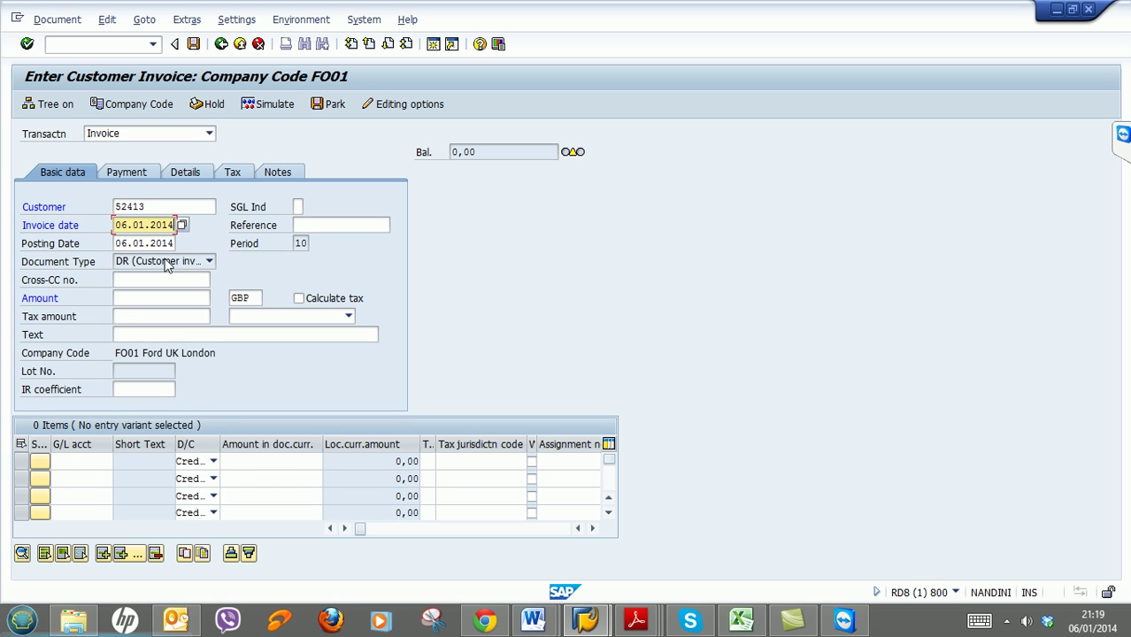
Try to enter a credit line item on G/L account 6000 with an amount of 11000.
left_click(97, 460)
type("6")
left_click(99, 478)
left_click(249, 463)
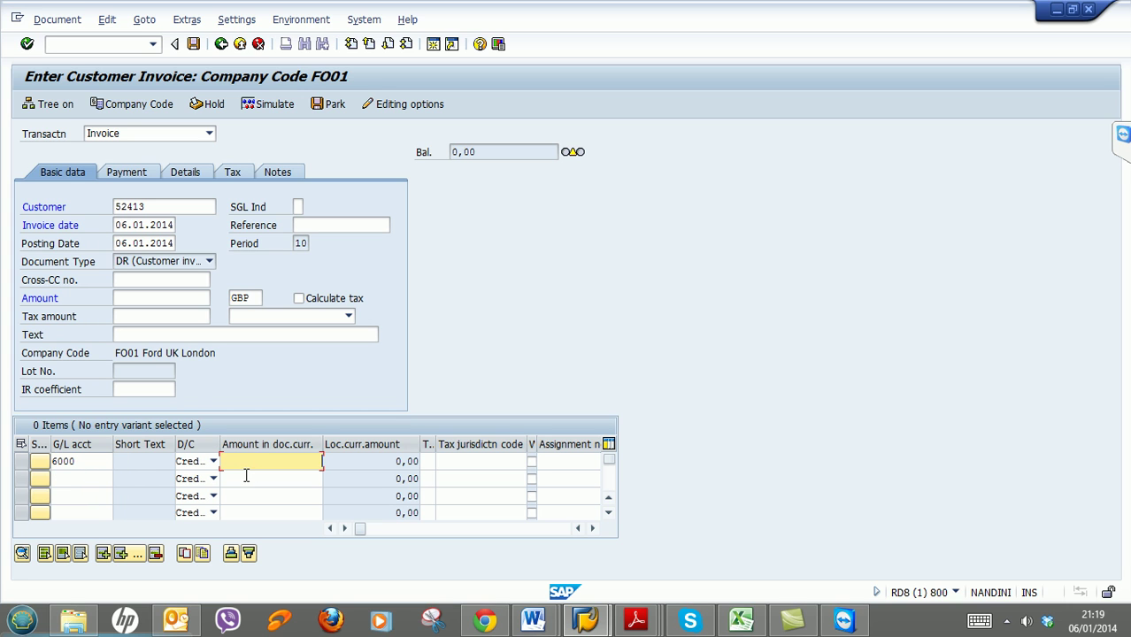
type("11000")
key("Return")
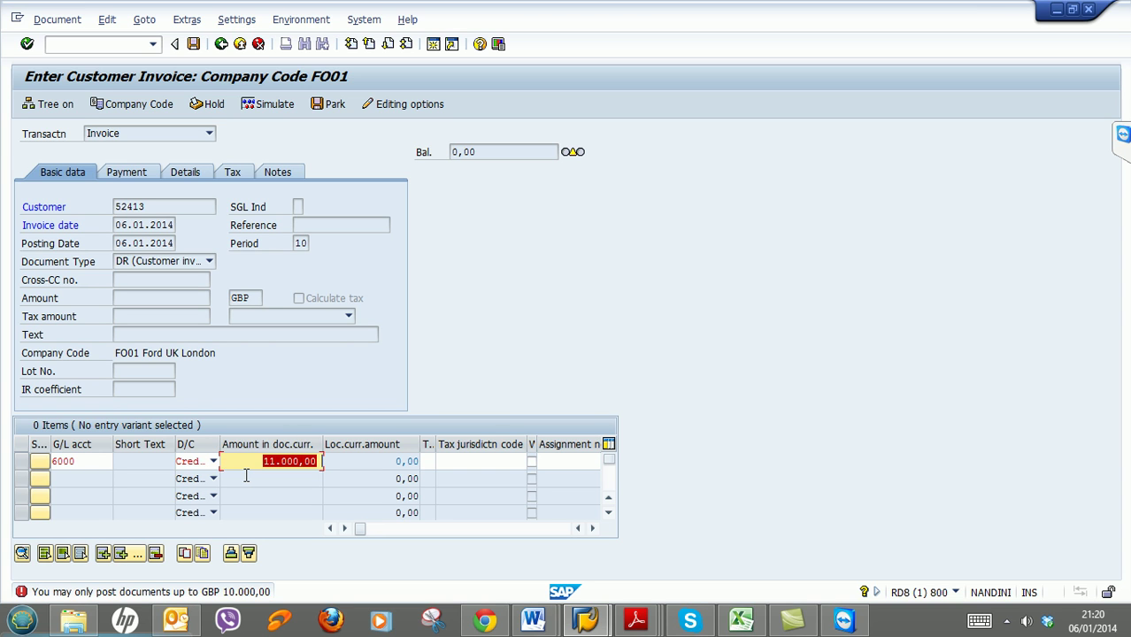
Set the credit line's amount to 10000, and simulate and post the customer invoice.
key("BackSpace")
type("10000")
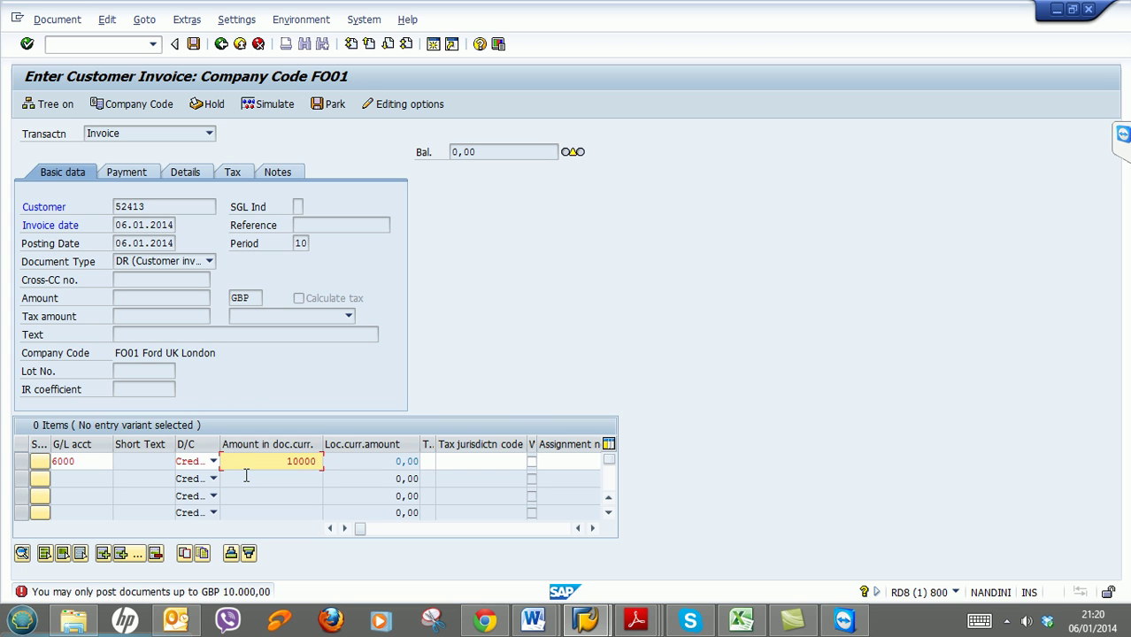
key("Return")
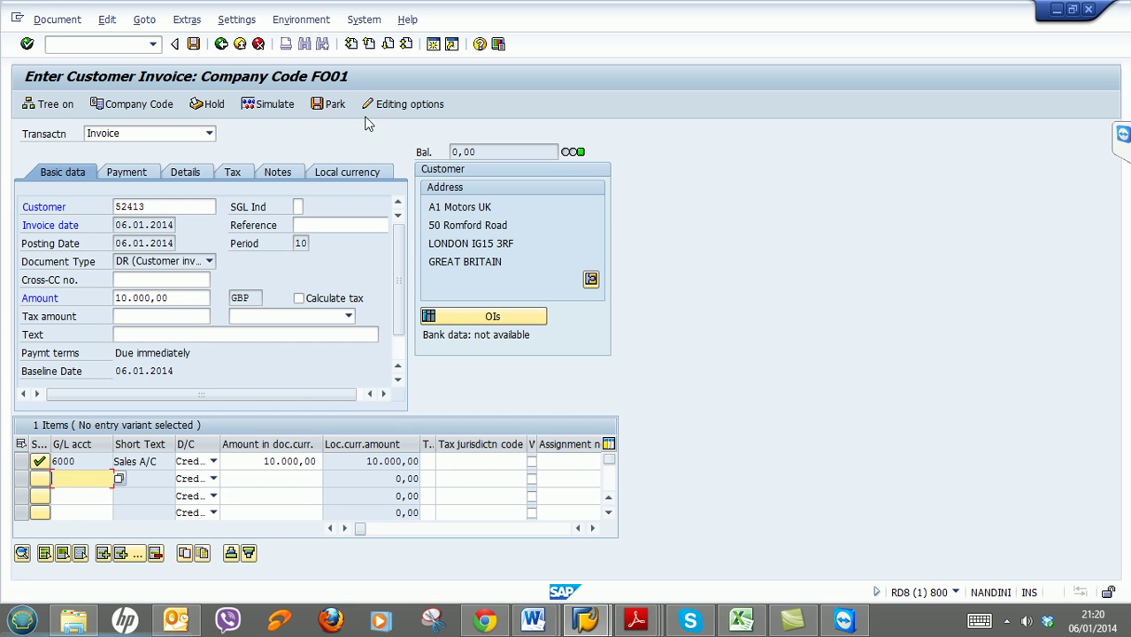
left_click(276, 104)
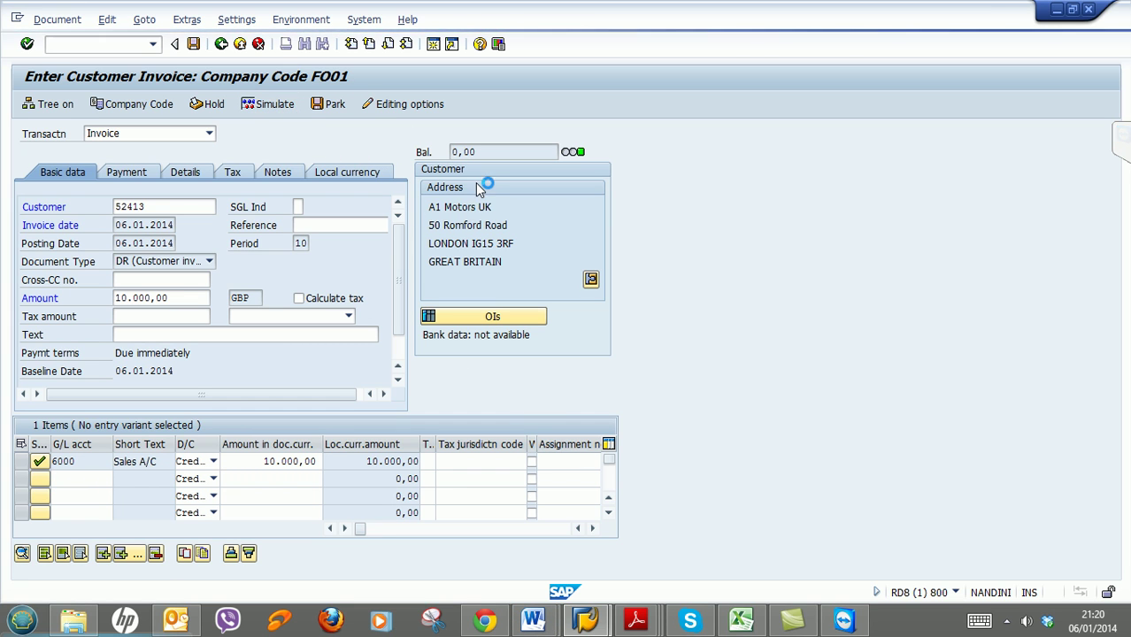
left_click(194, 44)
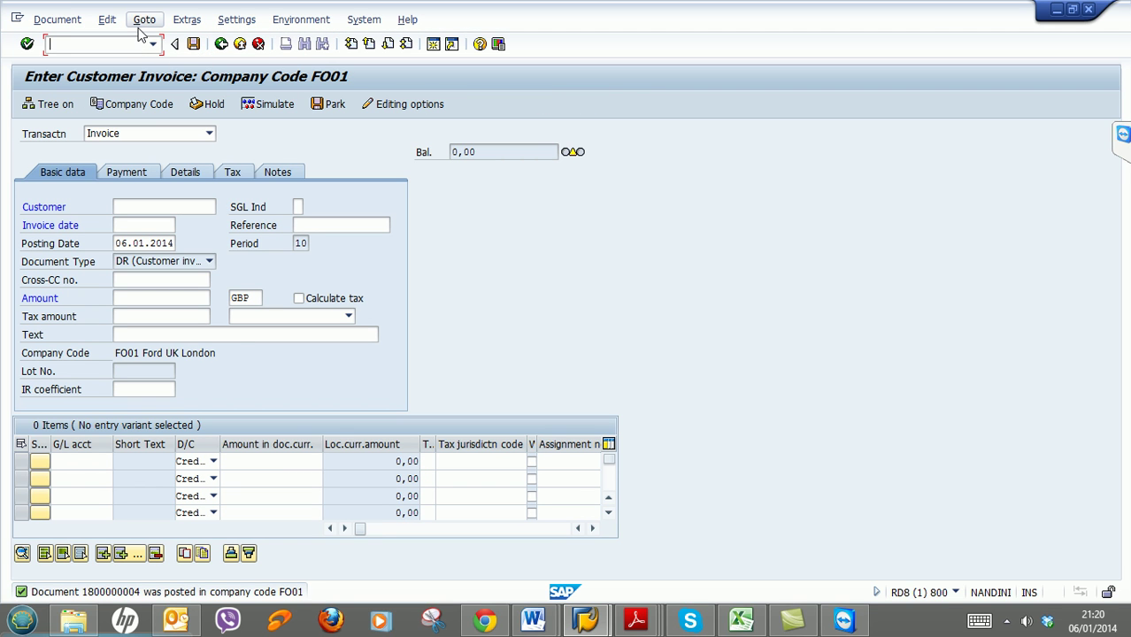
Open vendor invoice entry with transaction FB60 and pick the vendor from a search of FO01 vendors.
type("/nfb60")
key("Return")
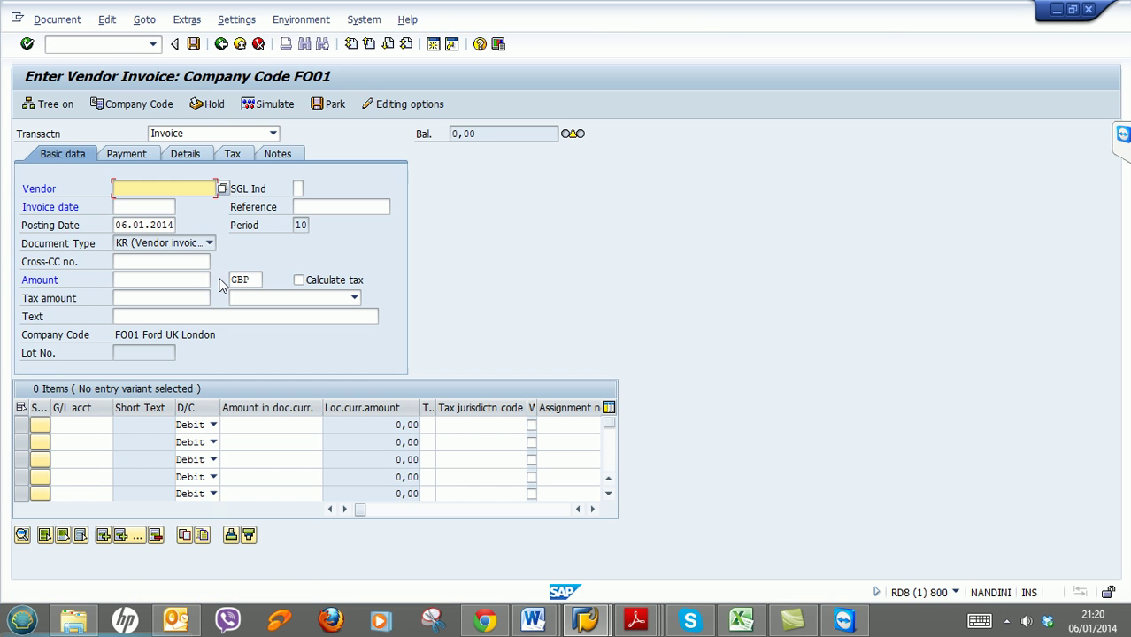
type("5")
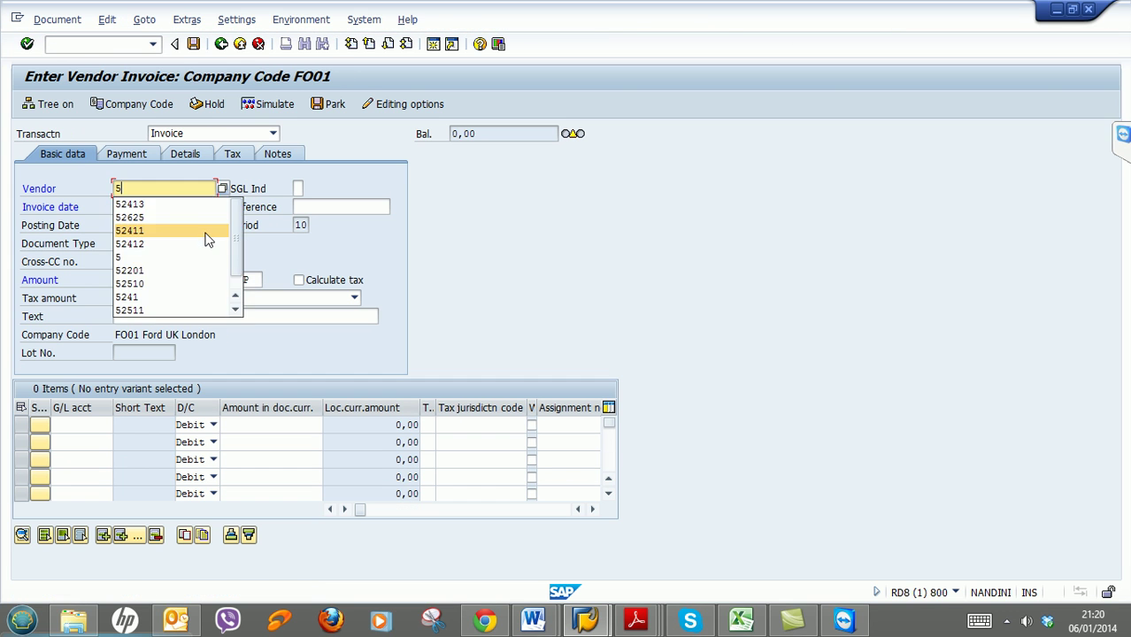
key("BackSpace")
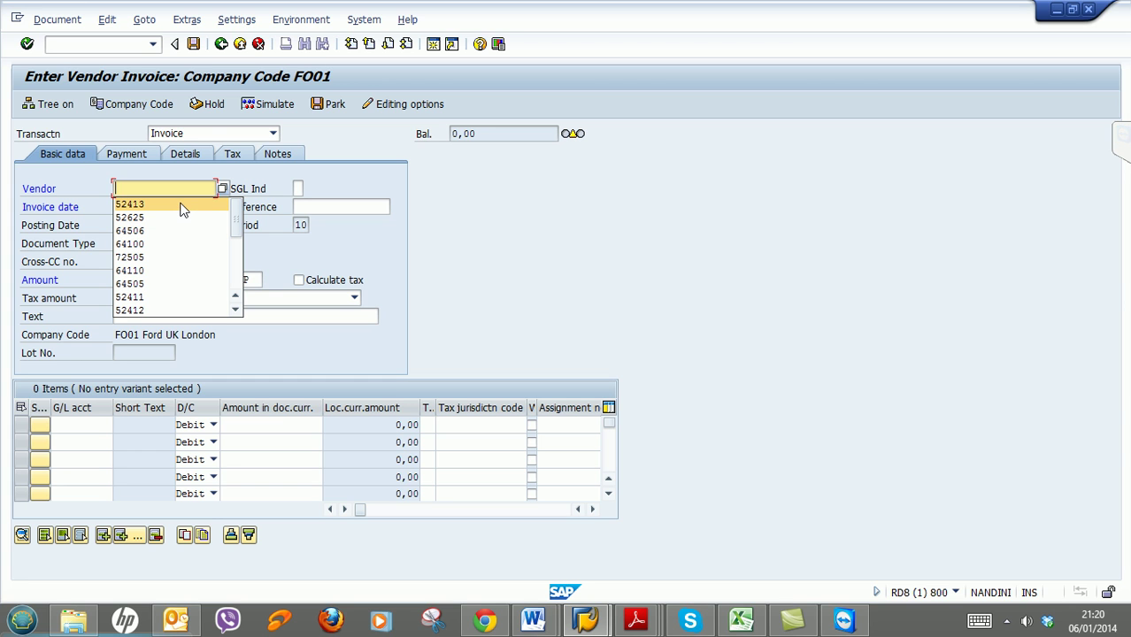
left_click(222, 189)
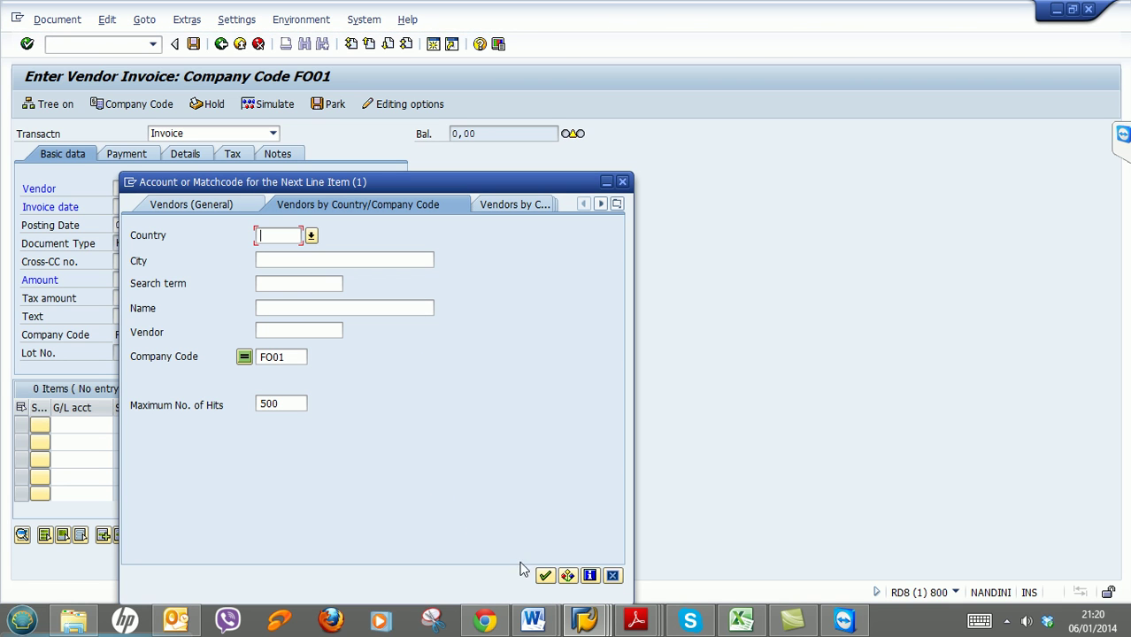
left_click(547, 575)
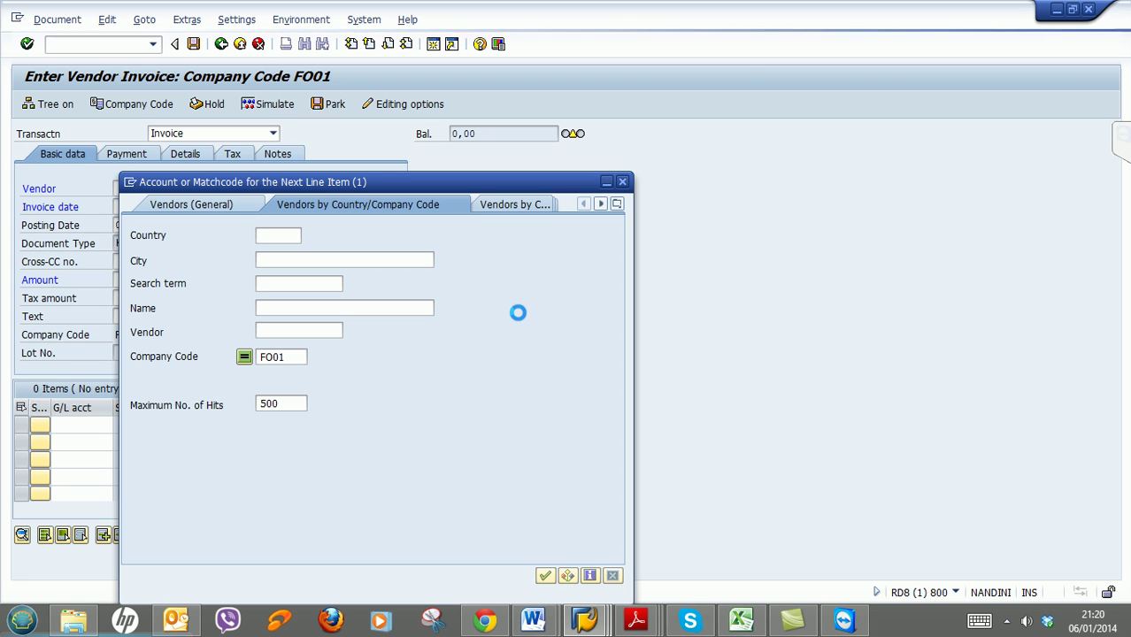
left_click(312, 138)
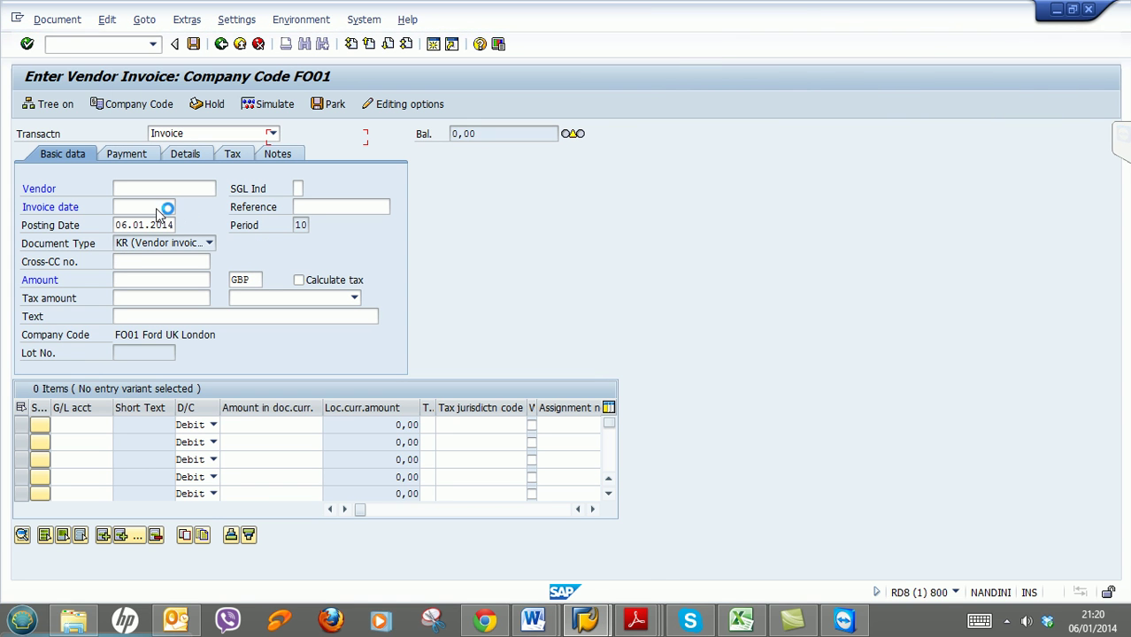
Set the invoice date to 06.01.2014 and enter a debit line item on G/L account 5000 for 10000.
left_click(156, 208)
type("06")
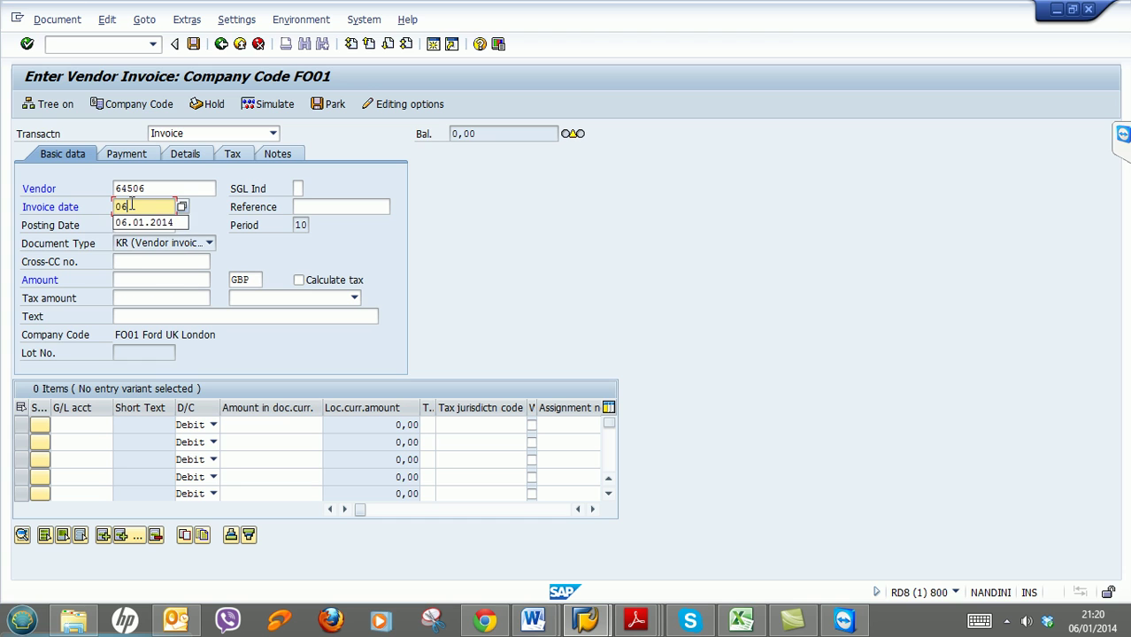
type(".01.2014")
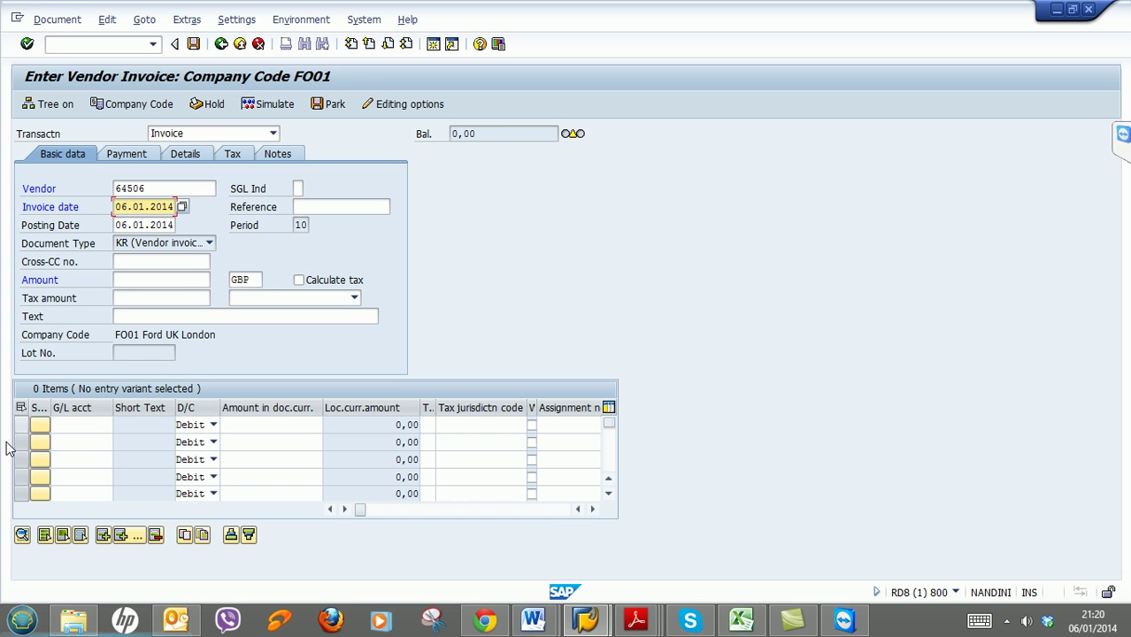
left_click(87, 426)
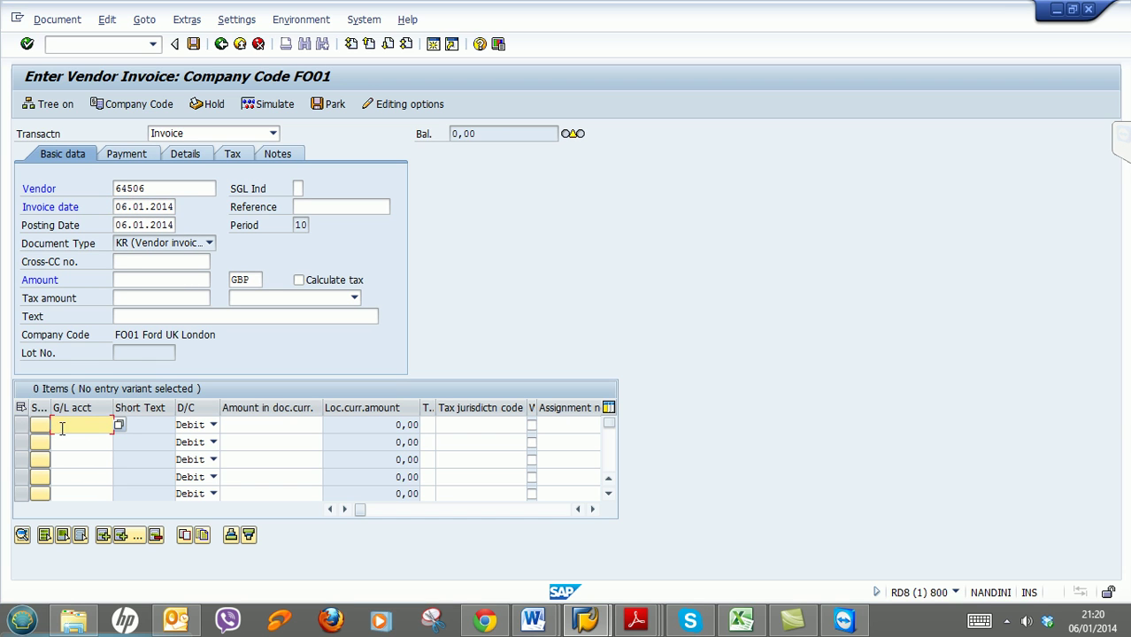
type("5000")
key("Tab")
key("Tab")
type("10000")
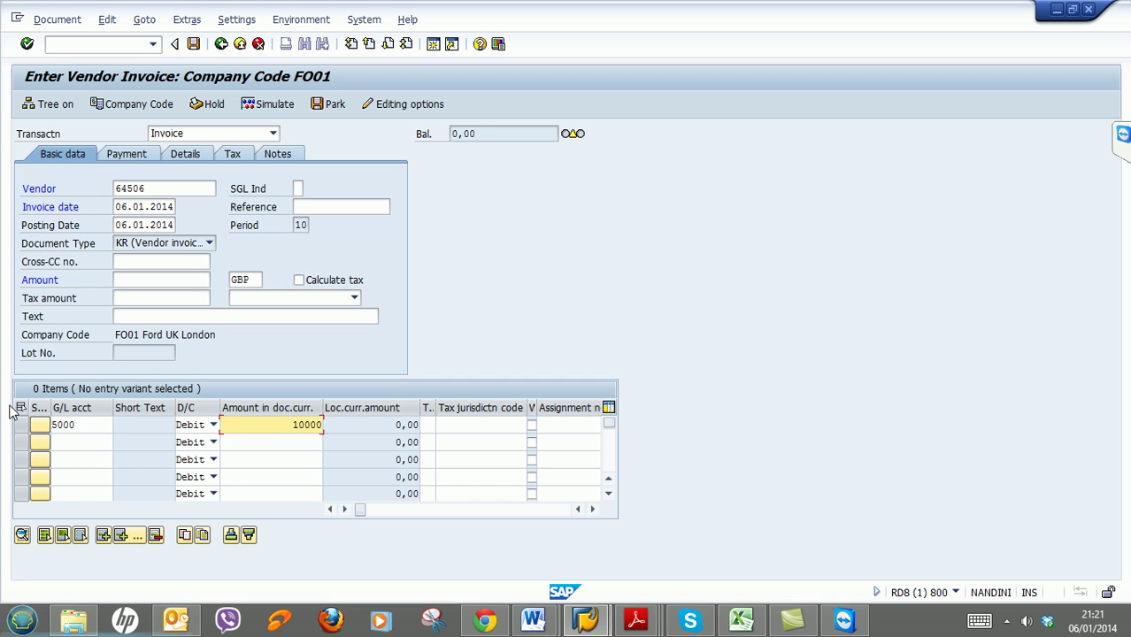
key("Return")
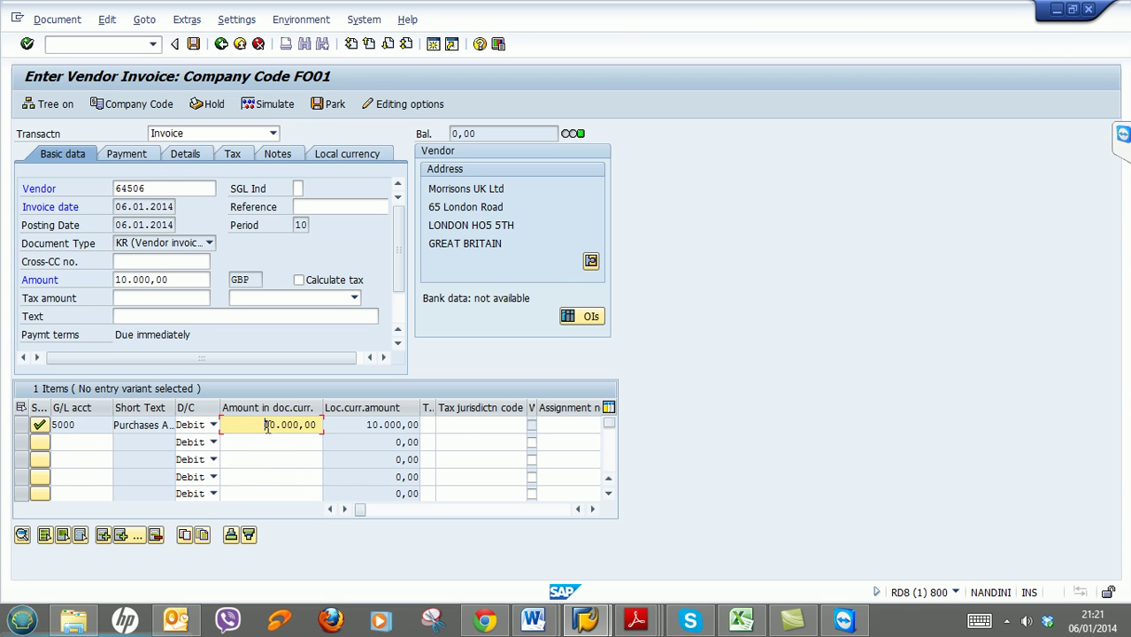
Test the posting limit by entering 11000 as the debit line's amount, and set it back to 10000.
type("11000")
key("Return")
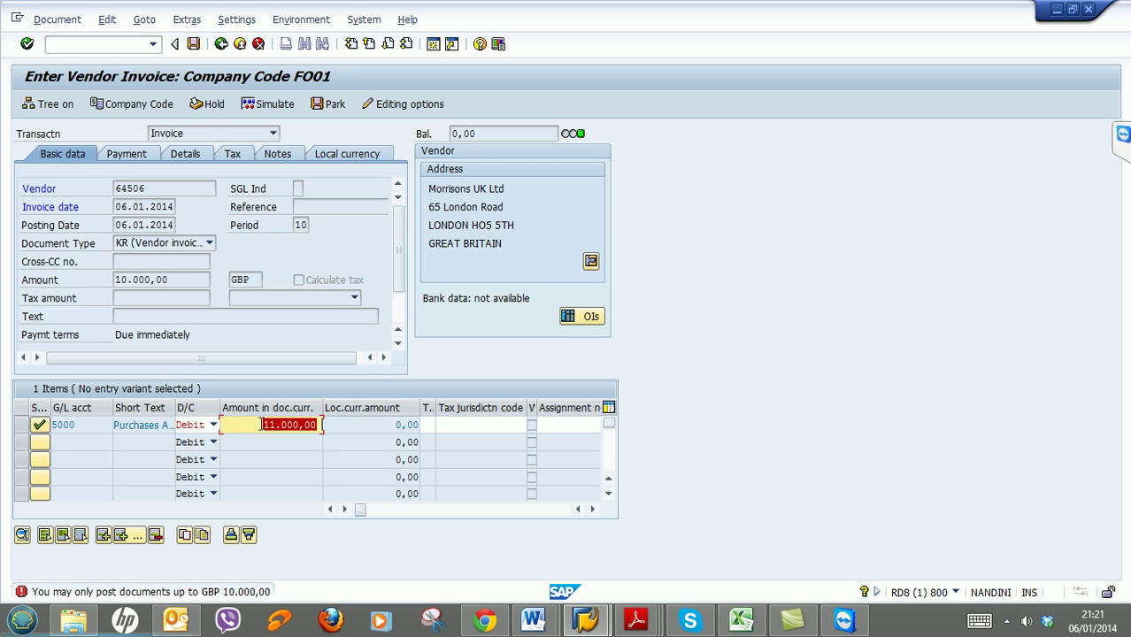
type("1")
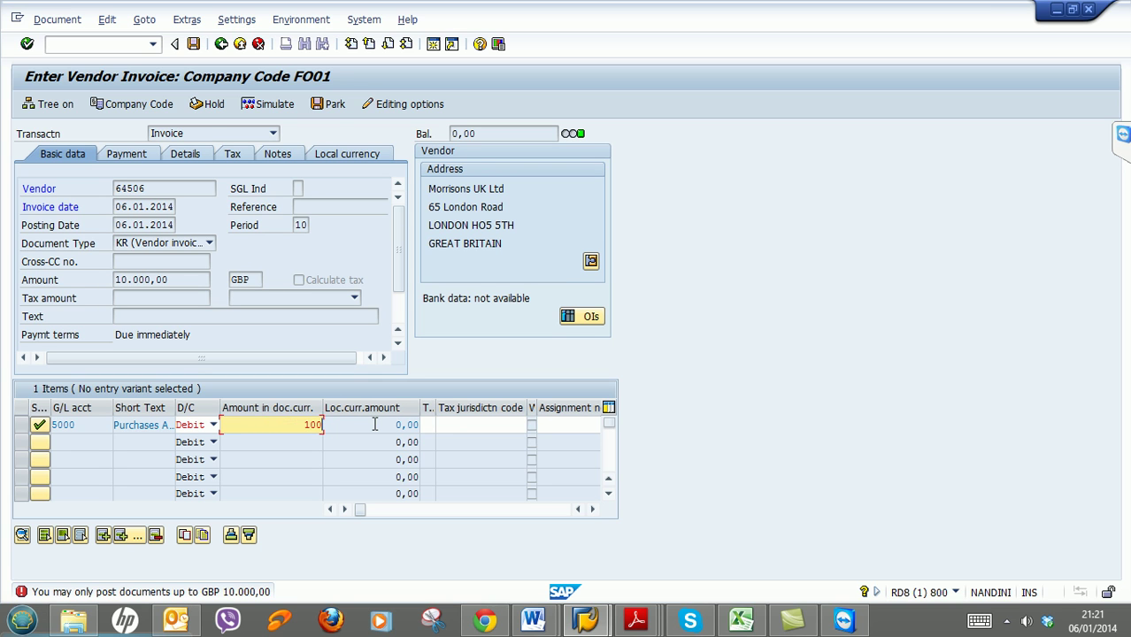
key("Return")
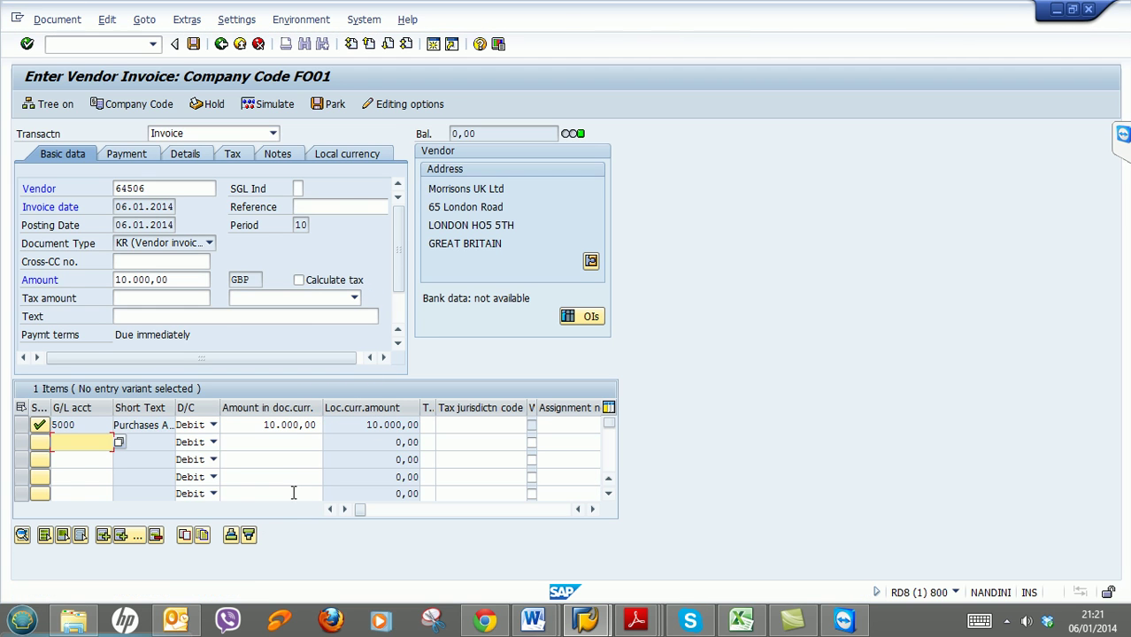
Simulate and post the vendor invoice.
left_click(270, 104)
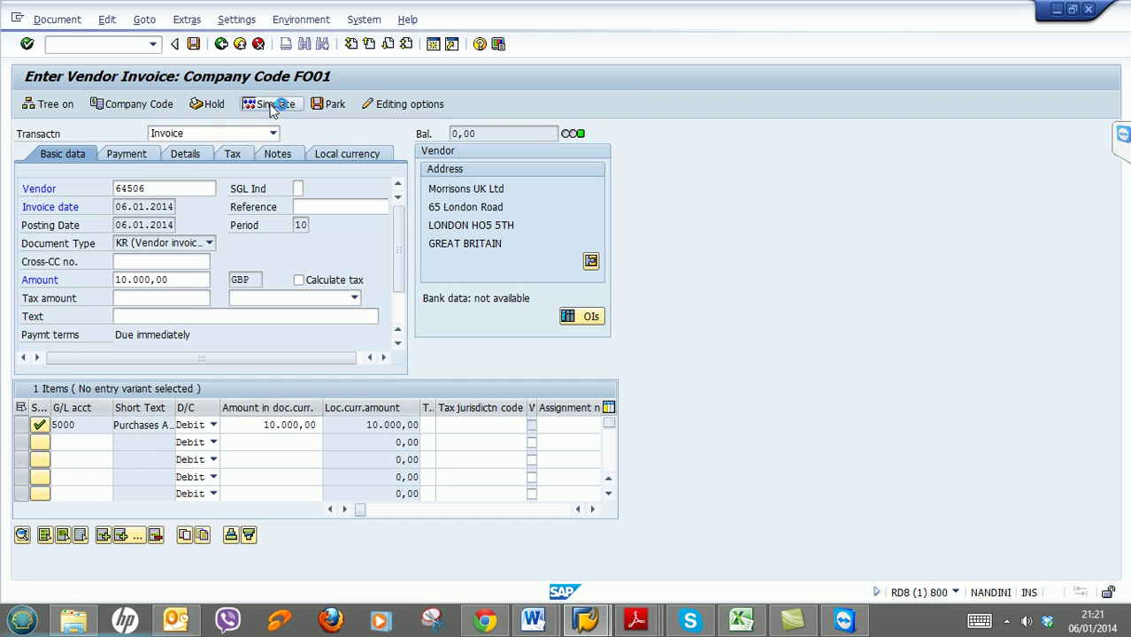
left_click(193, 43)
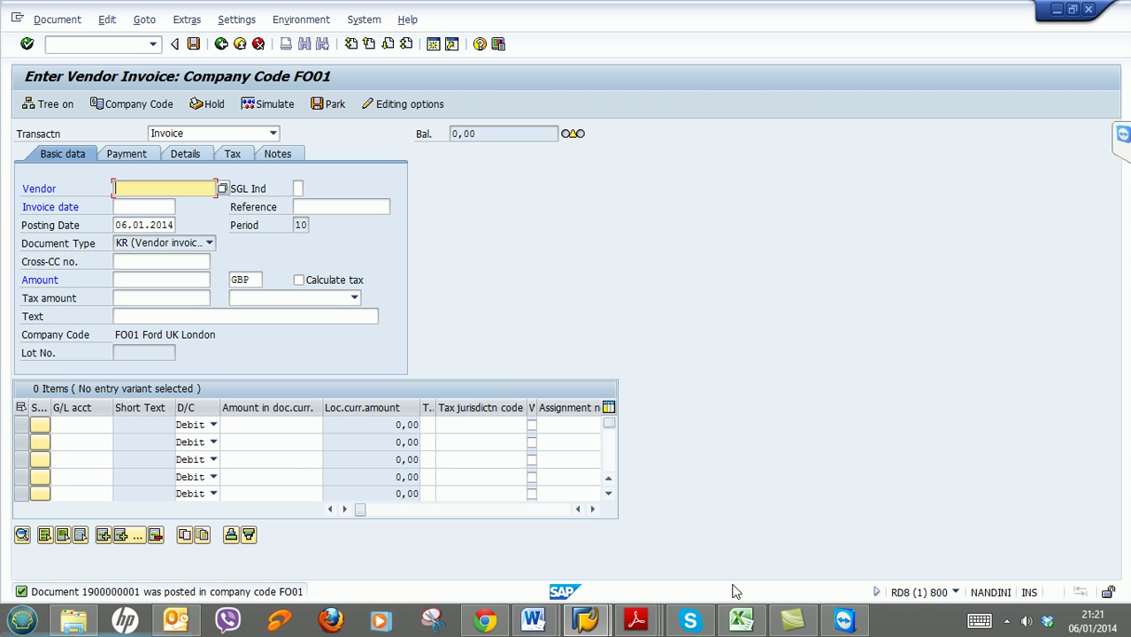
Switch to the SAP FICO Training Plan in Word and review Posting Authorizations topic 4.4.1 and the neighbouring topics.
left_click(533, 619)
left_click(601, 562)
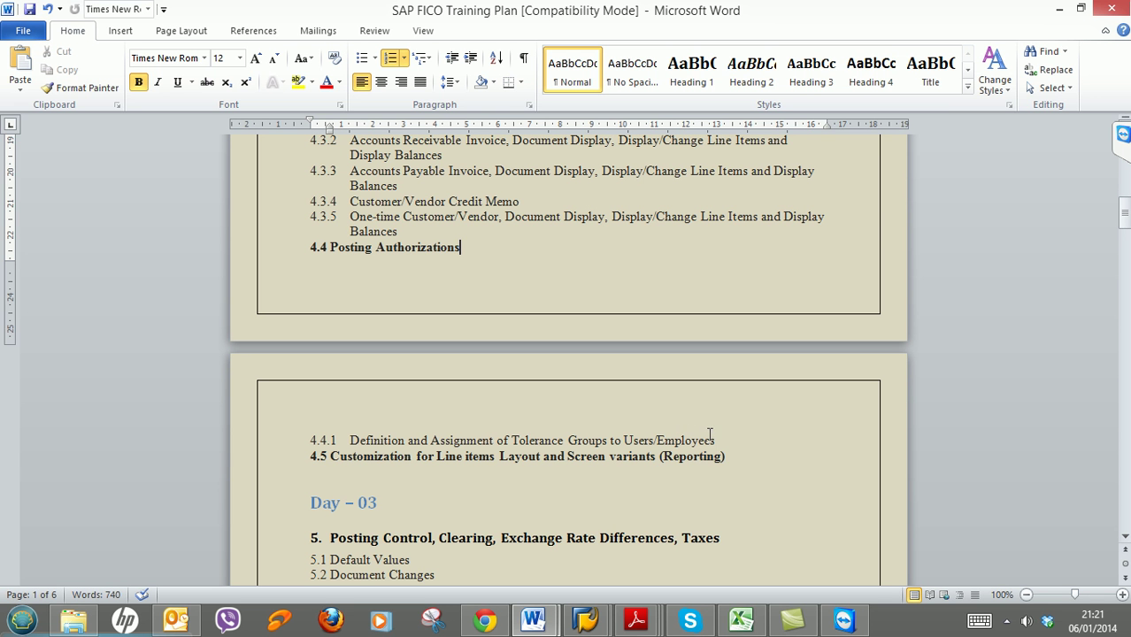
left_click_drag(718, 439, 379, 287)
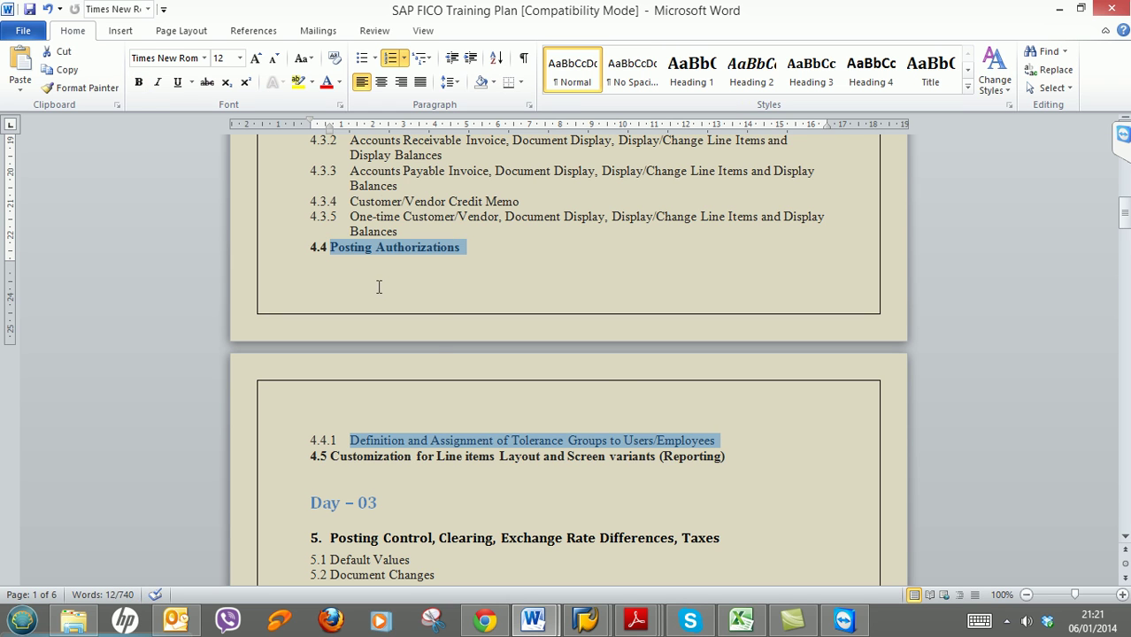
left_click(452, 461)
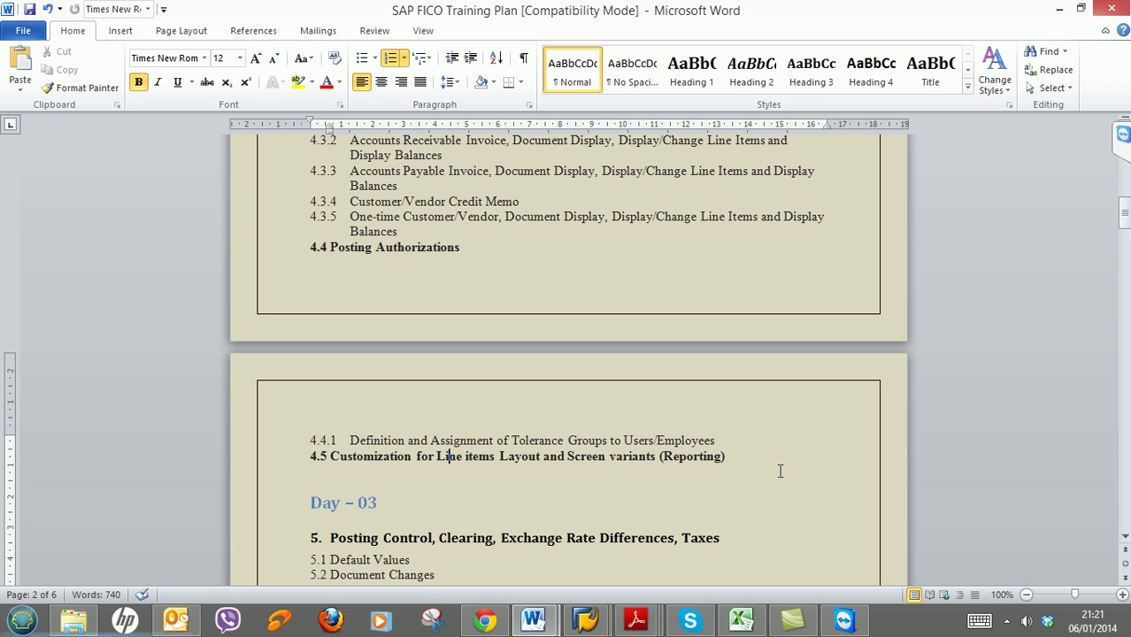
scroll(921, 424, "up", 3)
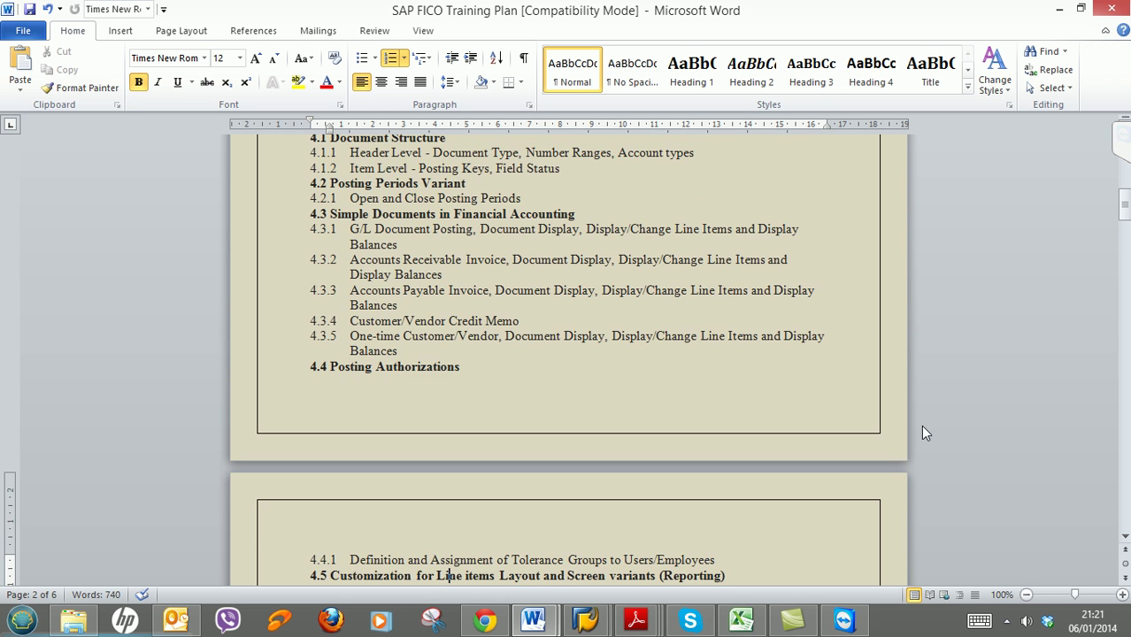
scroll(921, 425, "up", 3)
scroll(894, 399, "down", 6)
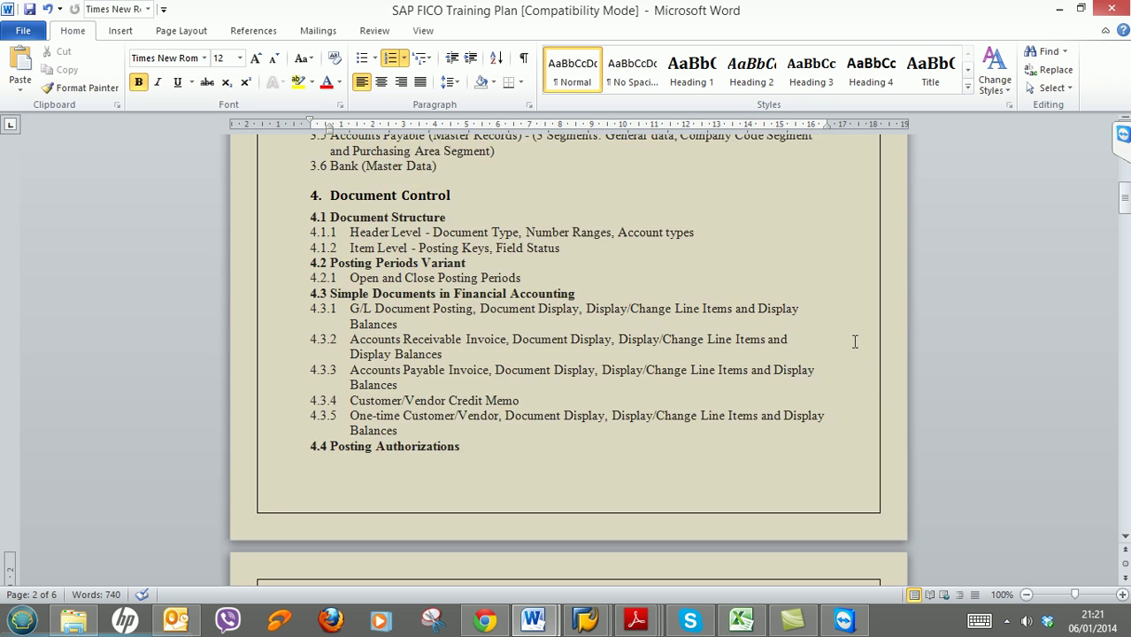
left_click(1007, 623)
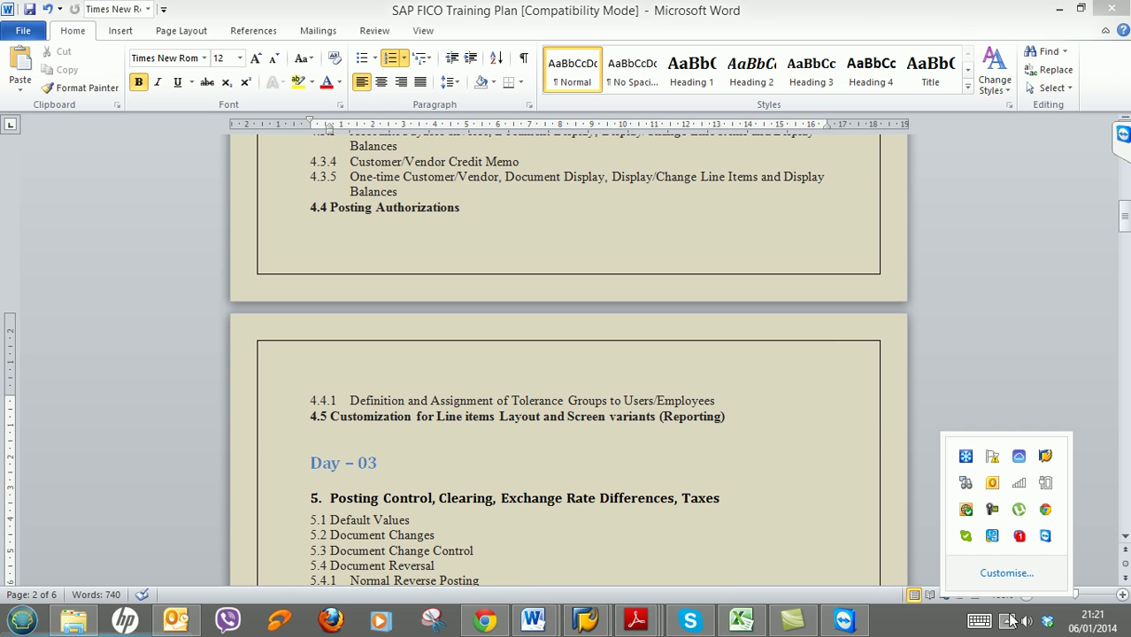
left_click(990, 510)
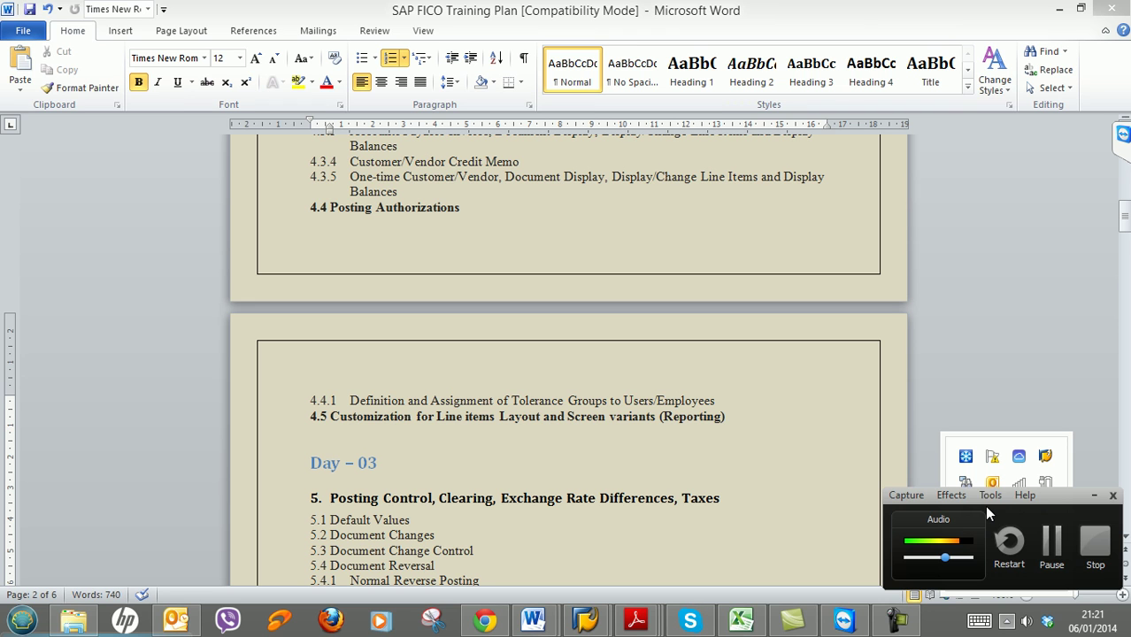